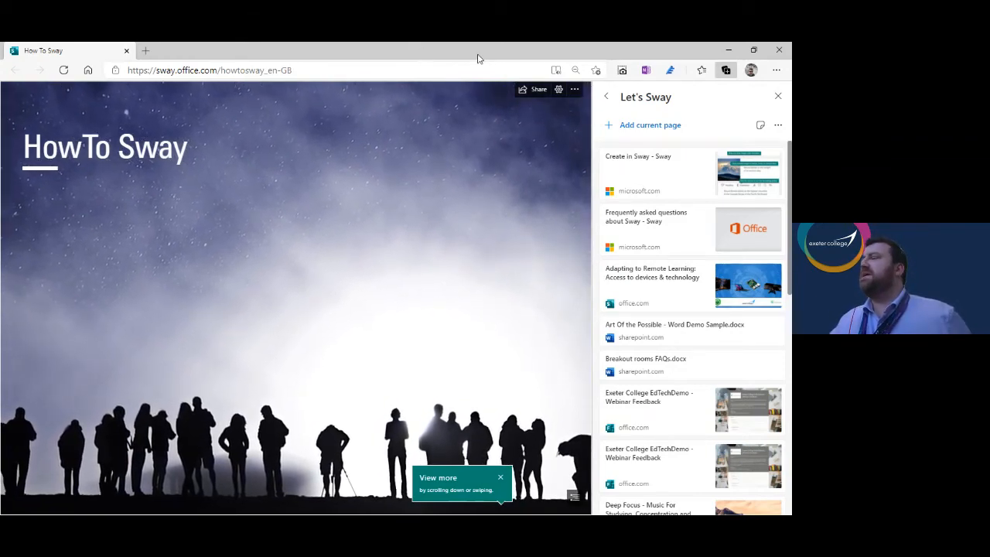
Close the Let's Sway collection and shrink the browser window to check how the How To Sway page adapts to a smaller size
left_click(778, 96)
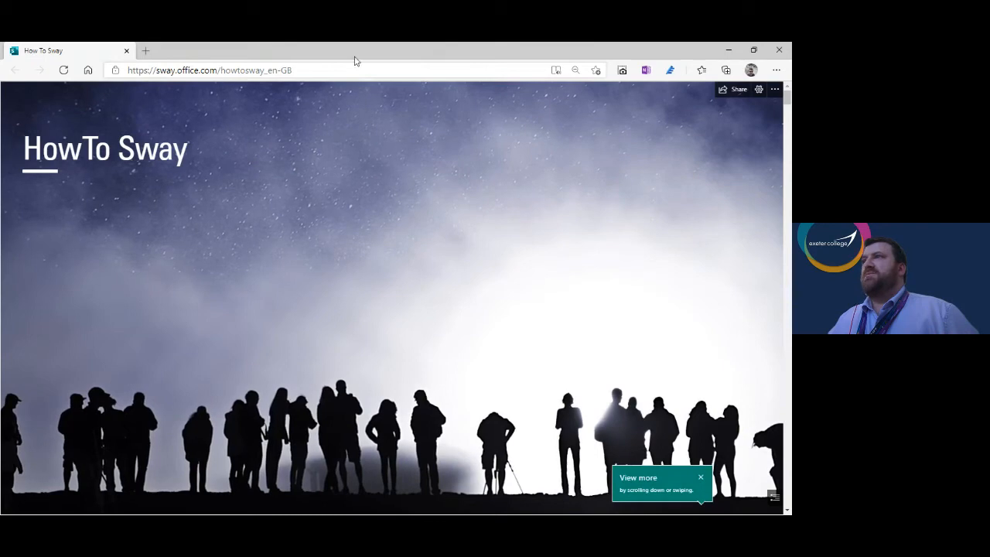
left_click(755, 51)
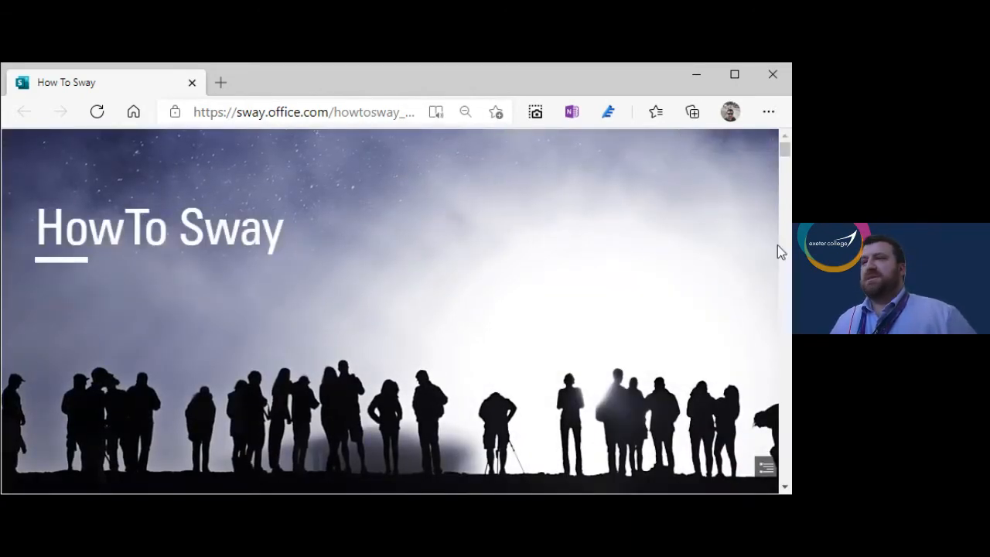
scroll(782, 255, "down", 3)
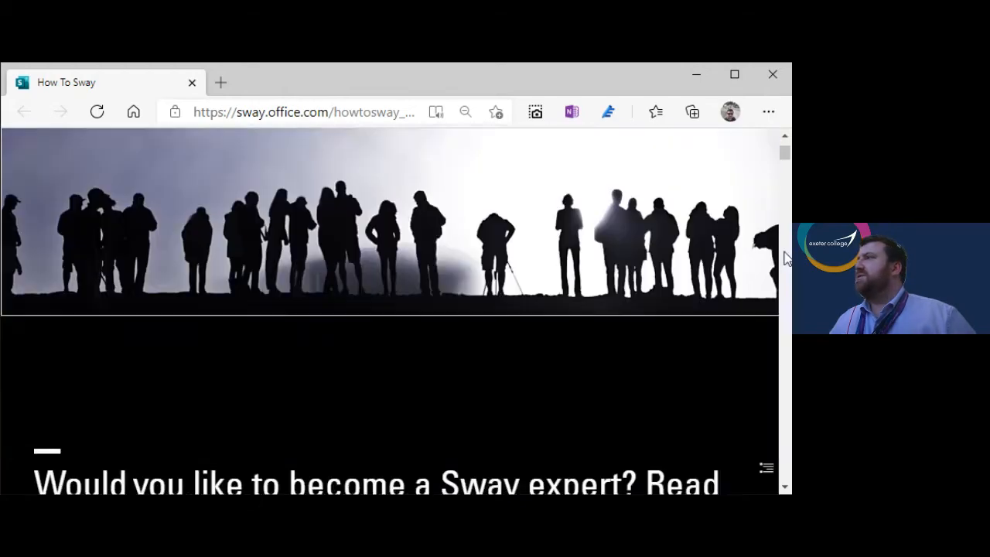
scroll(785, 263, "down", 10)
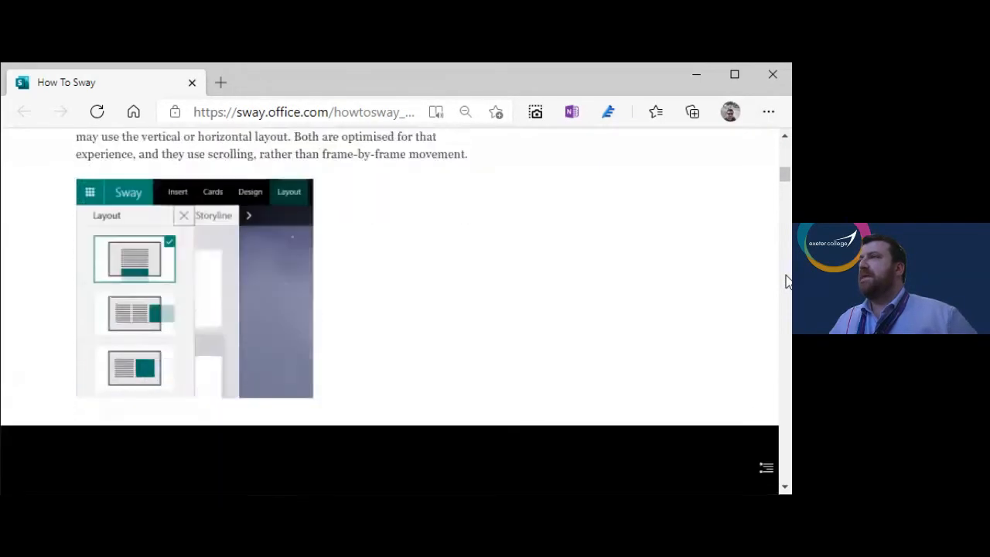
scroll(787, 281, "down", 1)
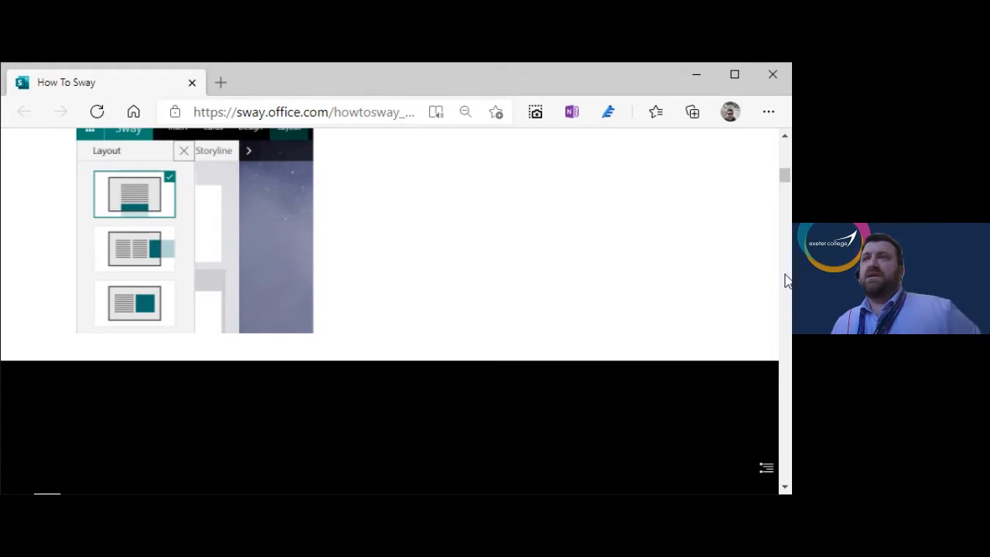
Maximise the browser window and return to the How To Sway title image
left_click(735, 74)
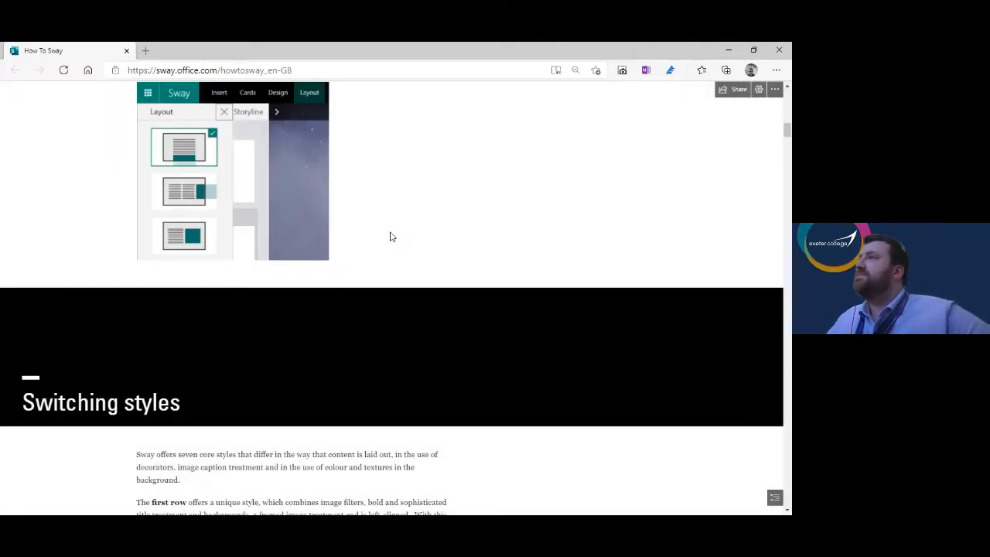
scroll(390, 236, "up", 8)
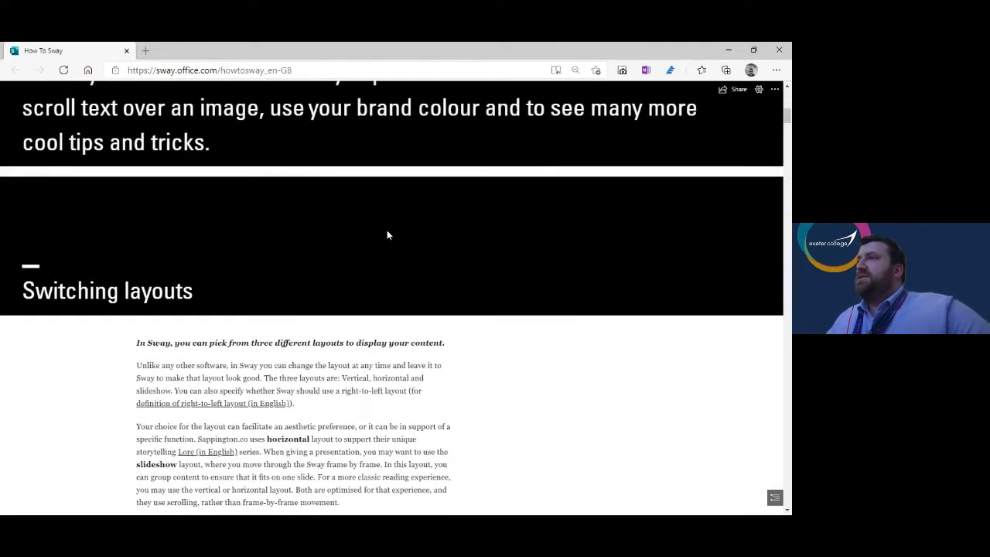
scroll(387, 234, "up", 8)
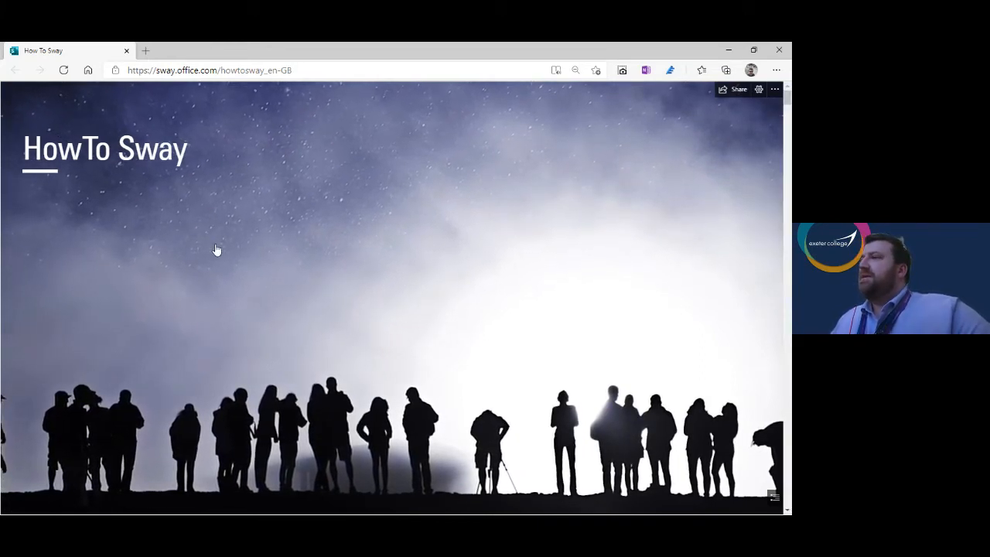
Look through the introduction and the sections on switching layouts and switching styles, including the illustrated style gallery
scroll(217, 248, "down", 1)
scroll(217, 251, "down", 2)
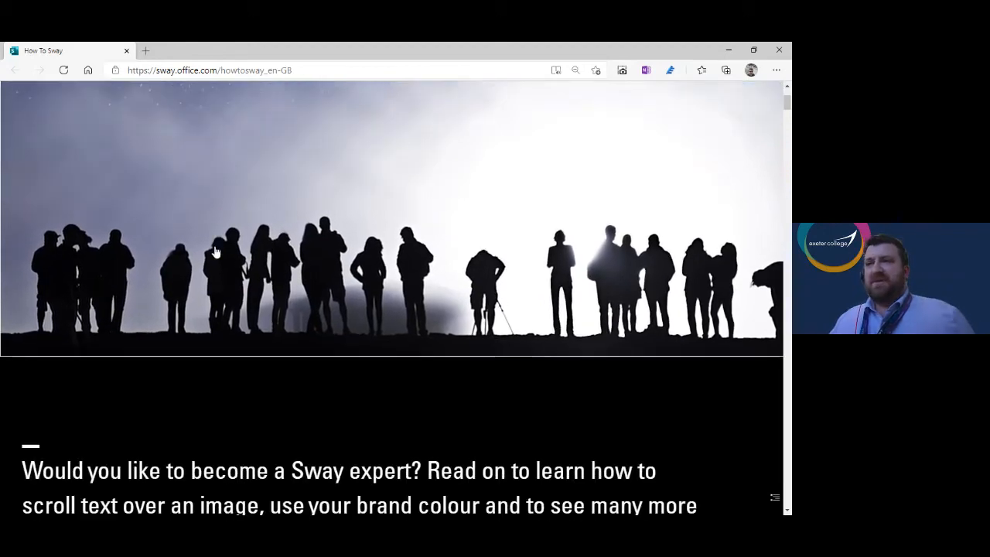
scroll(217, 255, "down", 1)
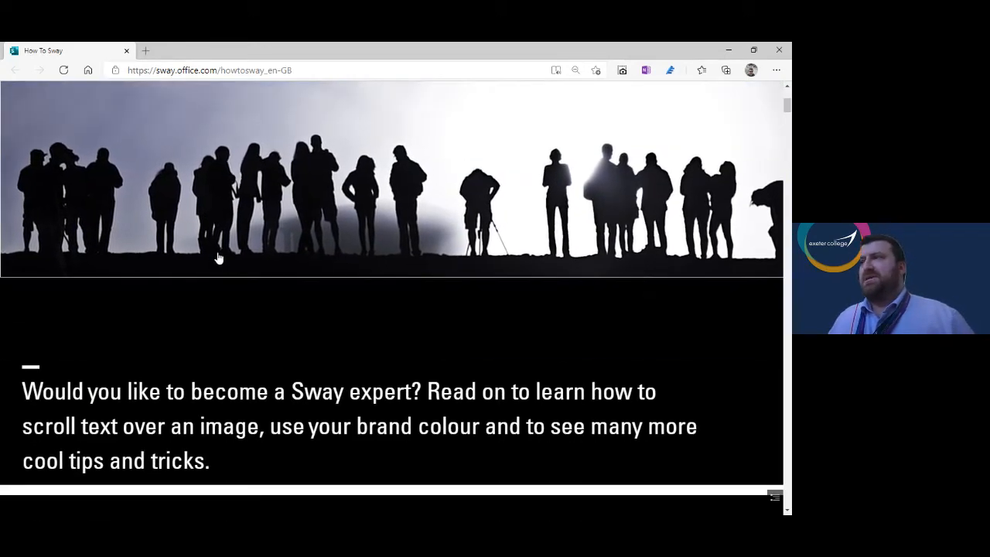
scroll(217, 258, "down", 1)
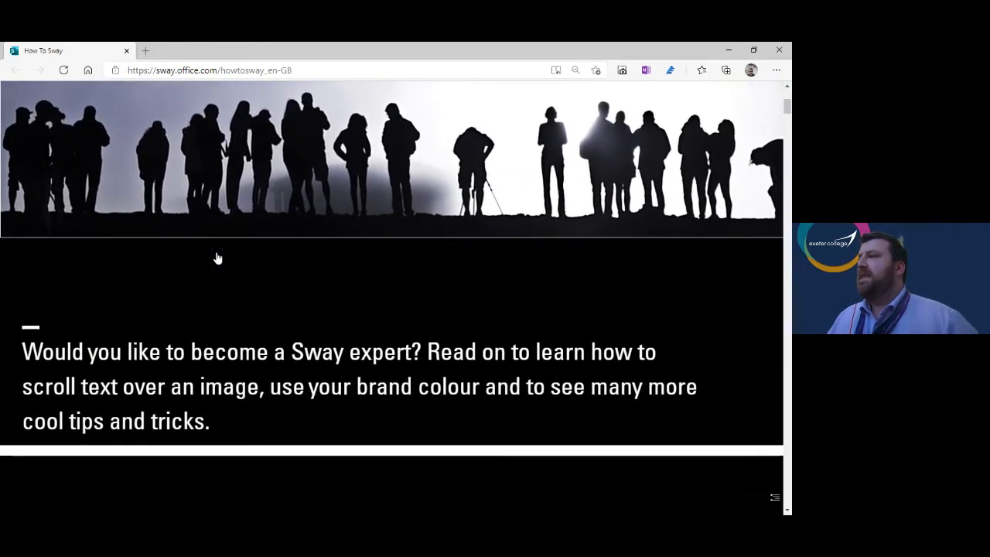
scroll(217, 257, "down", 2)
scroll(217, 257, "down", 5)
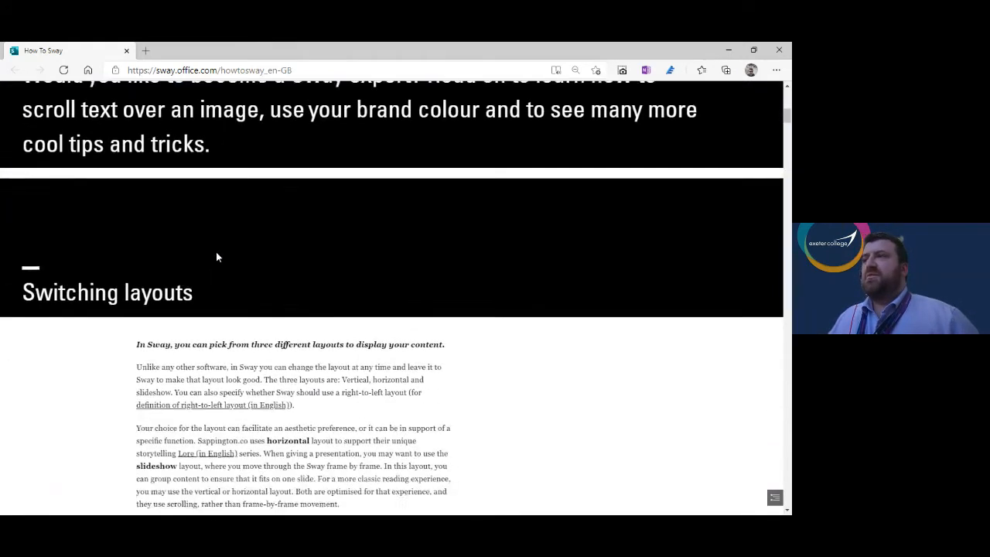
scroll(217, 257, "down", 1)
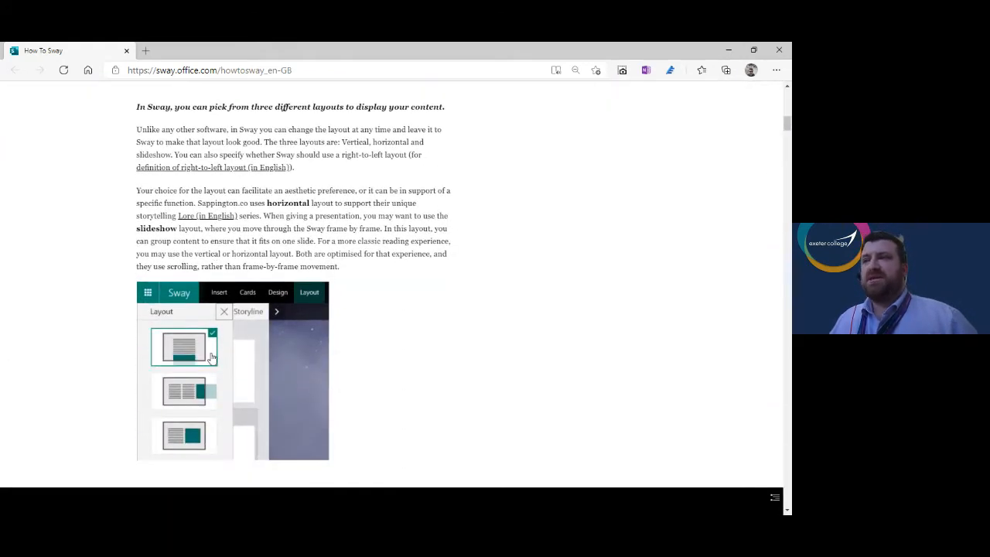
scroll(212, 354, "down", 9)
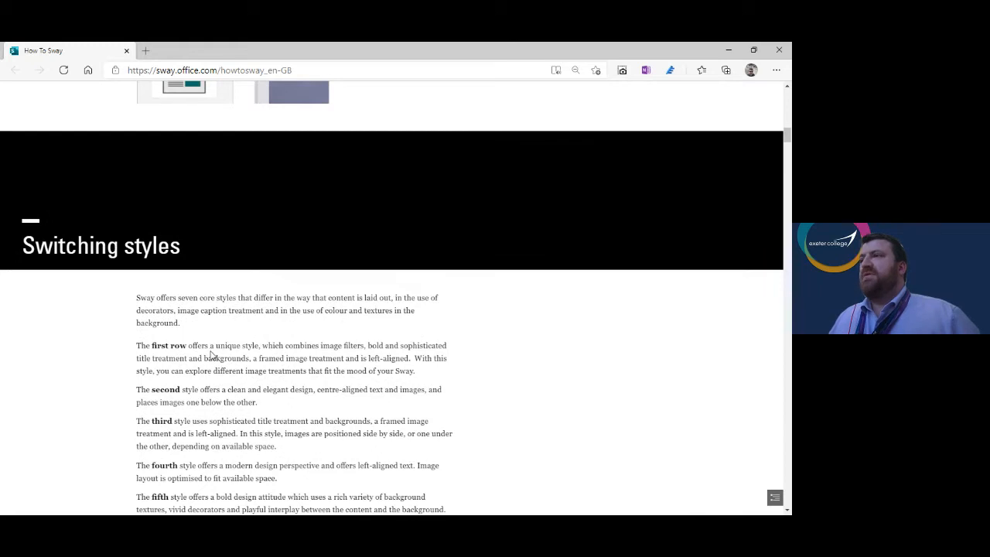
scroll(211, 355, "down", 8)
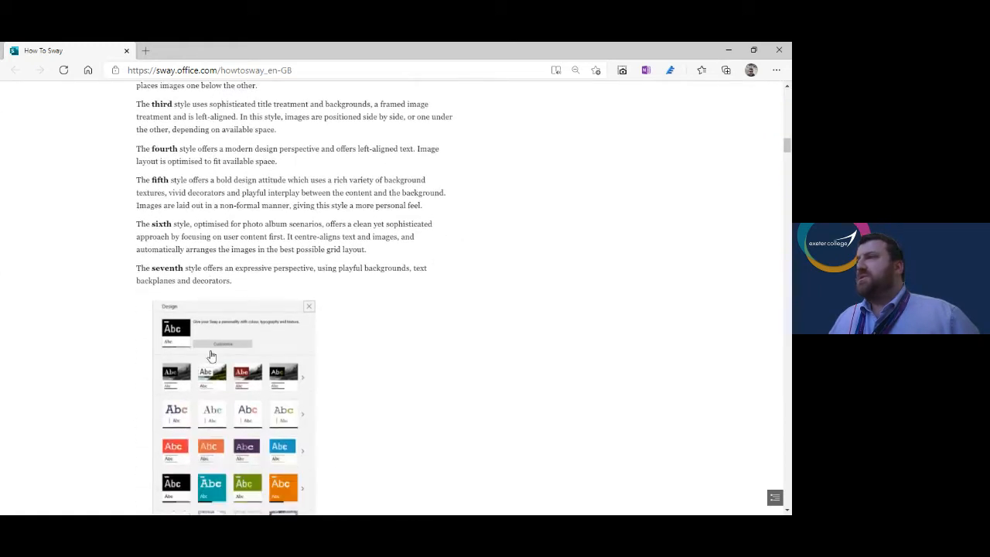
scroll(211, 355, "down", 4)
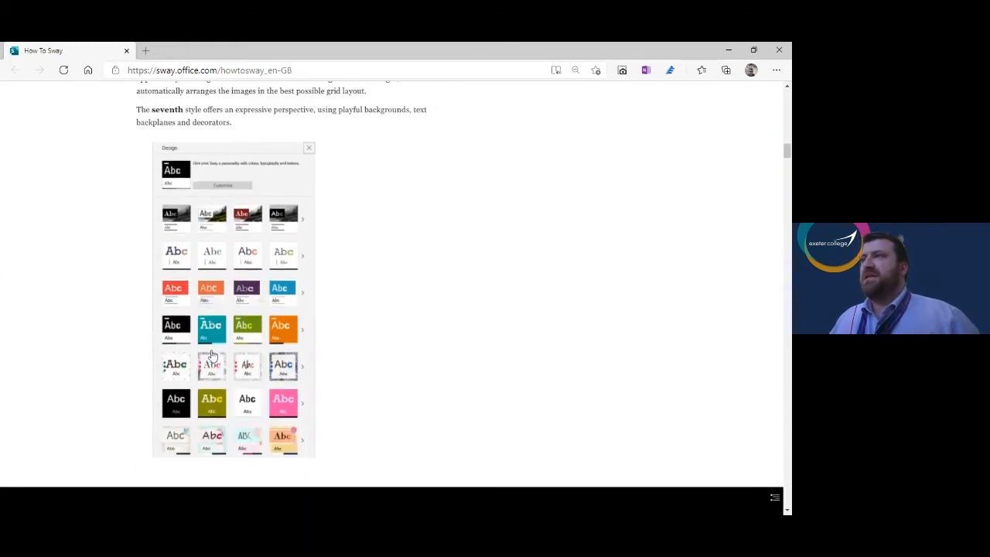
Review the sections on image caption treatment and text orientation, customising a style, and switching styles by using Remix
scroll(228, 328, "down", 8)
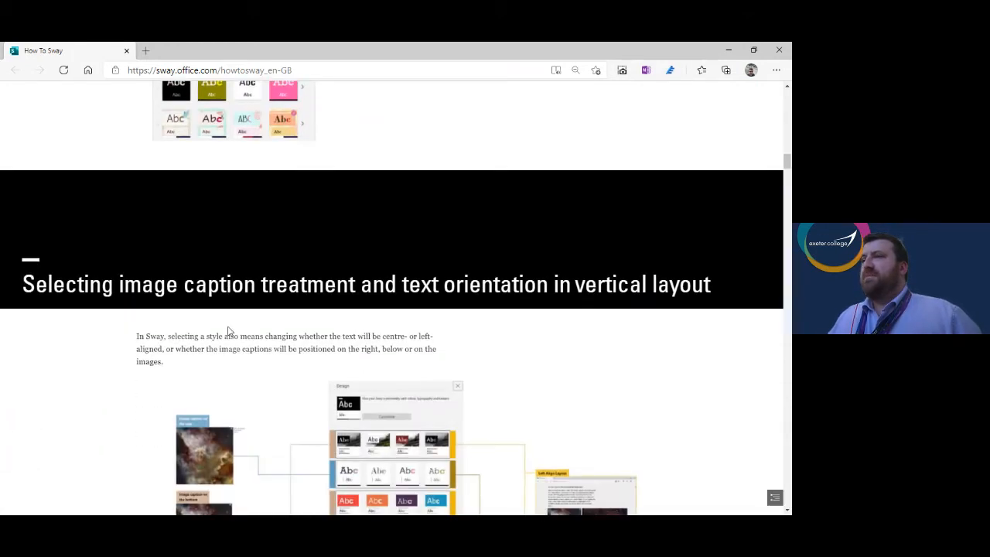
scroll(228, 328, "down", 4)
scroll(228, 331, "down", 2)
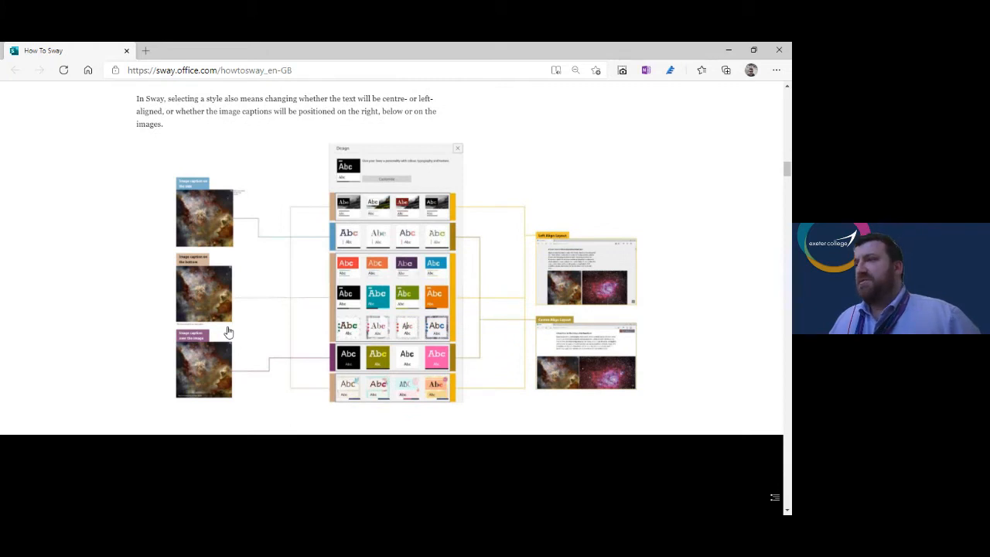
scroll(228, 331, "down", 8)
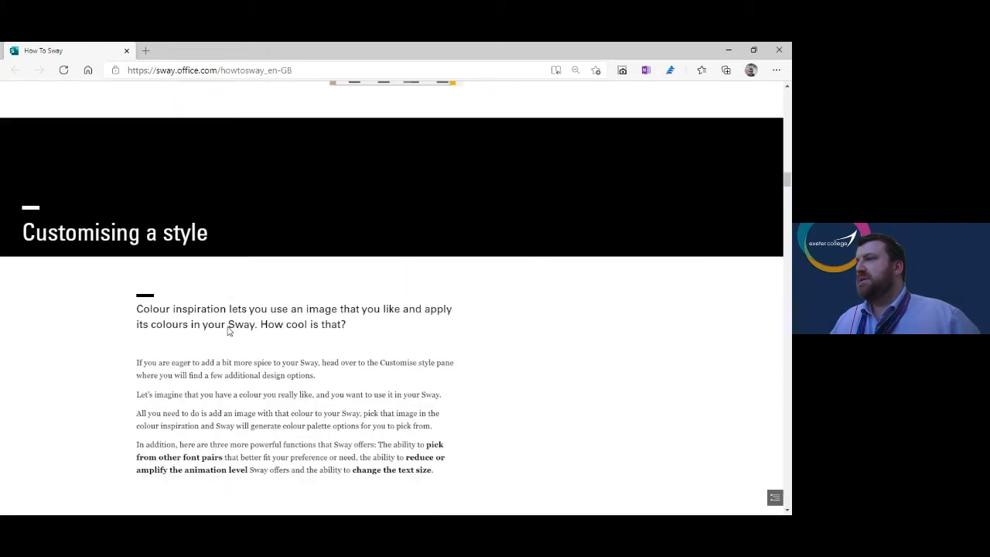
scroll(228, 328, "down", 6)
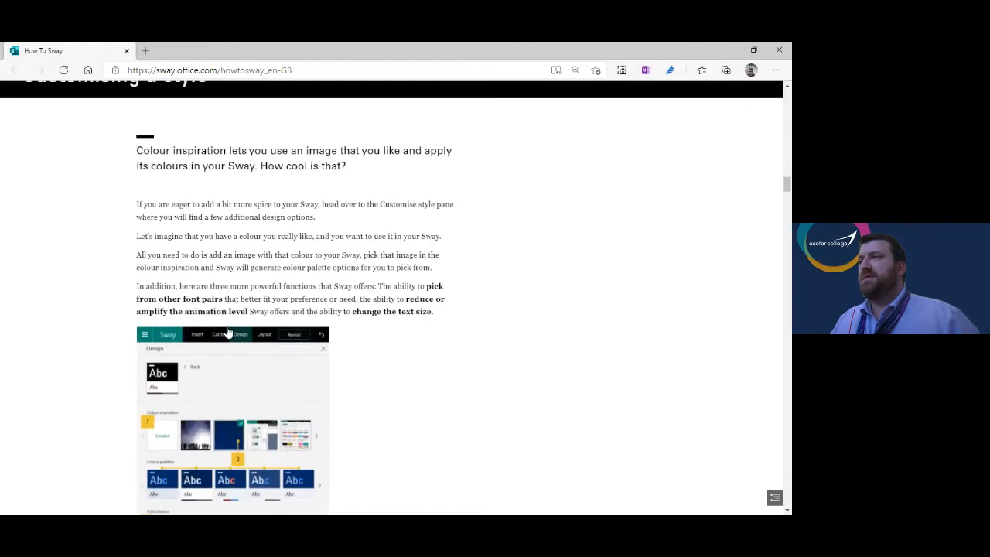
scroll(228, 332, "down", 7)
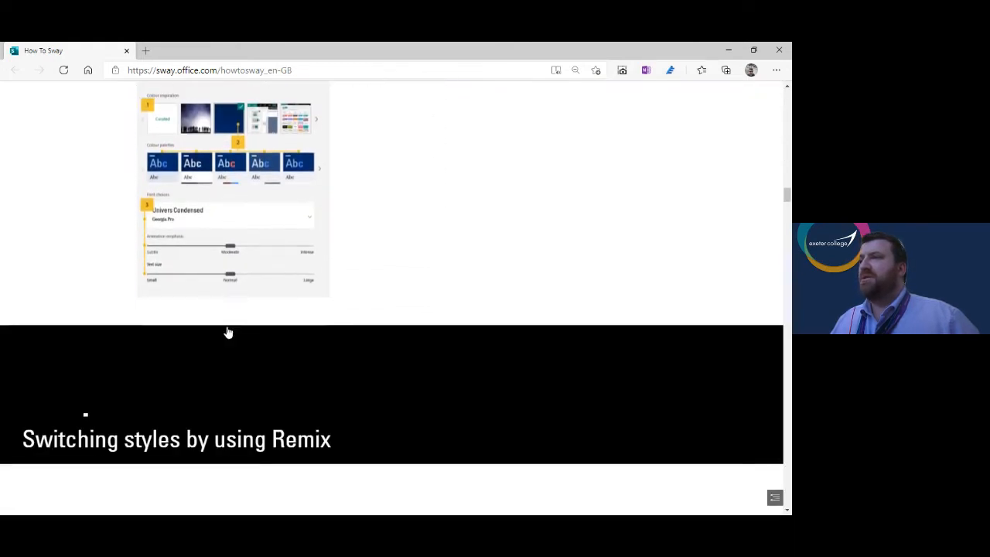
scroll(227, 331, "down", 7)
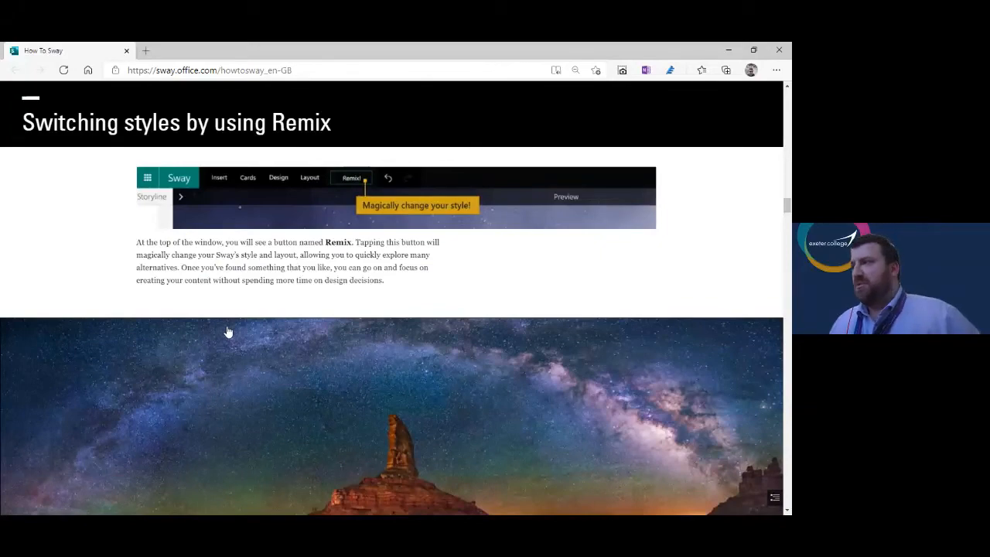
Examine the guidance on adding the right images, placing text next to an image, and keeping the important part of an image shown
scroll(228, 332, "down", 3)
scroll(228, 332, "down", 3)
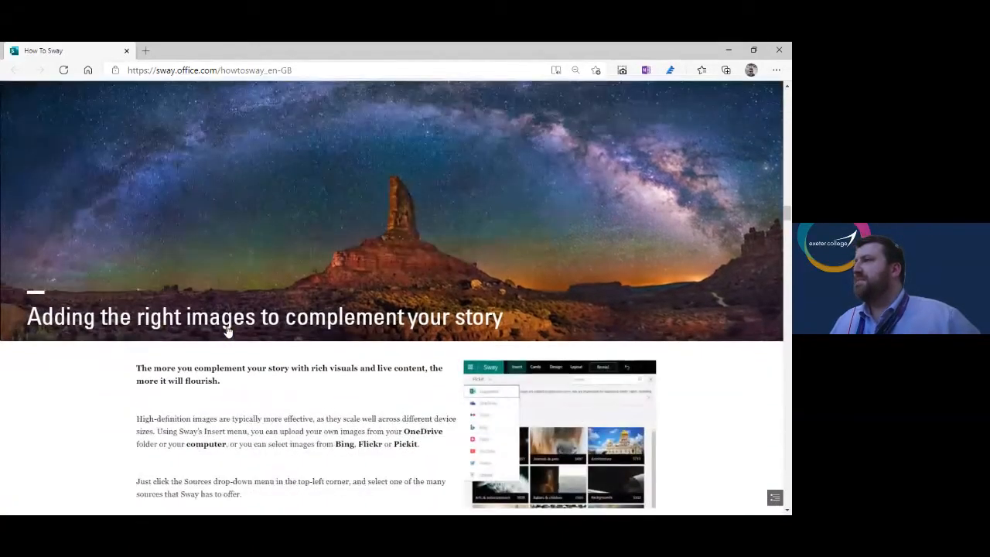
scroll(228, 329, "down", 4)
scroll(228, 329, "down", 4)
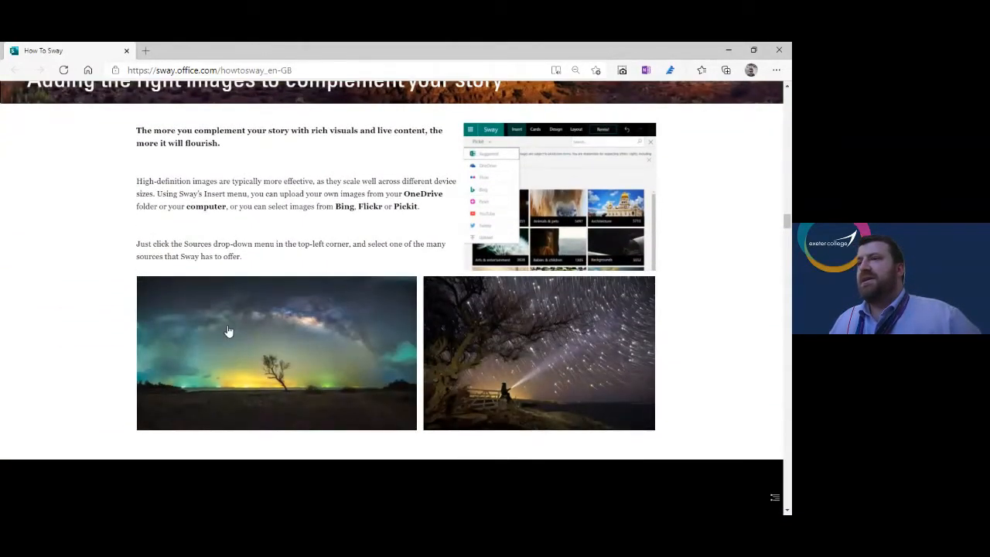
scroll(228, 332, "down", 6)
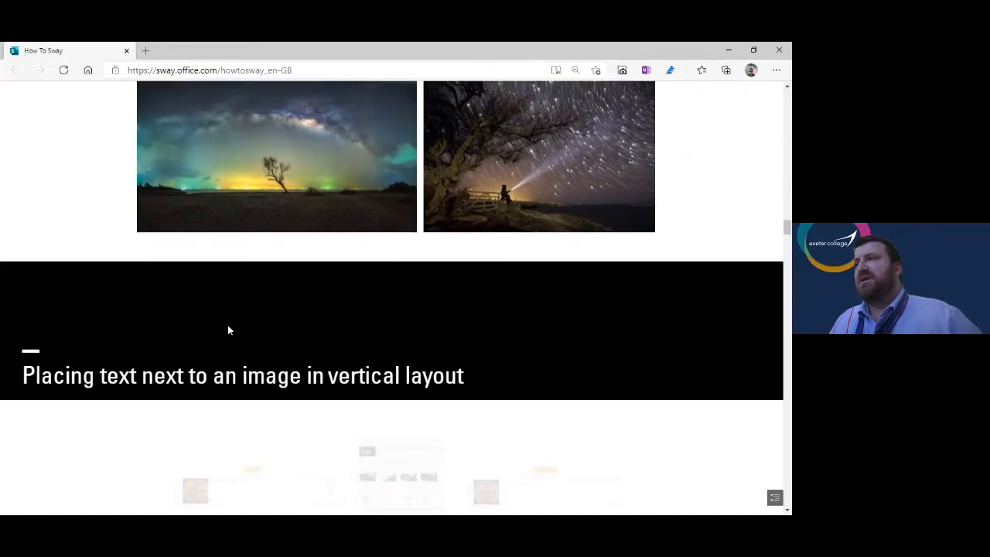
scroll(229, 331, "down", 3)
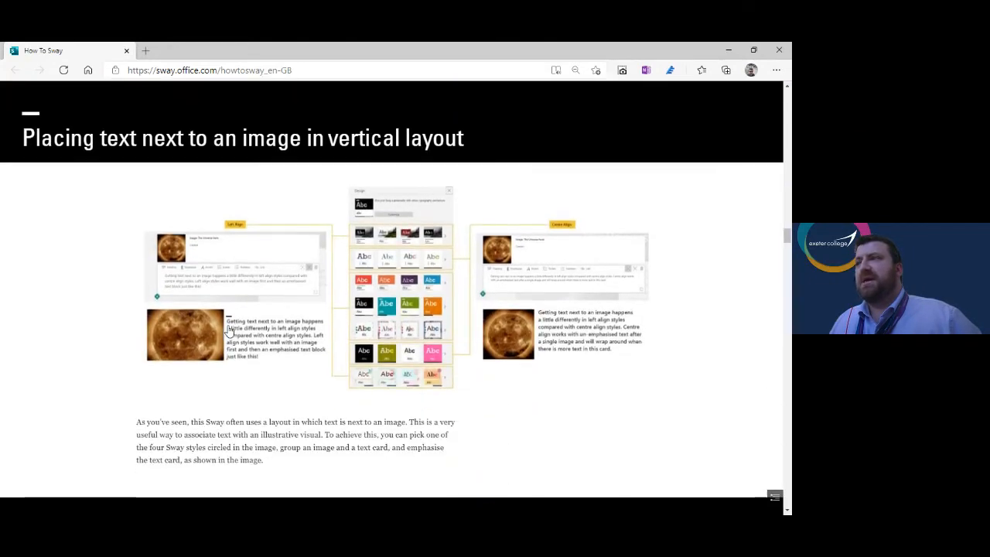
scroll(229, 331, "down", 4)
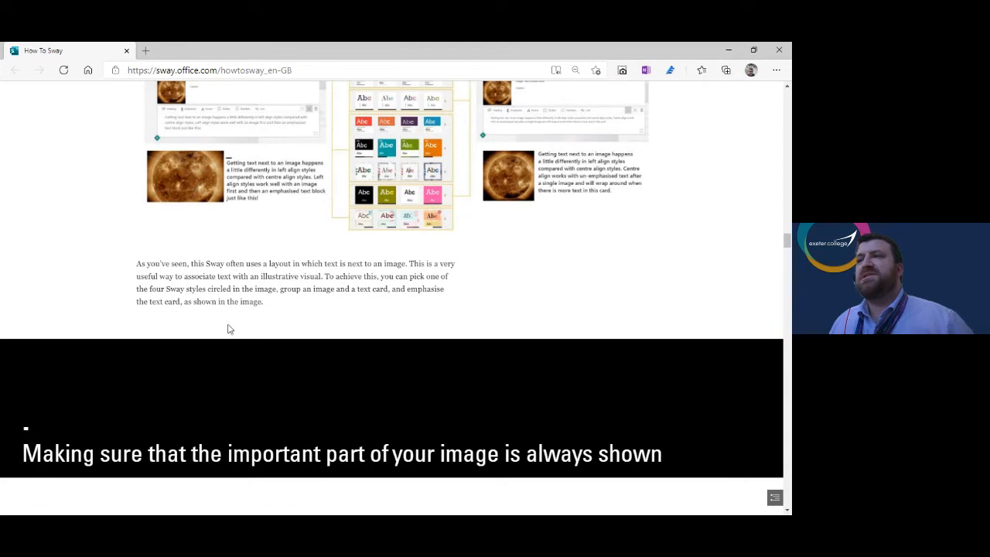
scroll(229, 329, "down", 2)
scroll(230, 323, "down", 1)
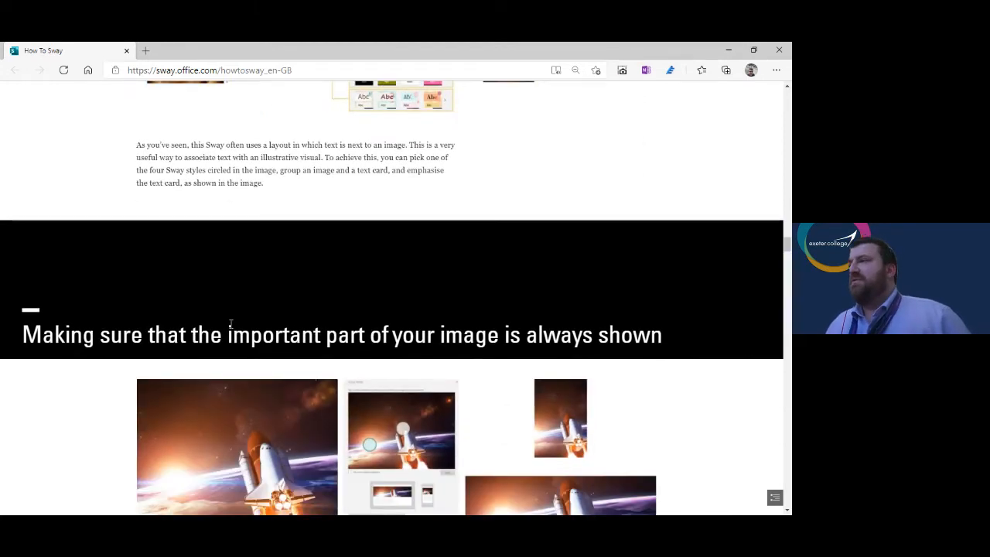
scroll(230, 323, "down", 2)
scroll(231, 329, "down", 6)
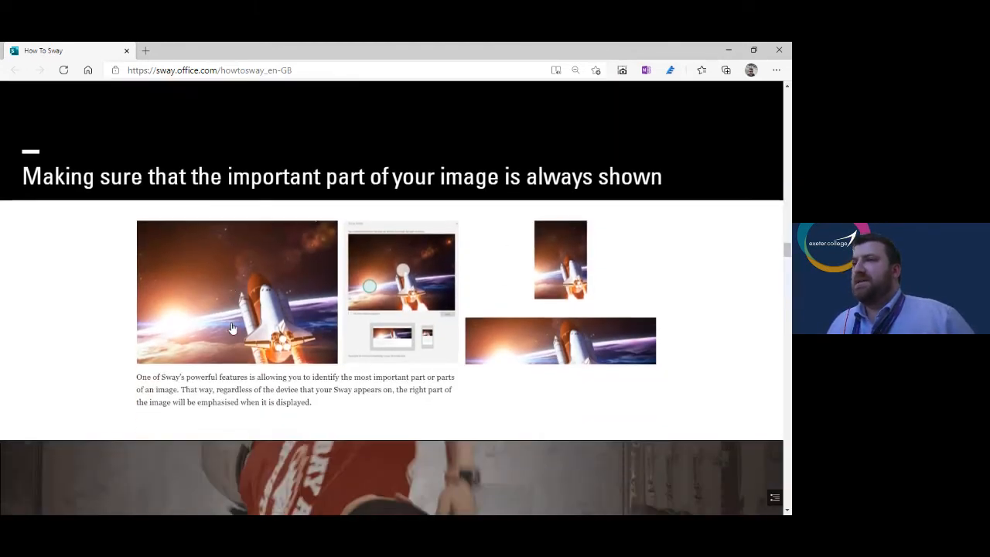
Review the sections on videos and animated images, emphasis, images that stay put beside text, and coloured heading backgrounds
scroll(231, 329, "down", 2)
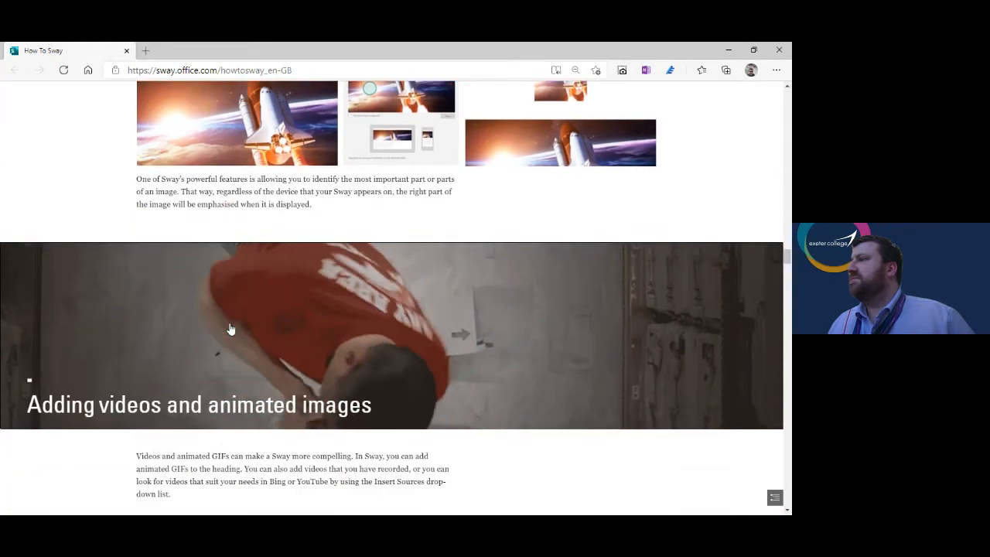
scroll(230, 328, "down", 5)
scroll(229, 329, "down", 6)
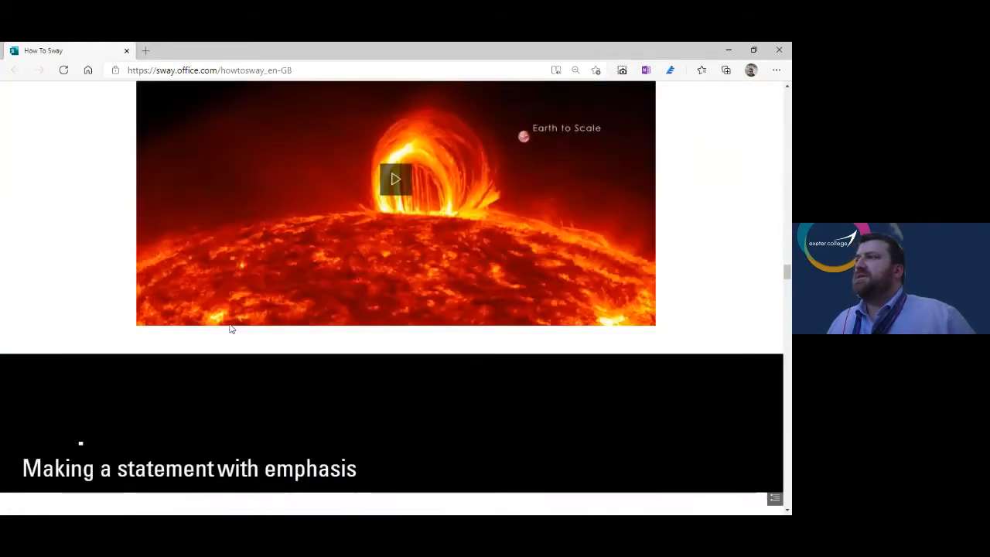
scroll(230, 328, "down", 9)
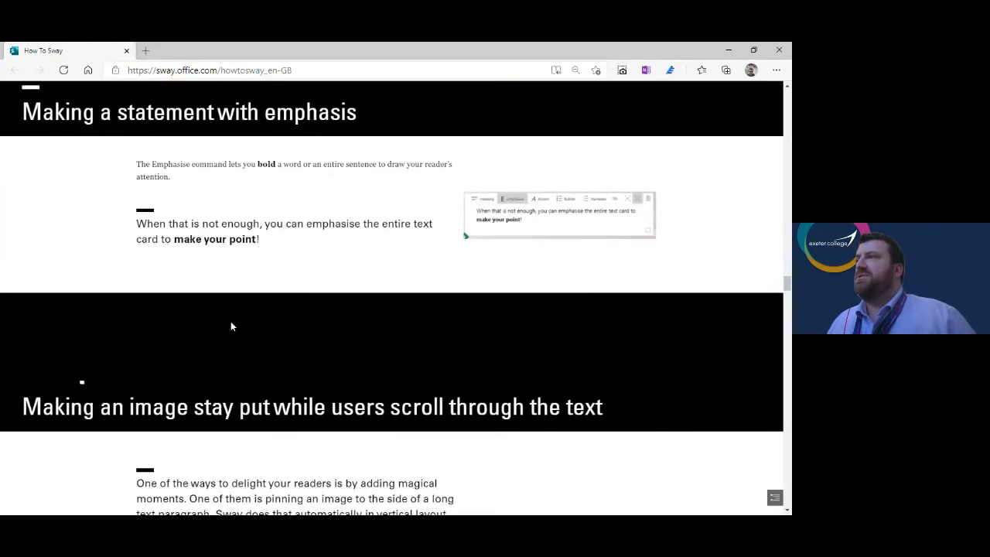
scroll(231, 326, "down", 13)
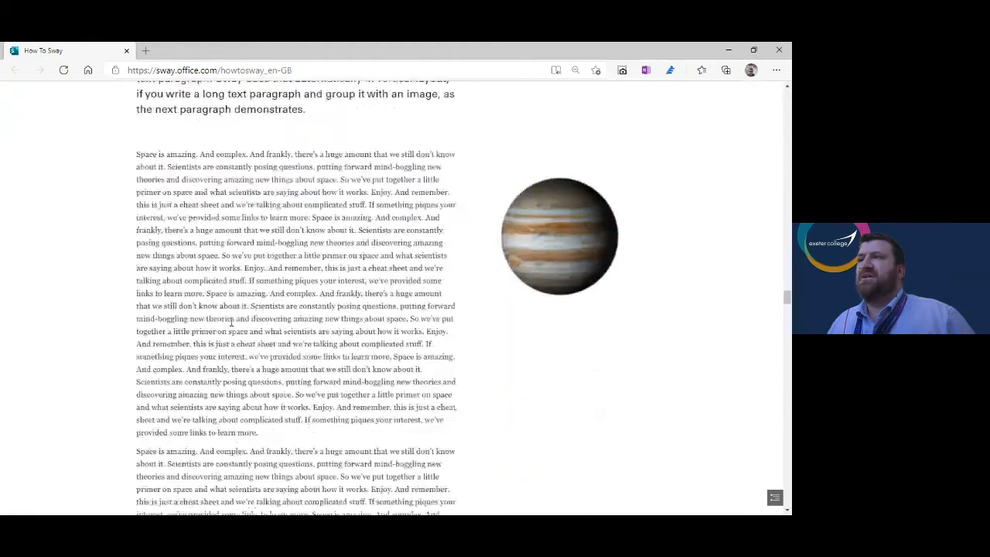
scroll(230, 328, "down", 14)
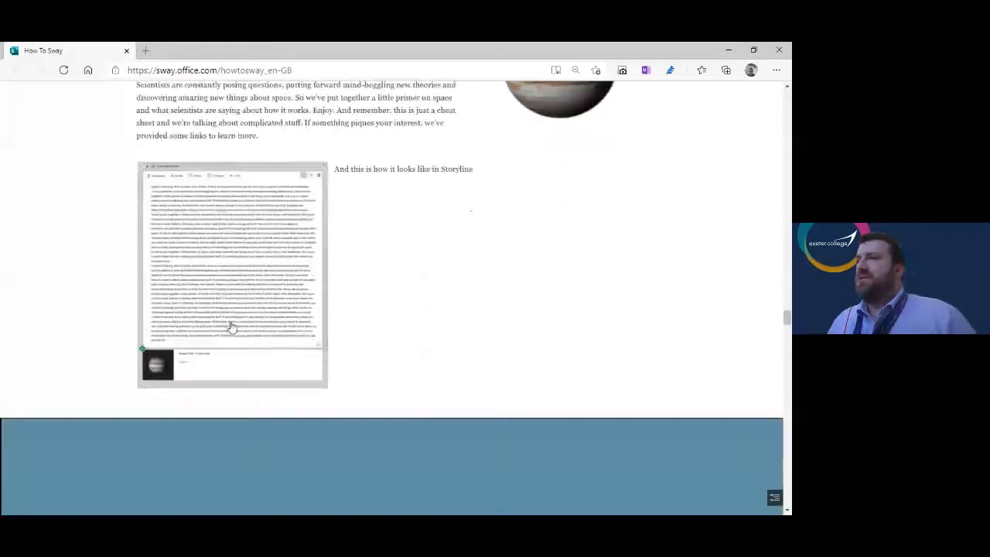
scroll(230, 327, "down", 12)
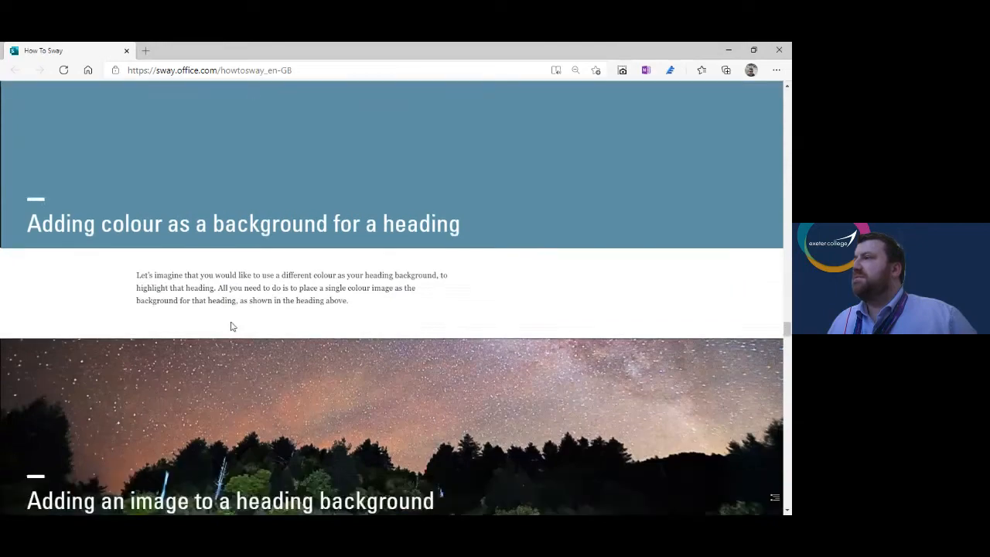
Look through the sections on image heading backgrounds, text scrolling over images, device previews and photo grids, as far as the Stack example
scroll(231, 326, "down", 15)
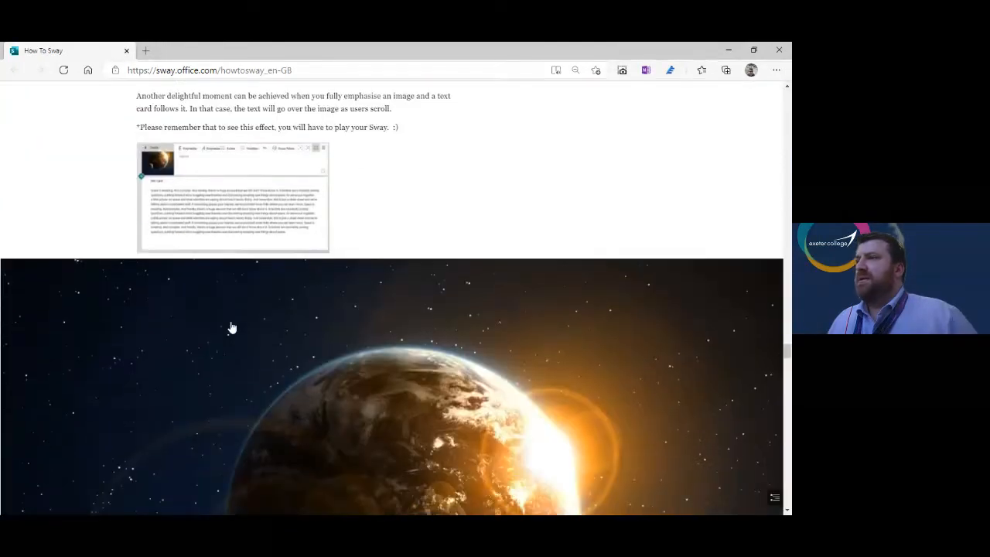
scroll(230, 321, "down", 14)
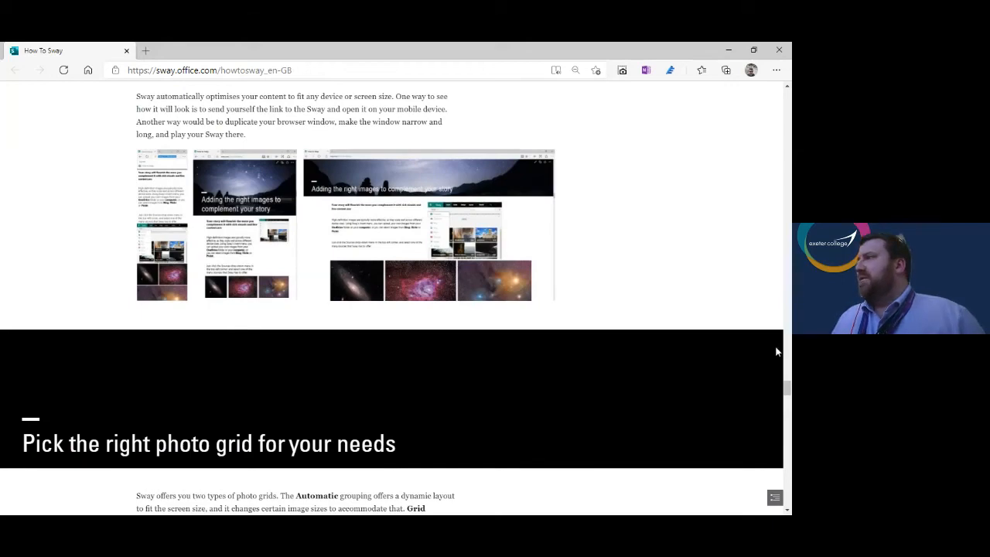
left_click_drag(781, 395, 787, 473)
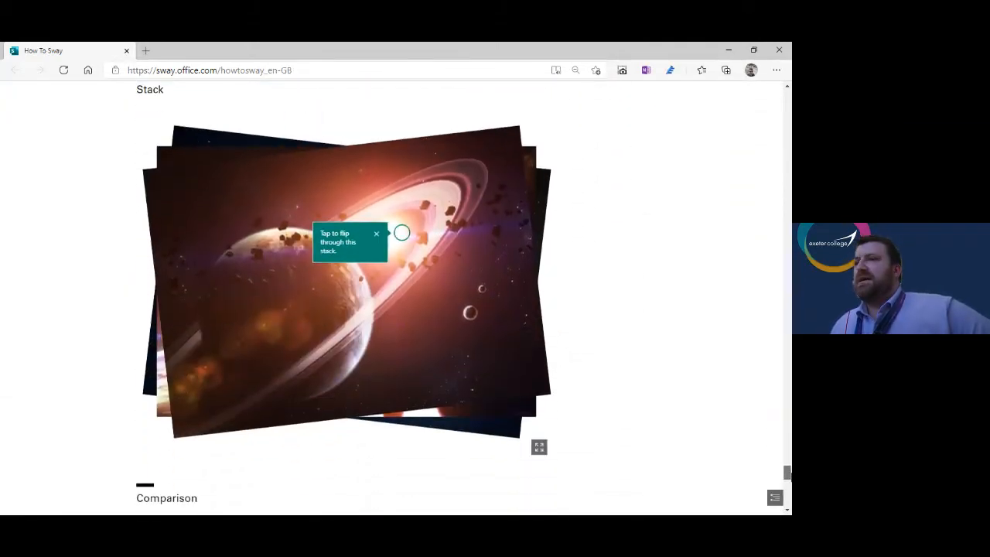
Flip through the space images in the Stack example one after another
left_click(468, 265)
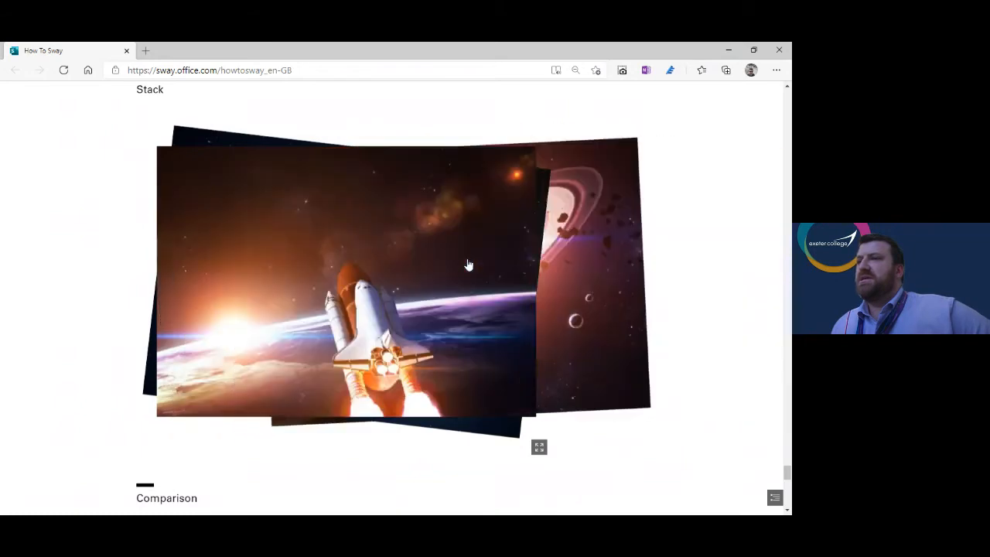
left_click(467, 264)
left_click(467, 265)
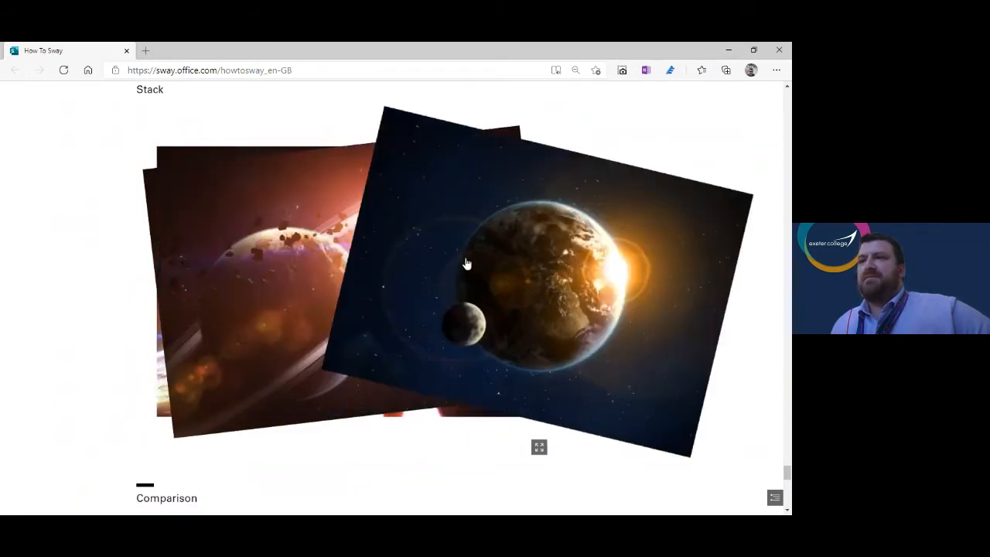
left_click(467, 264)
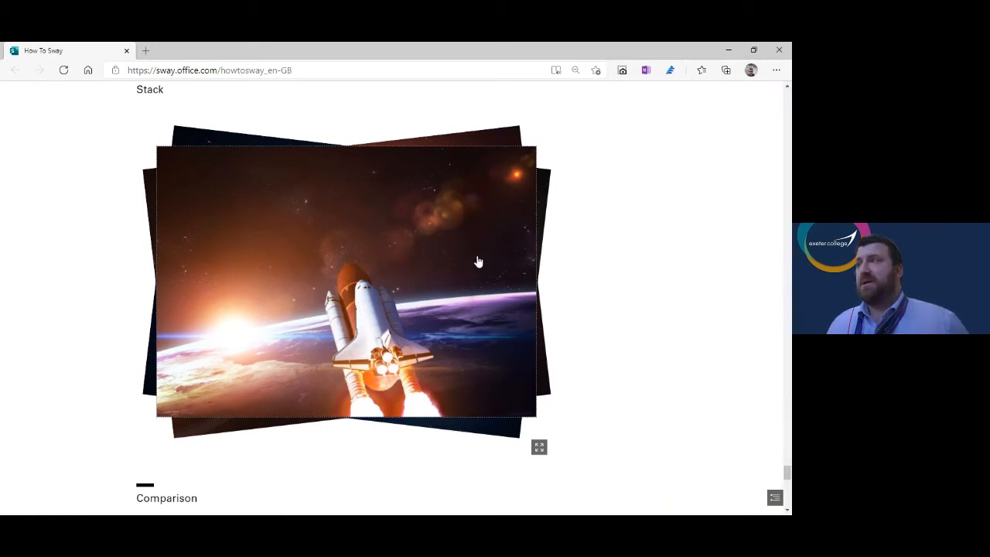
left_click(472, 263)
Try both Comparison examples, revealing more of the red planet and more of the Earth image
scroll(493, 354, "down", 4)
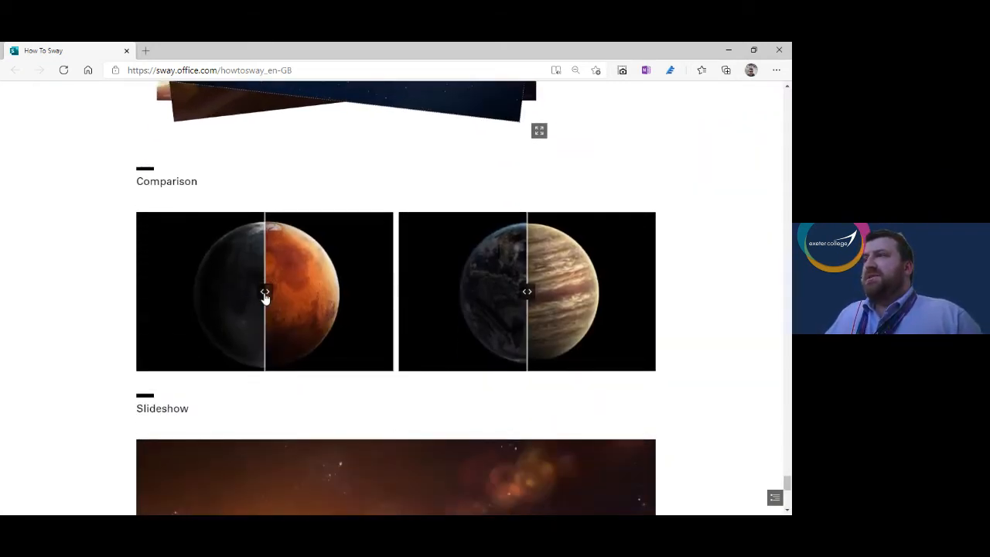
left_click_drag(264, 296, 240, 303)
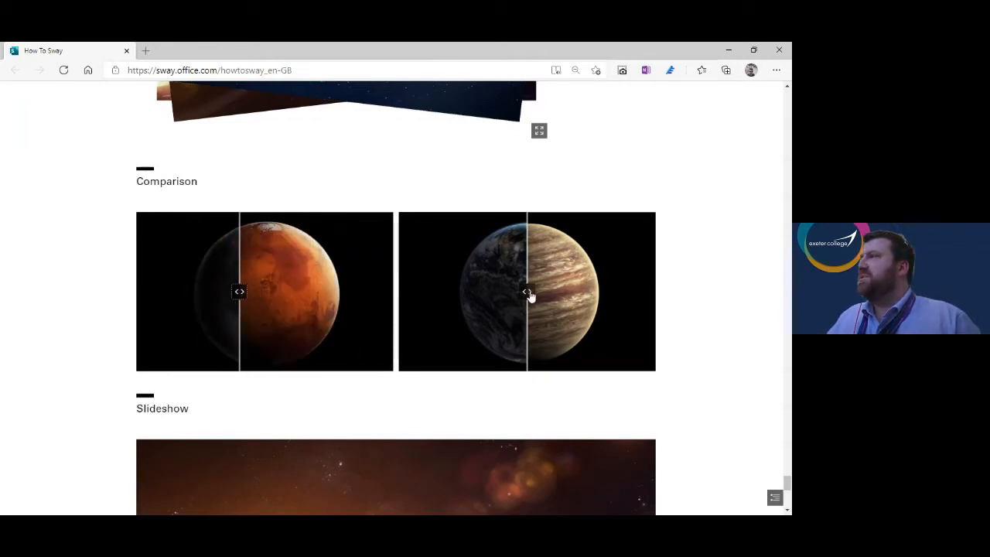
left_click_drag(530, 296, 592, 298)
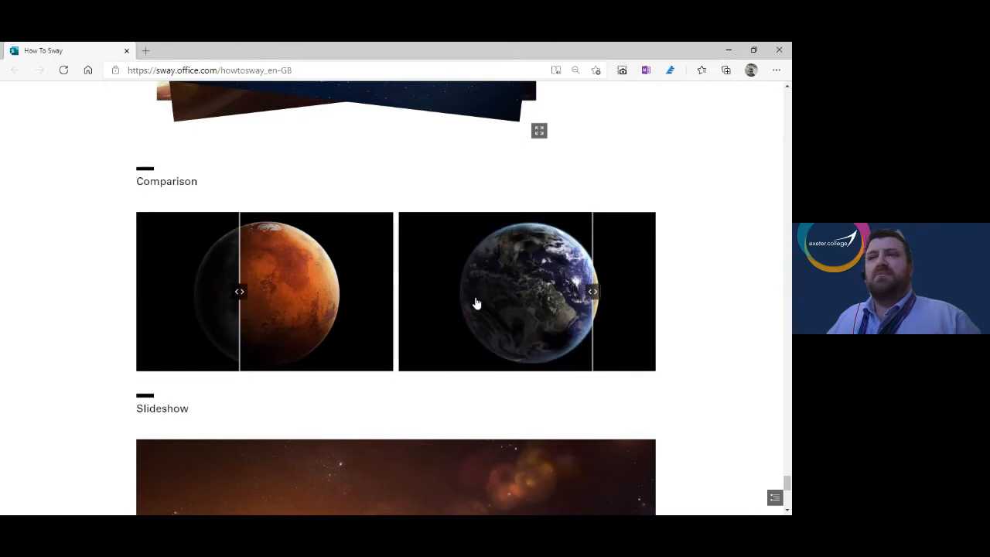
Advance the Slideshow example by four images and view the end of the How To Sway page
scroll(401, 412, "down", 1)
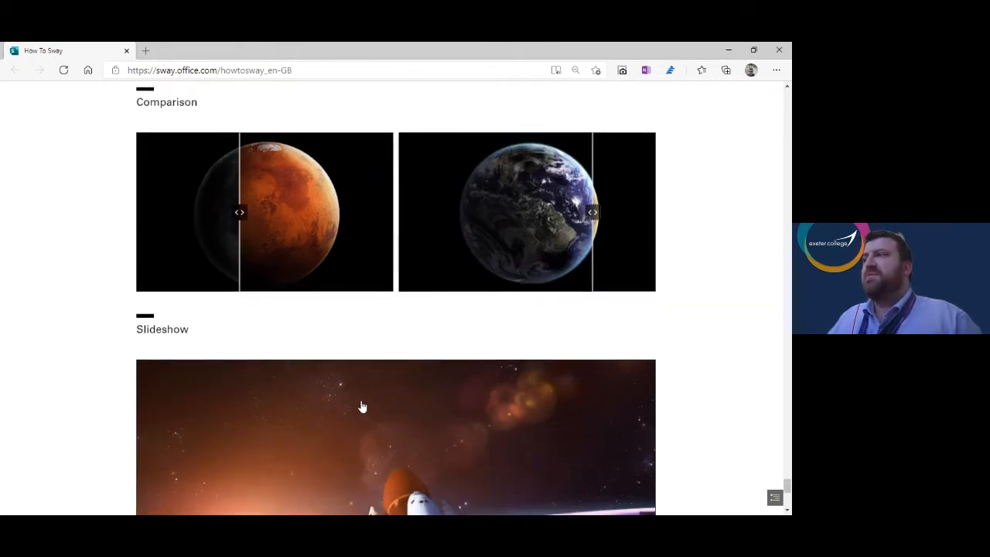
scroll(373, 378, "down", 3)
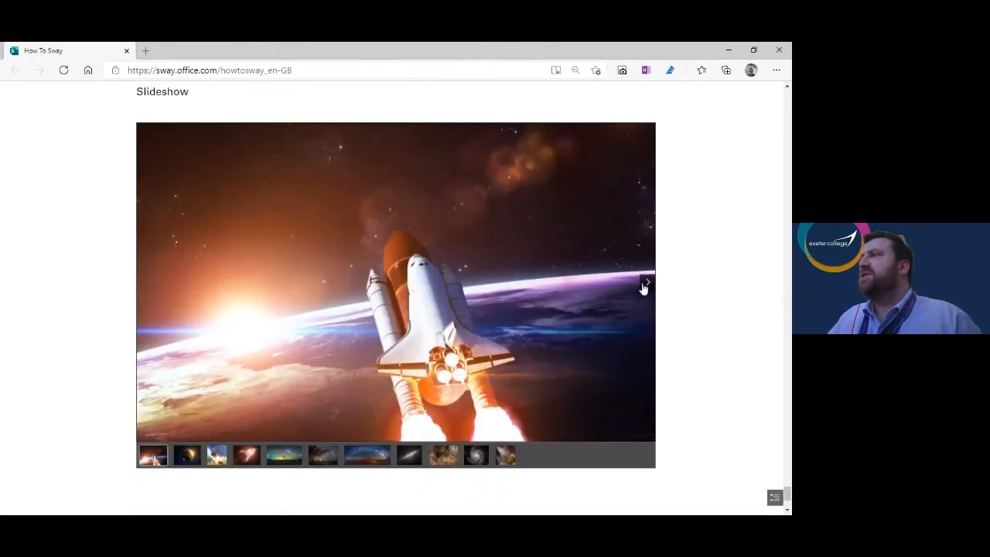
left_click(648, 283)
left_click(648, 283)
left_click(648, 283)
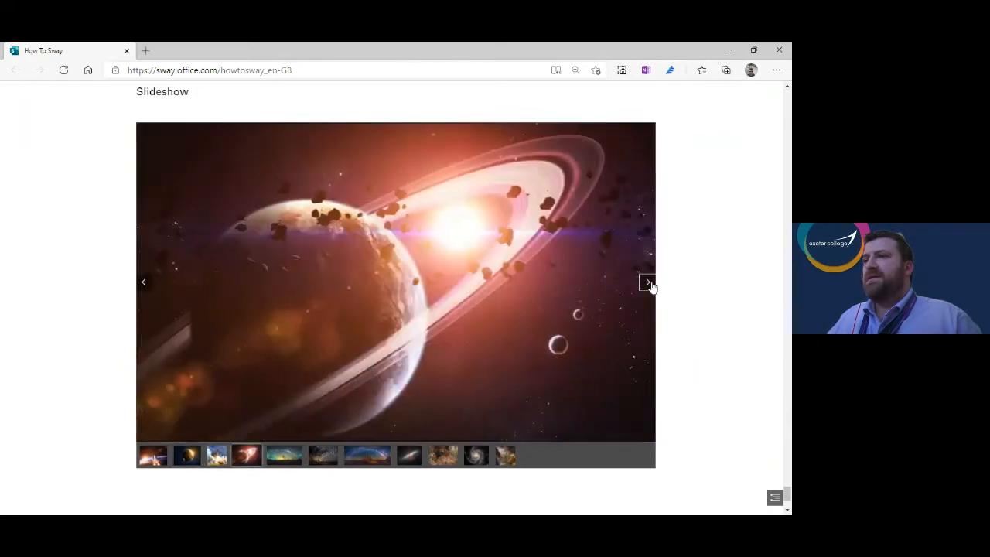
left_click(648, 283)
scroll(410, 447, "down", 2)
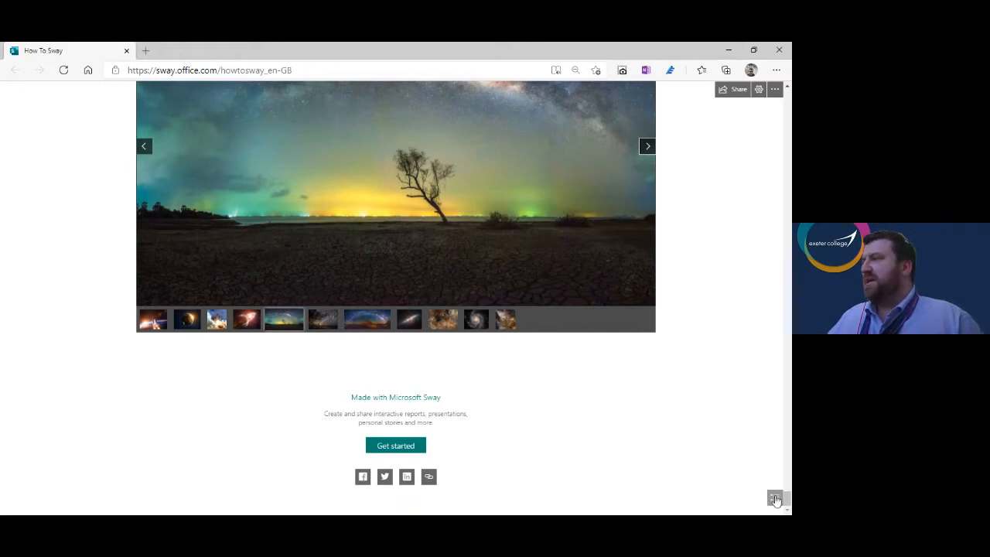
Browse the numbered section overview of the Sway, close it, and return to the title at the start of the page
left_click(776, 499)
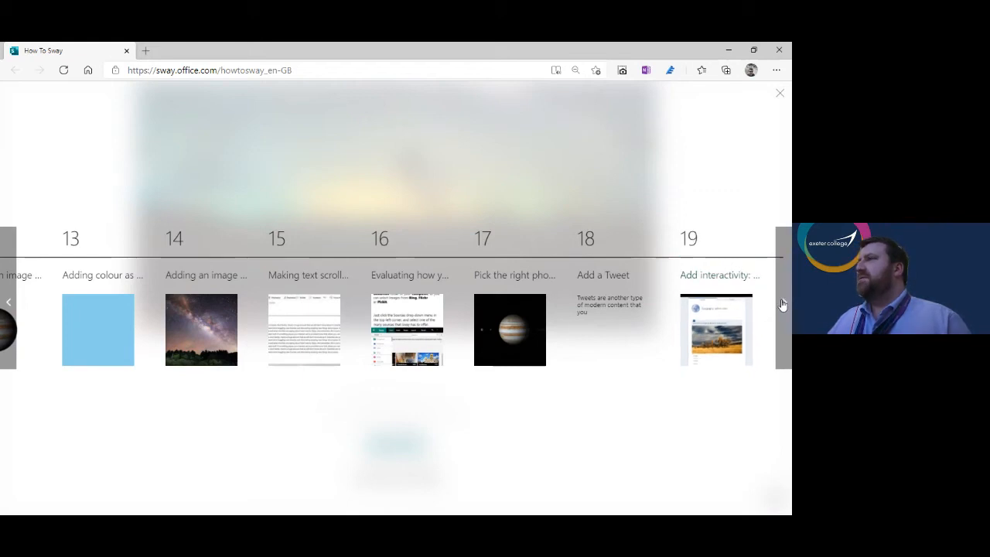
left_click_drag(232, 244, 687, 246)
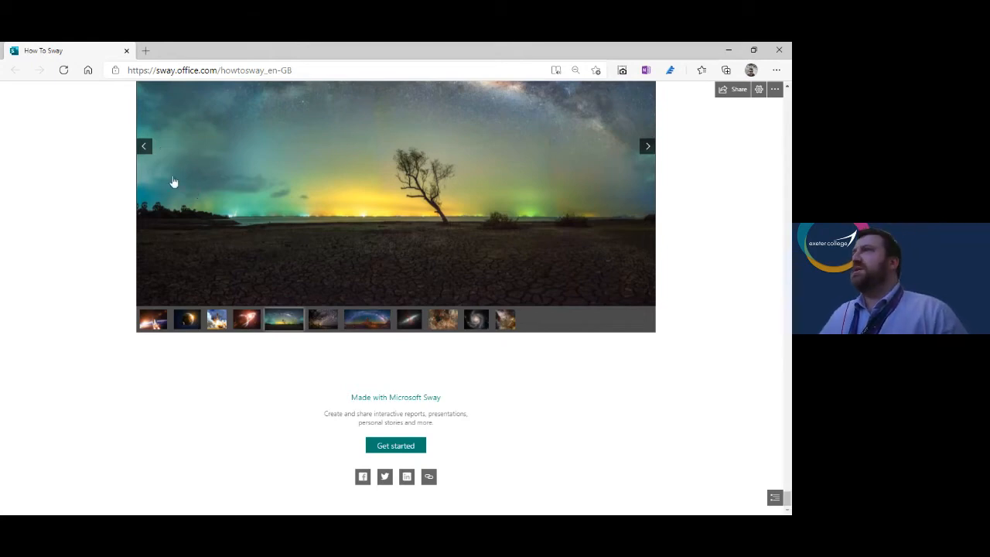
scroll(116, 181, "up", 10)
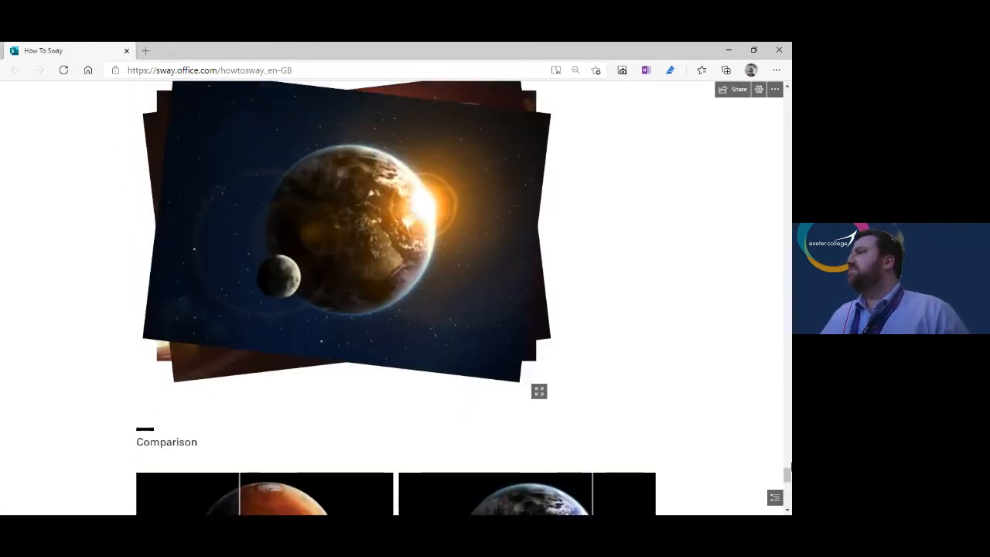
left_click_drag(788, 475, 786, 89)
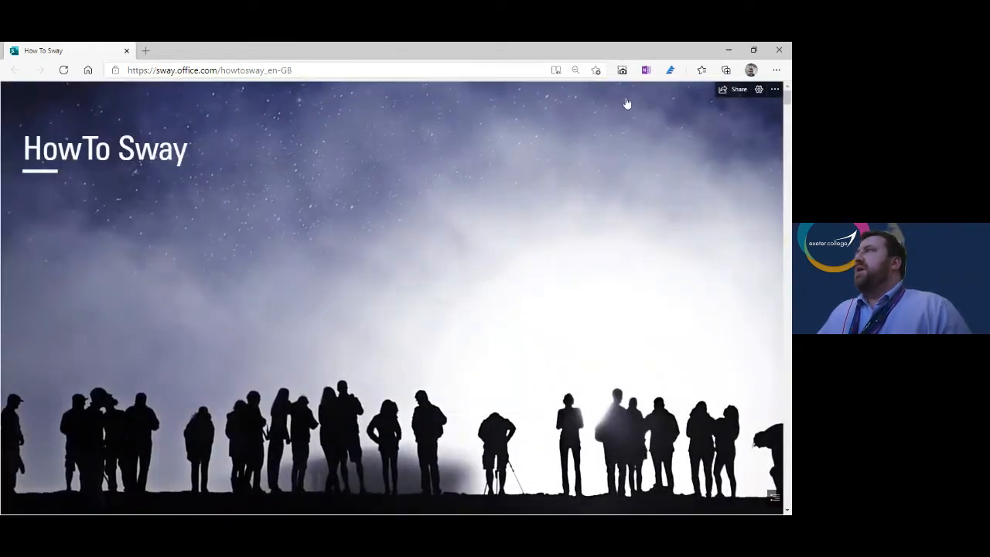
Go to portal.office.com and open the Sway app from the Office home page
left_click(243, 71)
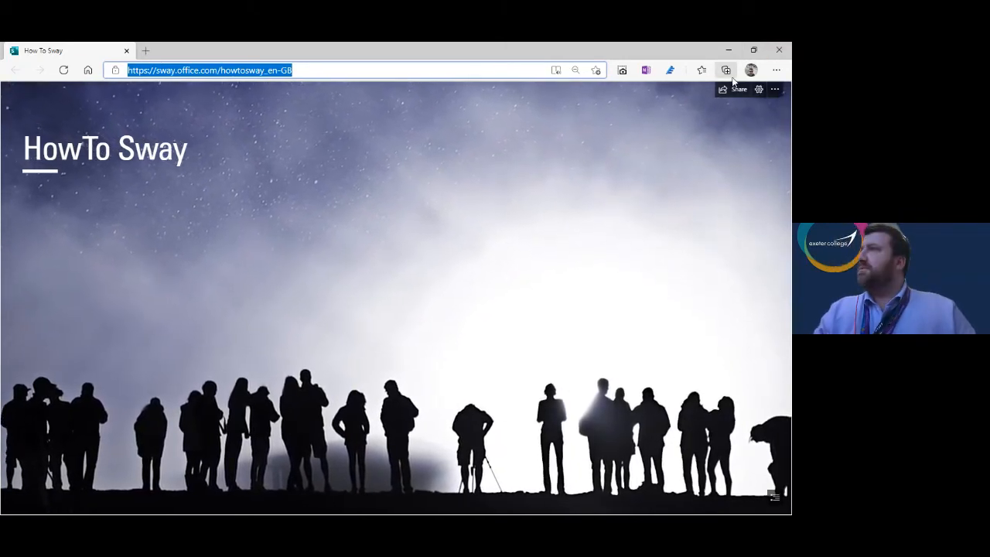
type("portal.office.com")
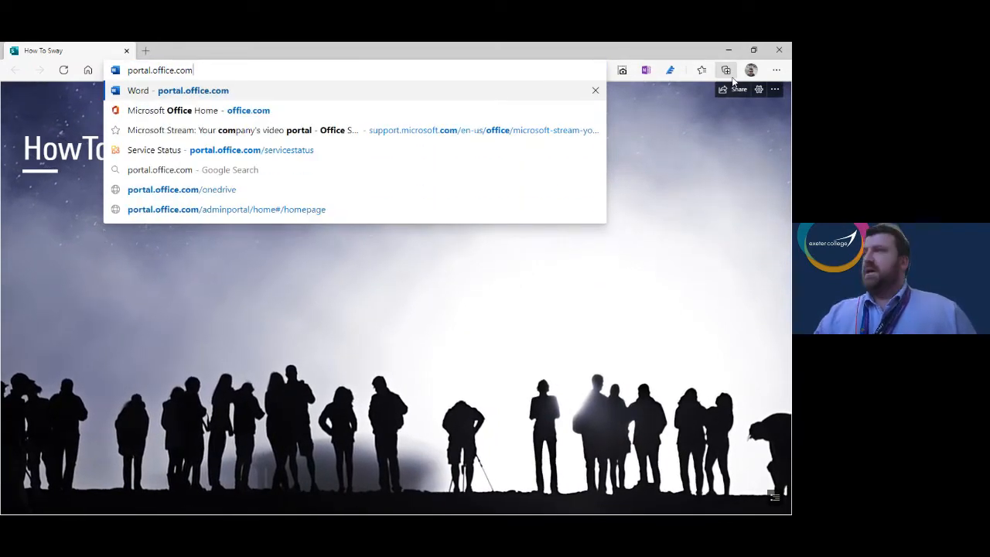
key("Return")
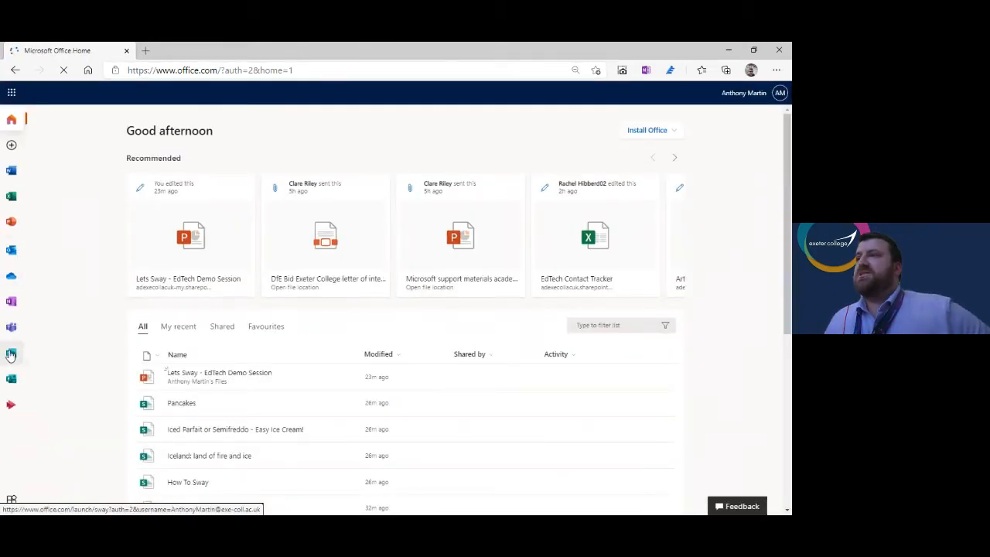
left_click(10, 354)
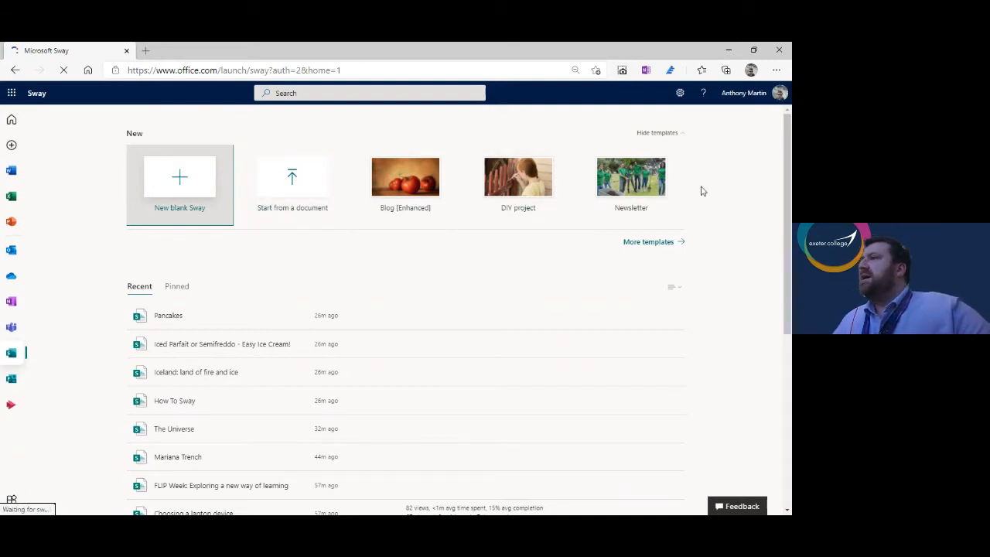
Look through the recent Sways and the Featured Sways on the Sway launch page
scroll(186, 296, "down", 3)
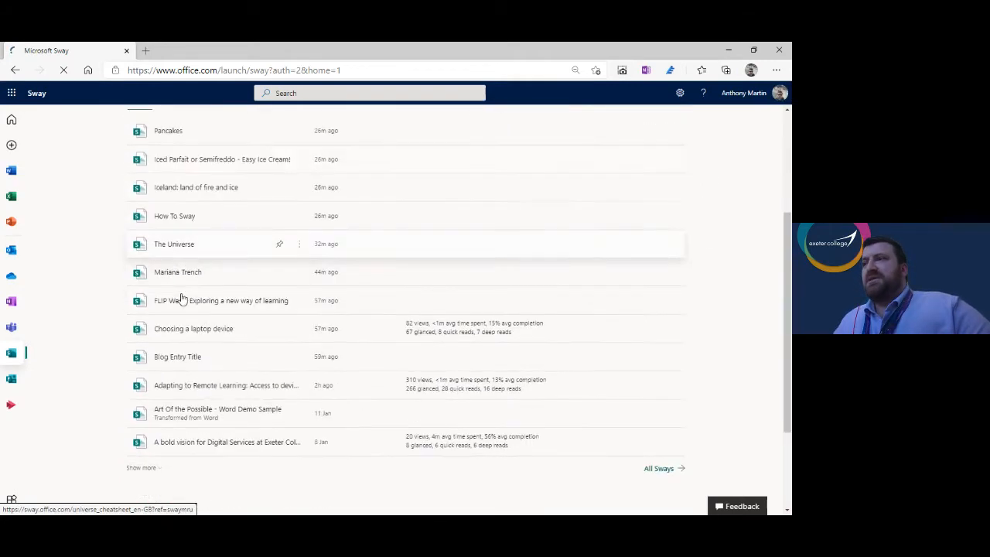
scroll(180, 299, "down", 2)
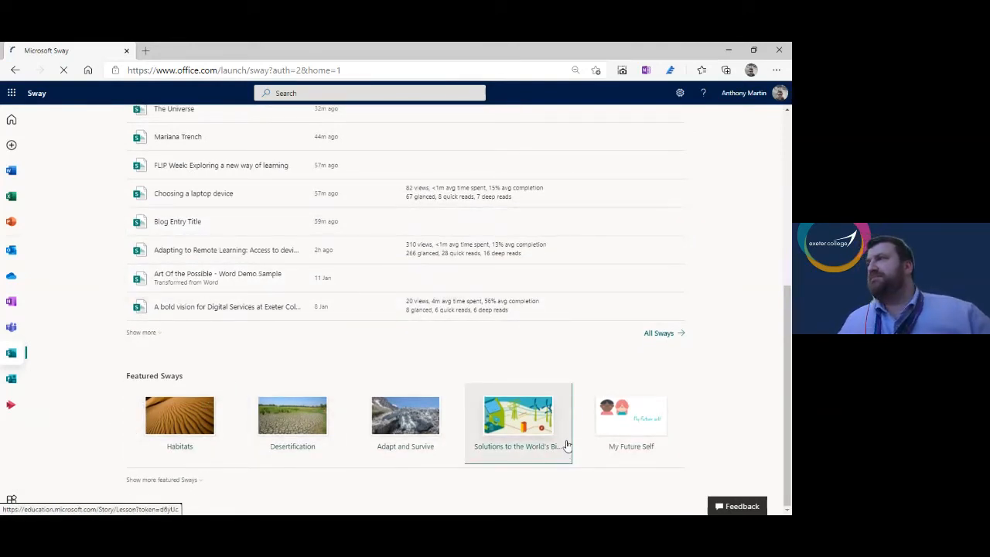
scroll(567, 433, "up", 5)
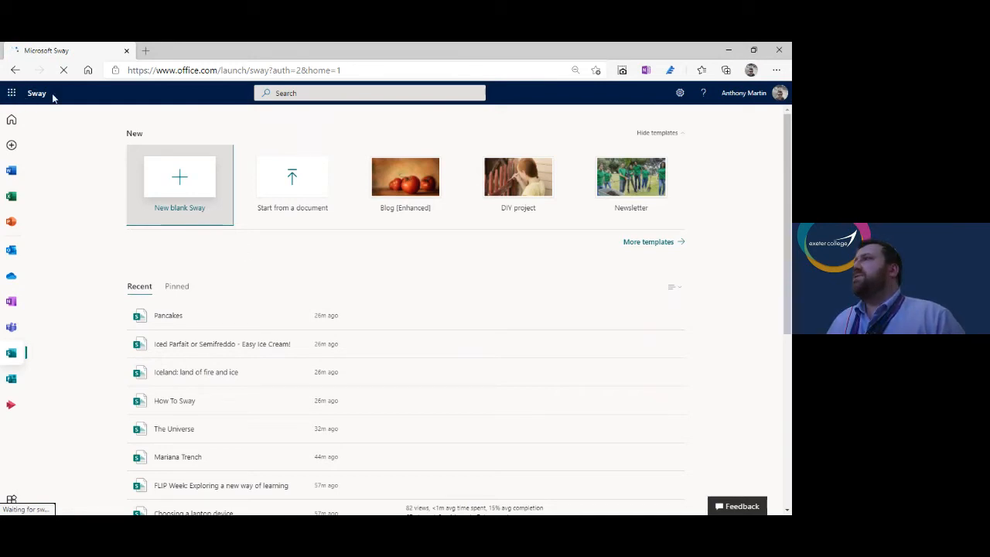
Start a new blank Sway and go from it to the Welcome to Sway page
left_click(195, 181)
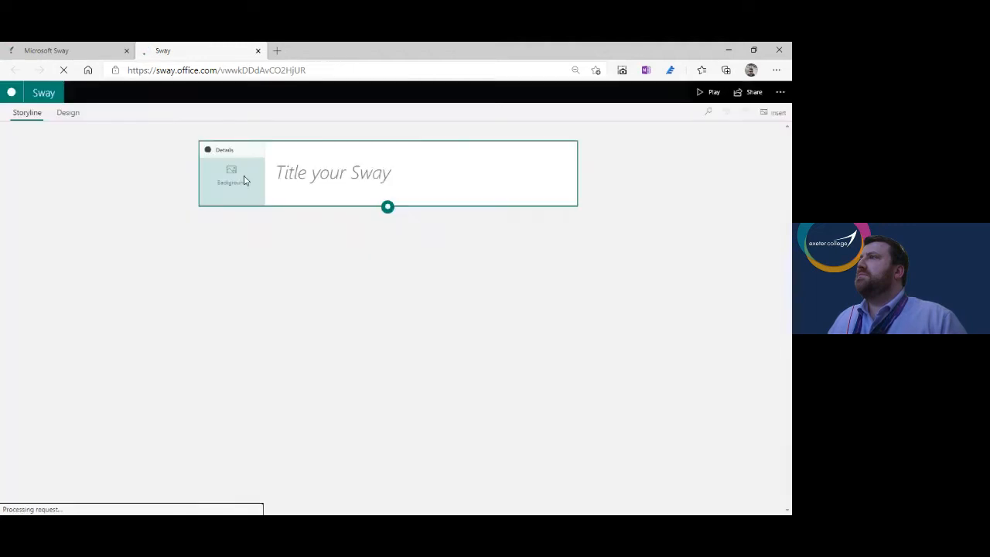
left_click(42, 94)
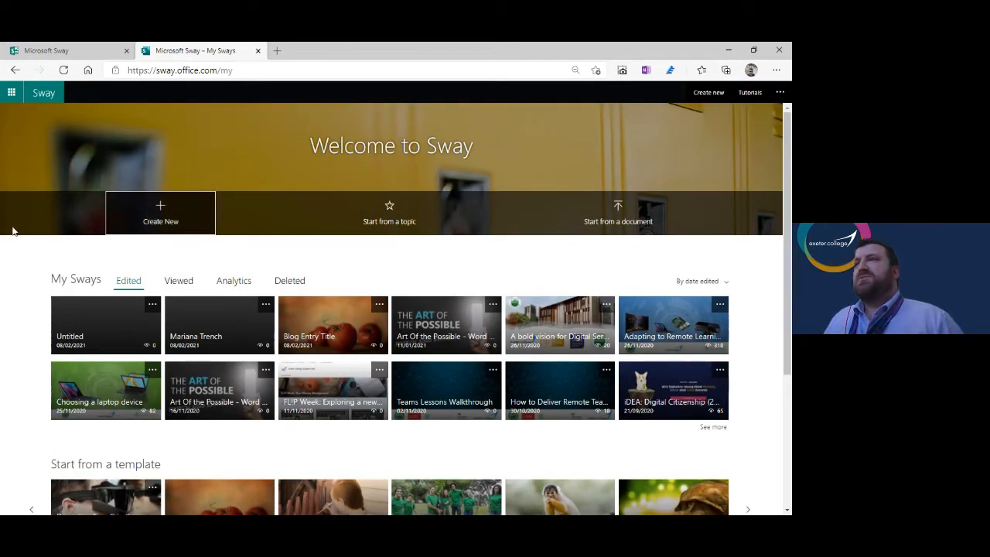
View the analytics of My Sways, return to the edited Sways, and look over the templates and inspiration lessons
left_click(231, 283)
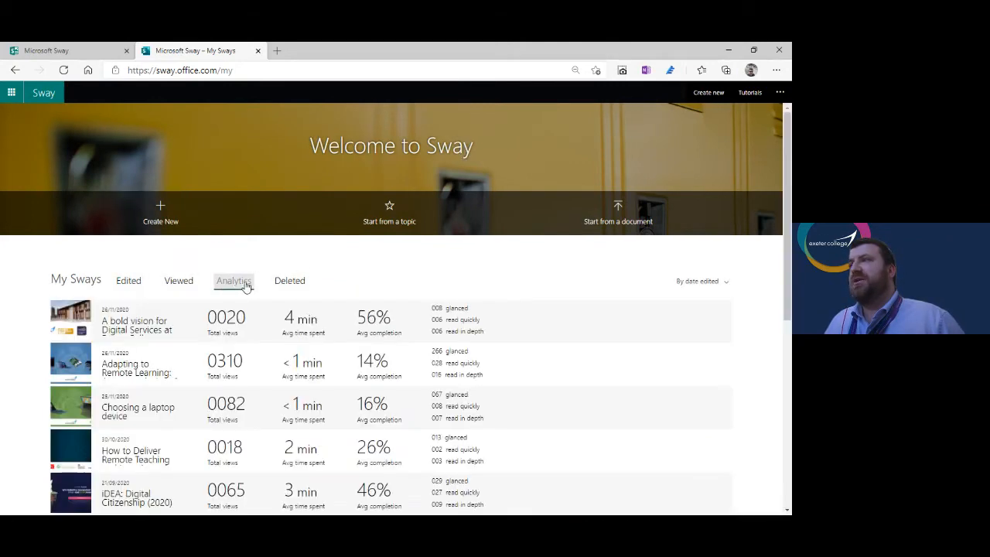
left_click(122, 282)
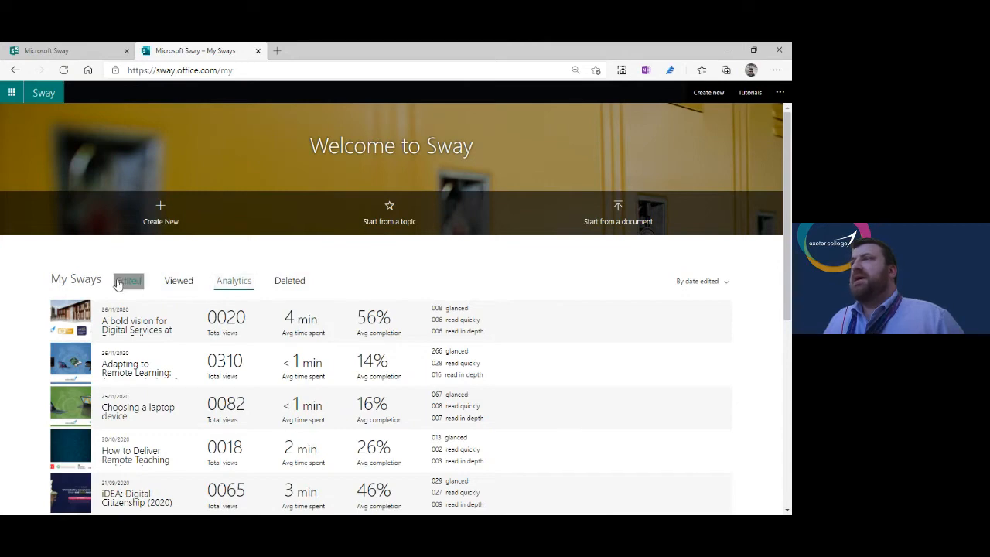
scroll(197, 308, "down", 3)
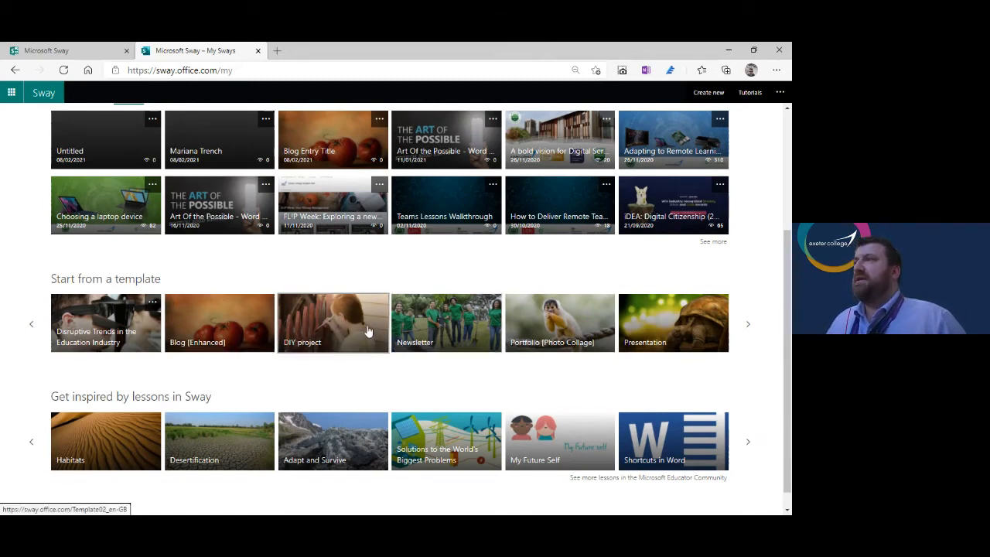
scroll(364, 331, "up", 2)
scroll(337, 360, "up", 1)
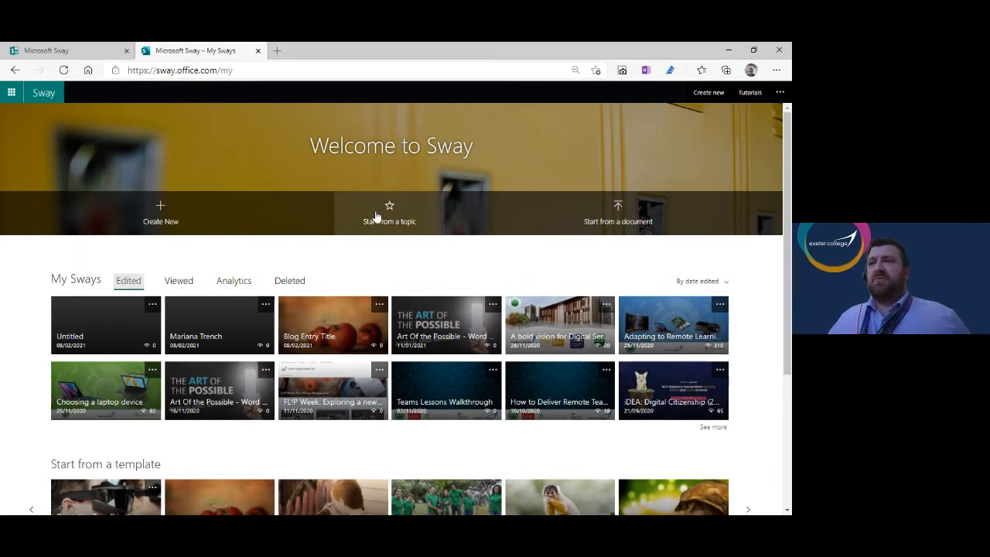
Create a Sway outline from a topic by entering Roman Coins and choosing the suggested topic Roman currency
left_click(389, 217)
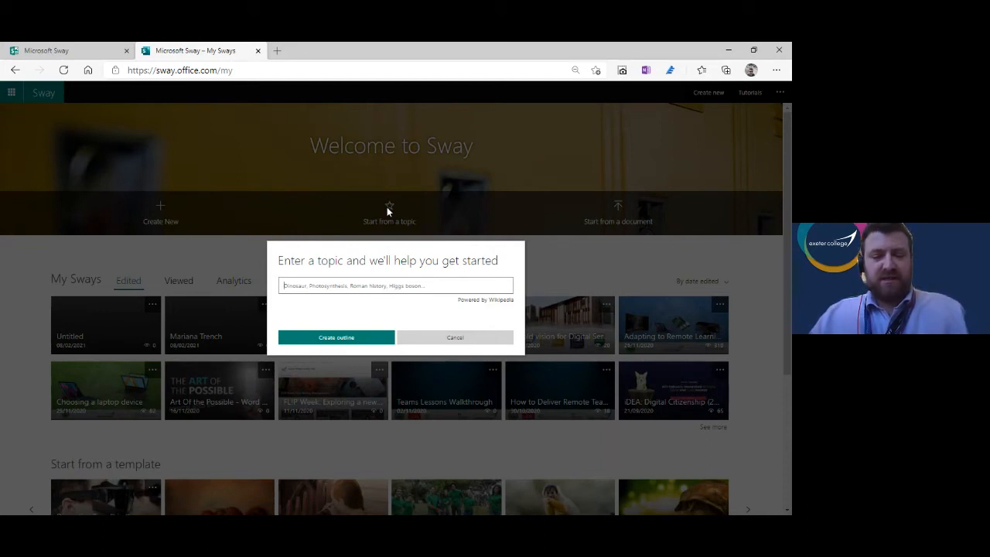
type("Roman ")
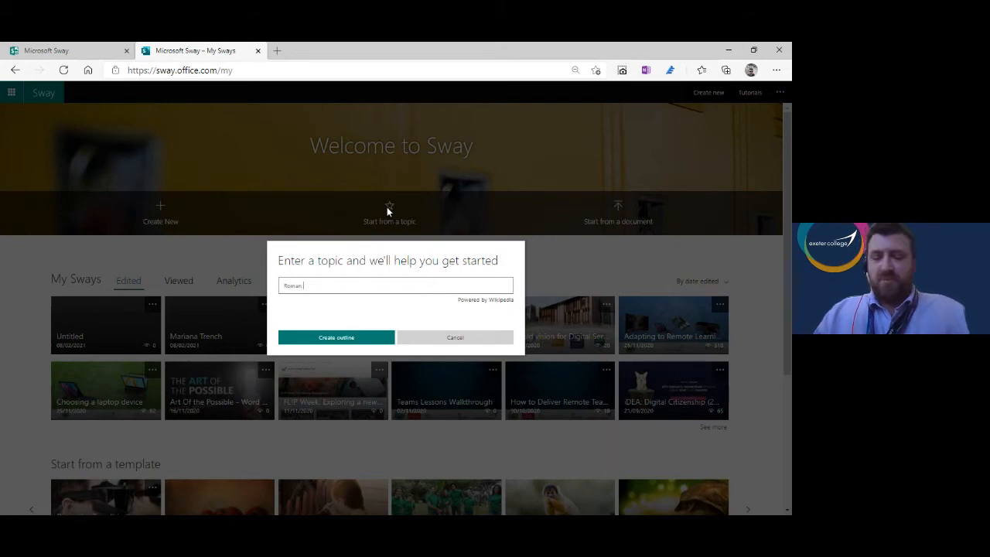
type("Coins")
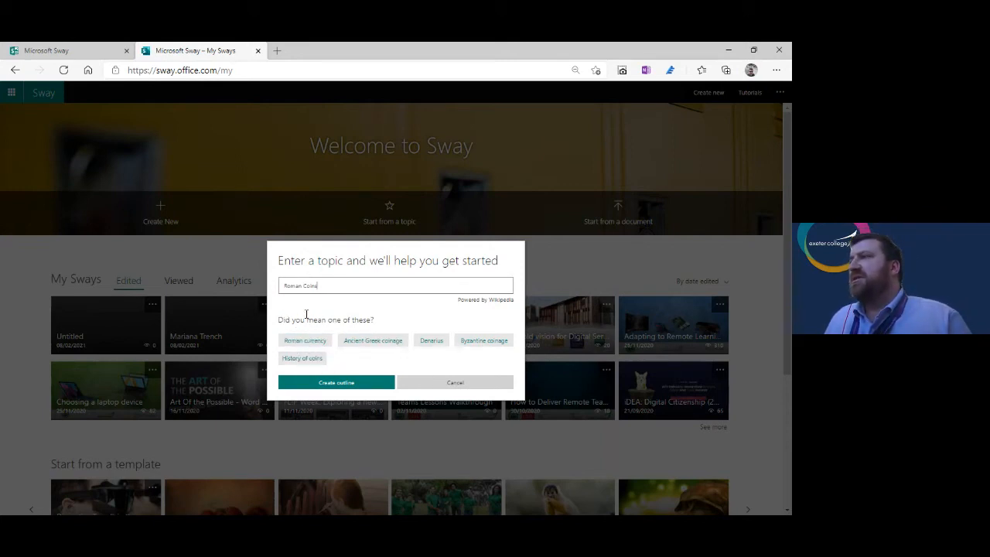
left_click(301, 345)
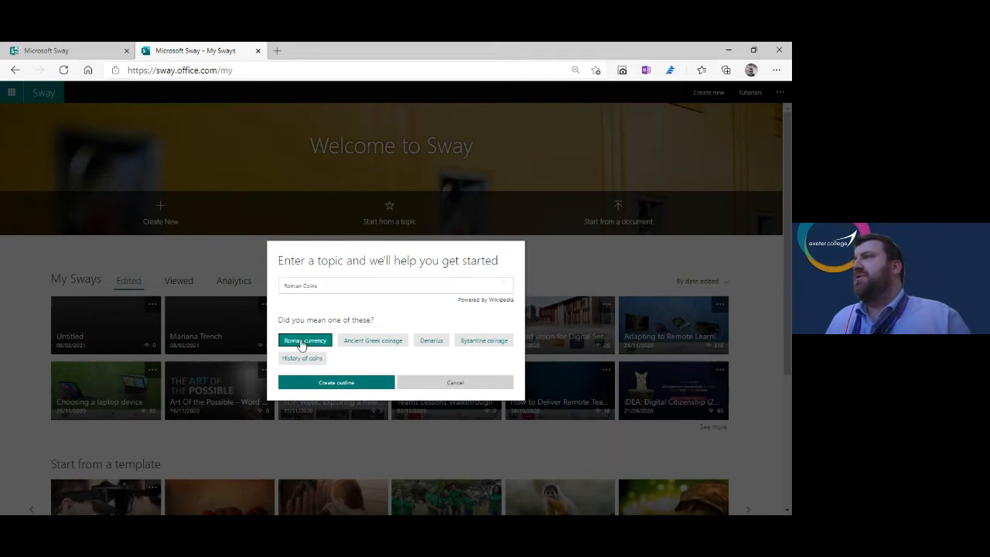
left_click(323, 384)
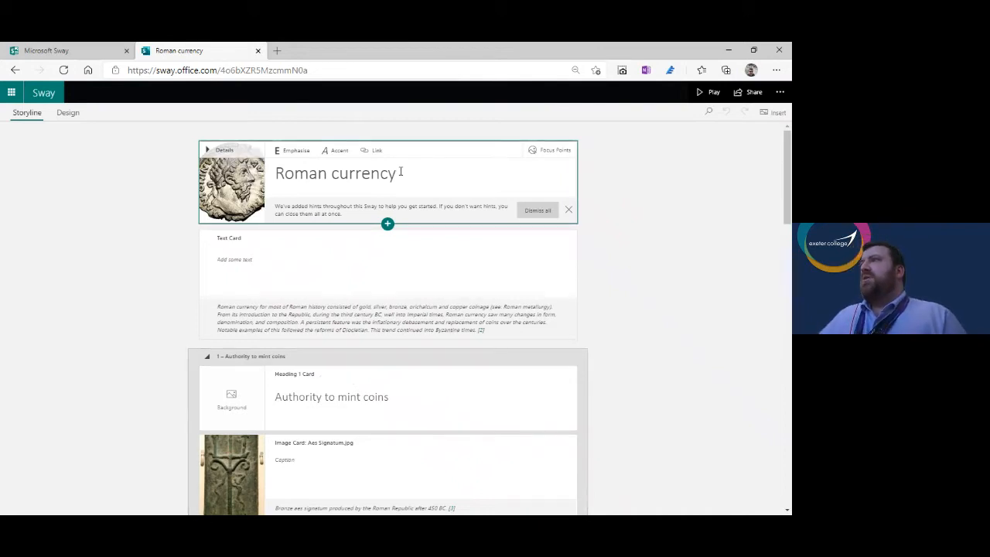
Look through the generated Roman currency storyline, from the title card to the References section
scroll(207, 227, "down", 5)
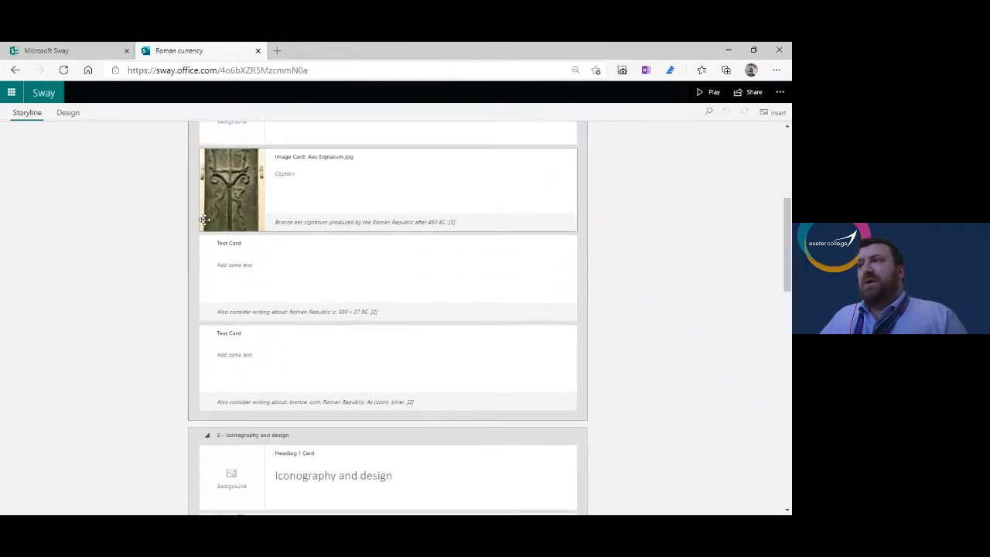
scroll(204, 219, "down", 5)
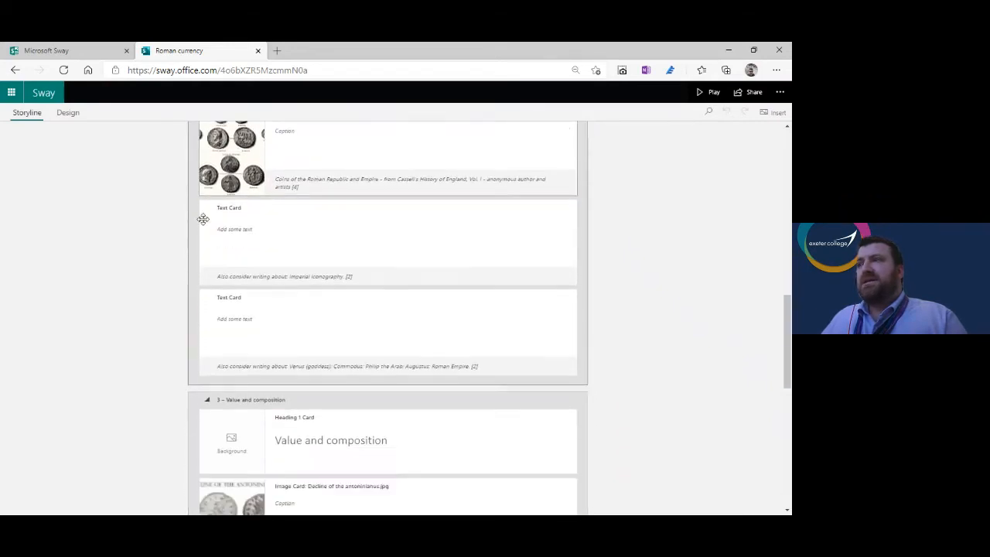
scroll(203, 219, "down", 5)
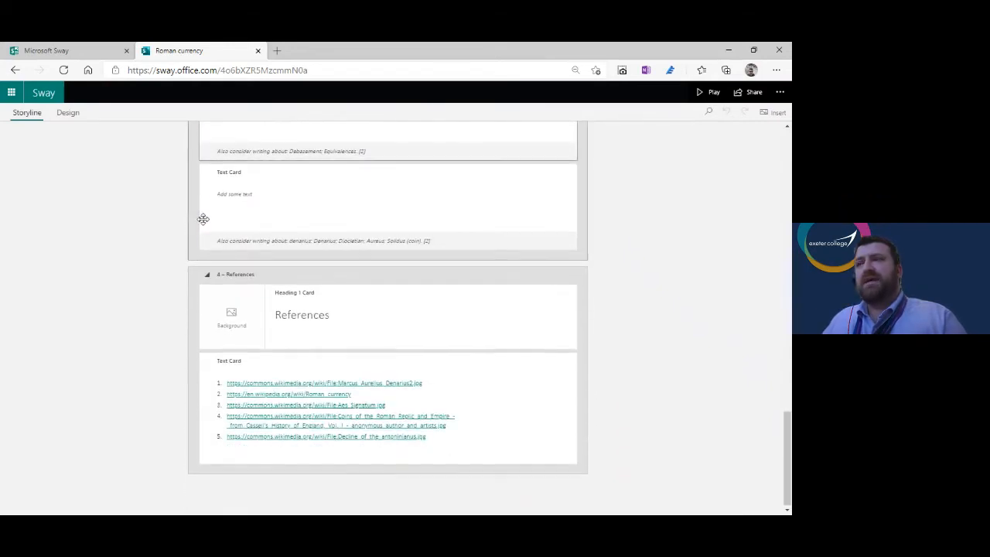
left_click(331, 314)
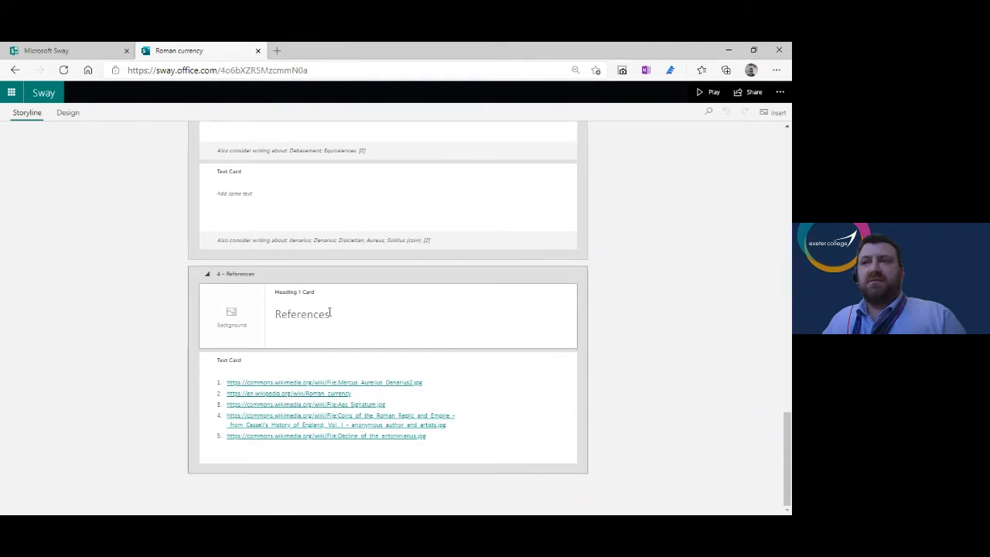
scroll(332, 331, "up", 15)
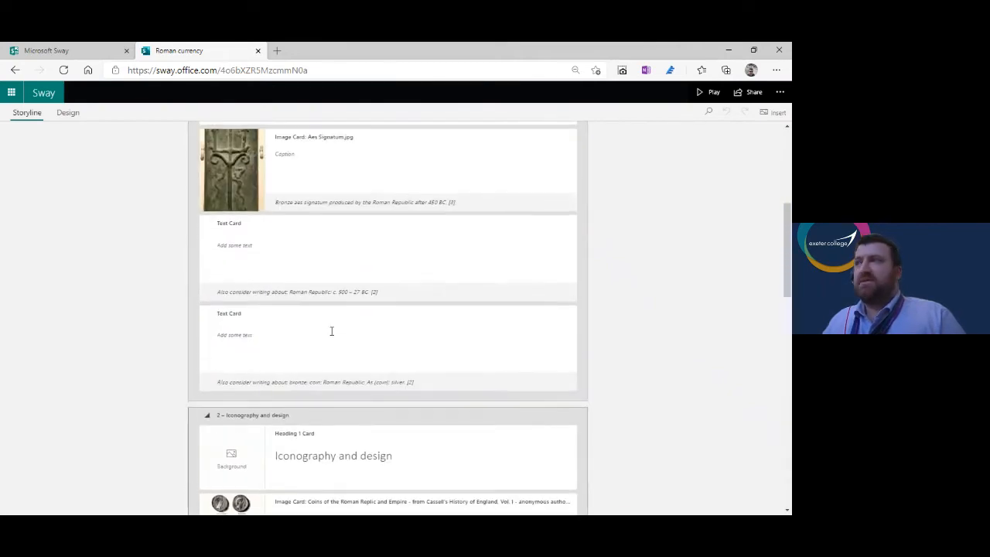
scroll(330, 331, "up", 1)
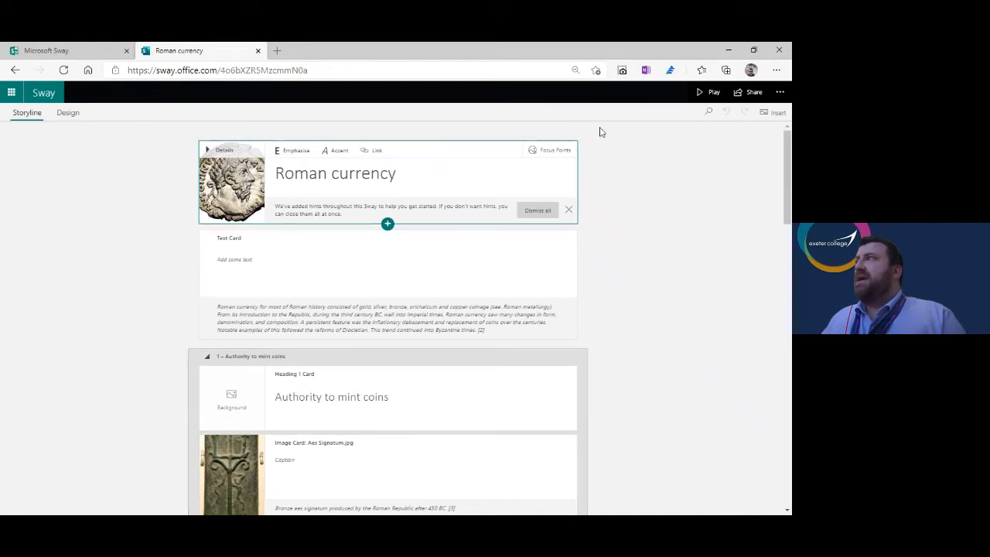
Play the Roman currency Sway, browse from the title to the References and back, and return to editing
left_click(712, 93)
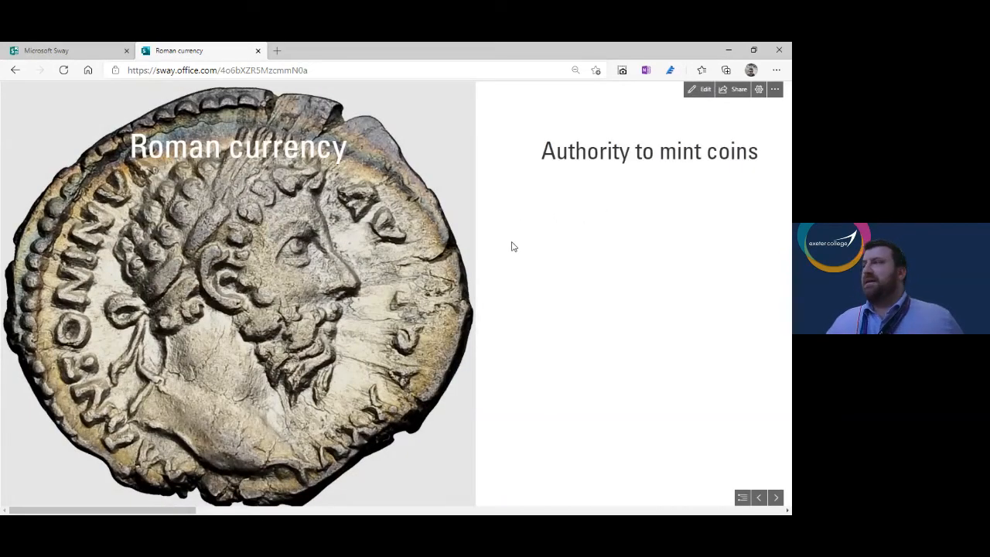
scroll(521, 261, "down", 2)
scroll(525, 261, "down", 6)
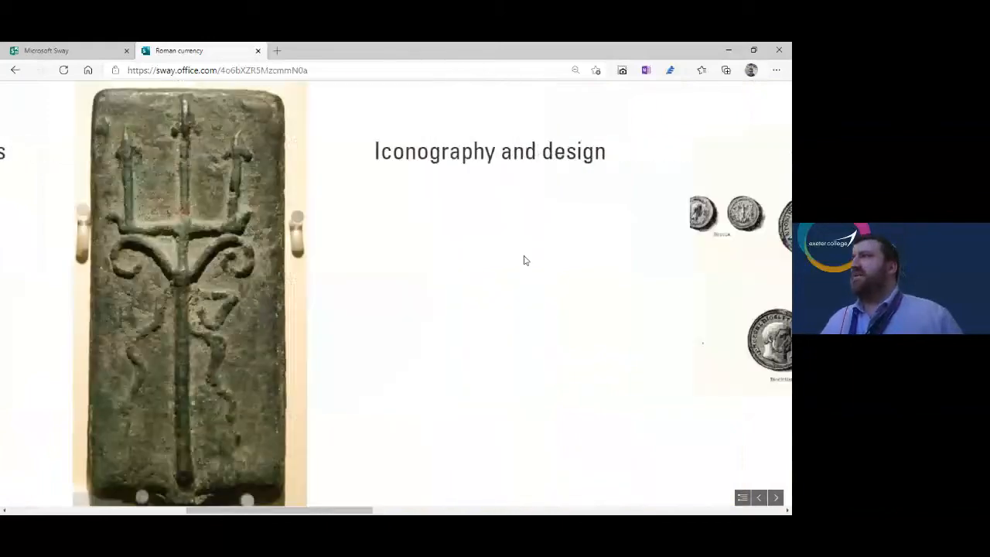
scroll(525, 262, "down", 8)
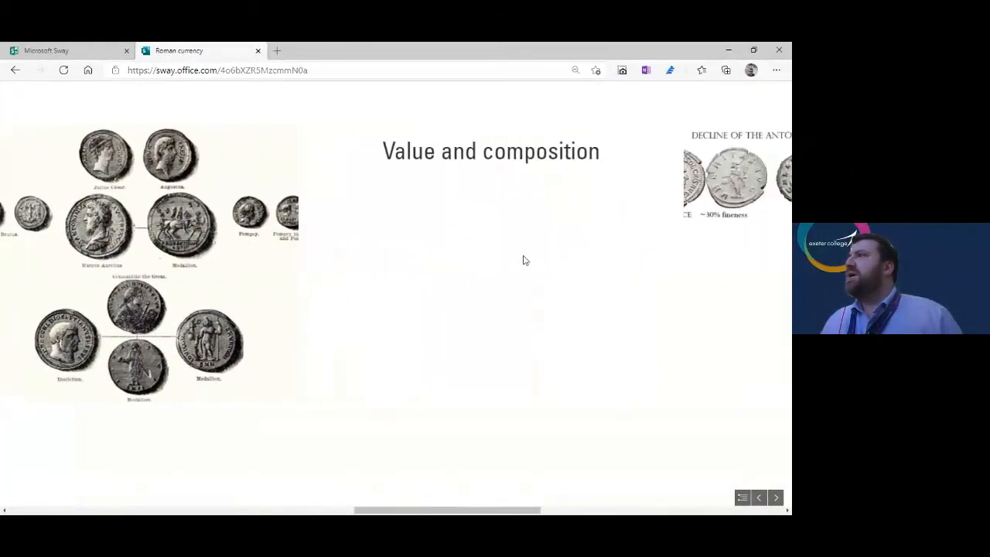
scroll(524, 261, "down", 3)
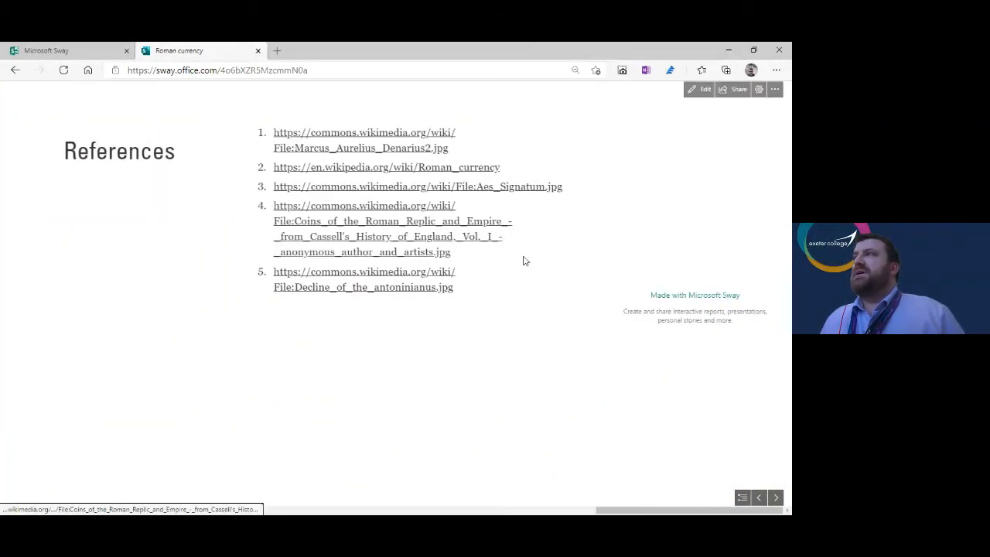
scroll(525, 262, "up", 4)
scroll(523, 261, "up", 8)
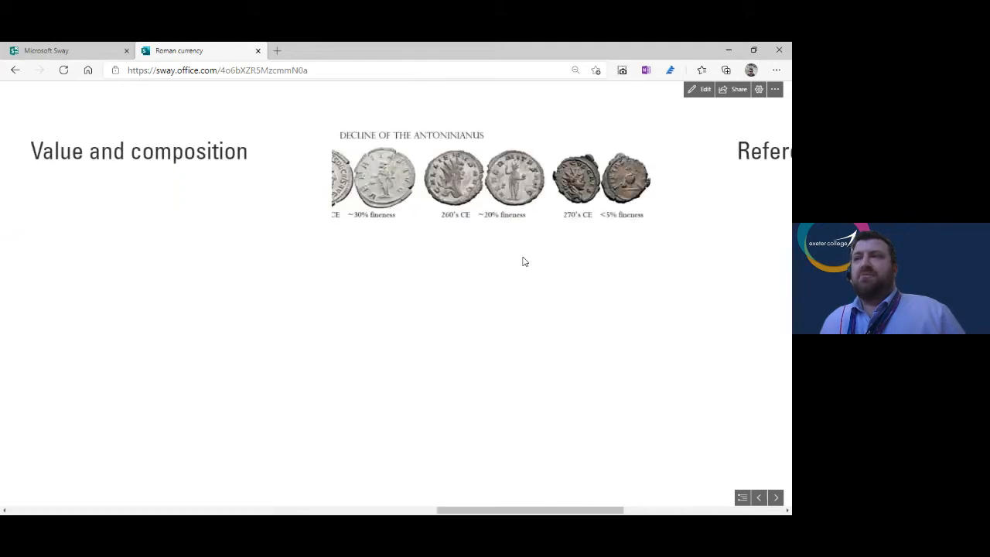
scroll(522, 261, "up", 6)
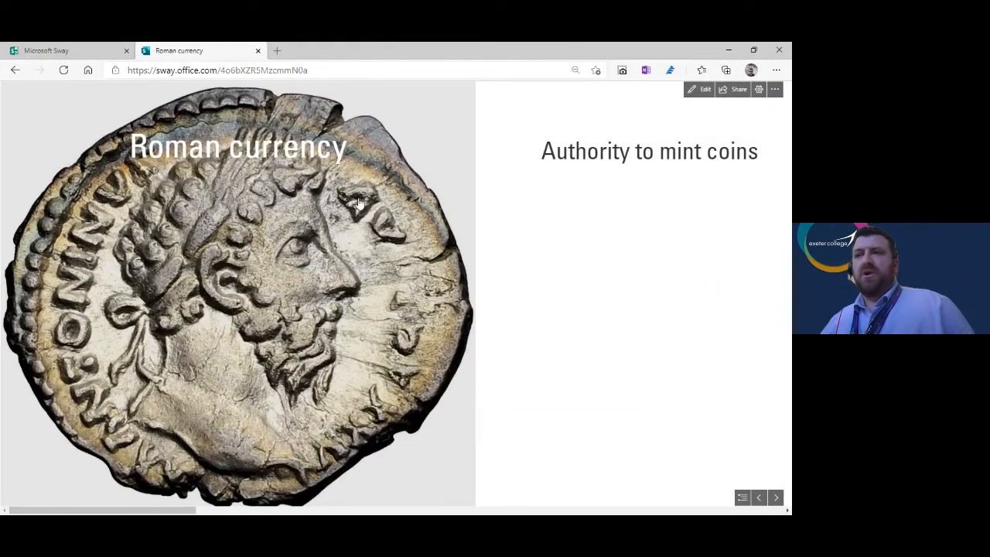
left_click(699, 90)
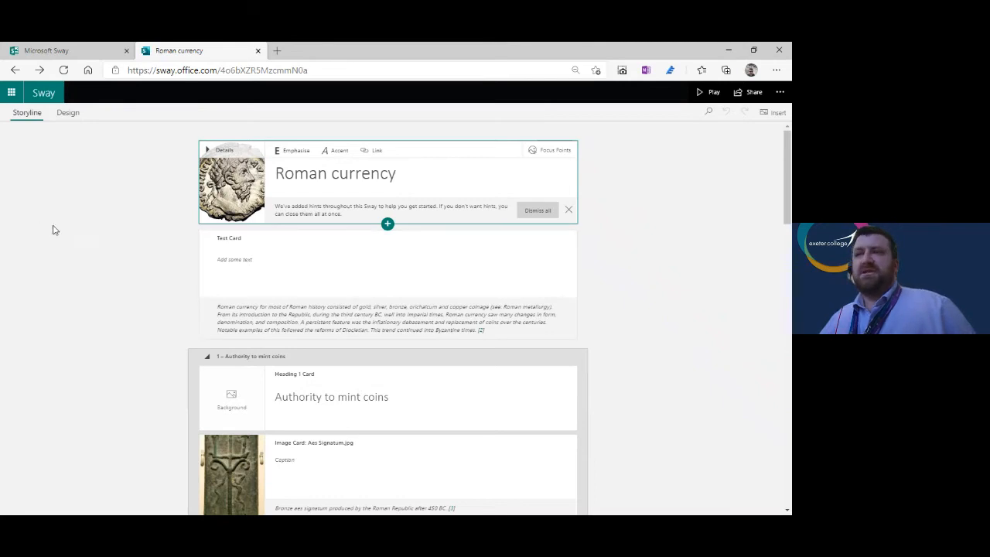
Preview the Sway's design and change its layout to Vertical
left_click(65, 113)
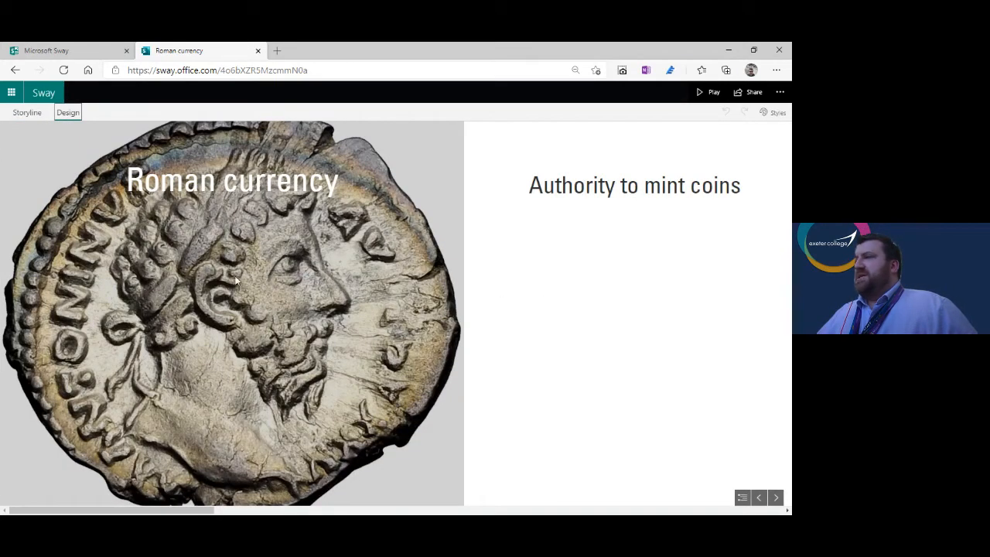
scroll(236, 281, "down", 3)
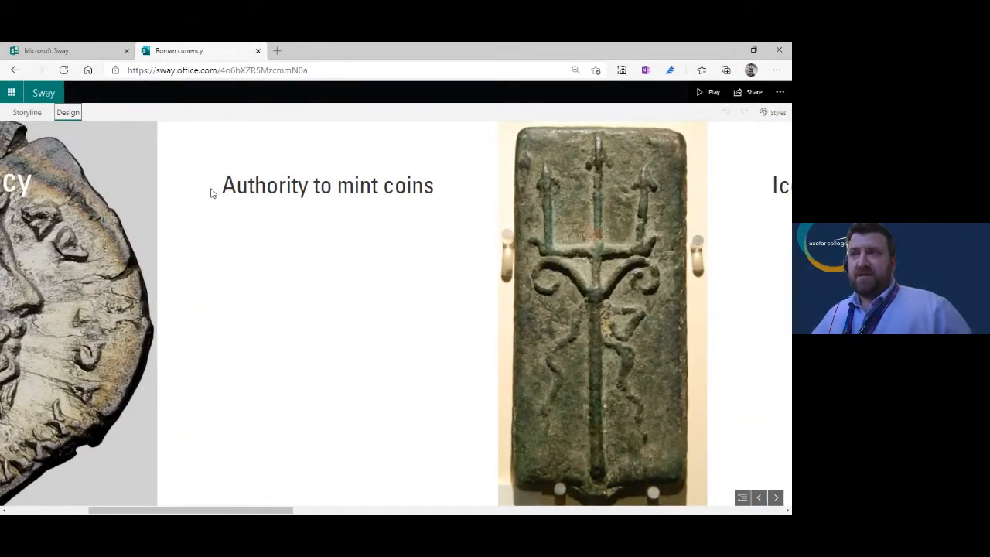
left_click(777, 113)
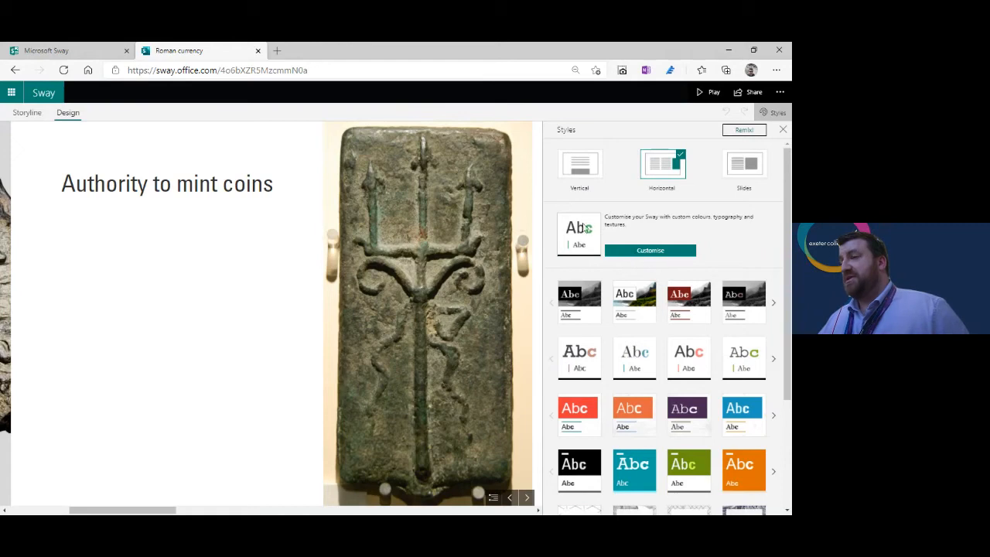
left_click(578, 168)
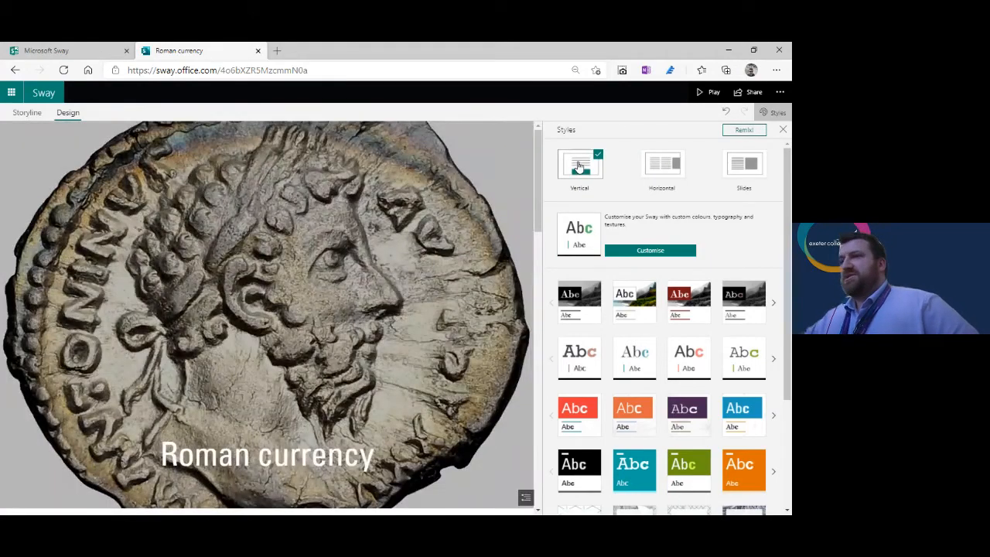
Apply the style with purple heading banners and check the title and the Iconography and design section
scroll(702, 364, "down", 1)
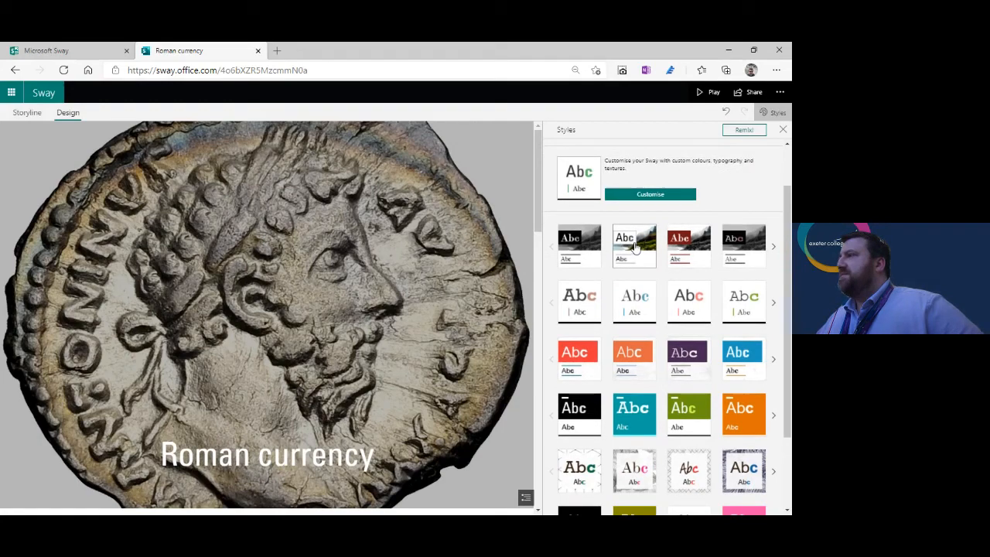
left_click(698, 372)
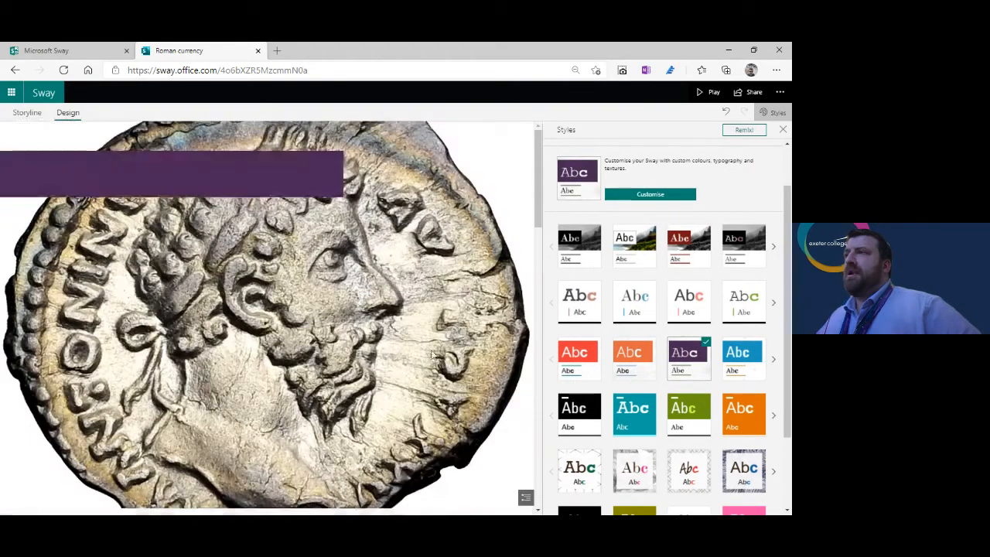
left_click_drag(112, 165, 333, 169)
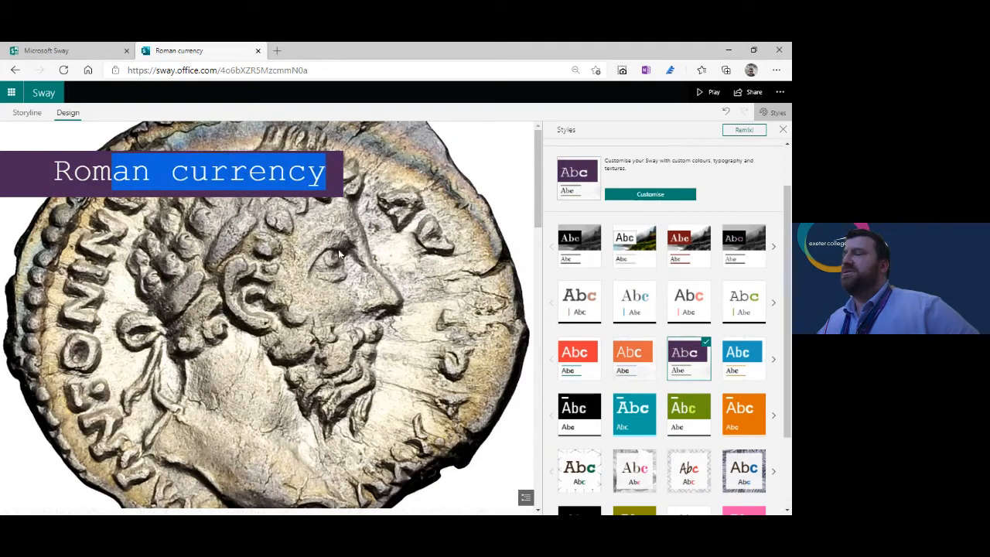
left_click_drag(537, 152, 546, 334)
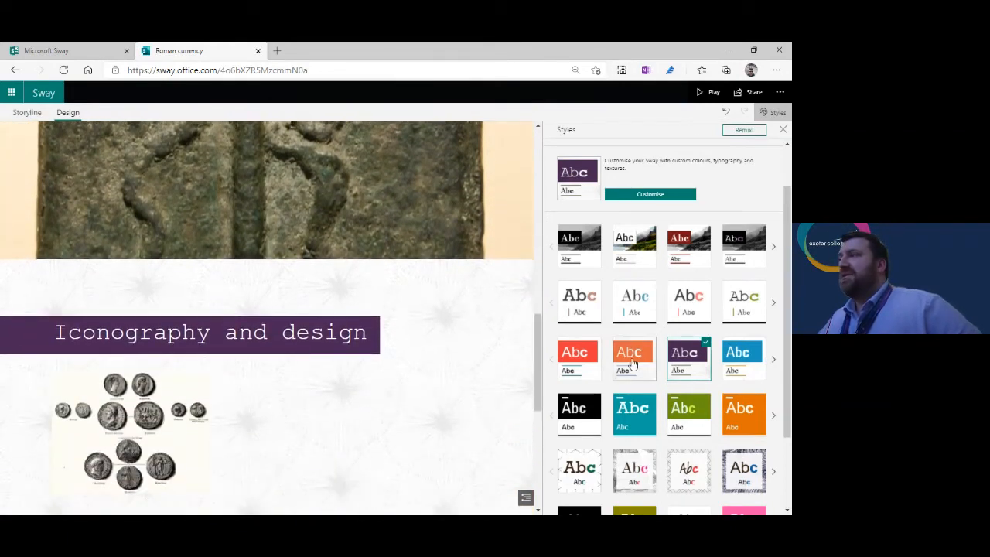
Try the red banner style and the style with the black-and-white floral background on the Sway
left_click(580, 357)
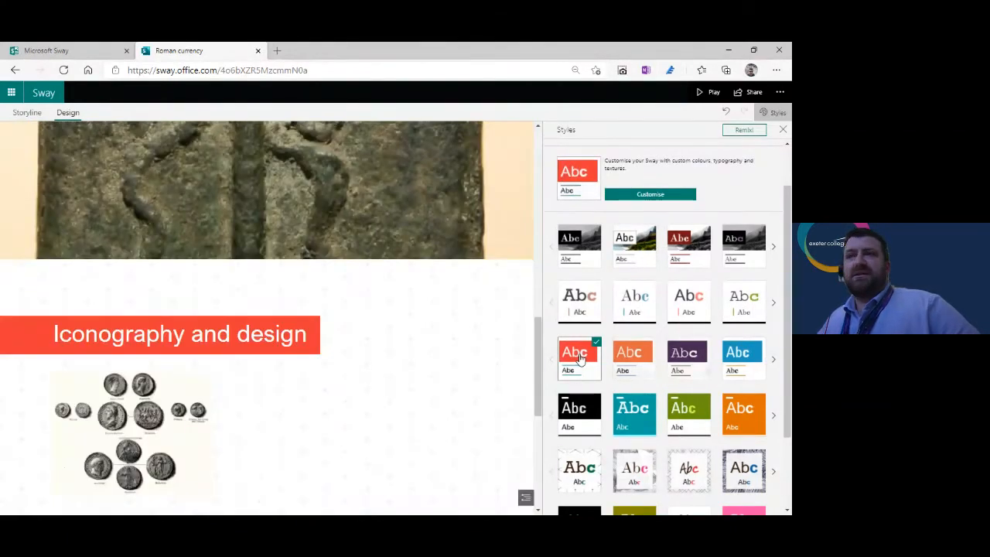
scroll(608, 388, "down", 3)
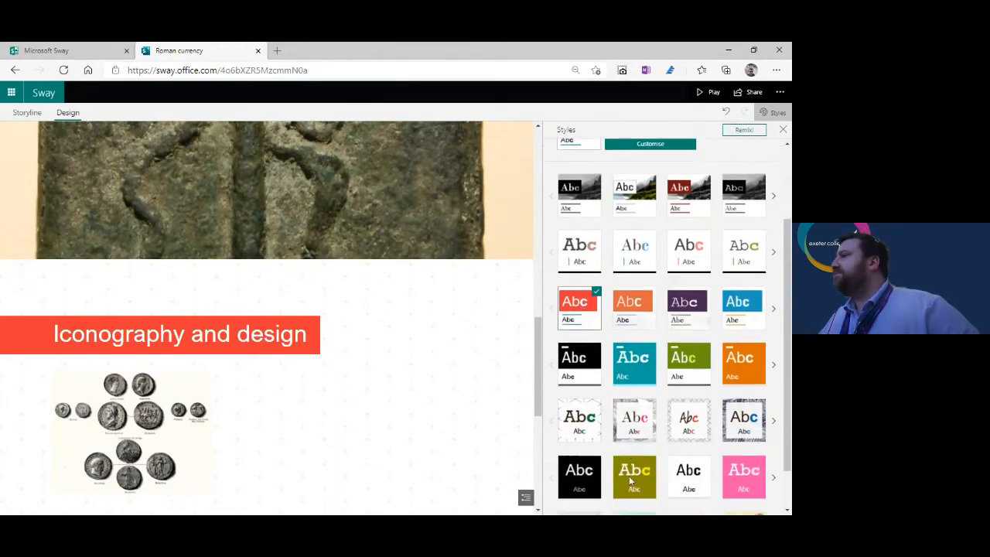
left_click(631, 373)
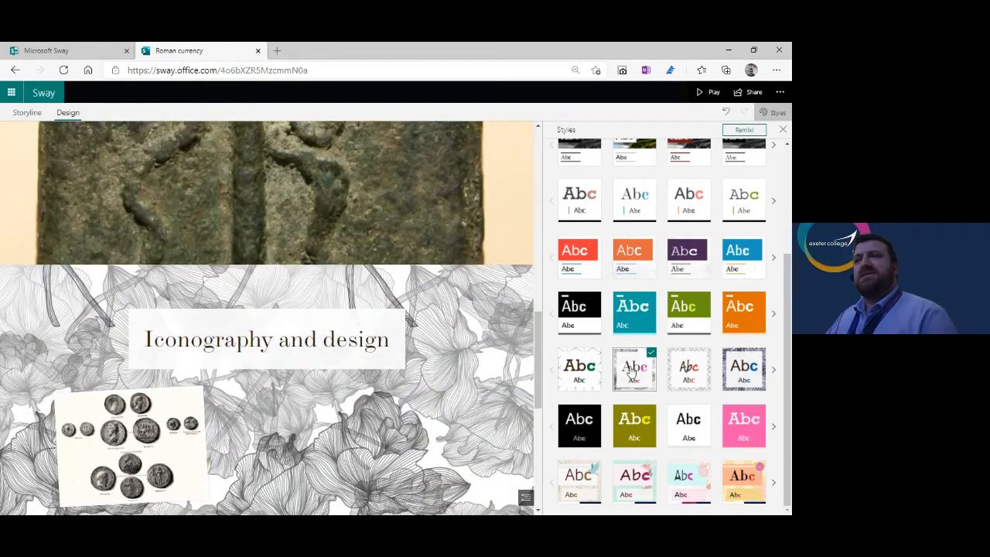
scroll(205, 296, "down", 2)
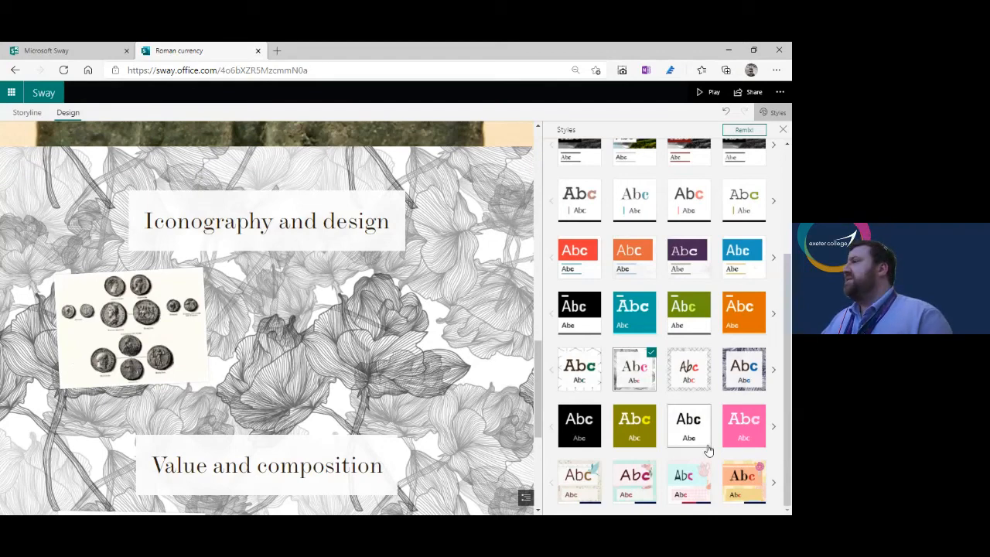
Reapply the style with purple heading banners, review the Sway's sections, and close the style options
left_click(579, 256)
left_click(688, 258)
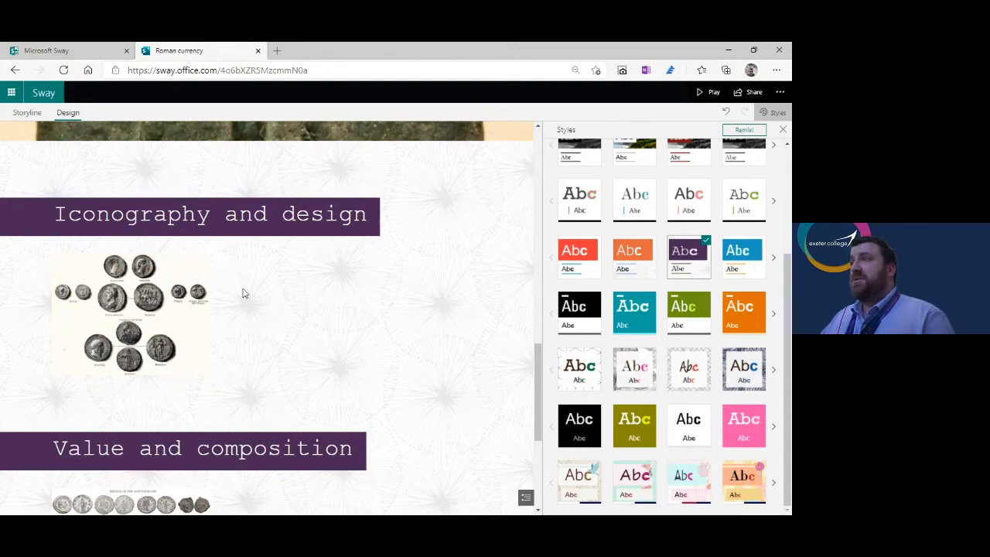
scroll(242, 293, "down", 4)
scroll(368, 316, "up", 5)
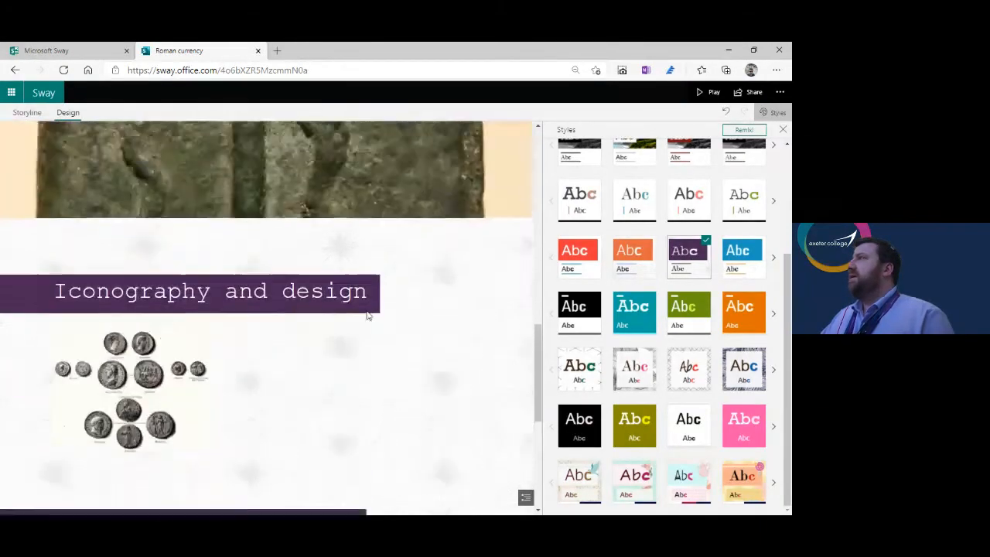
scroll(367, 316, "up", 4)
scroll(367, 315, "down", 2)
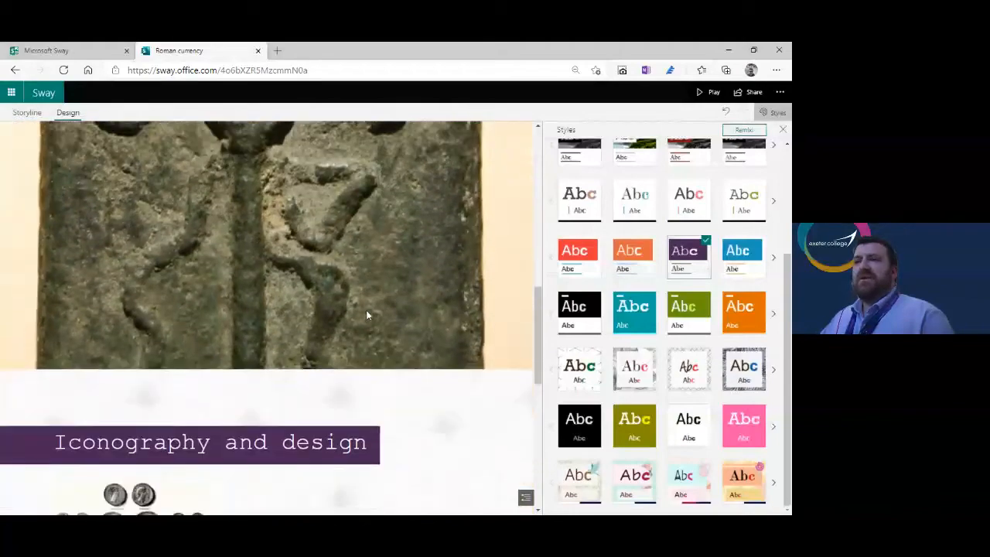
scroll(368, 315, "down", 5)
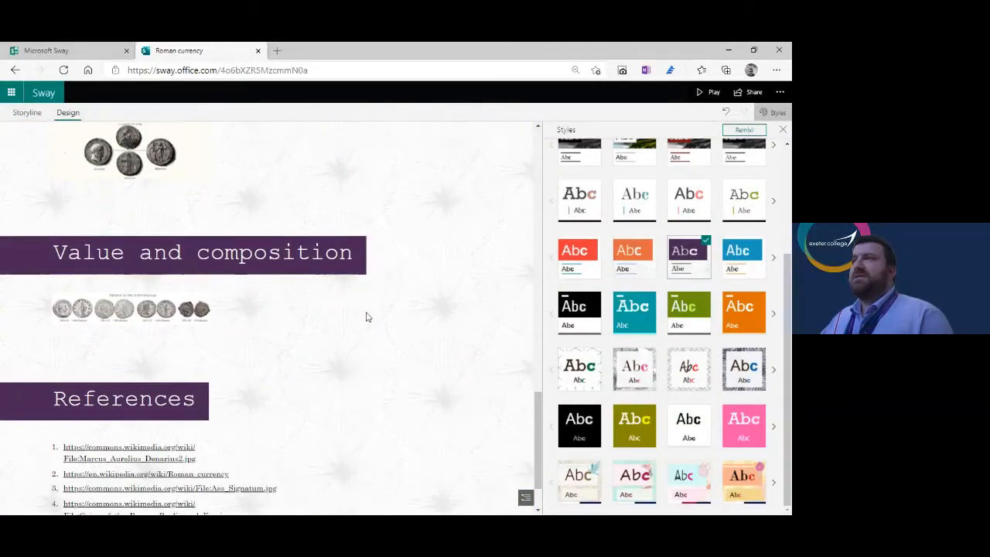
left_click(784, 132)
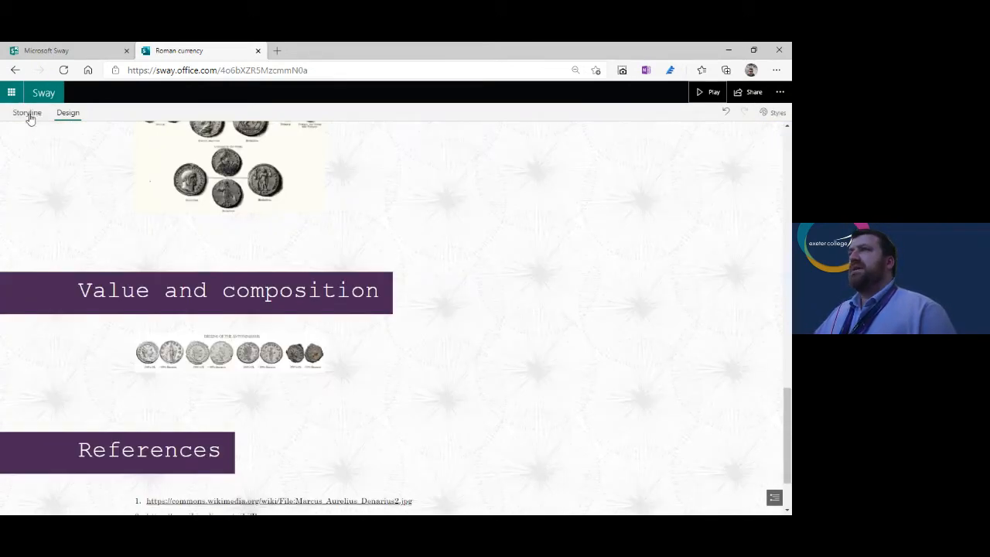
In the storyline, insert a Heading 1 card reading New Heading below the introductory text card and emphasise its text
left_click(25, 113)
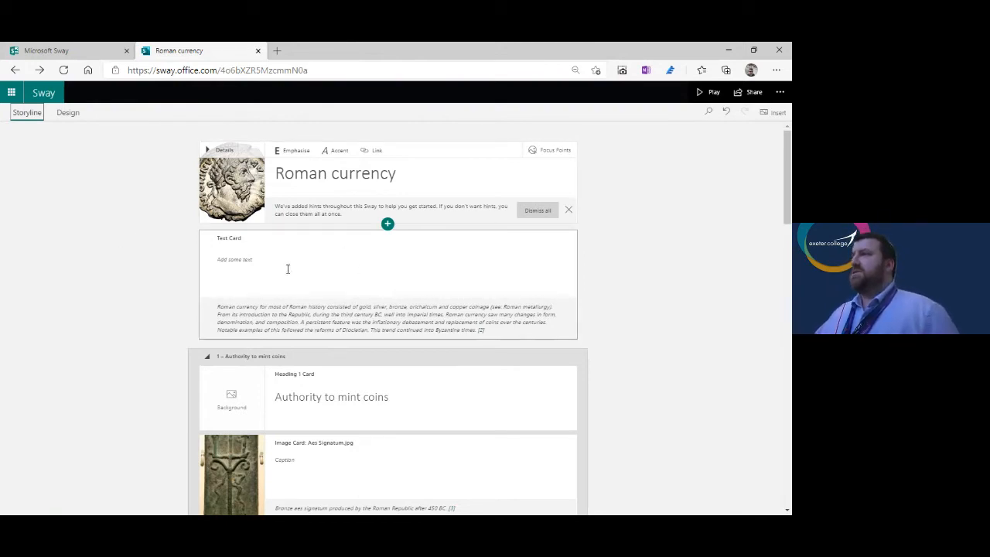
left_click(354, 264)
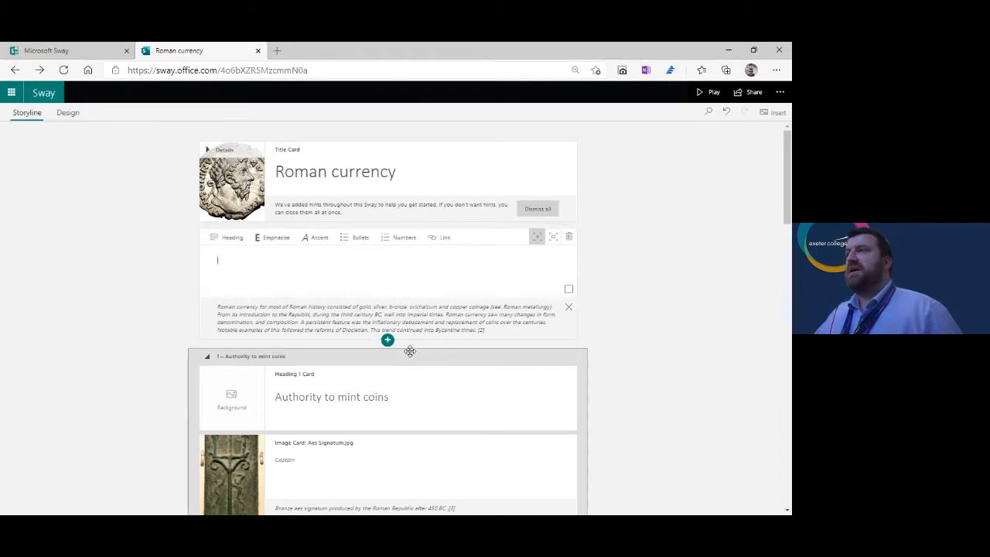
left_click(387, 341)
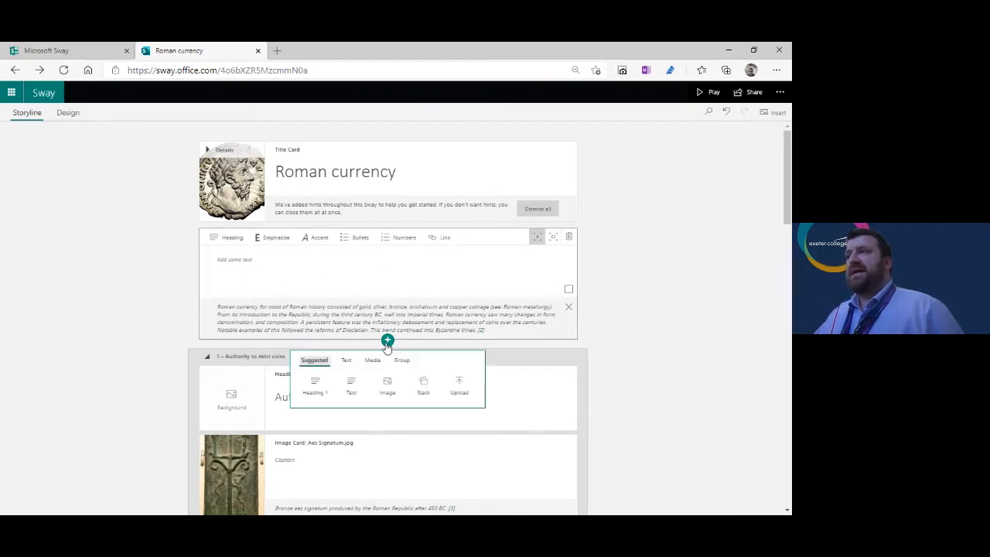
left_click(316, 385)
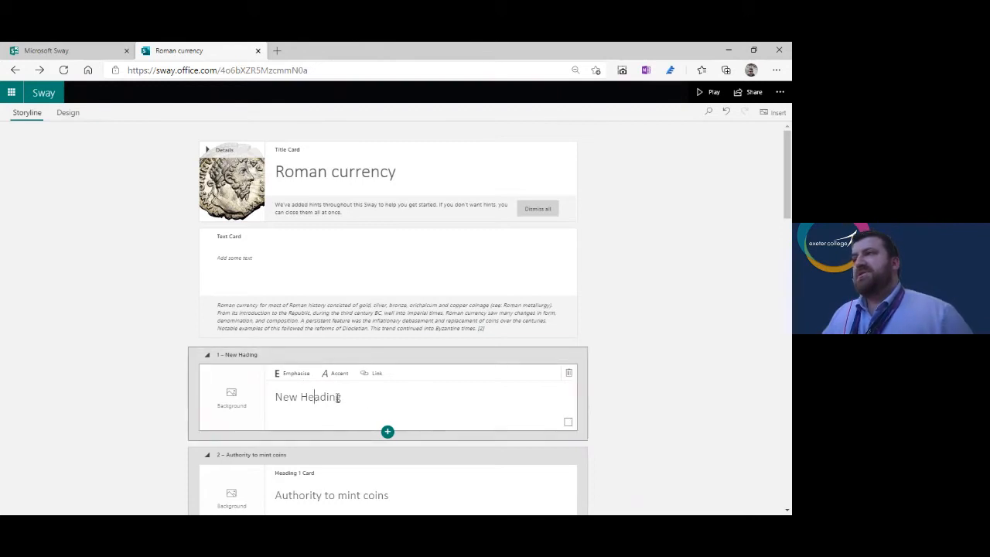
left_click_drag(341, 397, 273, 397)
left_click(285, 374)
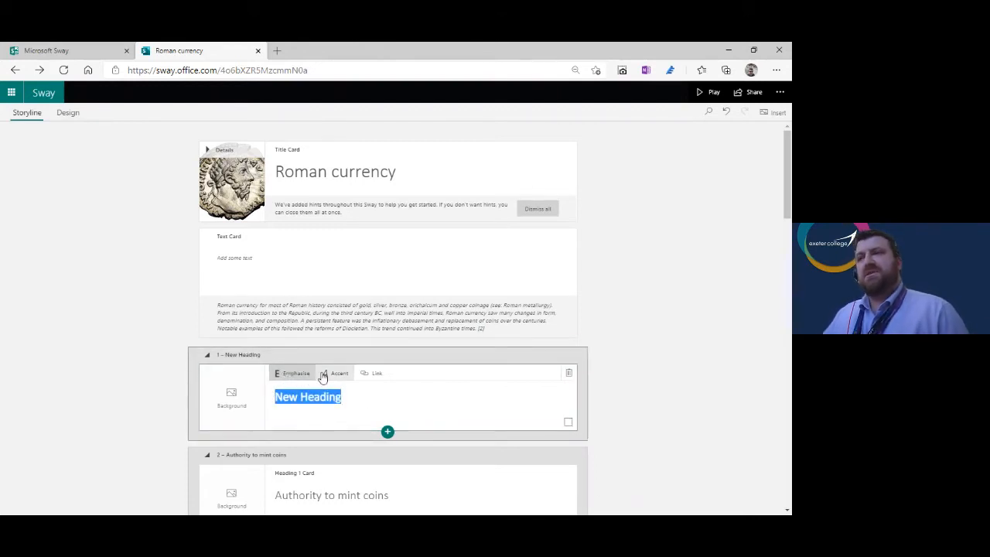
Search images for "roman" and set the lit amphitheatre photo with the blue sky as the New Heading card's background
left_click(495, 404)
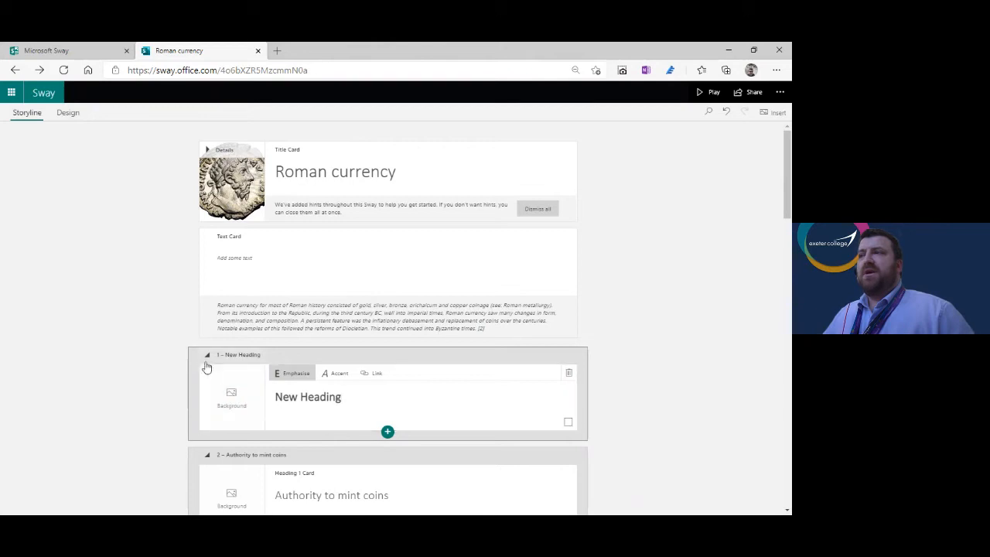
left_click(232, 396)
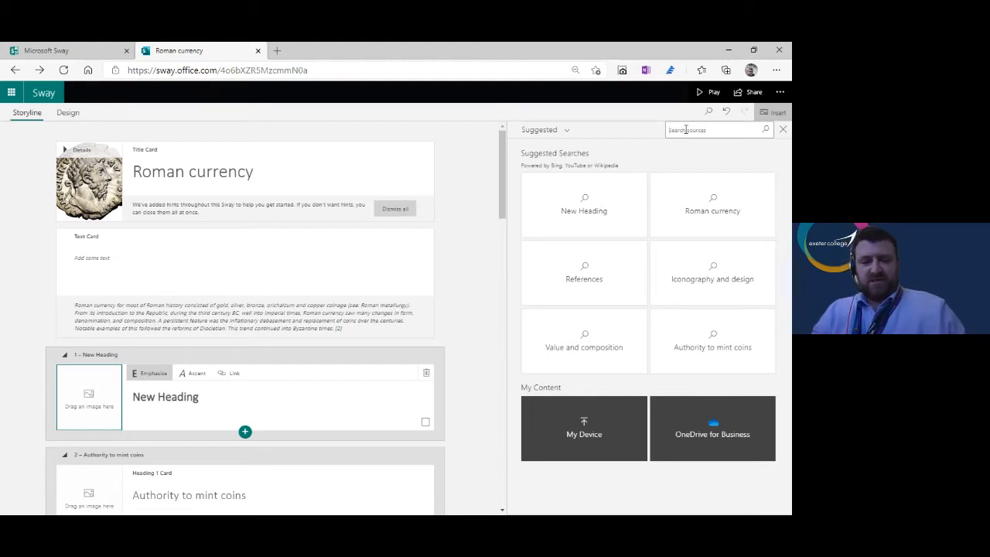
type("roam")
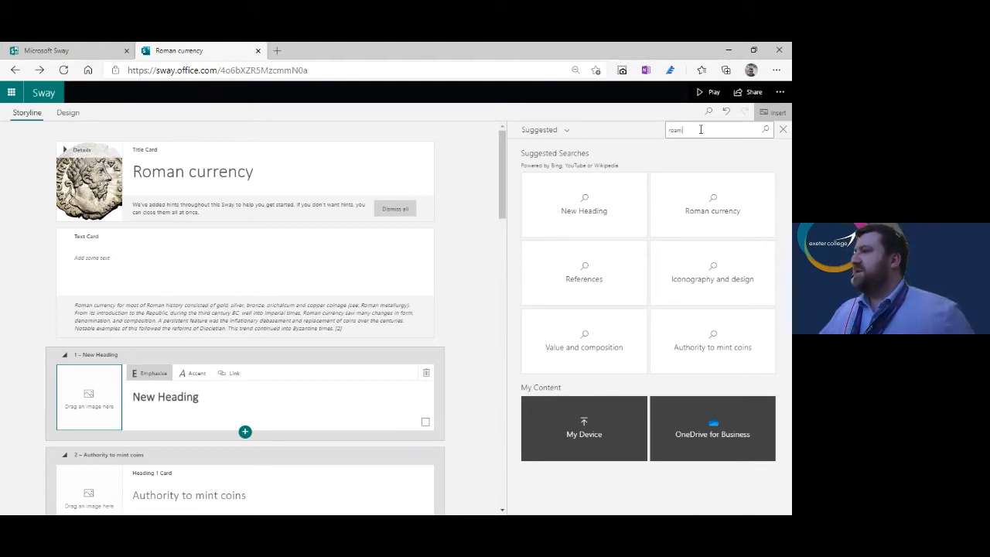
key("BackSpace")
key("BackSpace")
key("BackSpace")
type("roman")
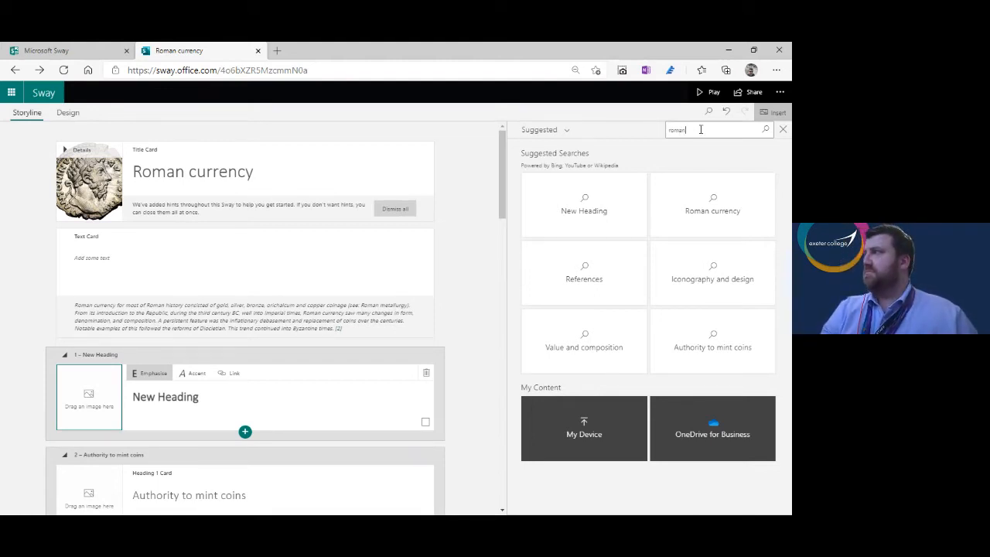
key("Return")
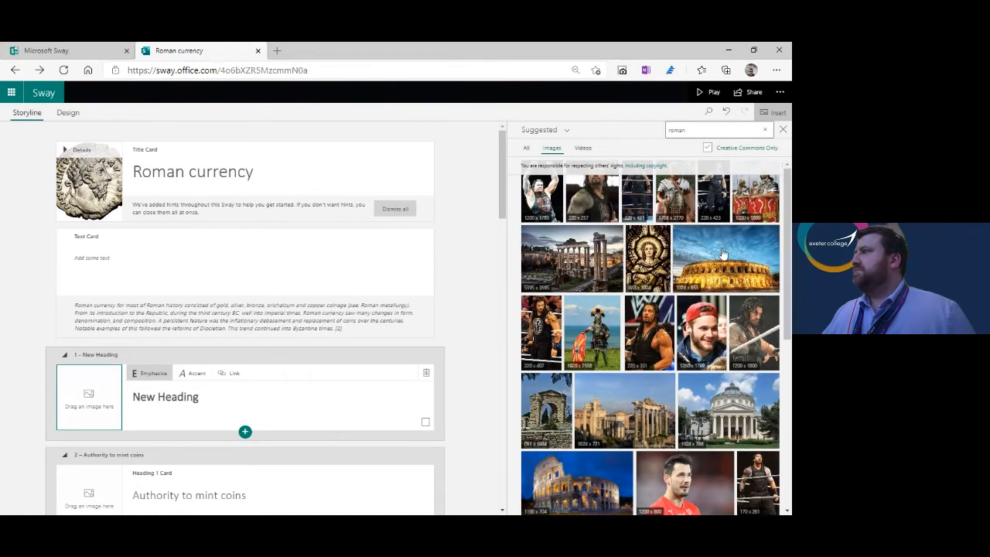
left_click(716, 258)
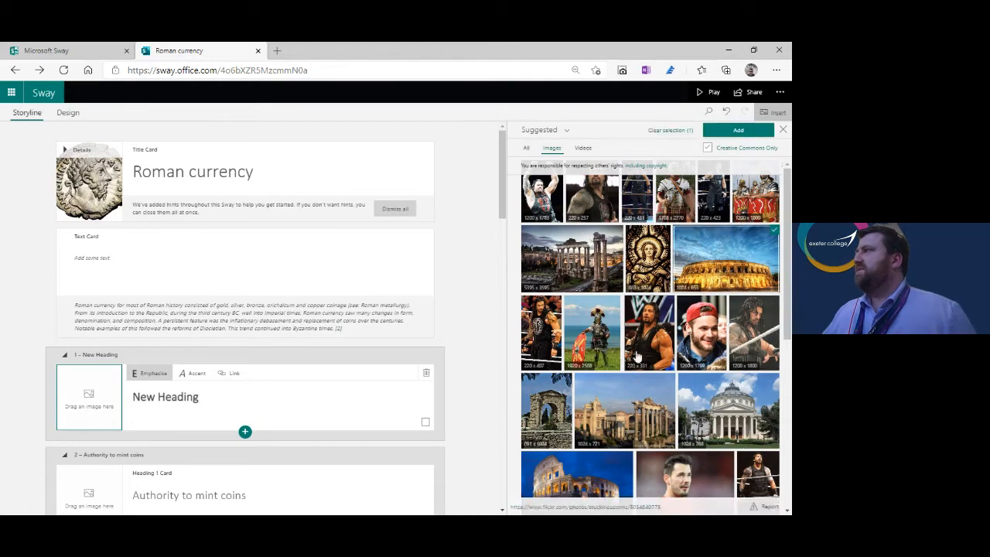
left_click(734, 130)
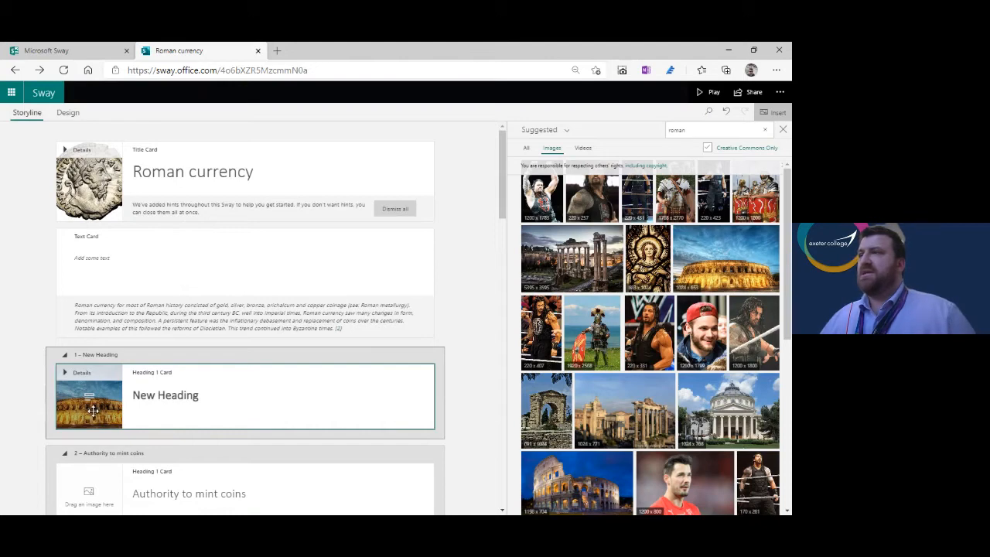
left_click(243, 393)
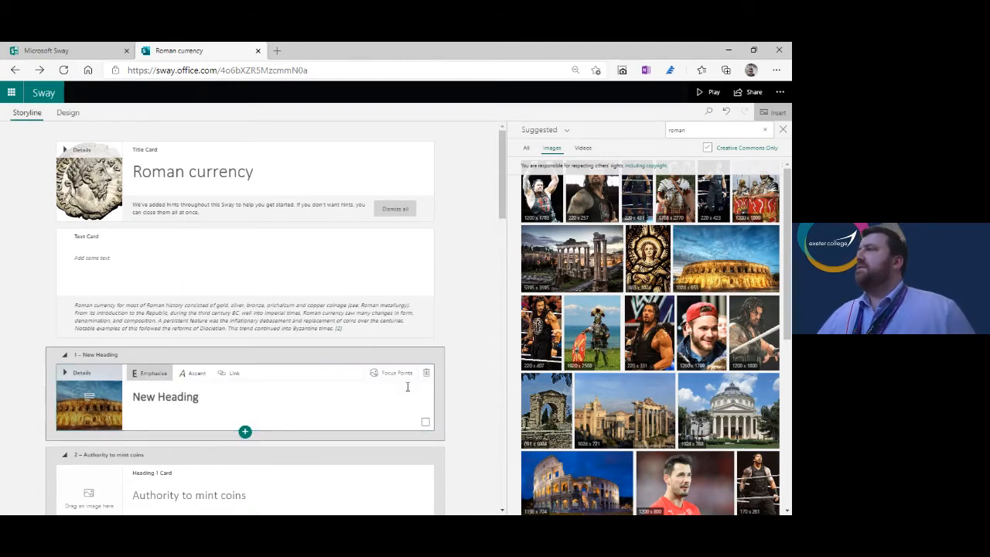
left_click(783, 132)
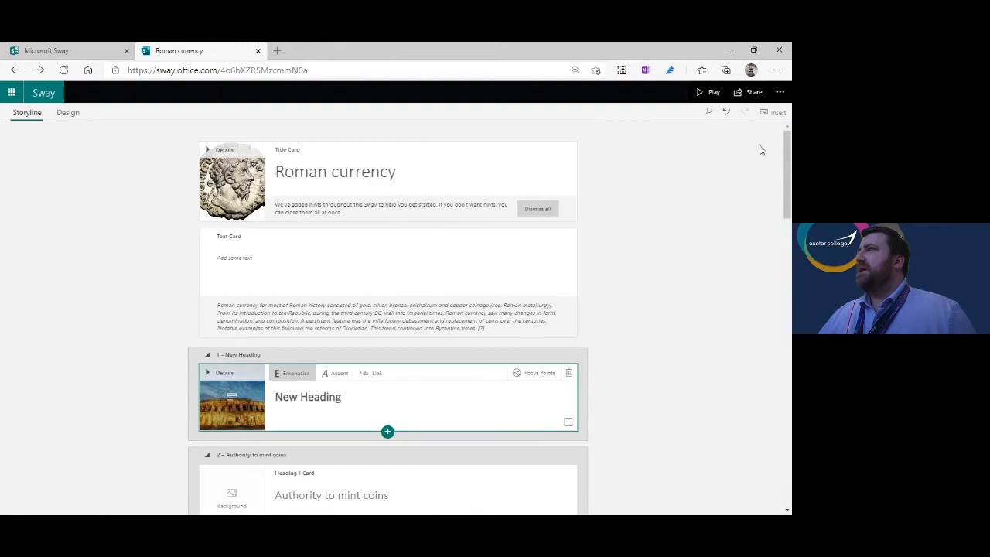
Play the Sway to check how the New Heading section looks with its background image, and return to editing
left_click(710, 94)
left_click(710, 93)
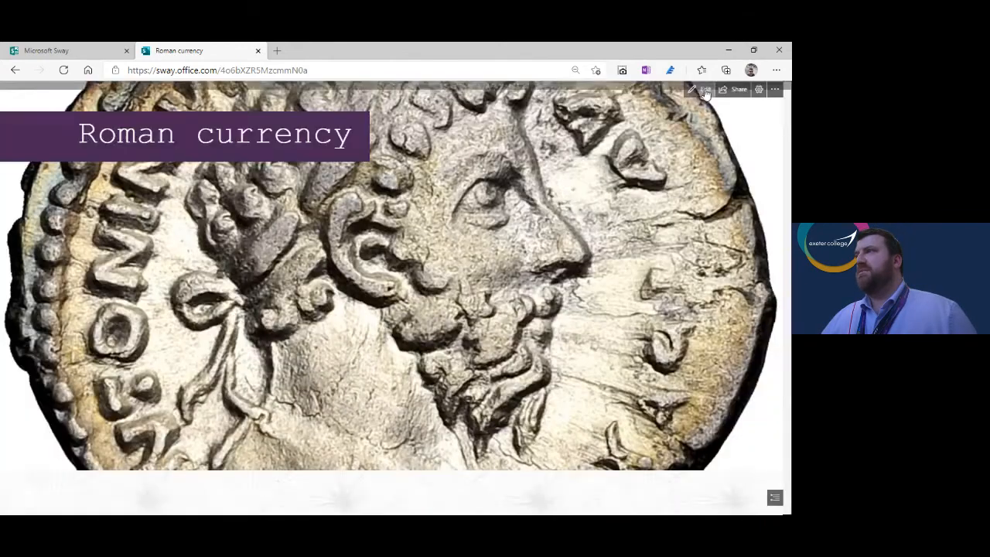
scroll(264, 171, "down", 5)
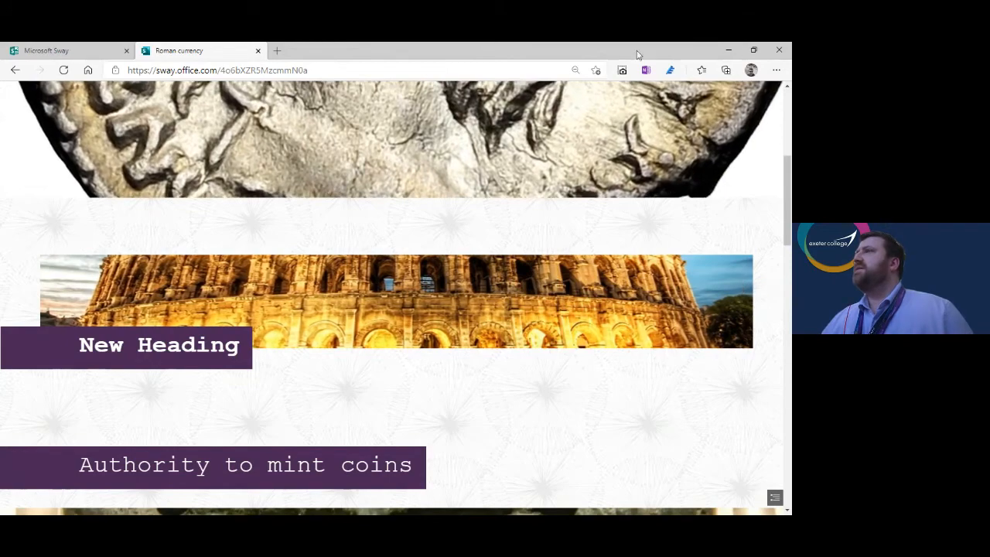
scroll(749, 193, "up", 5)
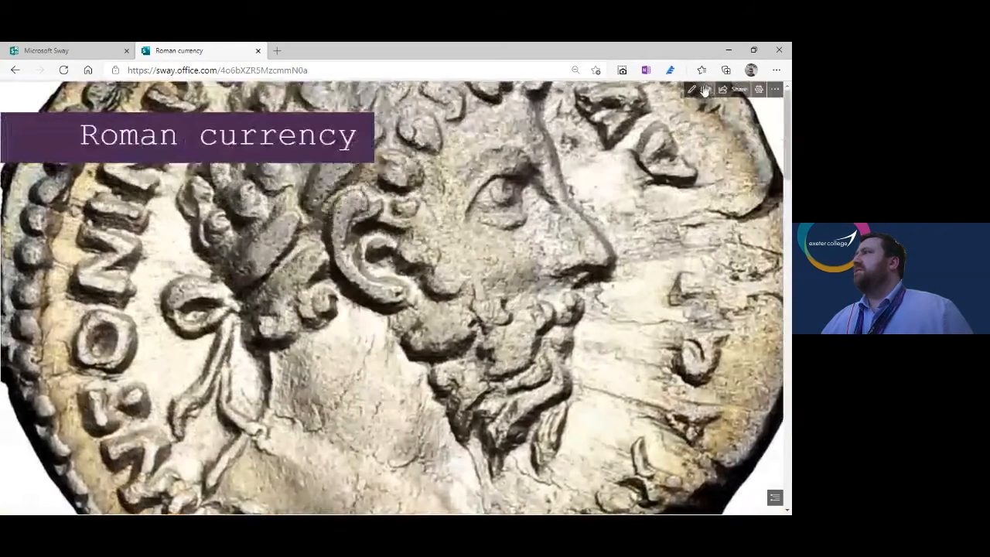
left_click(700, 89)
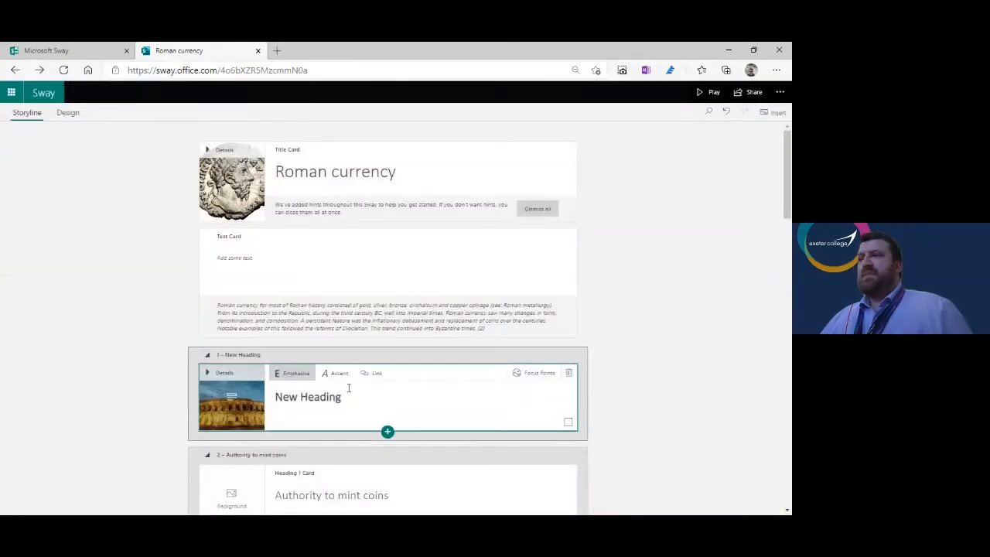
Insert a text card below the New Heading card reading "This is where I add the extra bits of my story."
scroll(298, 317, "down", 1)
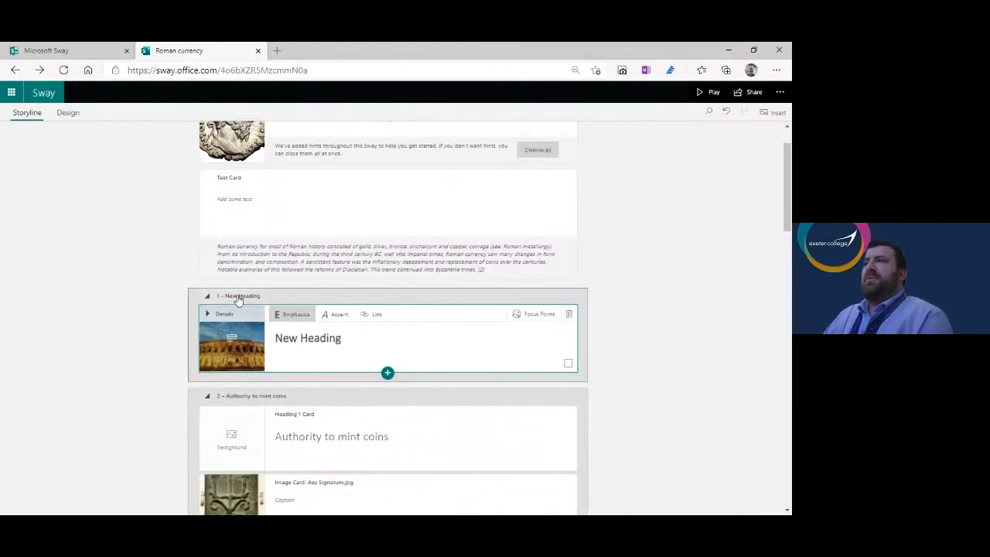
left_click(387, 374)
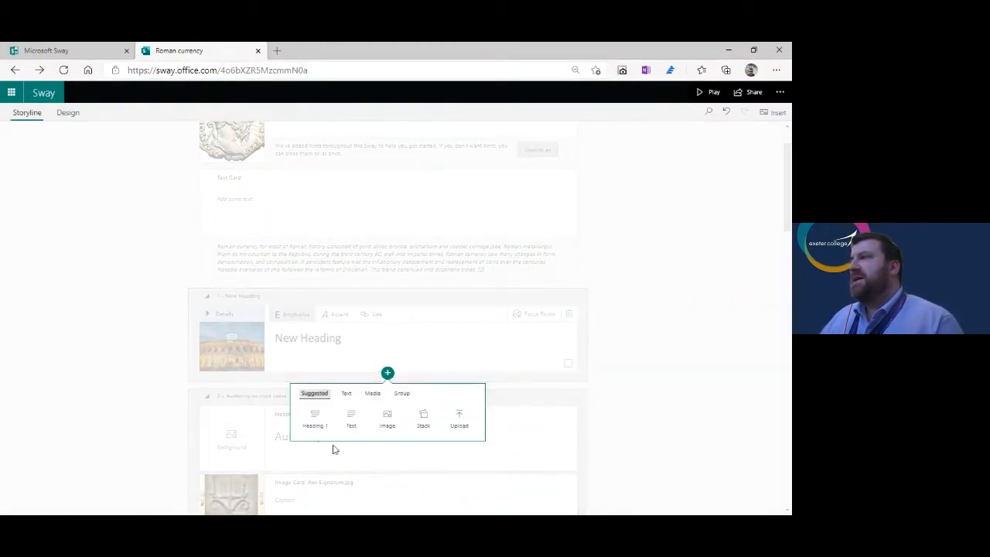
left_click(351, 418)
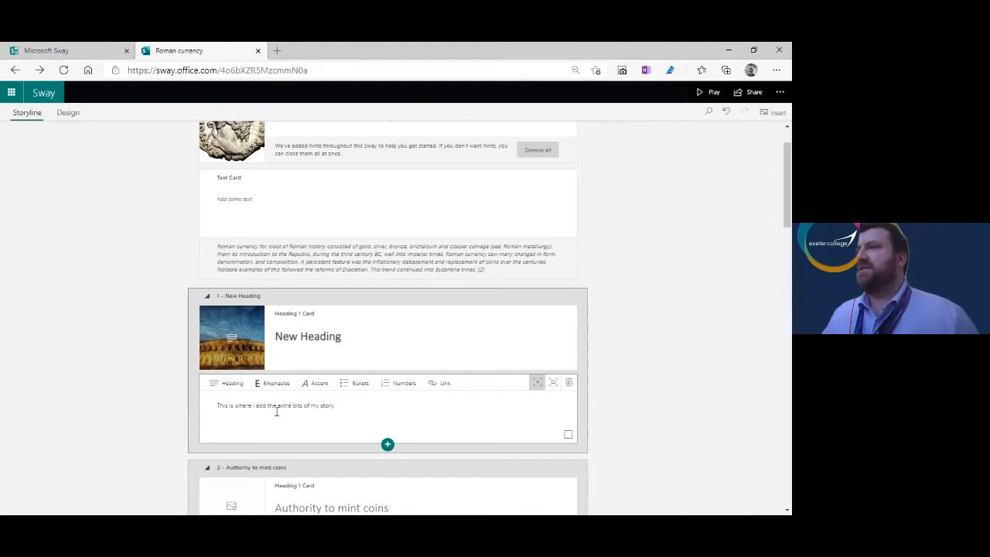
Fill the new text card with repeated copies of its sentence, making six paragraphs of one to three sentences each
left_click_drag(367, 410, 207, 408)
key("ctrl+c")
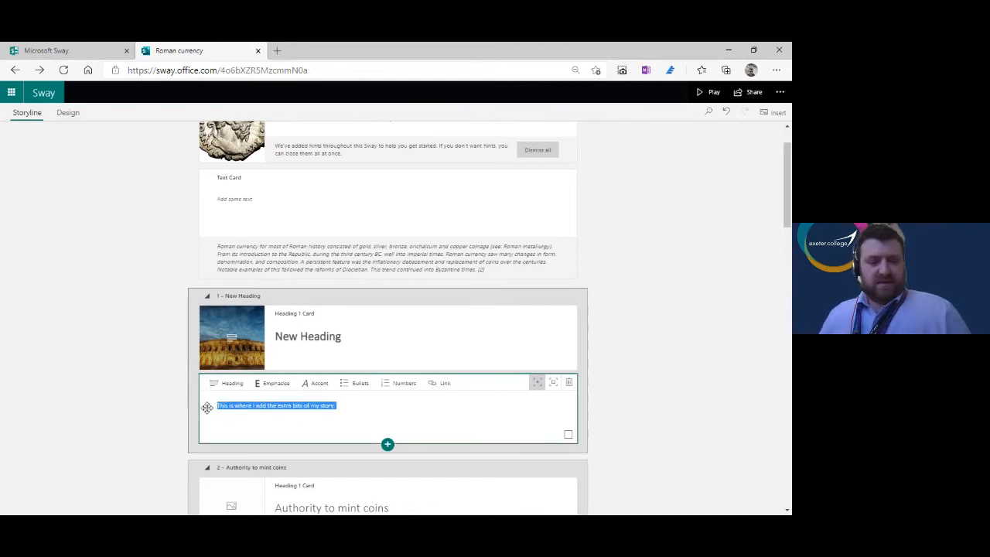
left_click(365, 413)
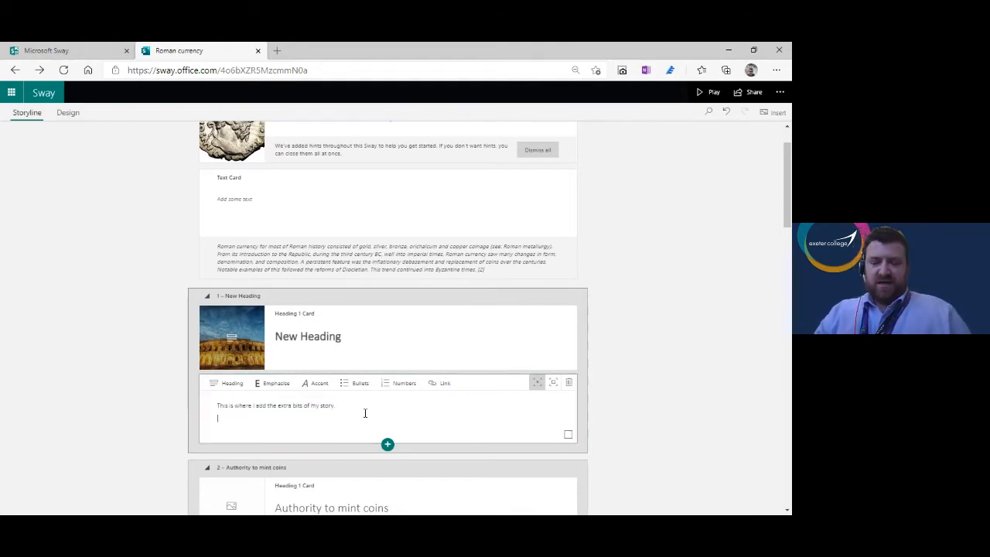
key("Return")
key("ctrl+v")
key("ctrl+v")
key("Return")
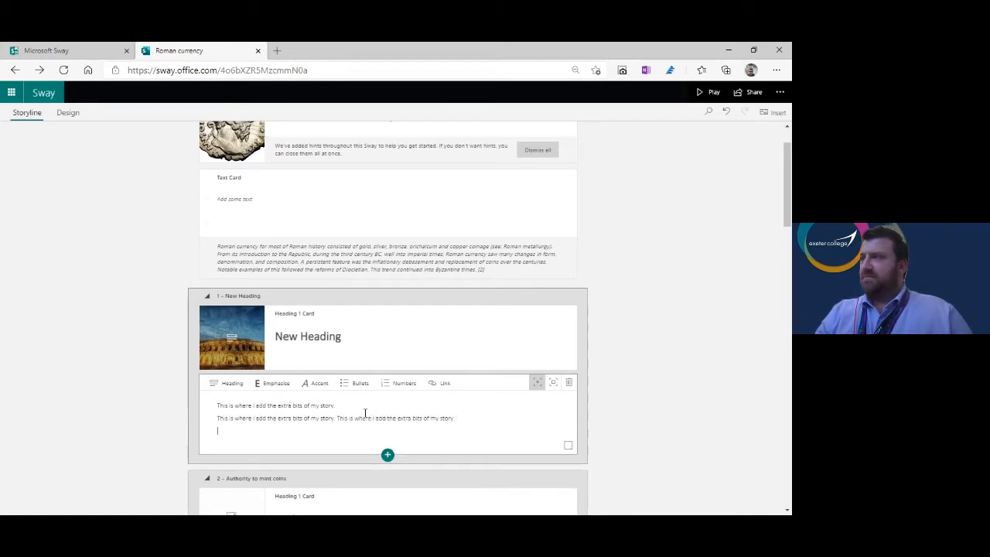
key("ctrl+v")
key("Return")
key("ctrl+v")
key("Return")
key("ctrl+v")
key("ctrl+v")
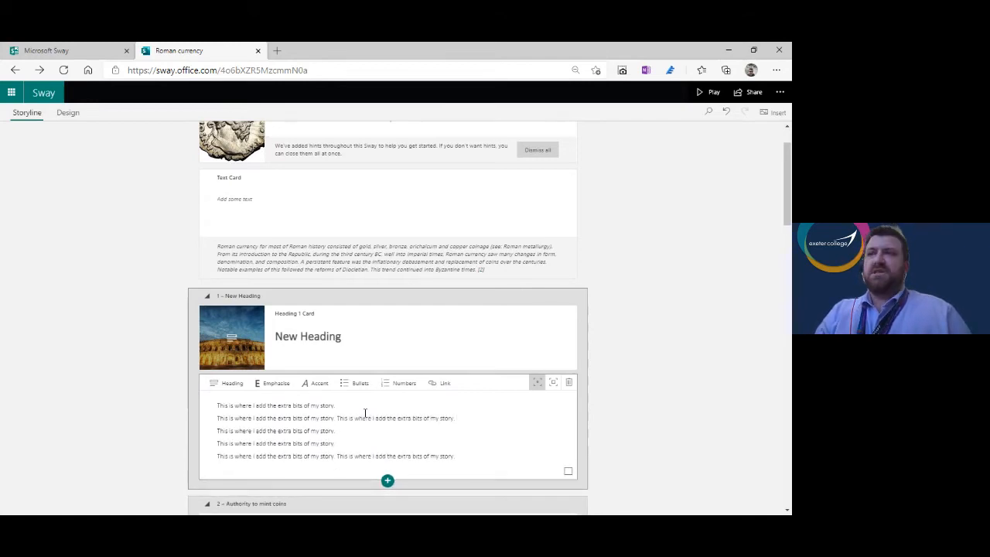
key("ctrl+v")
key("Return")
key("ctrl+v")
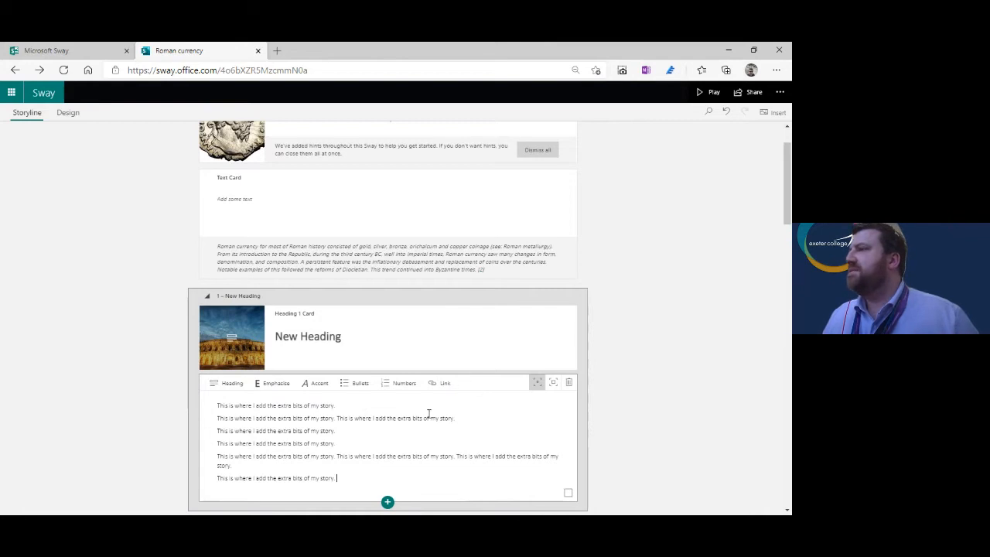
Format the text card's last three paragraphs as a bulleted list and switch the card to the larger text emphasis
left_click_drag(338, 478, 208, 443)
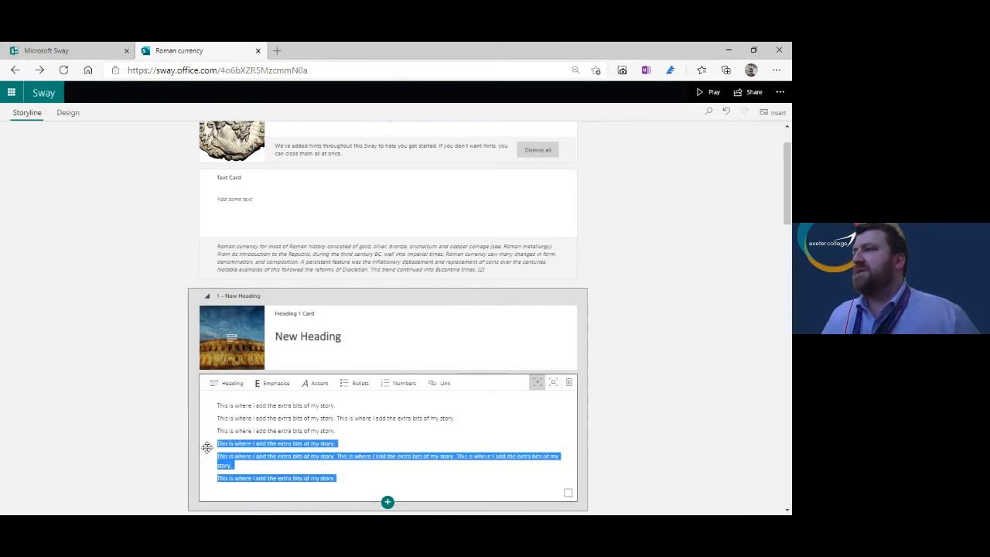
left_click(356, 383)
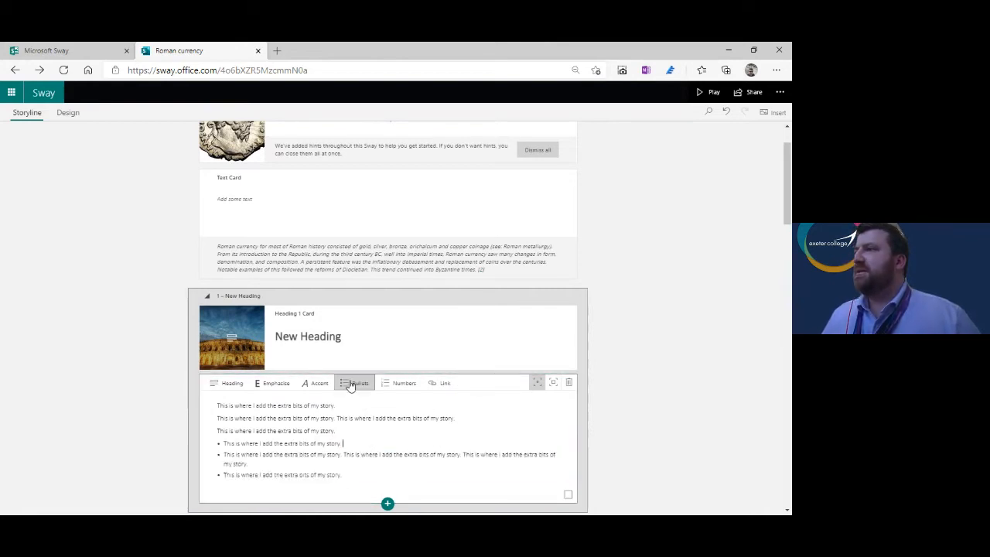
left_click_drag(227, 408, 387, 466)
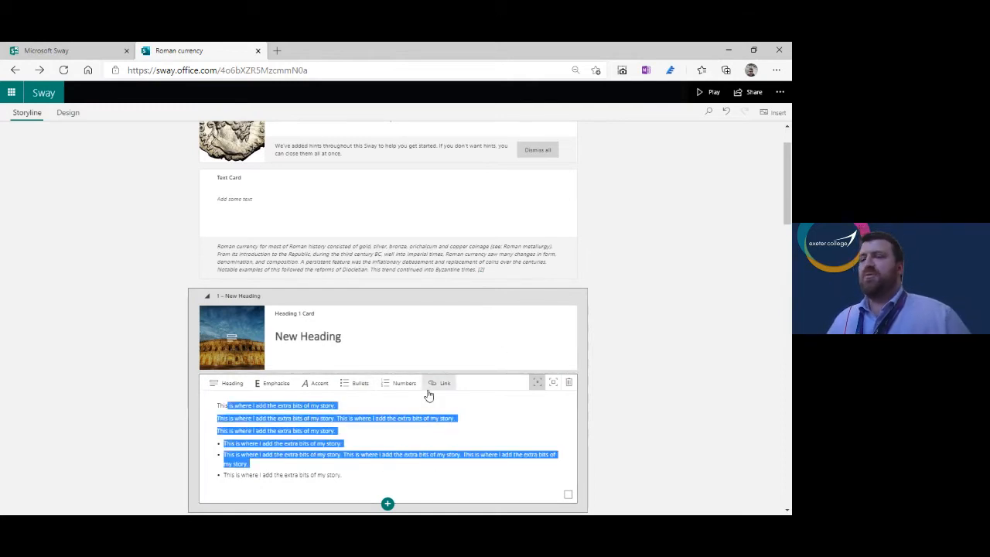
scroll(410, 367, "down", 1)
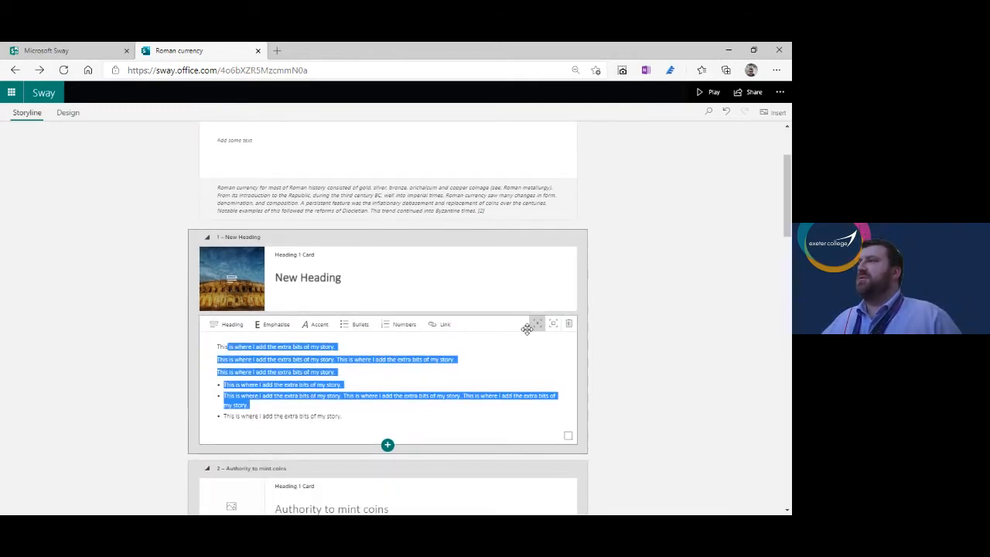
left_click(553, 326)
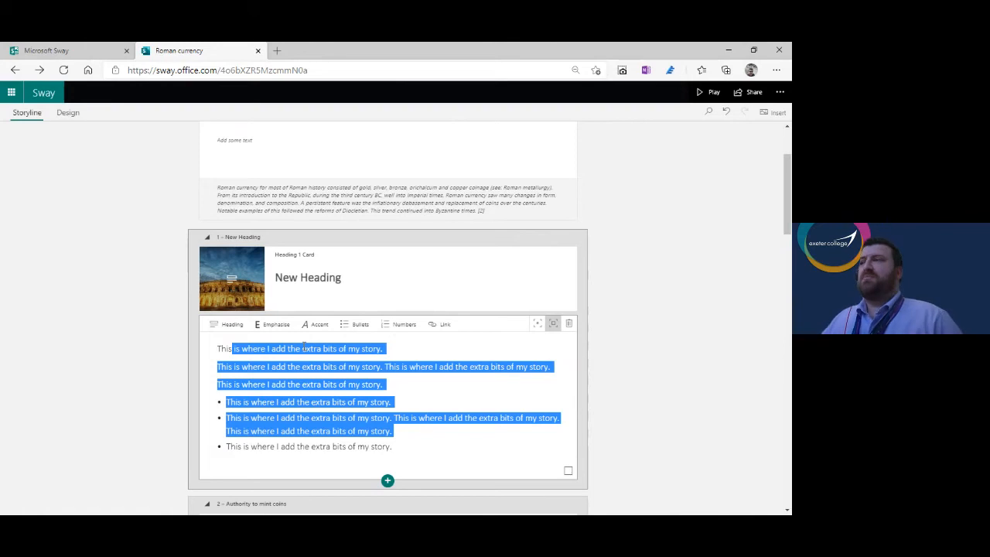
scroll(154, 228, "down", 2)
left_click(126, 274)
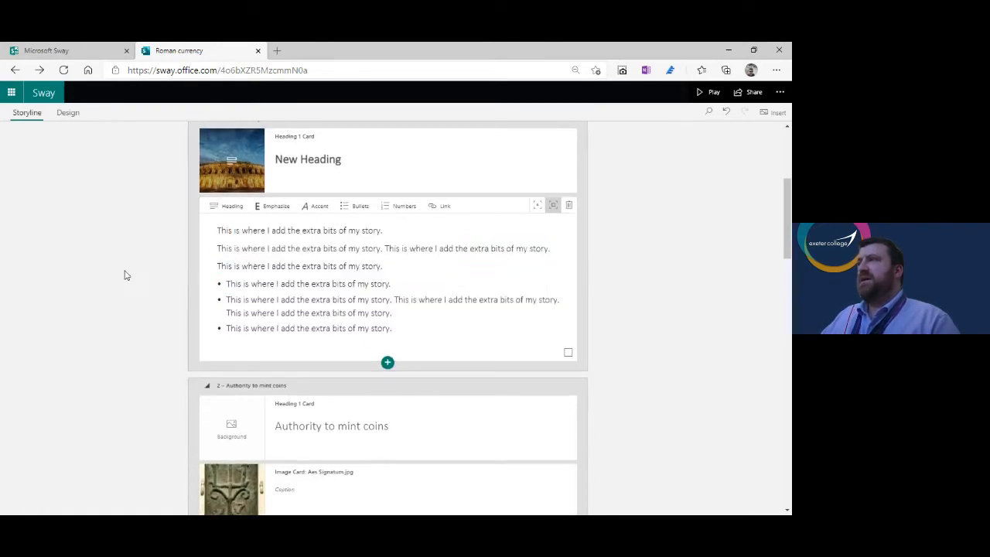
Insert a Stack group below the bulleted text card in the New Heading section
left_click(261, 198)
scroll(404, 349, "down", 1)
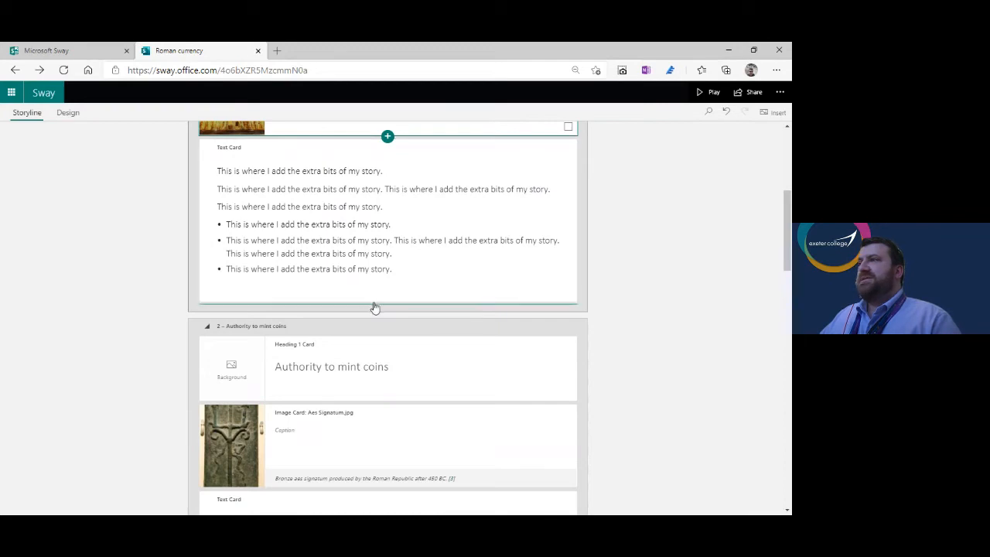
left_click(387, 301)
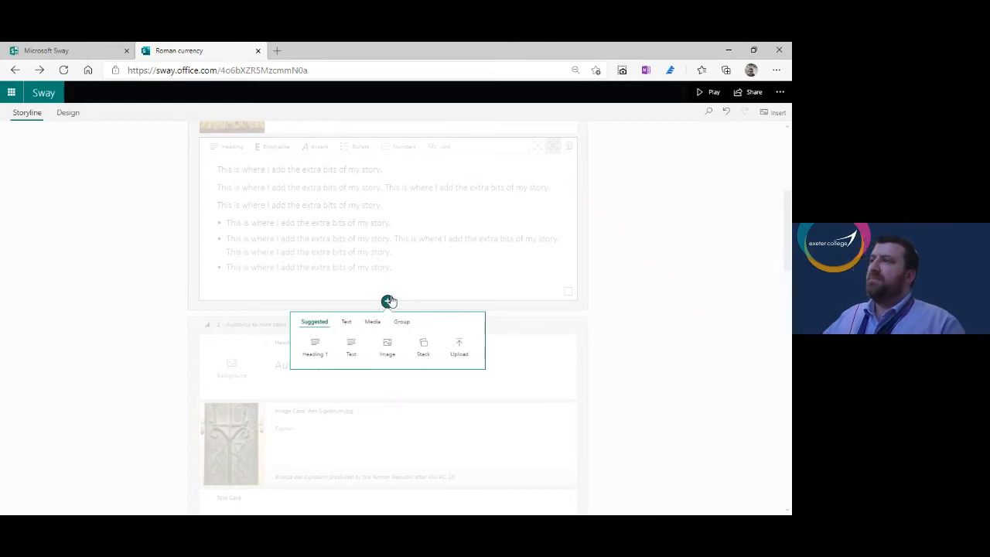
left_click(388, 302)
left_click(386, 301)
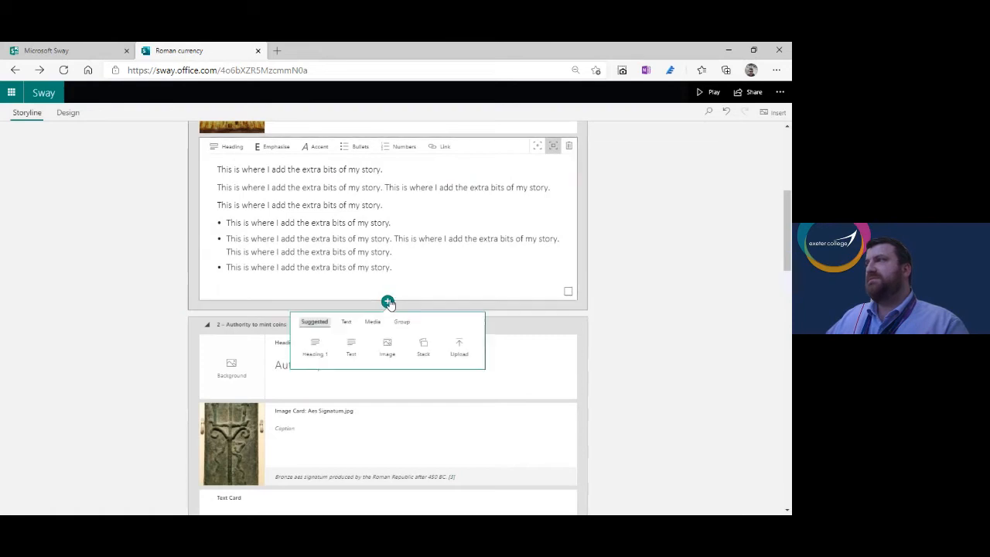
left_click(423, 346)
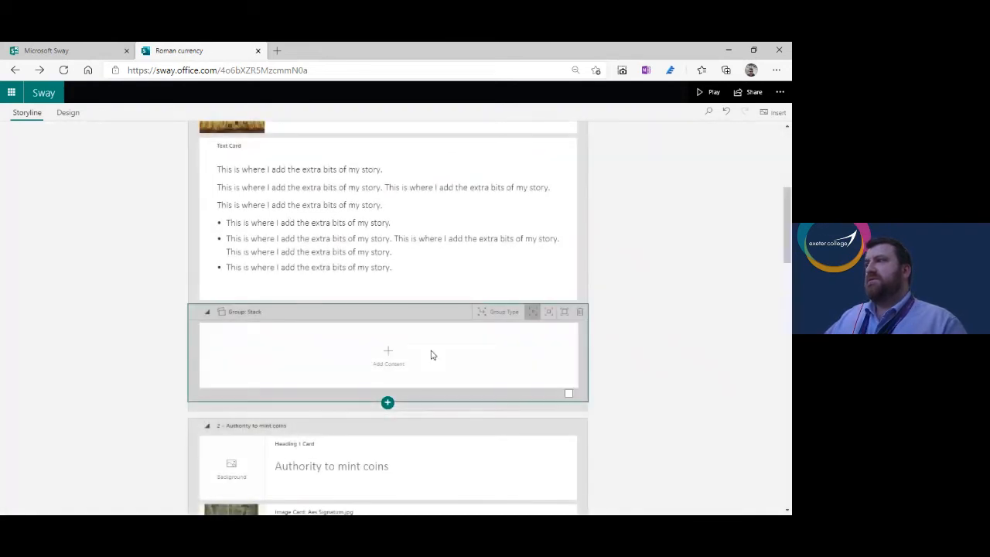
Add five suggested images to the Stack group: the Roman Forum, night Colosseum, Roman Baths in Nimes, reconstructed Rome and Bosra's Roman theatre
left_click(388, 363)
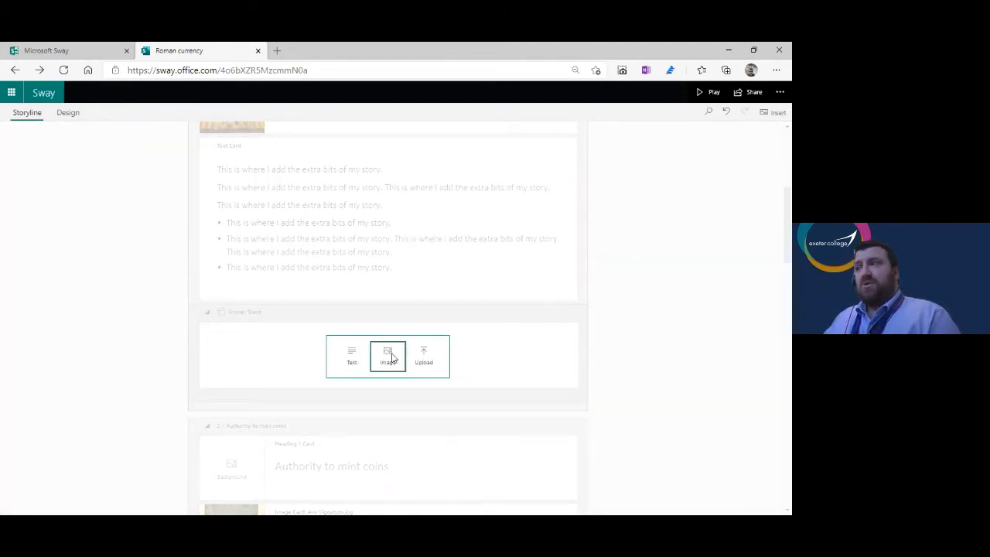
left_click(389, 357)
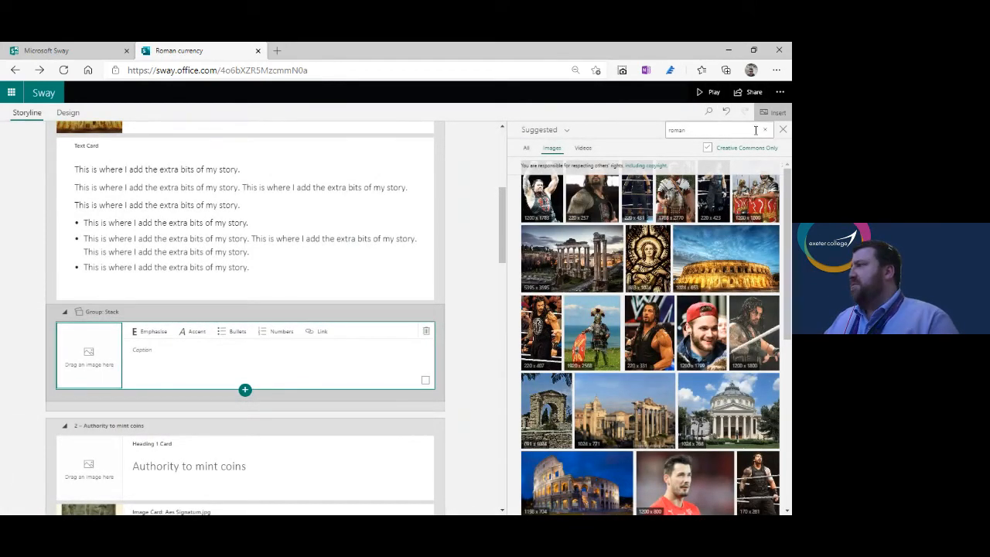
left_click(547, 244)
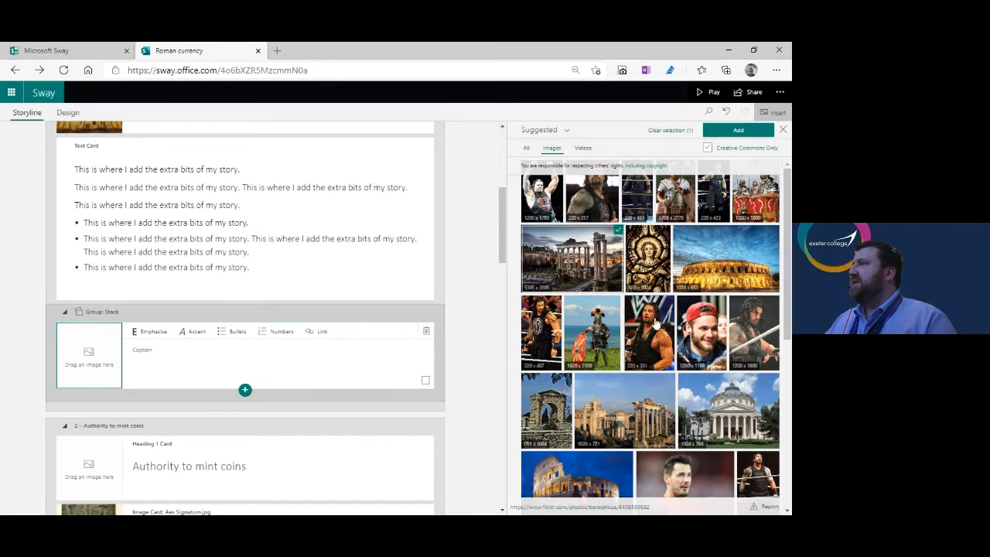
scroll(578, 371, "down", 3)
left_click(568, 437)
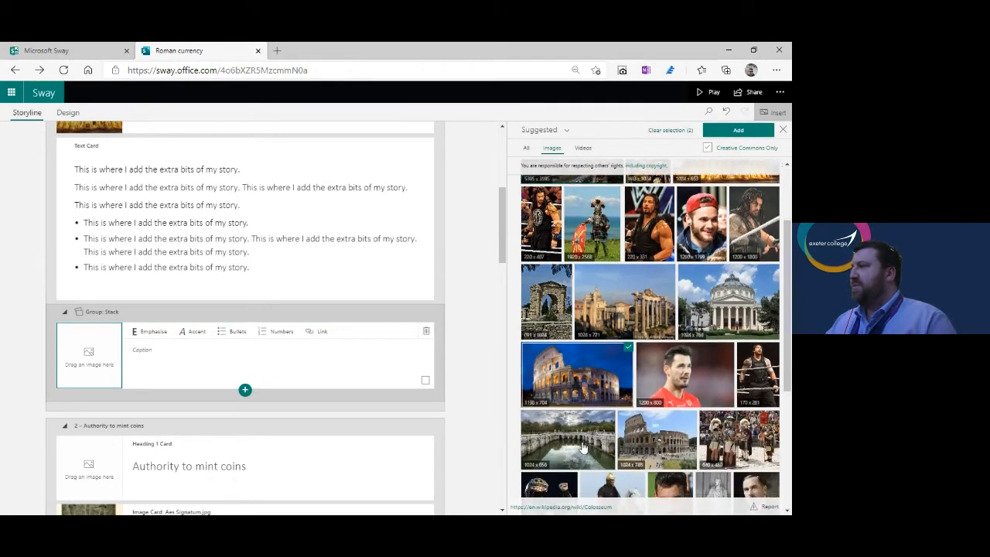
scroll(619, 402, "down", 4)
scroll(651, 425, "down", 3)
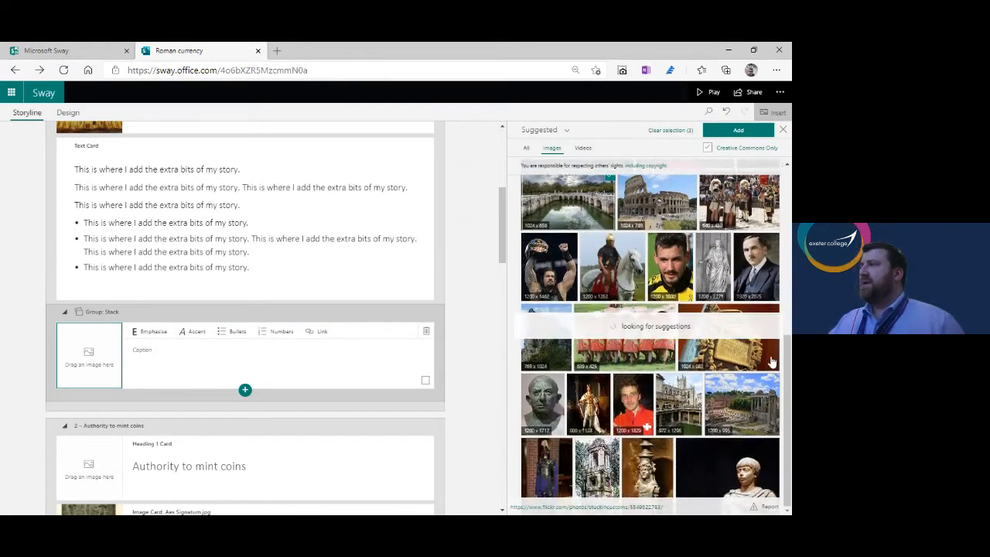
scroll(742, 333, "down", 3)
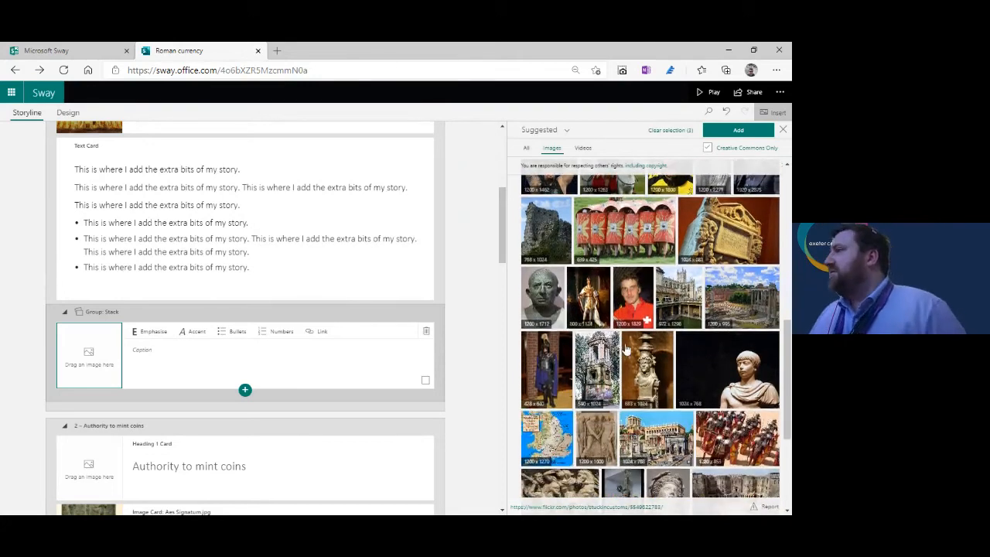
scroll(665, 325, "down", 3)
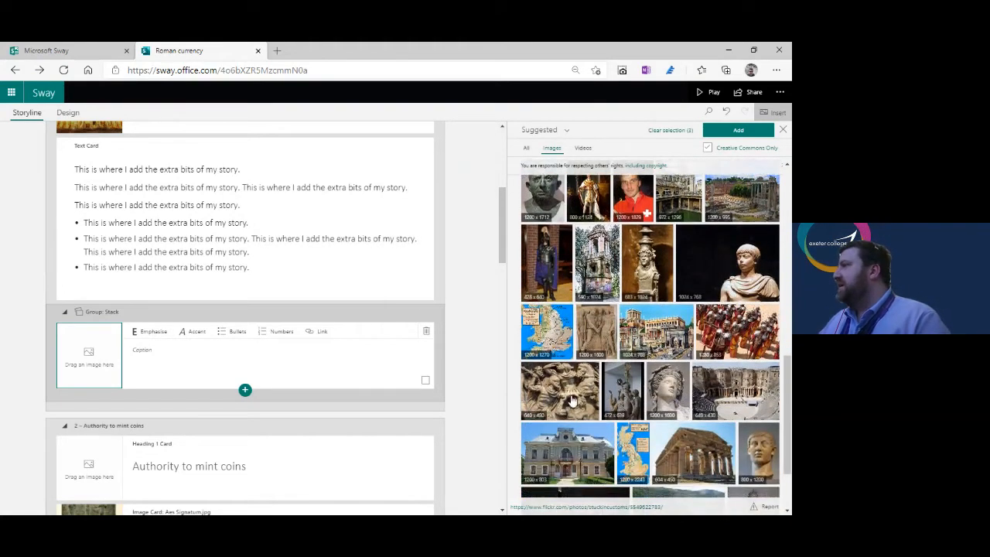
left_click(661, 317)
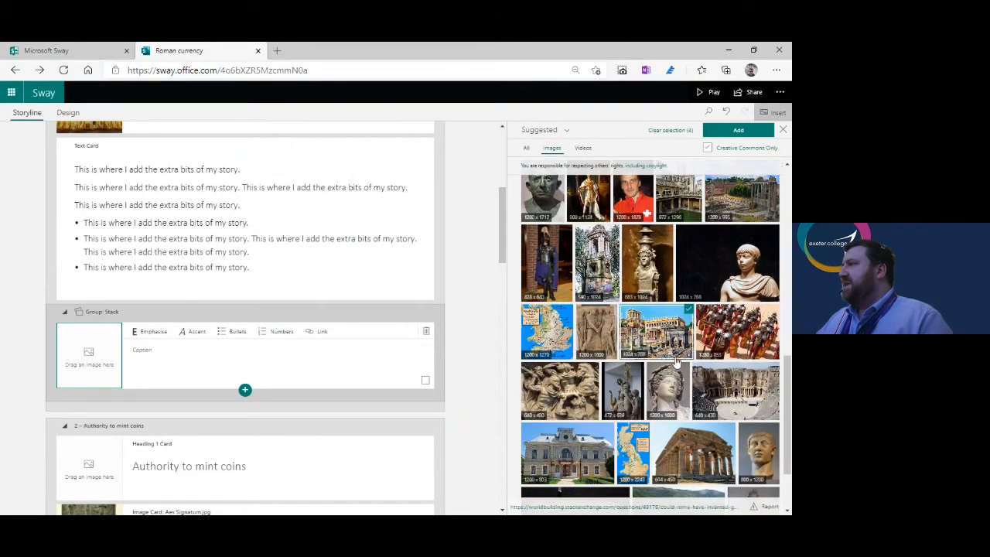
left_click(764, 401)
scroll(734, 370, "down", 3)
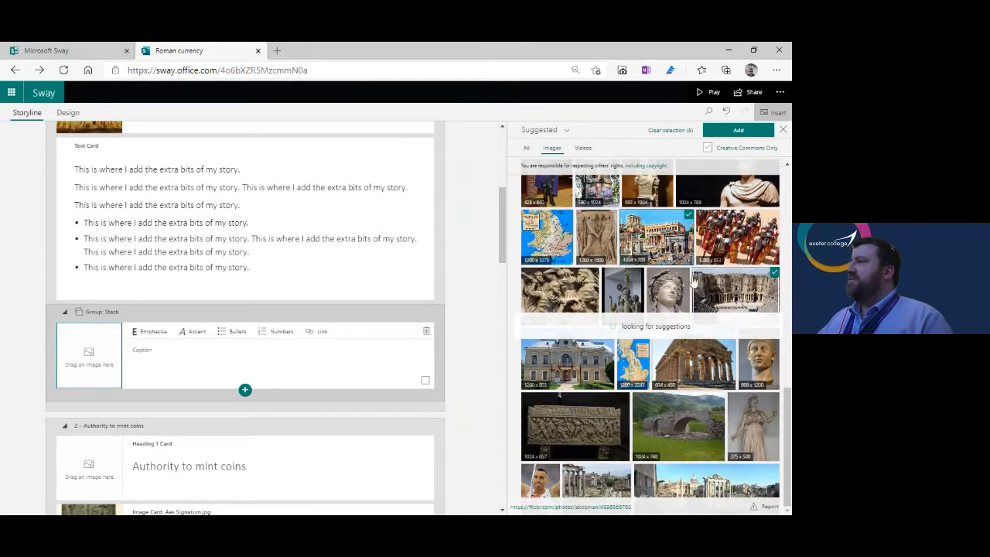
left_click(732, 129)
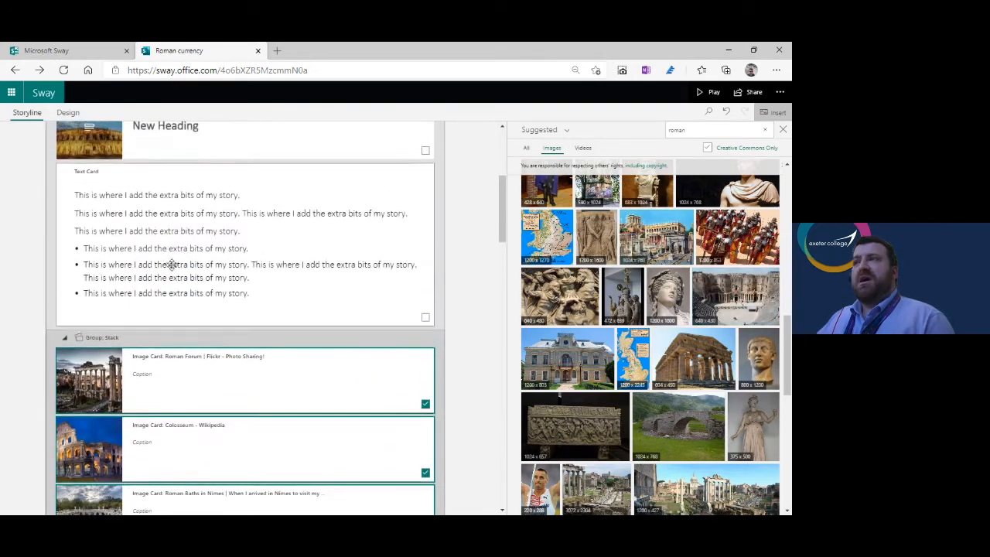
Deselect the newly added image cards in the Stack group and close the media suggestions
scroll(171, 276, "down", 3)
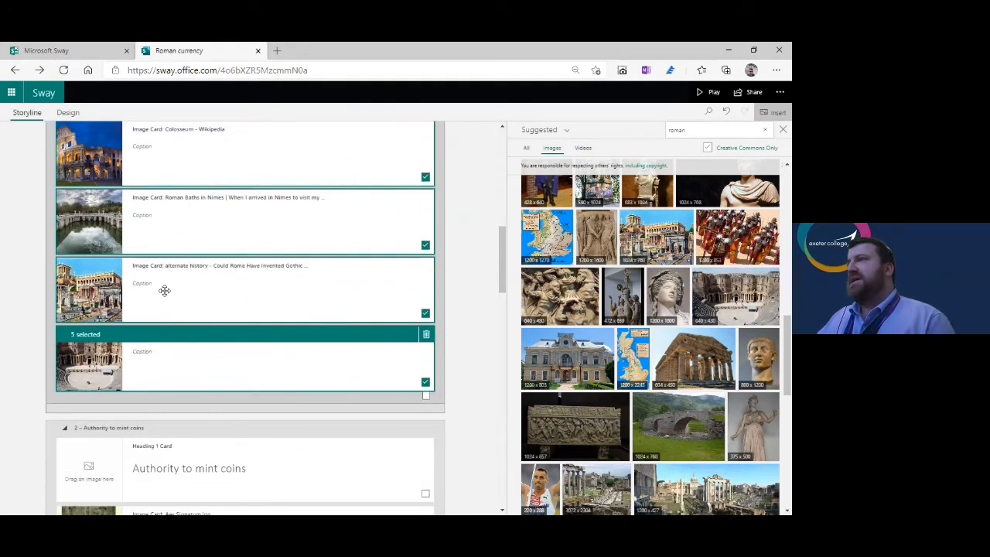
left_click(151, 286)
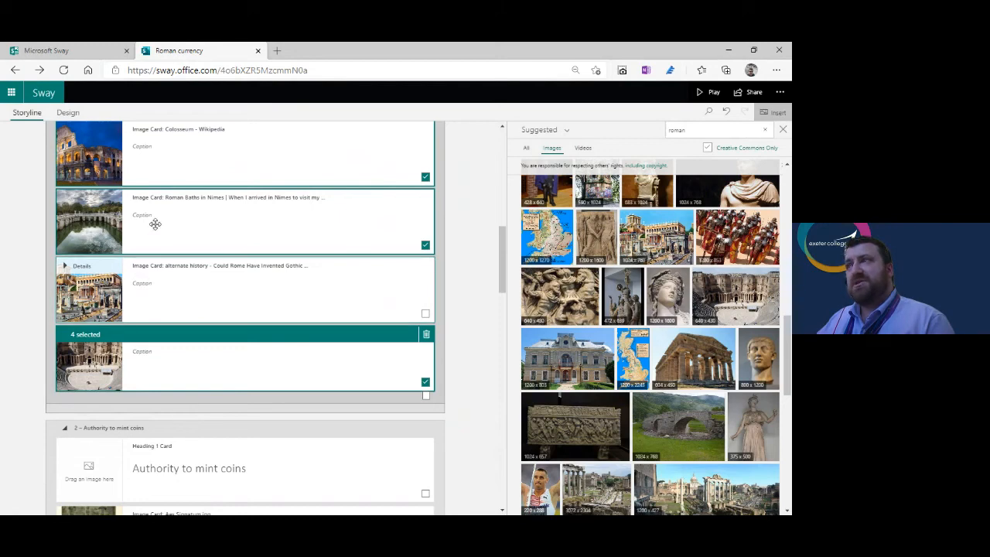
scroll(152, 310, "down", 2)
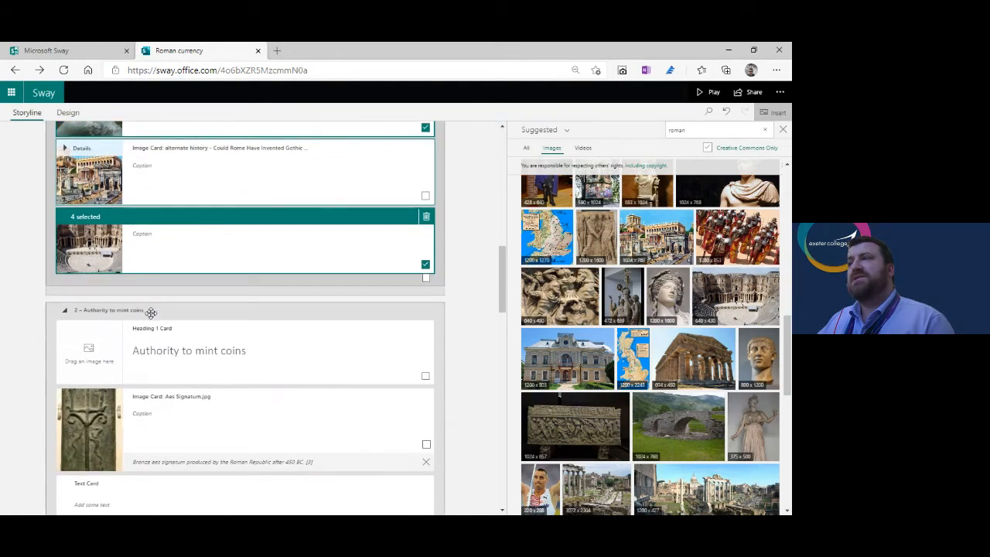
left_click(479, 174)
left_click(782, 130)
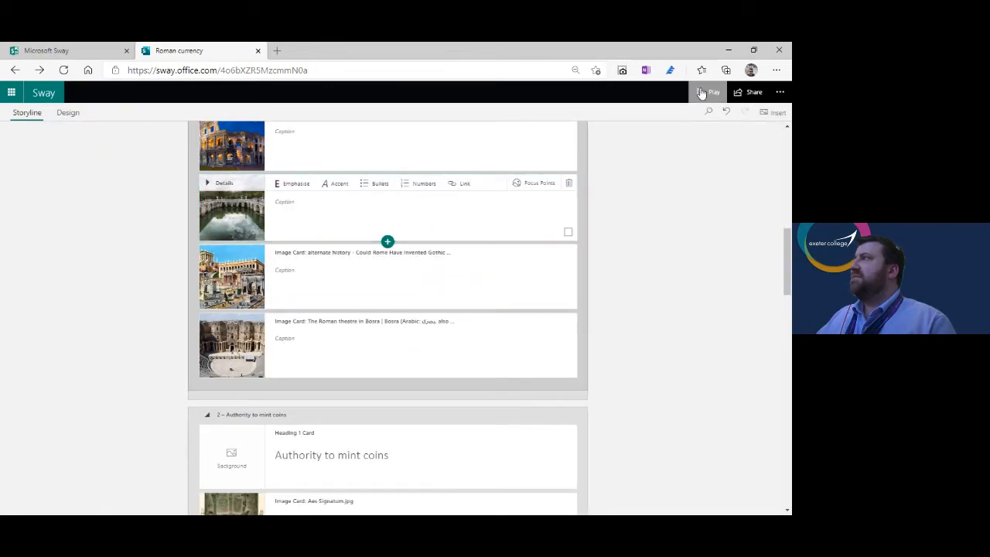
Preview the Sway, flip through all the stacked images in the New Heading section, and return to editing
left_click(701, 92)
scroll(529, 213, "down", 3)
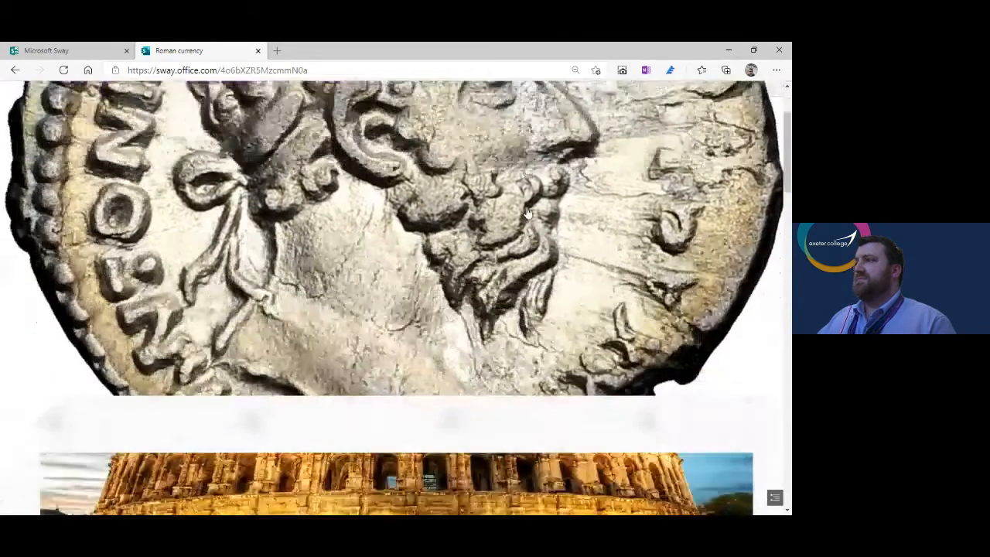
scroll(528, 213, "down", 5)
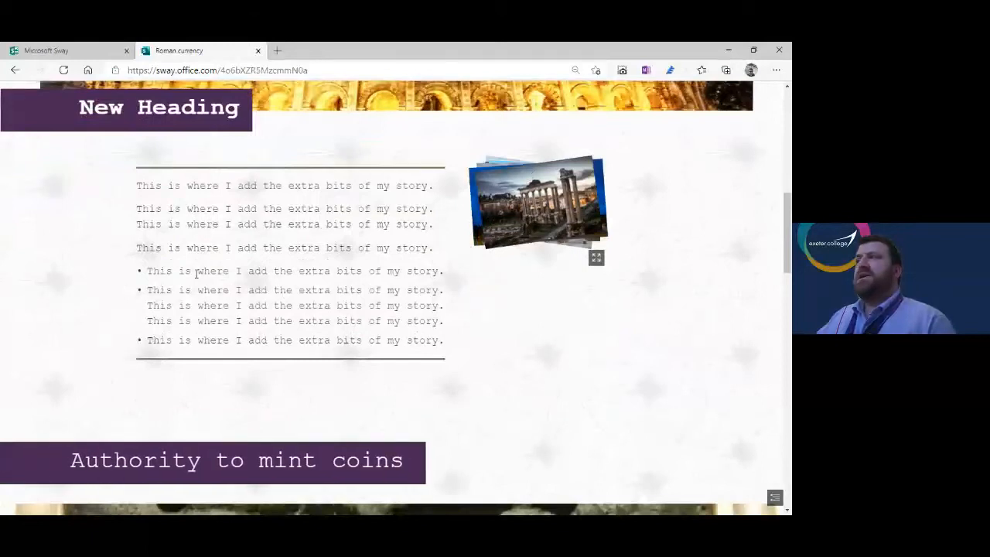
left_click(521, 200)
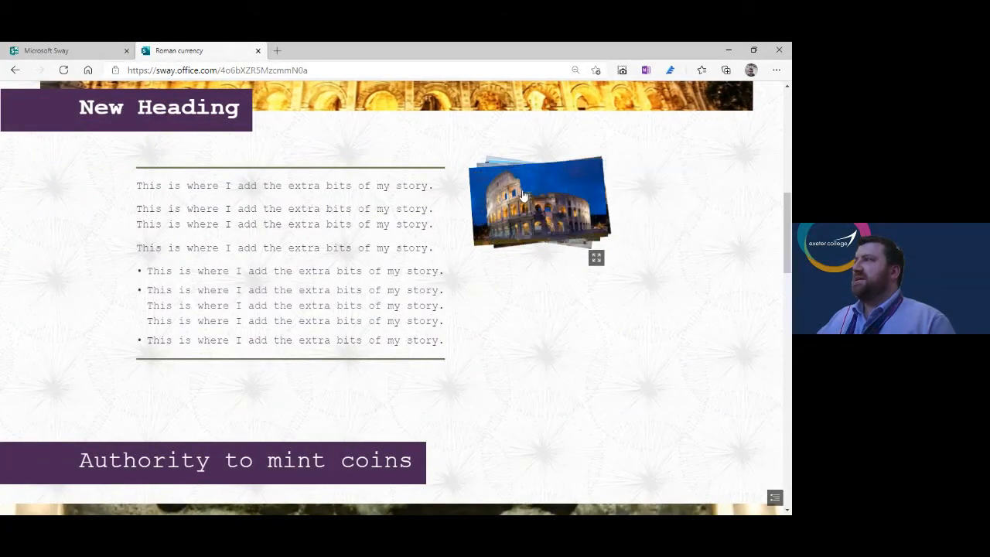
left_click(524, 202)
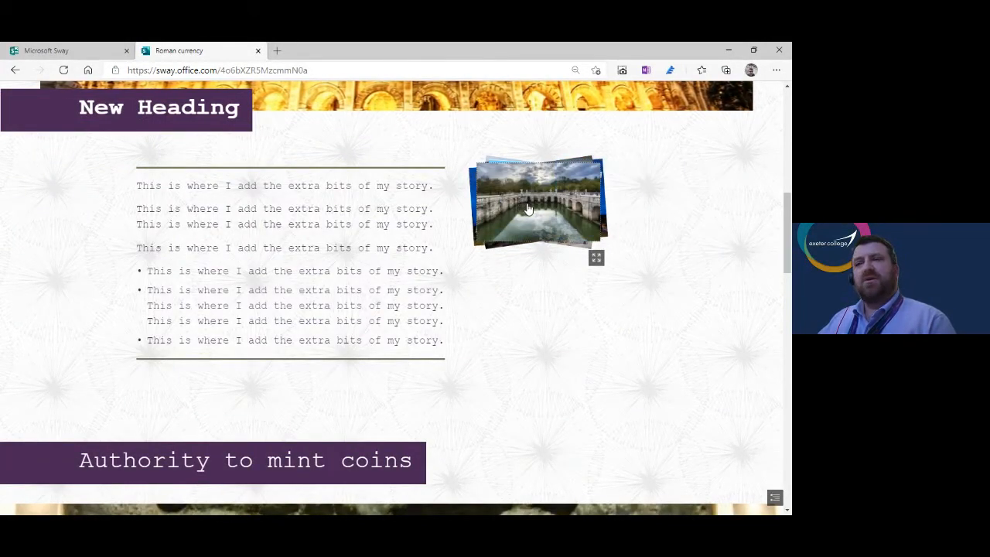
left_click(527, 207)
left_click(526, 208)
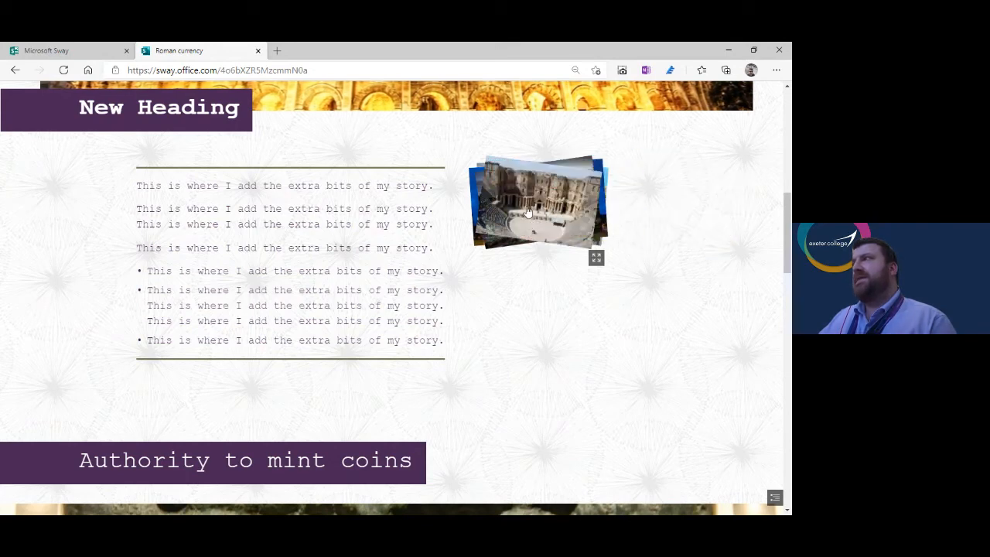
left_click(506, 212)
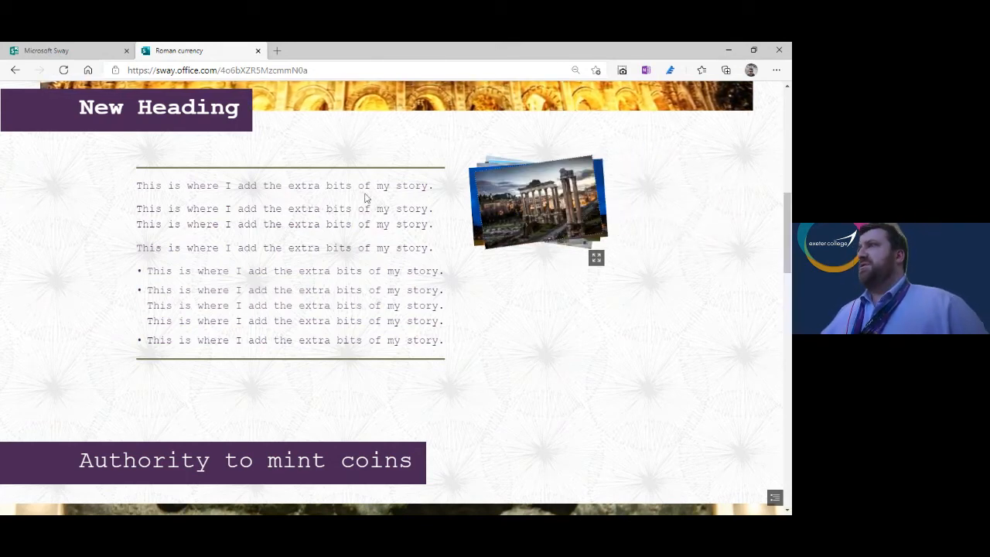
scroll(311, 220, "up", 5)
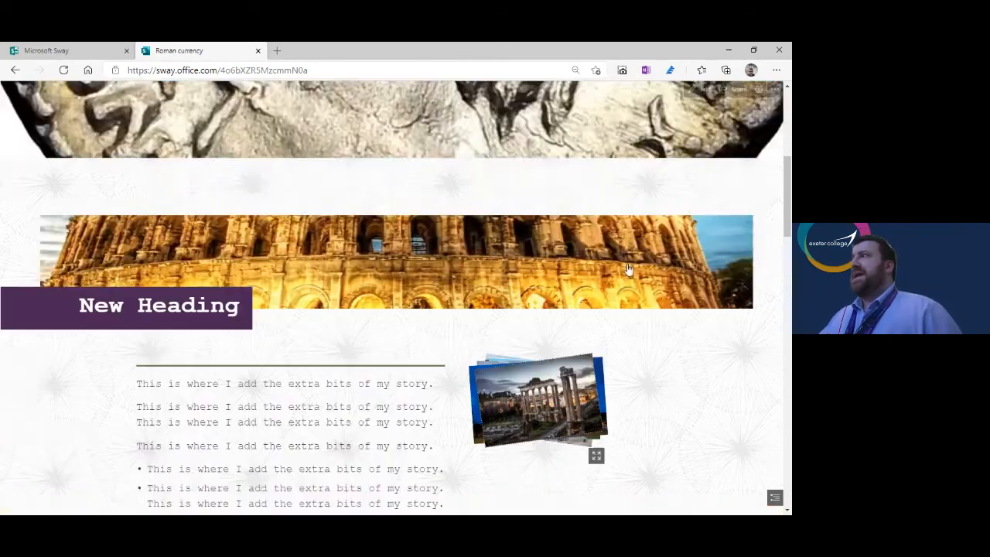
left_click(695, 92)
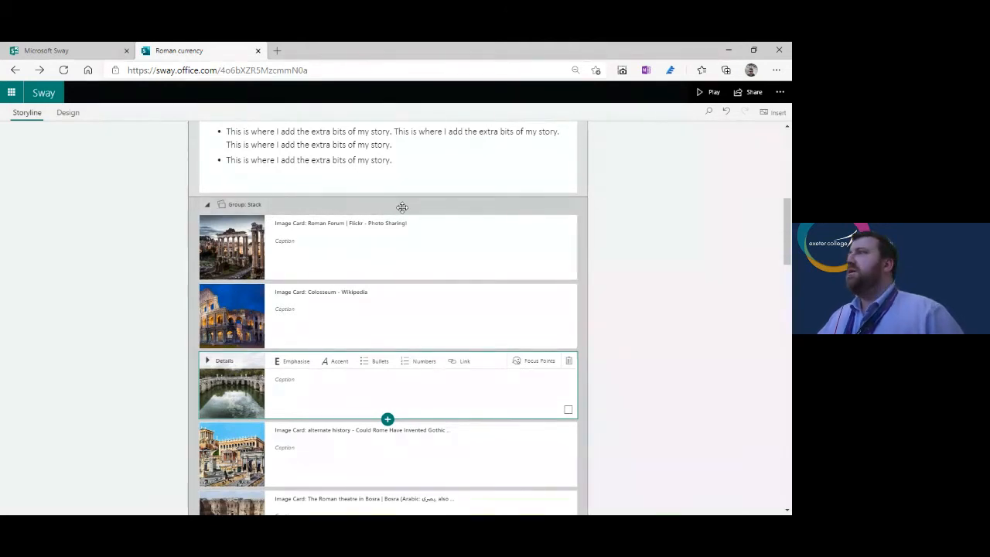
Insert an Automatic group below the bulleted text card and move the Stack group into it
left_click(345, 198)
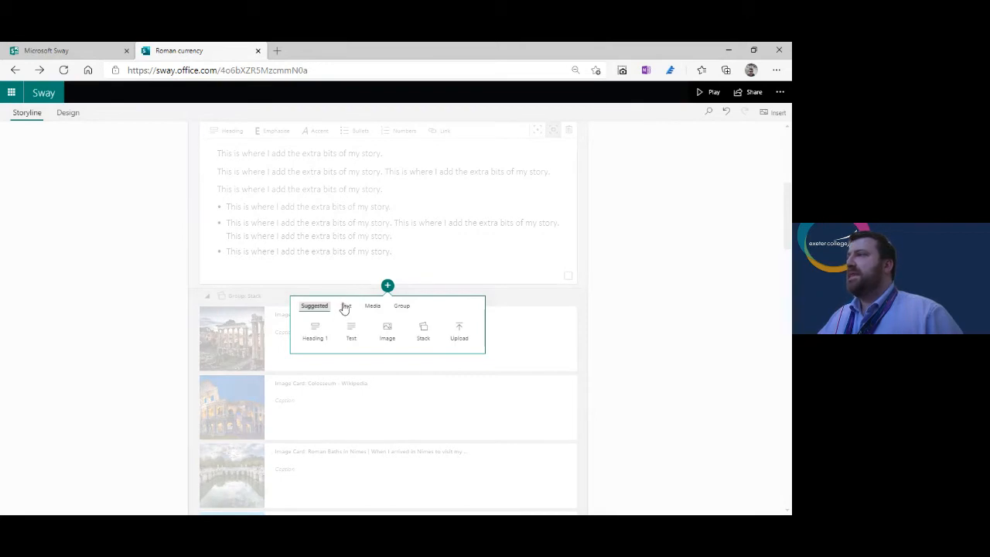
left_click(400, 309)
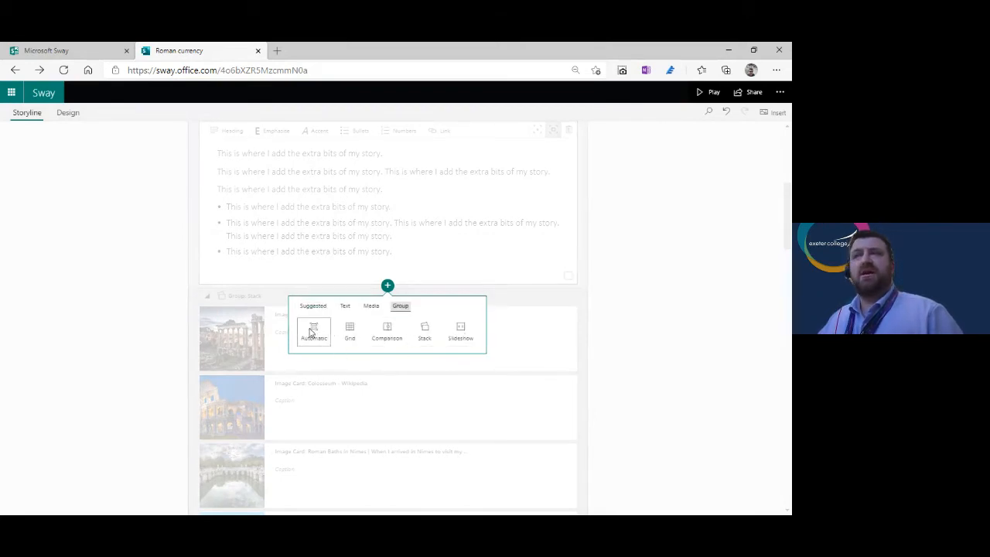
left_click(310, 333)
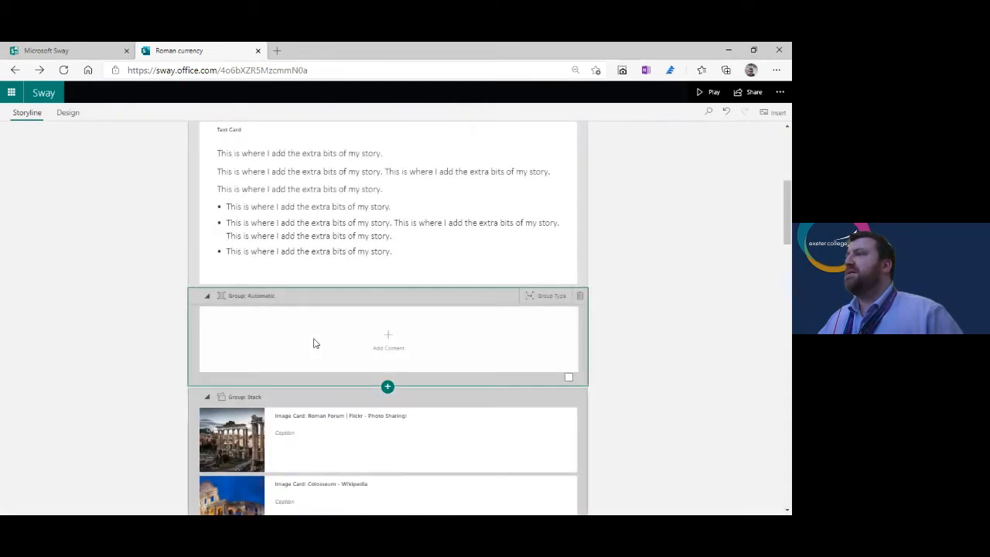
left_click_drag(281, 397, 290, 322)
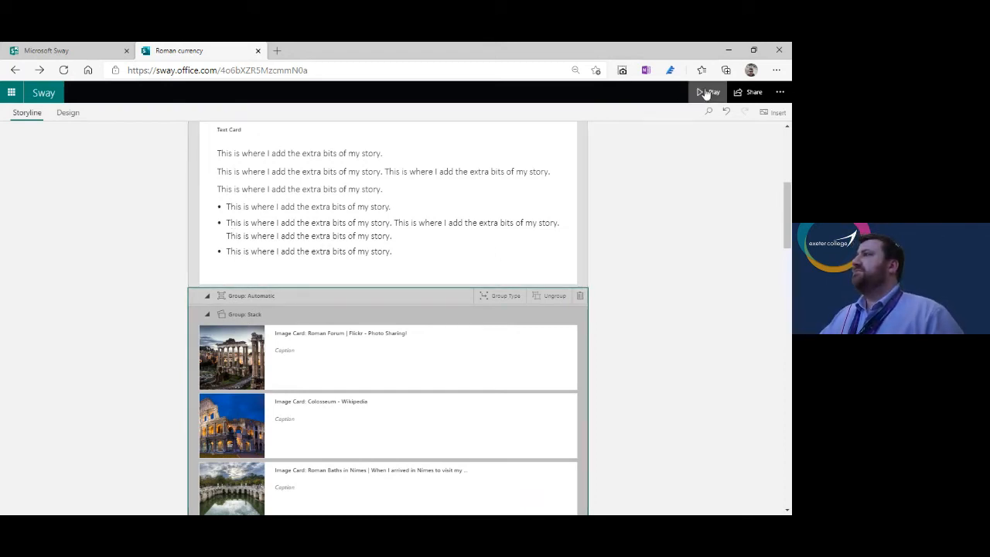
Insert a video card below the Automatic group, at the end of the New Heading section
scroll(673, 188, "down", 2)
scroll(673, 187, "down", 4)
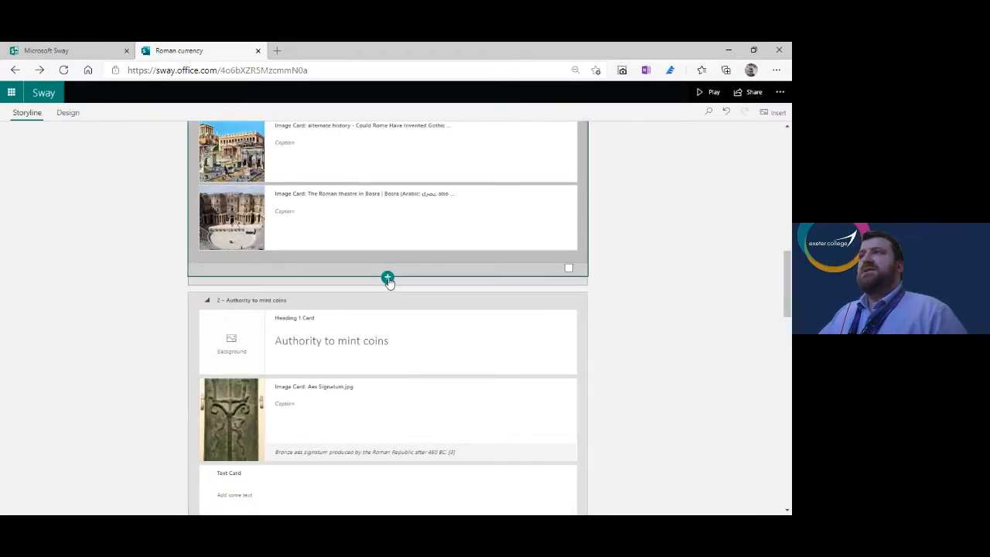
left_click(387, 278)
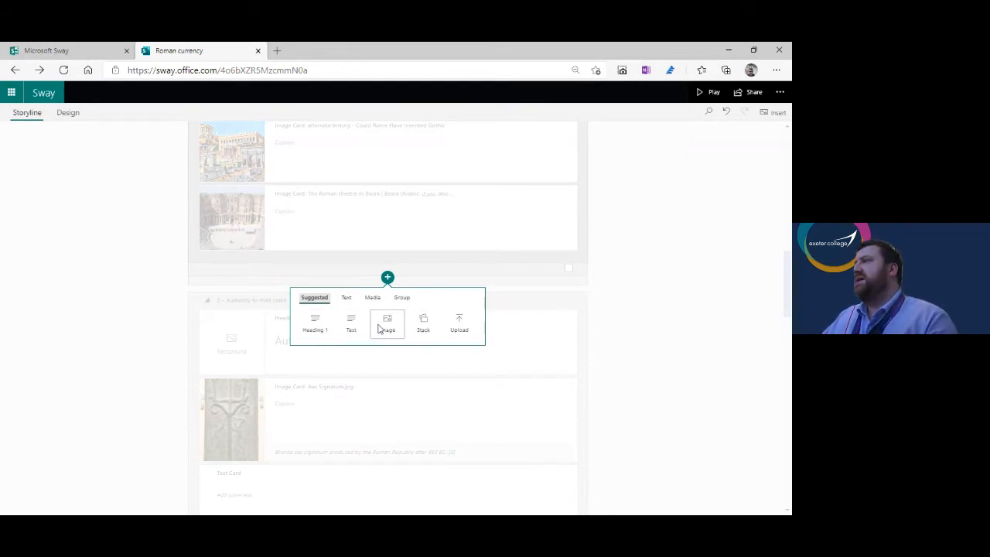
left_click(346, 297)
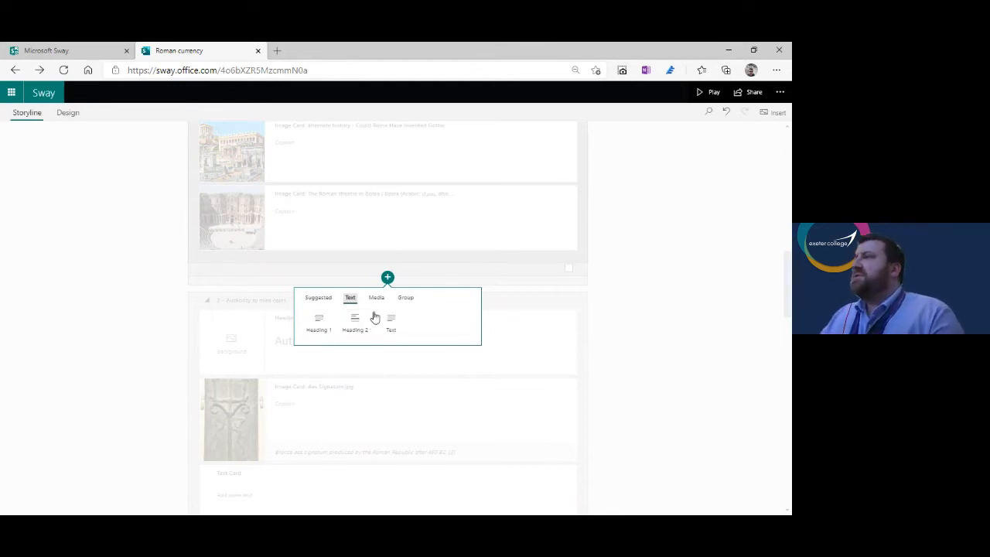
left_click(376, 300)
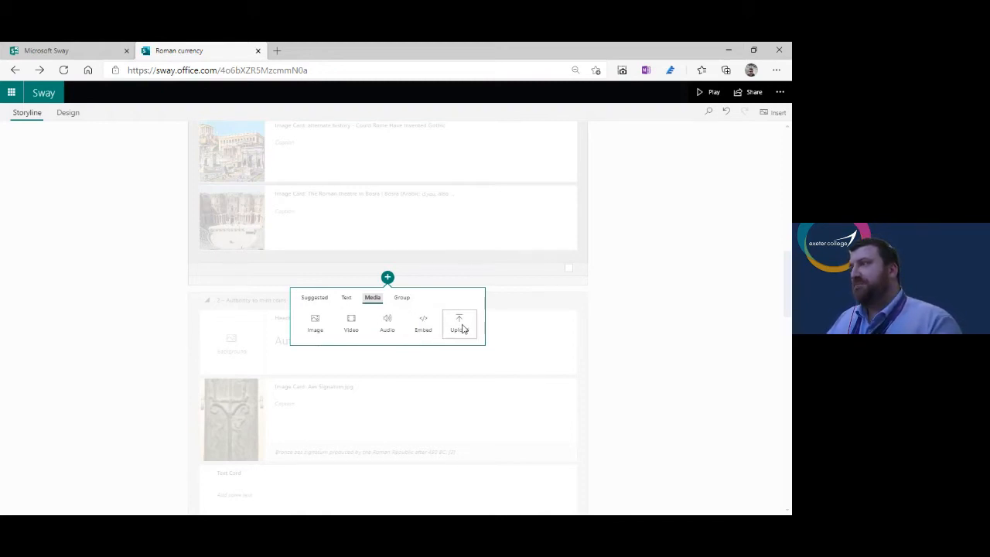
left_click(351, 325)
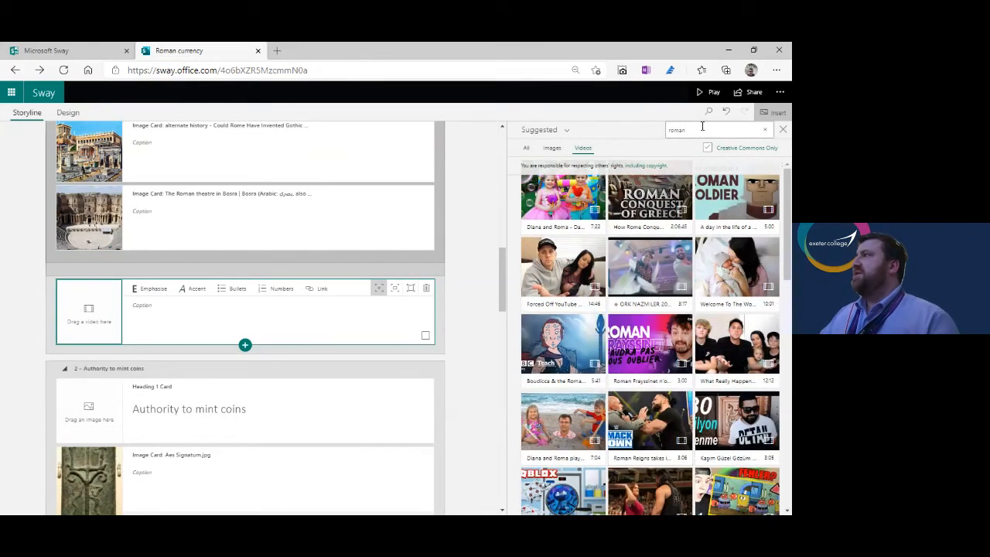
Search the videos for roman coins, add Ancient Coins: Affordable Roman Coins to the video card, and caption it "Video from unknown source"
double_click(702, 130)
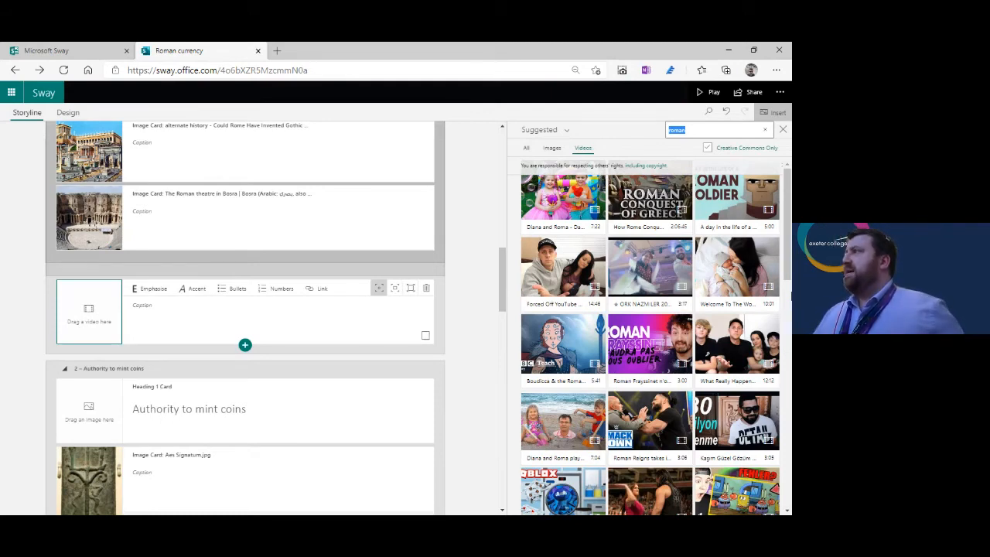
type("roman")
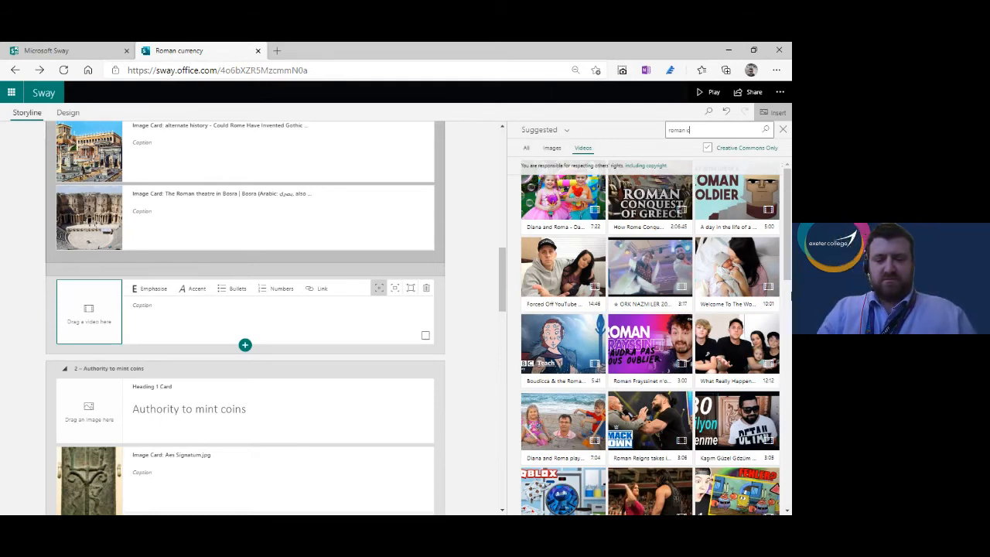
key("Return")
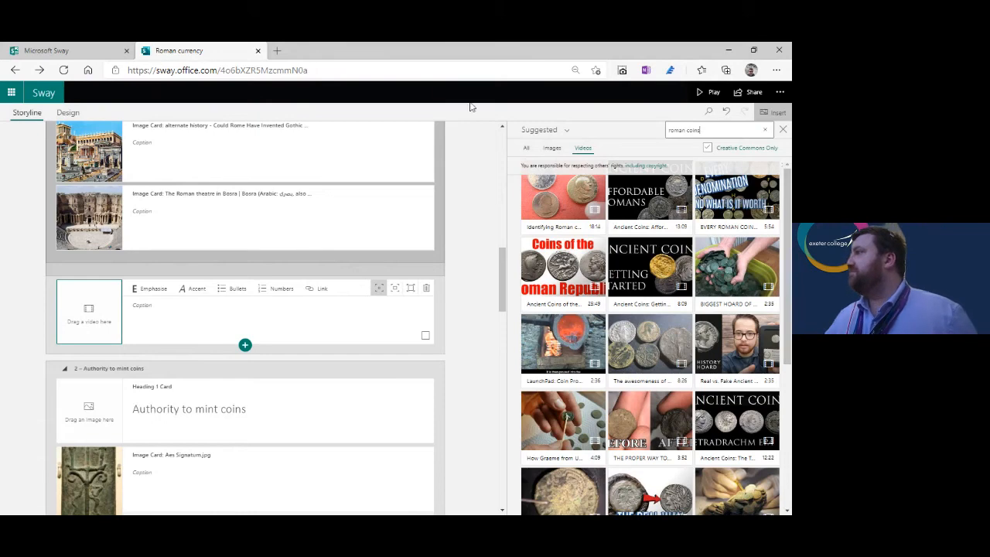
left_click(651, 201)
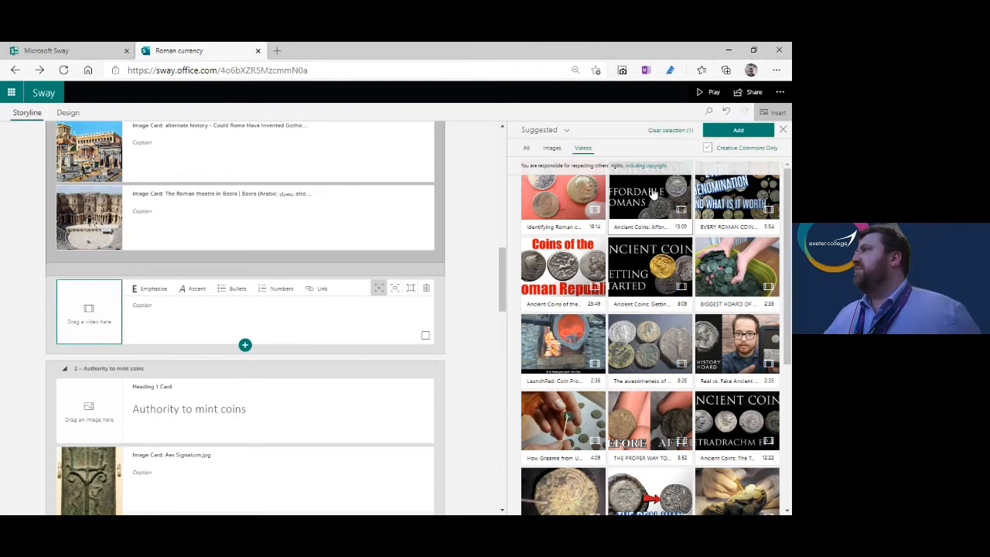
left_click(735, 131)
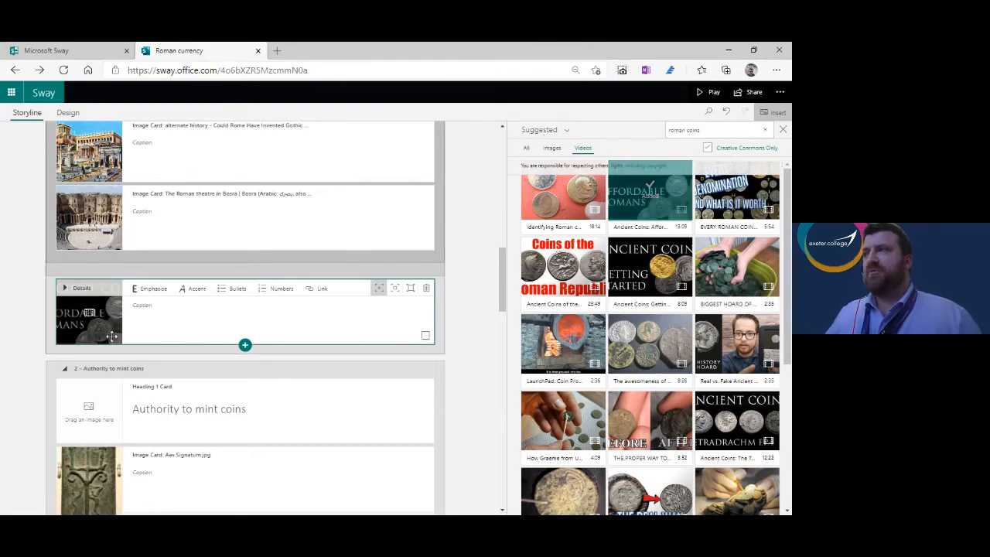
left_click(186, 317)
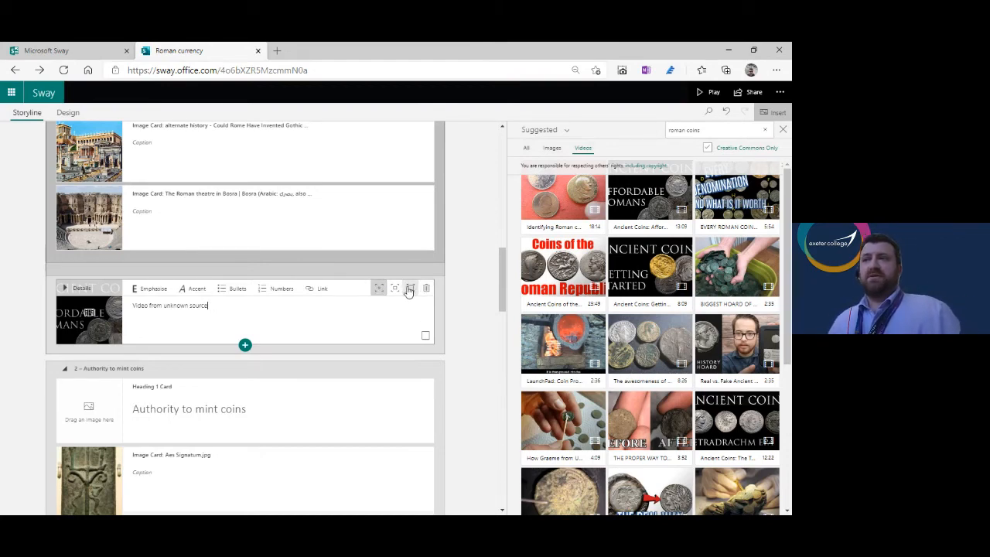
left_click(782, 129)
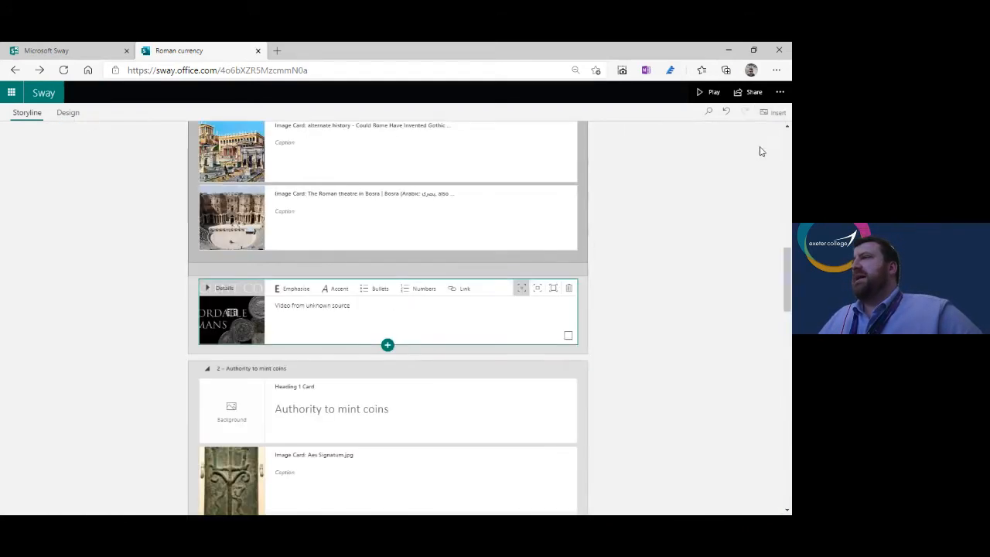
Insert an embed card below the Ancient Coins video card in the New Heading section
left_click(387, 345)
left_click(372, 365)
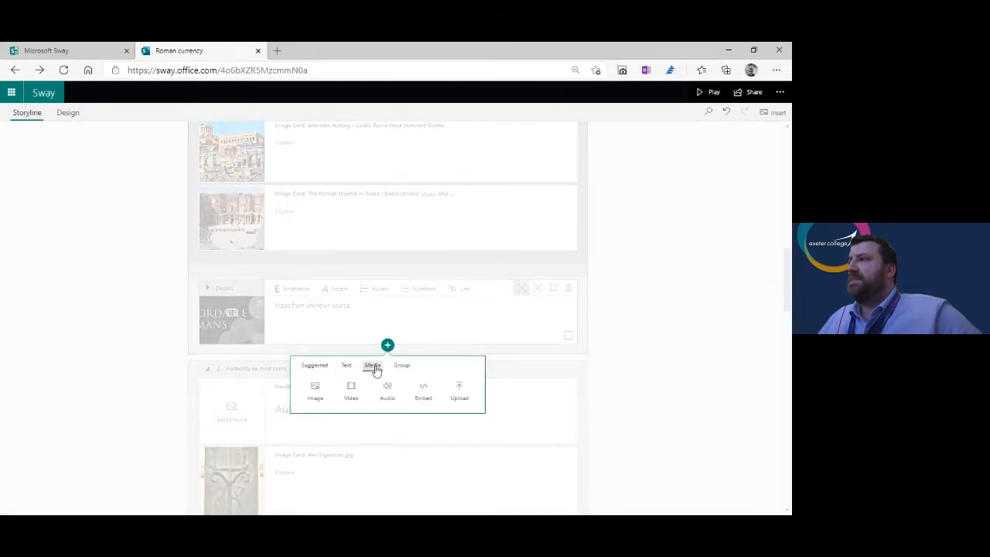
left_click(423, 392)
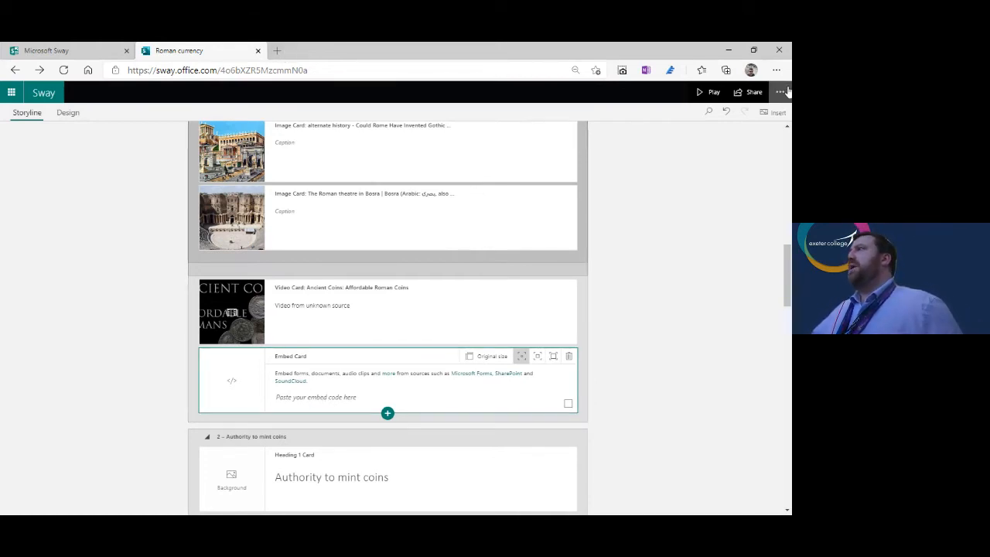
Copy the link of the Causes and Effects of Climate Change | National Geographic video from the Let's Sway browser collection
left_click(726, 70)
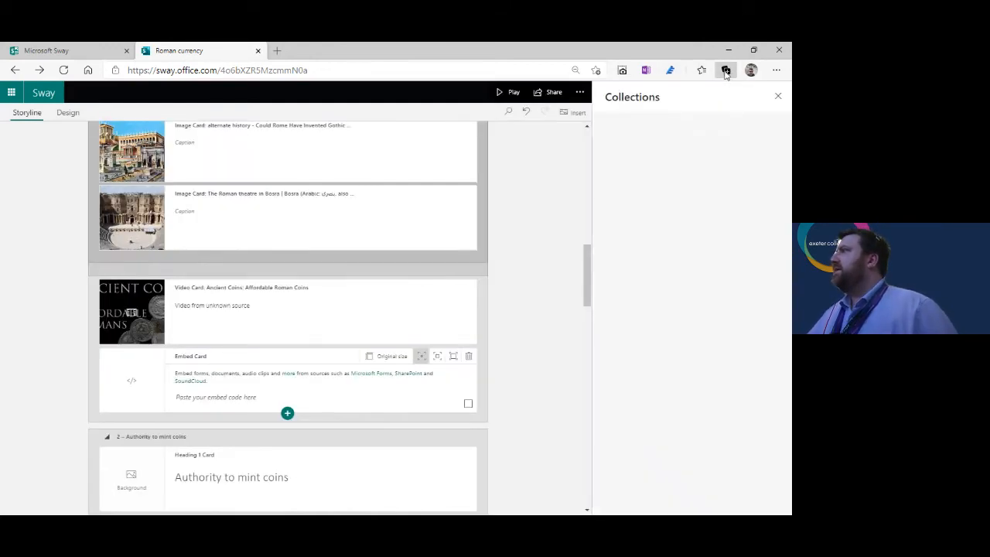
left_click(715, 165)
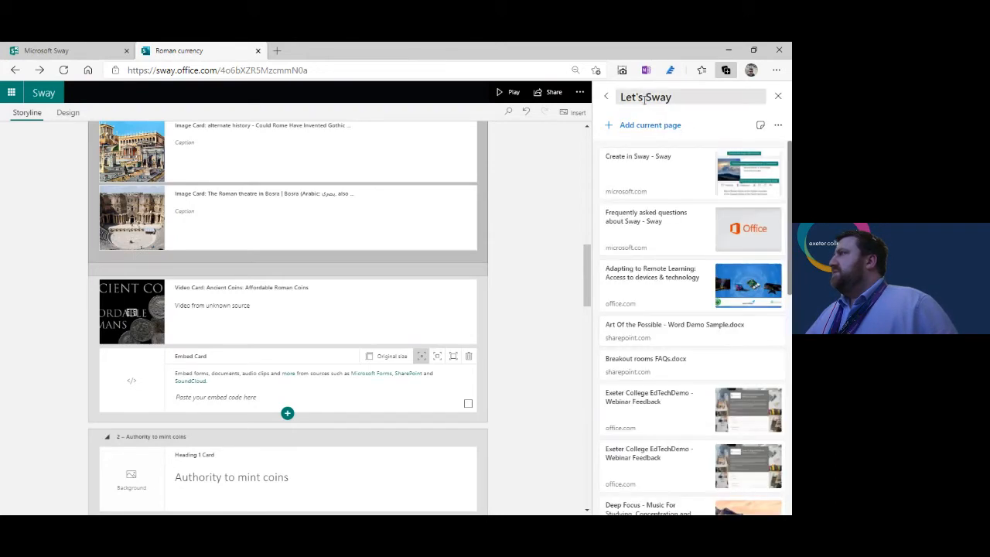
scroll(679, 361, "down", 3)
scroll(680, 361, "down", 5)
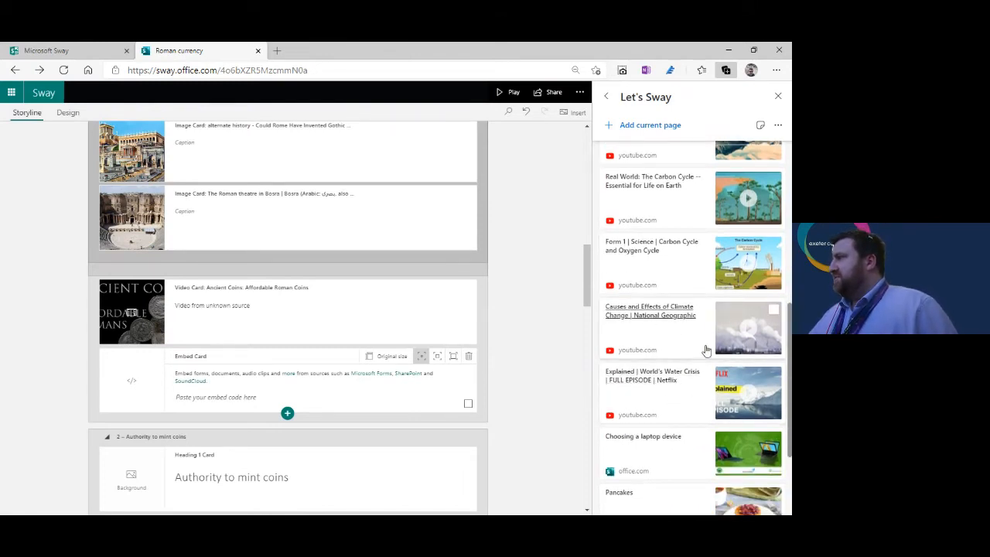
right_click(669, 311)
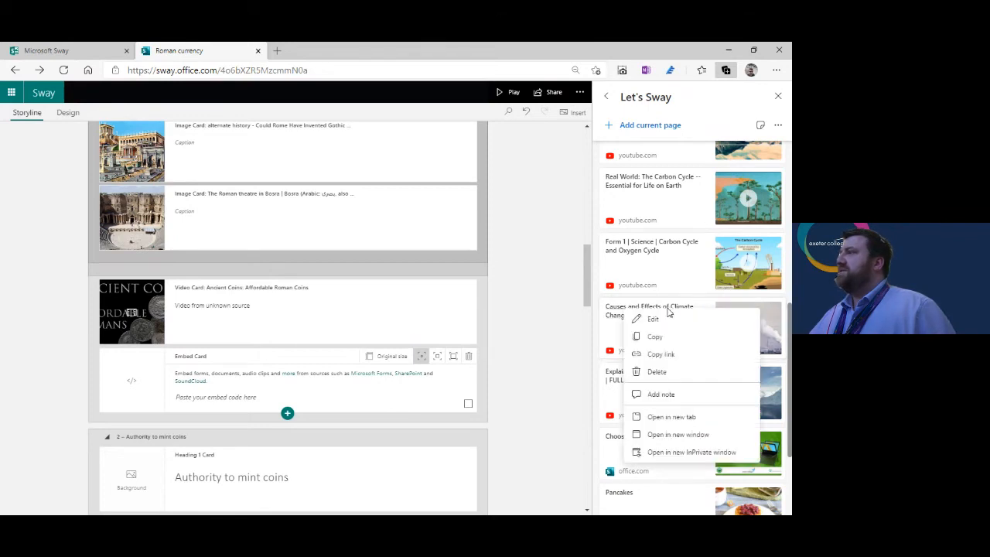
left_click(678, 354)
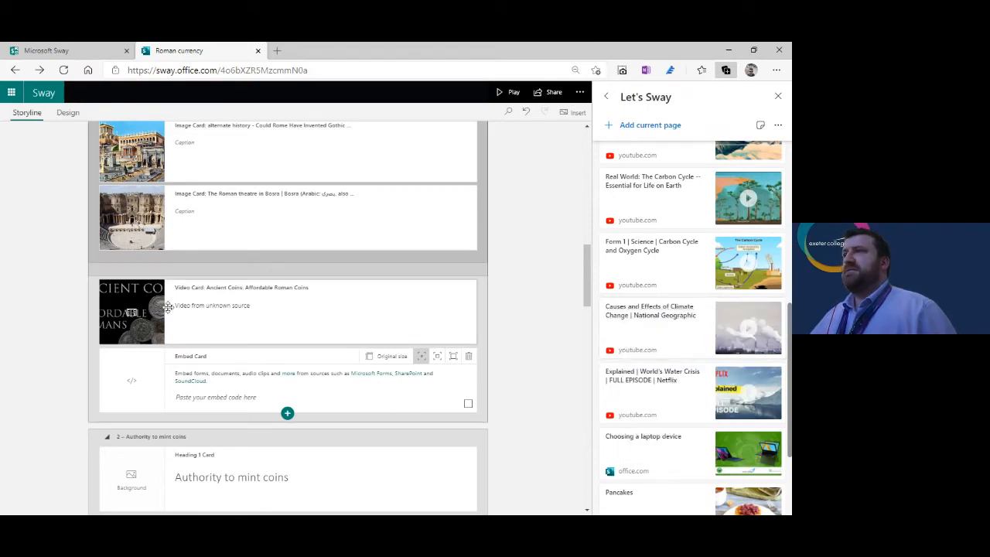
Insert a text card below the empty embed card and paste the copied YouTube link into it
left_click(287, 415)
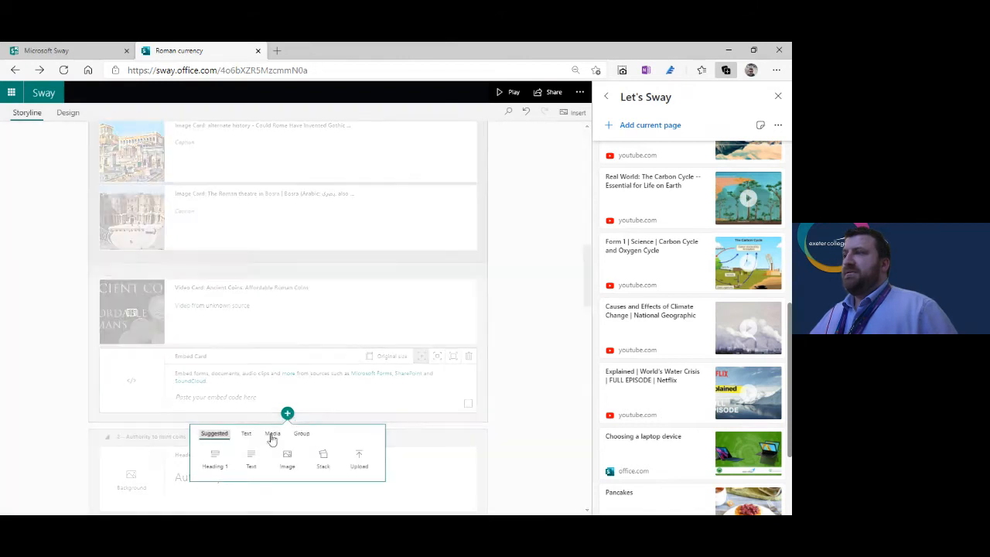
left_click(256, 460)
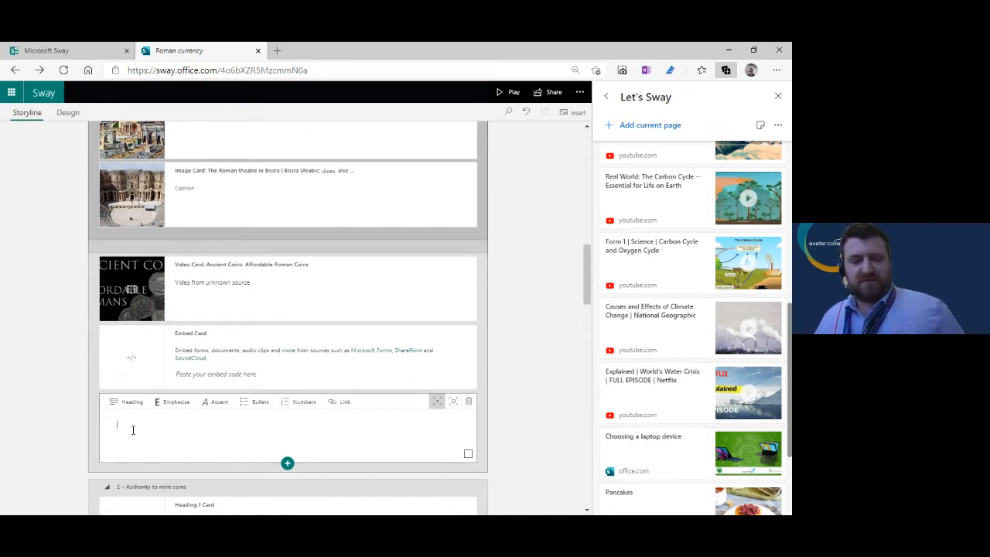
key("ctrl+v")
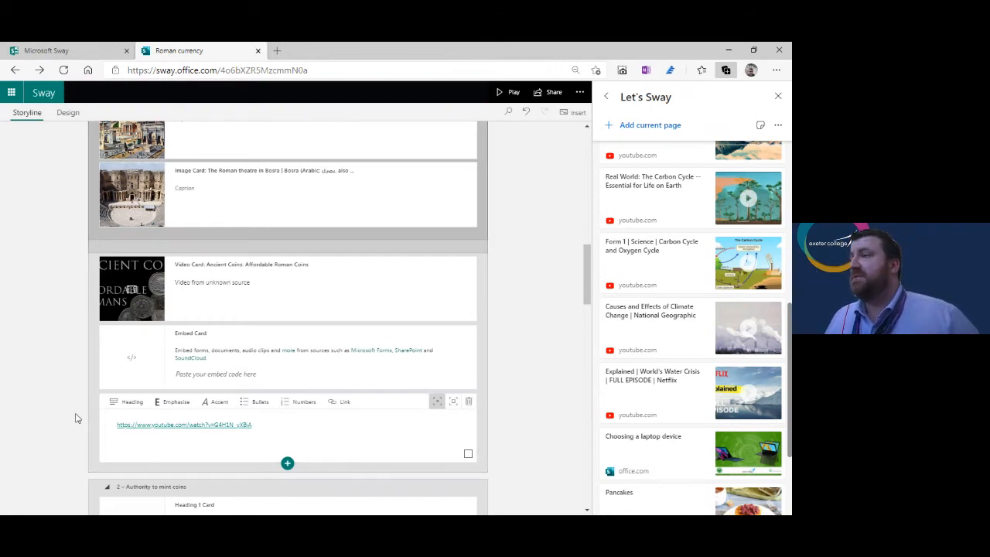
left_click(332, 431)
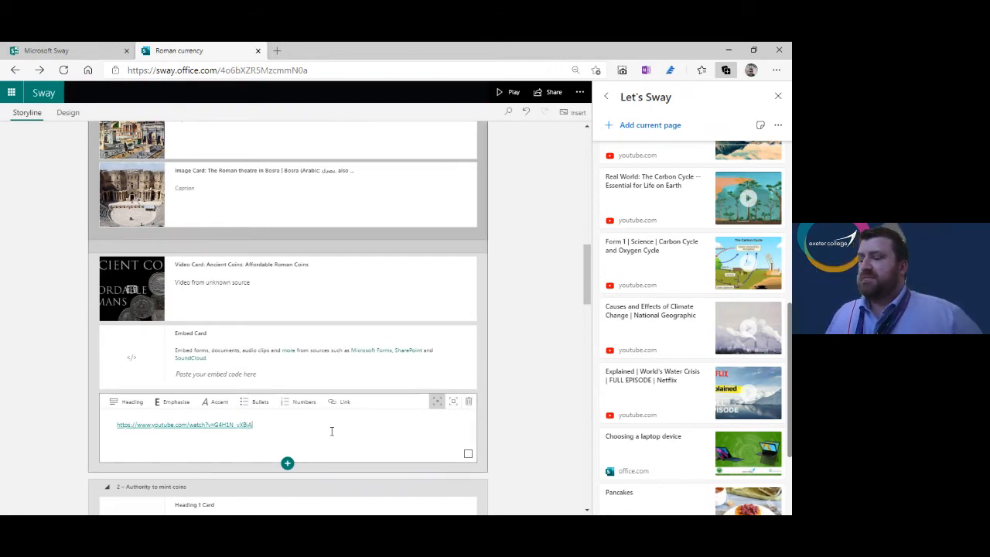
left_click(536, 400)
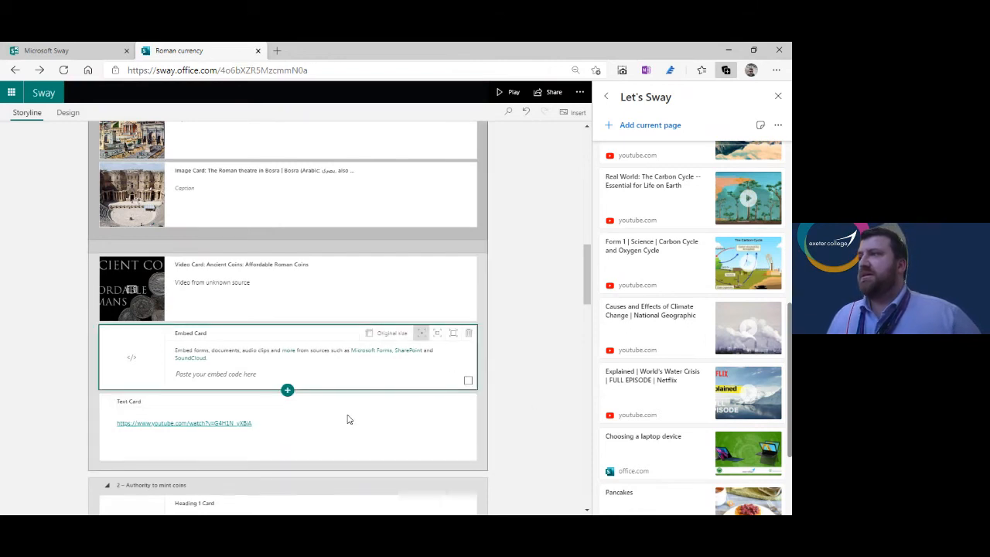
left_click(299, 434)
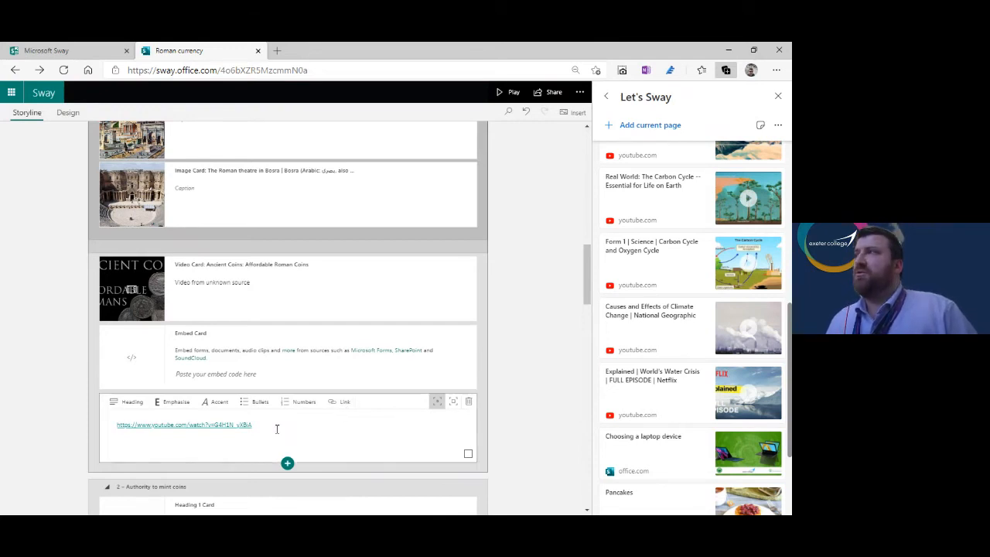
Open the collection's Form 1 | Science | Carbon Cycle and Oxygen Cycle video in a new YouTube tab and copy its embed code
right_click(648, 246)
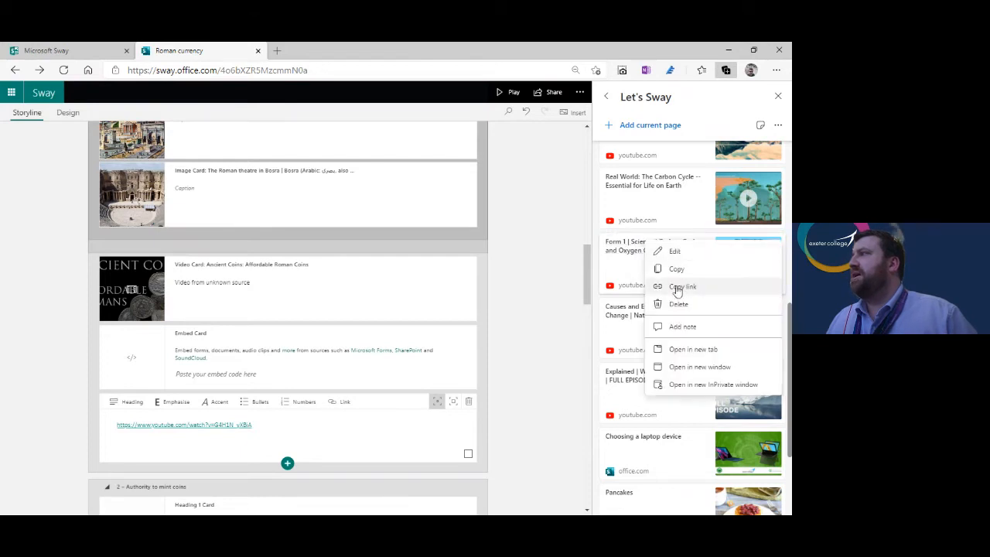
left_click(700, 348)
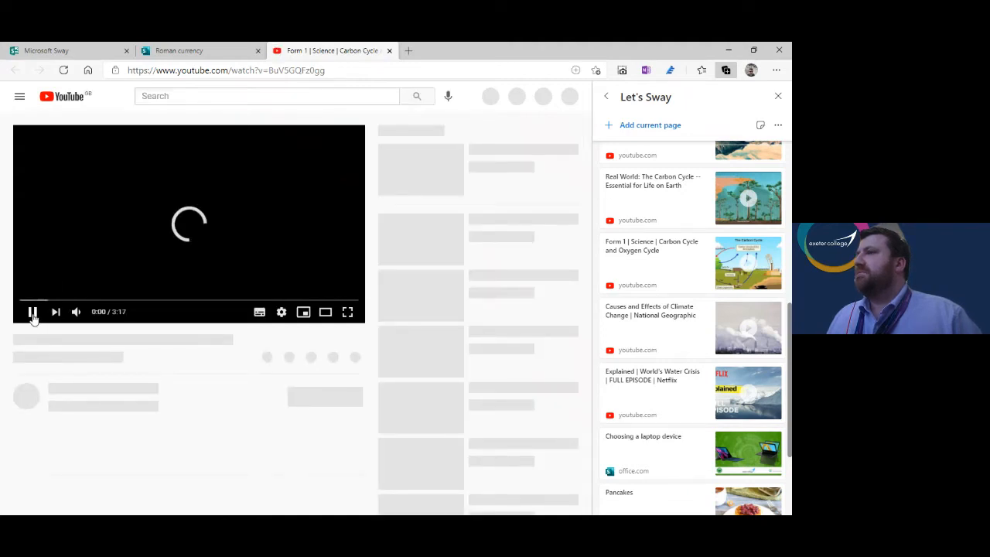
left_click(33, 313)
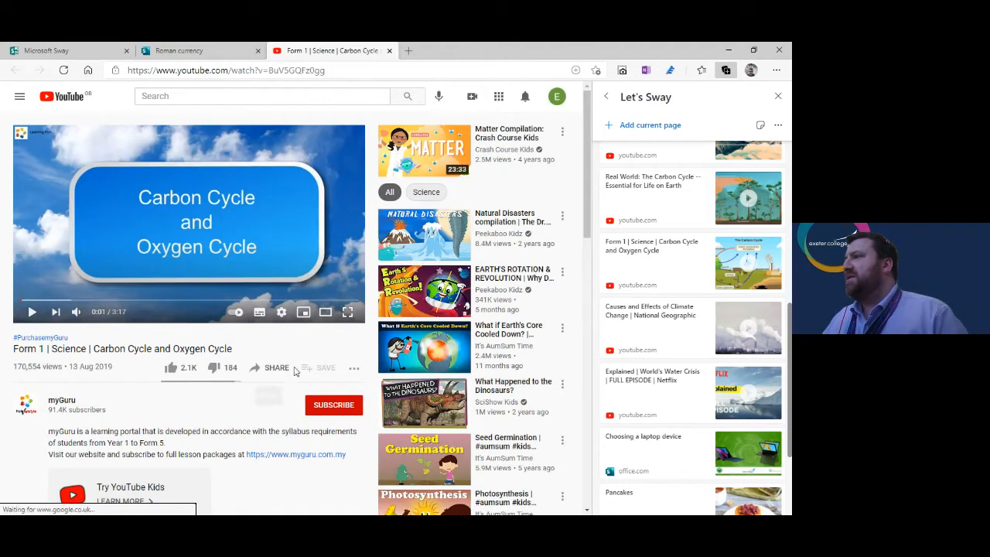
left_click(353, 369)
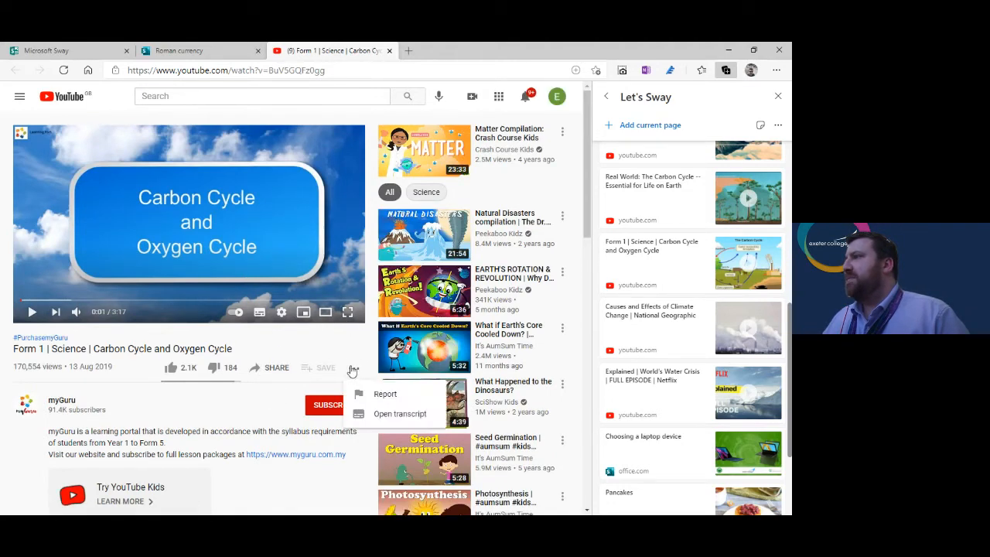
left_click(385, 393)
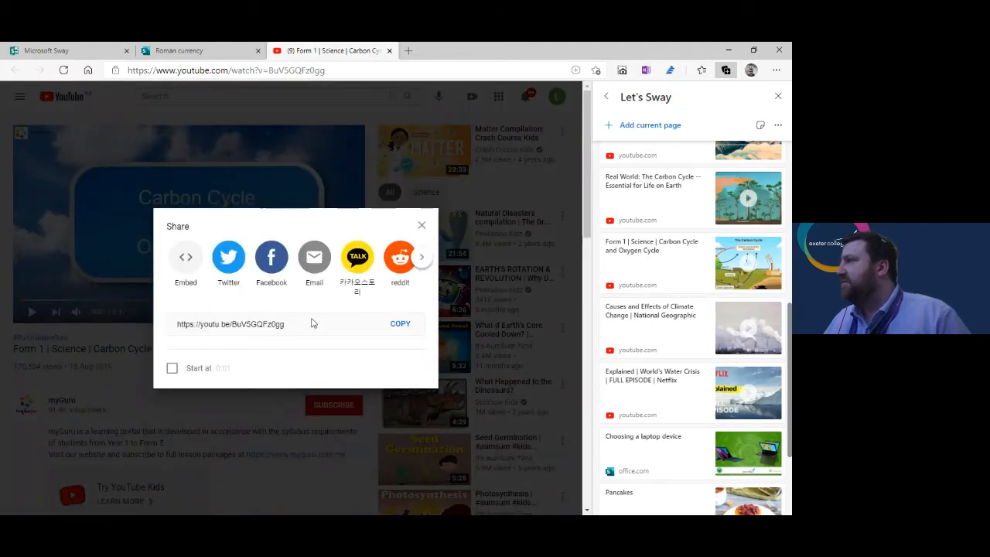
left_click(188, 257)
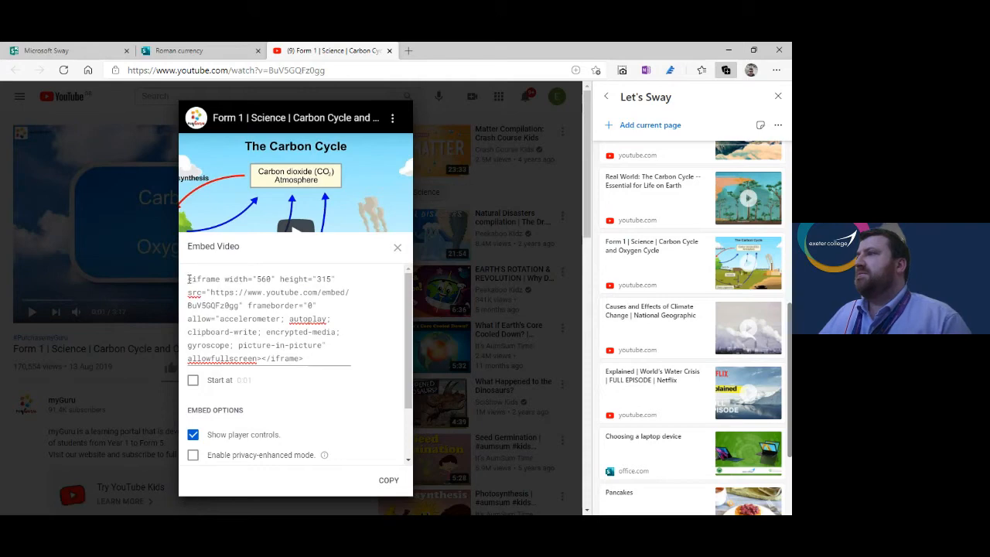
left_click_drag(189, 278, 360, 409)
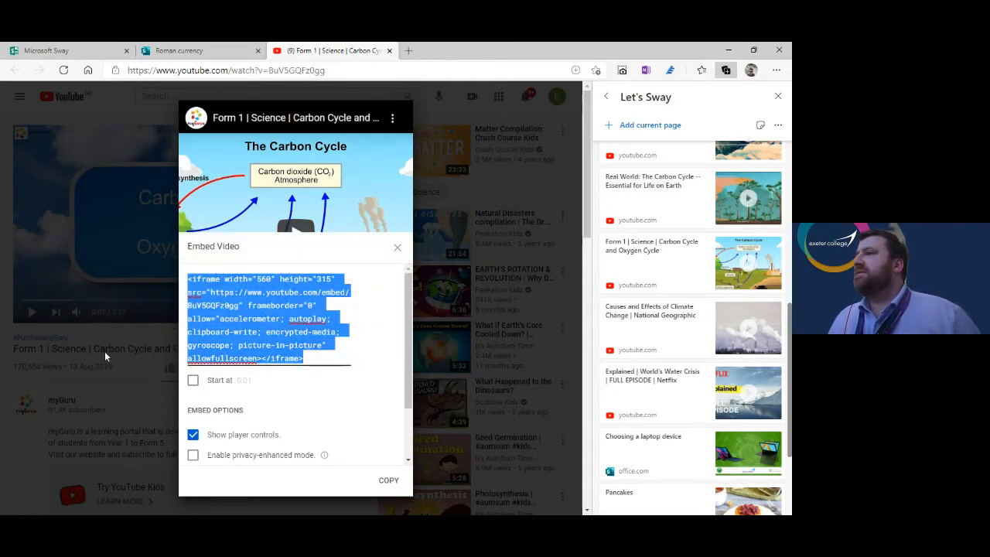
Return to the Roman currency Sway and insert an embed card below the YouTube link's text card, containing the copied embed code
left_click(191, 51)
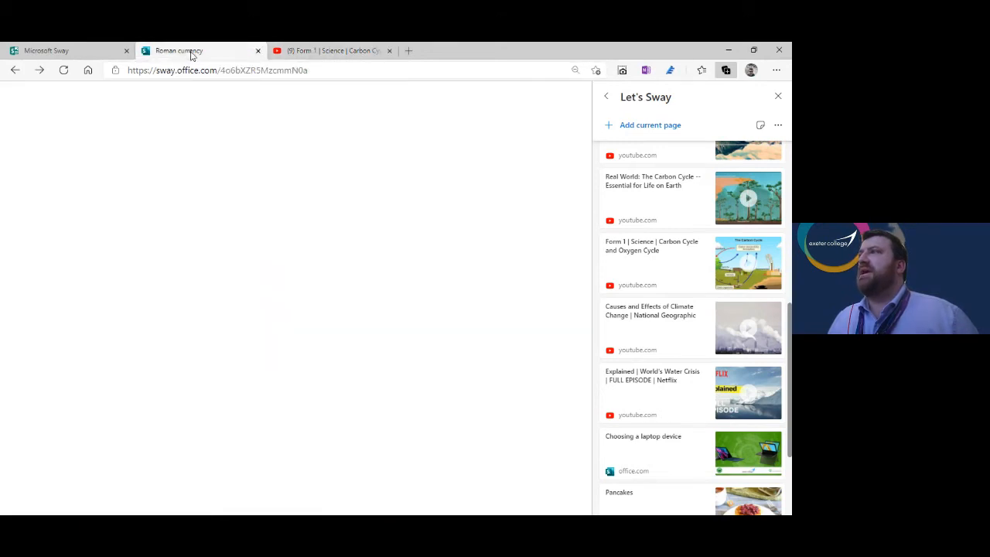
left_click(287, 464)
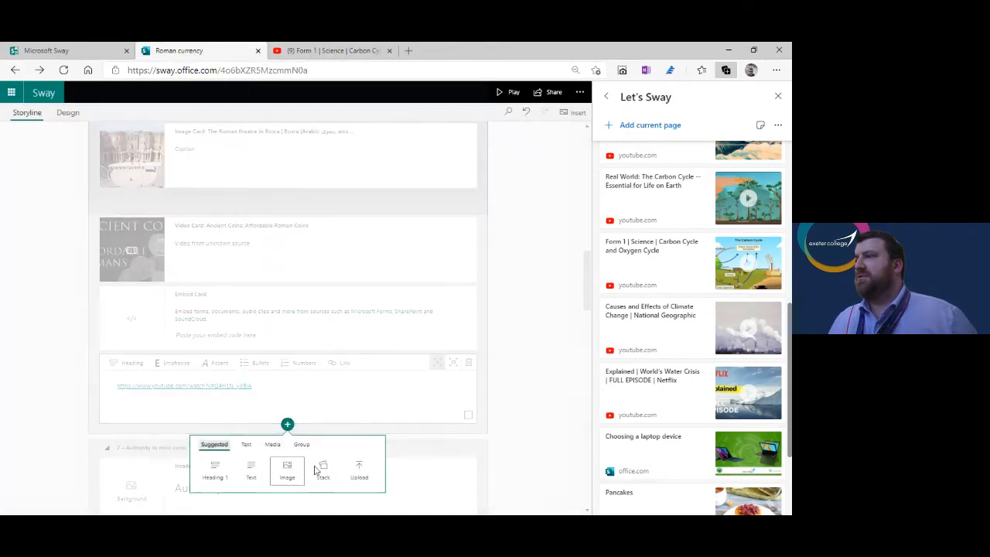
left_click(273, 445)
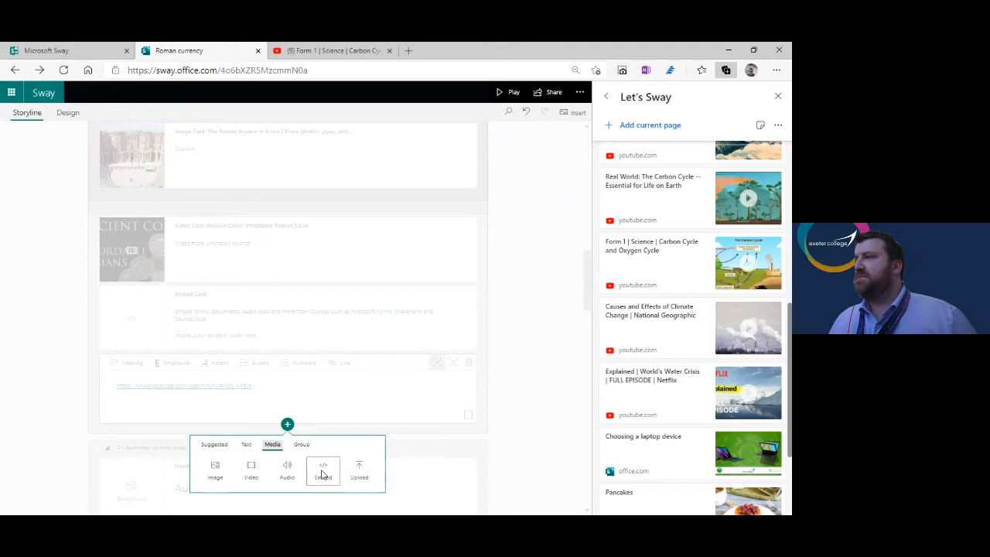
left_click(323, 472)
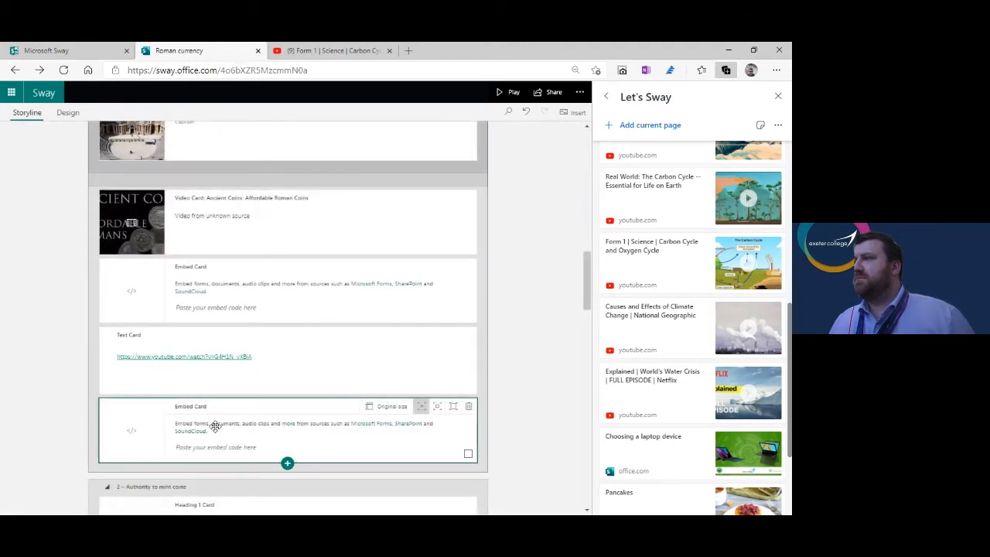
left_click(219, 443)
key("ctrl+v")
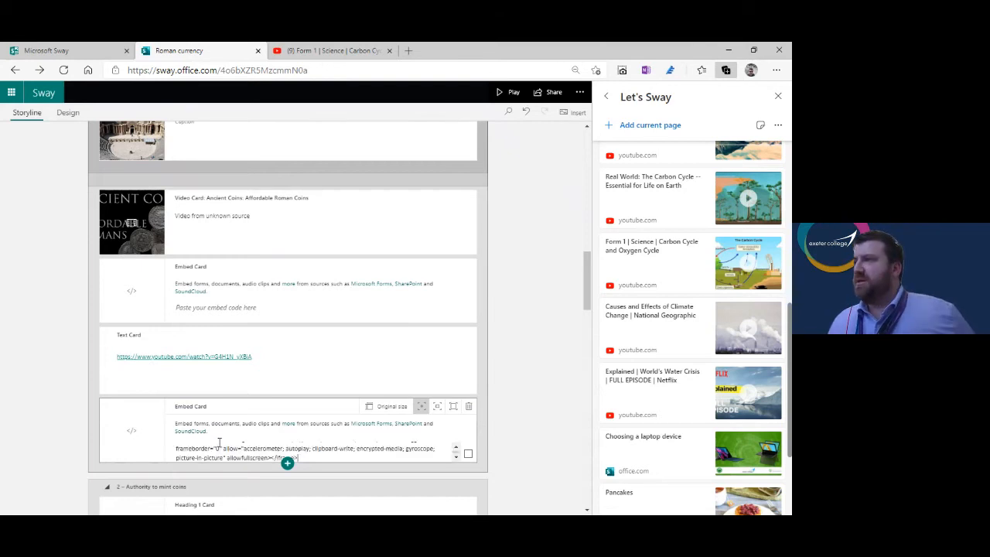
left_click(509, 419)
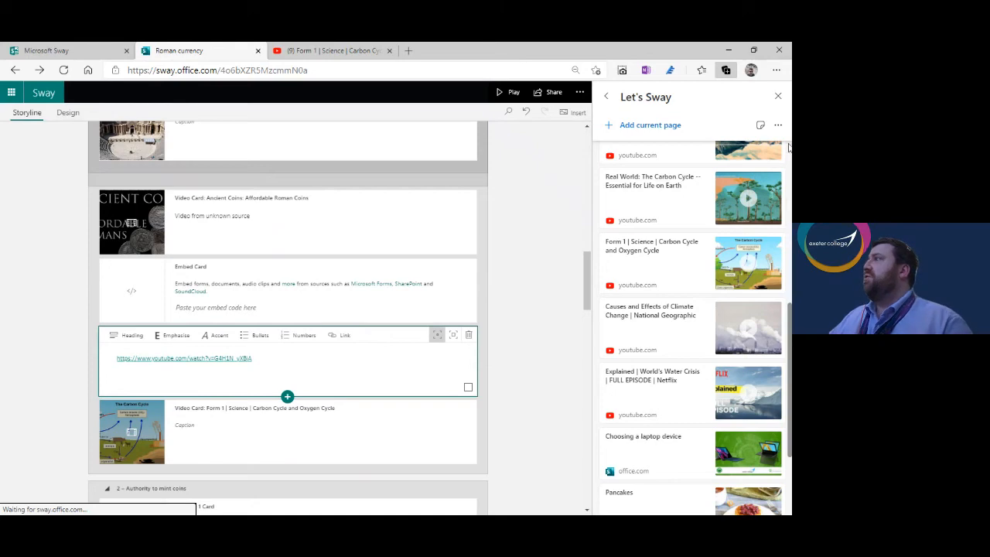
Close the Let's Sway collection, play the Roman currency Sway and flip through the image stack below the bulleted text
left_click(779, 97)
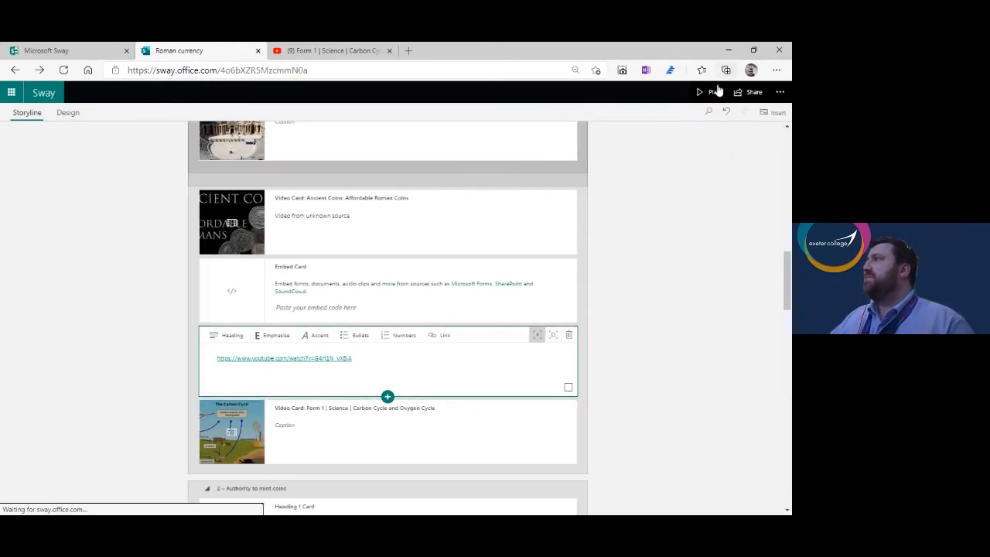
left_click(711, 93)
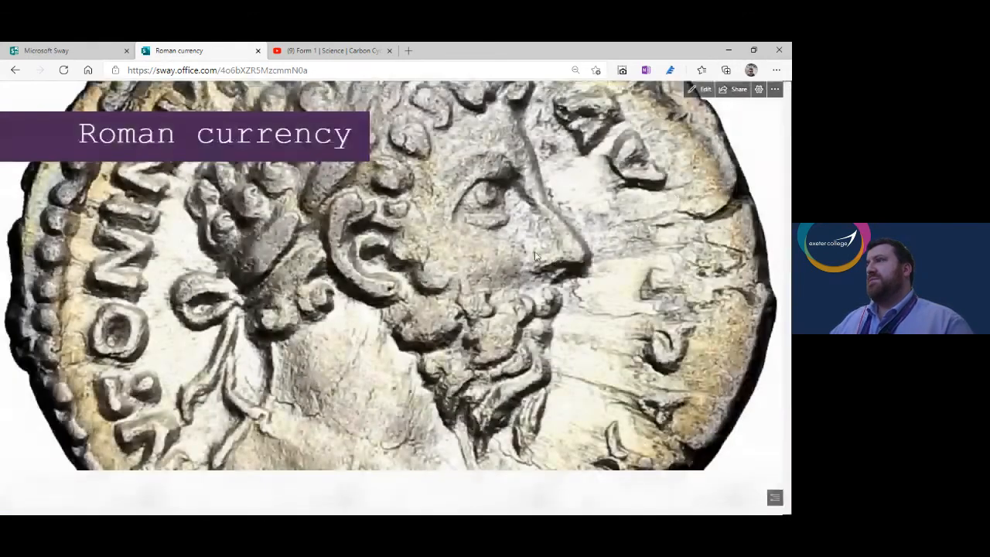
scroll(154, 183, "down", 5)
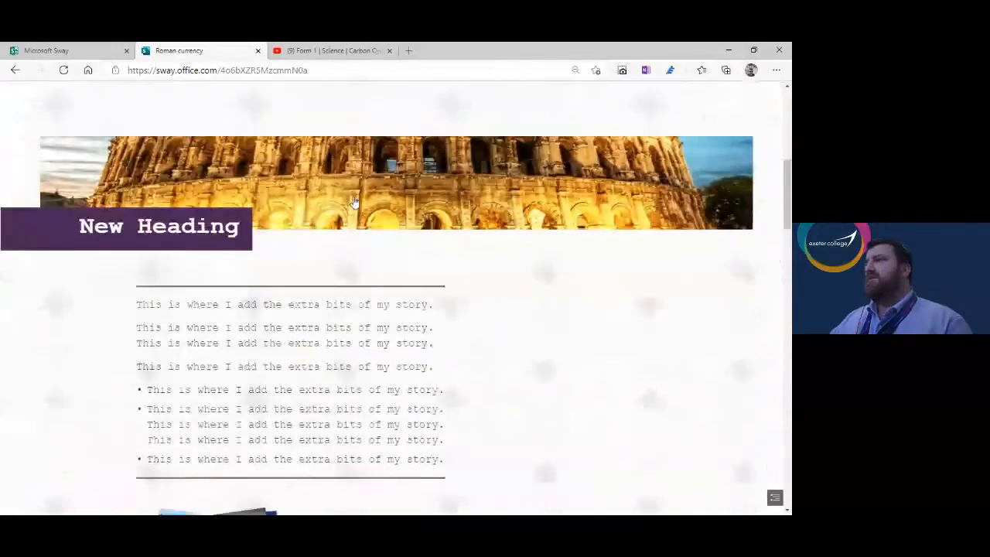
scroll(82, 258, "down", 3)
scroll(353, 353, "down", 2)
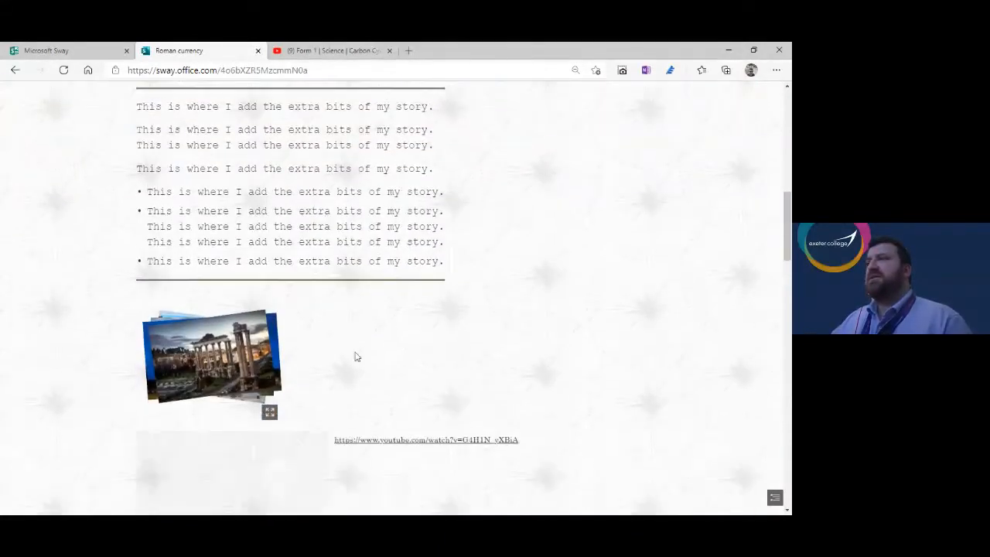
left_click(229, 364)
left_click(253, 334)
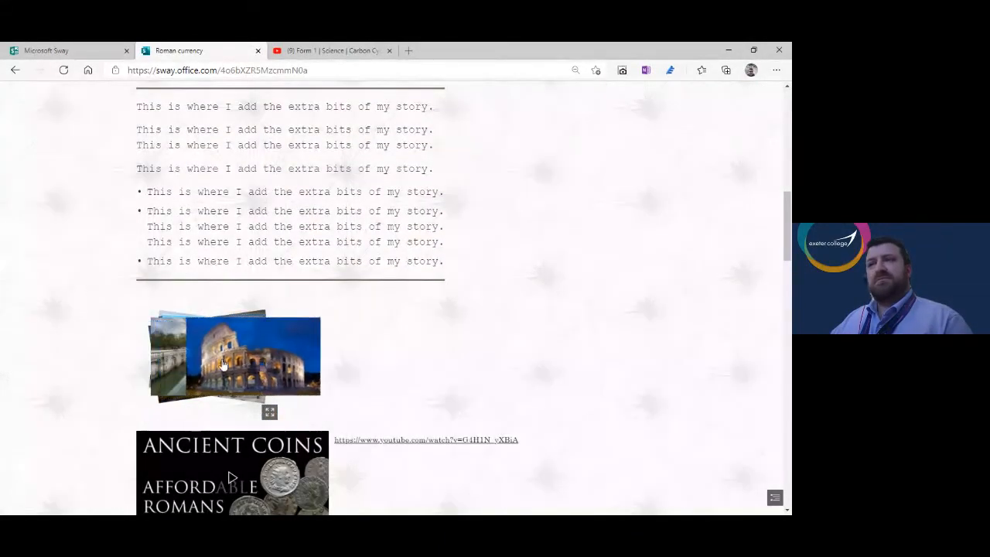
Examine how the Ancient Coins video, the Carbon Cycle video and the plain YouTube link are presented in the preview
scroll(252, 334, "down", 1)
scroll(227, 363, "down", 1)
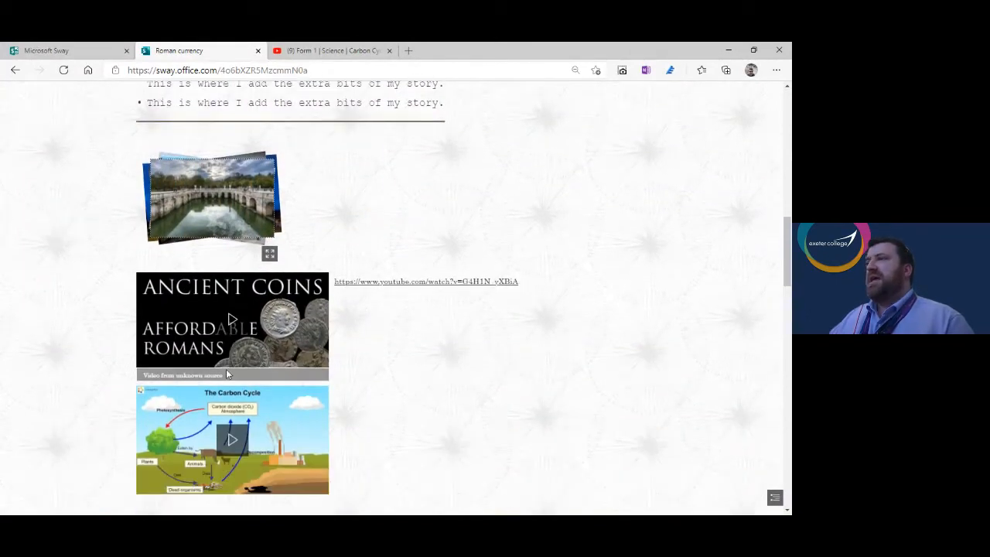
scroll(218, 390, "down", 1)
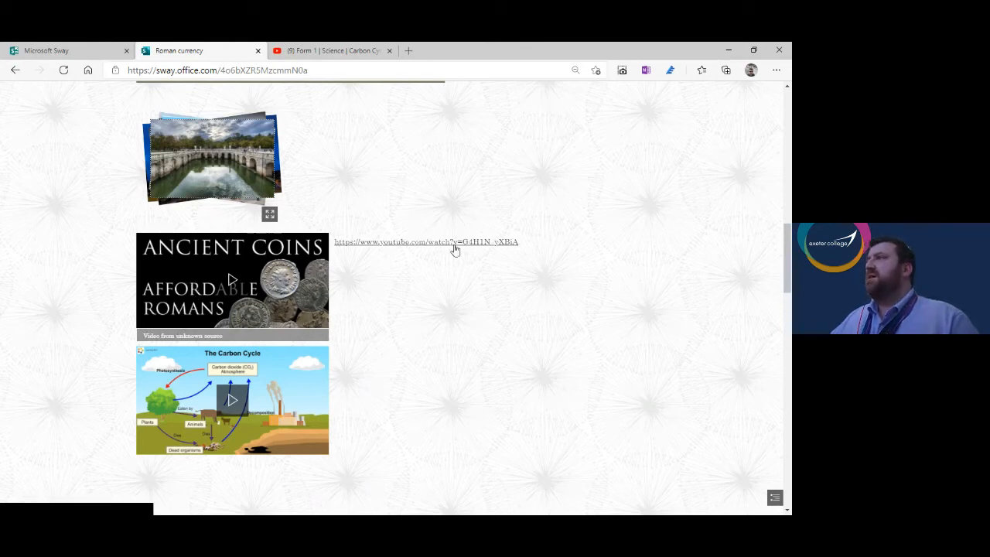
left_click_drag(555, 243, 344, 246)
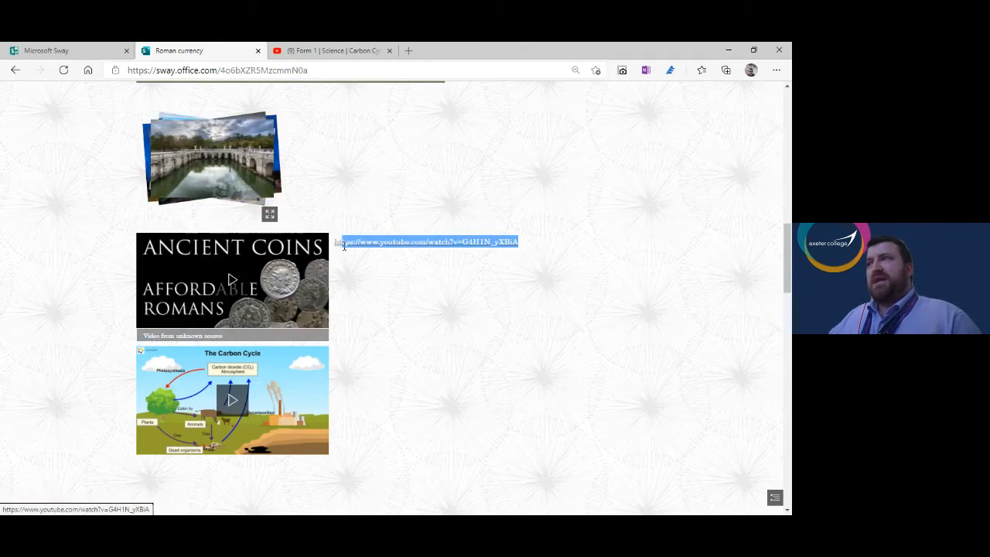
left_click(519, 393)
scroll(268, 414, "down", 1)
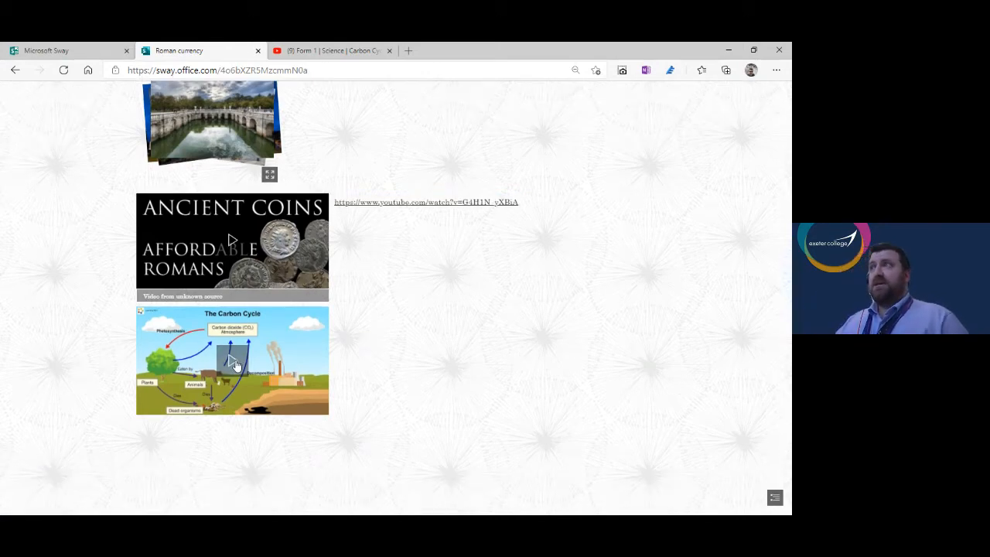
scroll(379, 279, "up", 3)
scroll(380, 276, "down", 3)
scroll(380, 275, "down", 1)
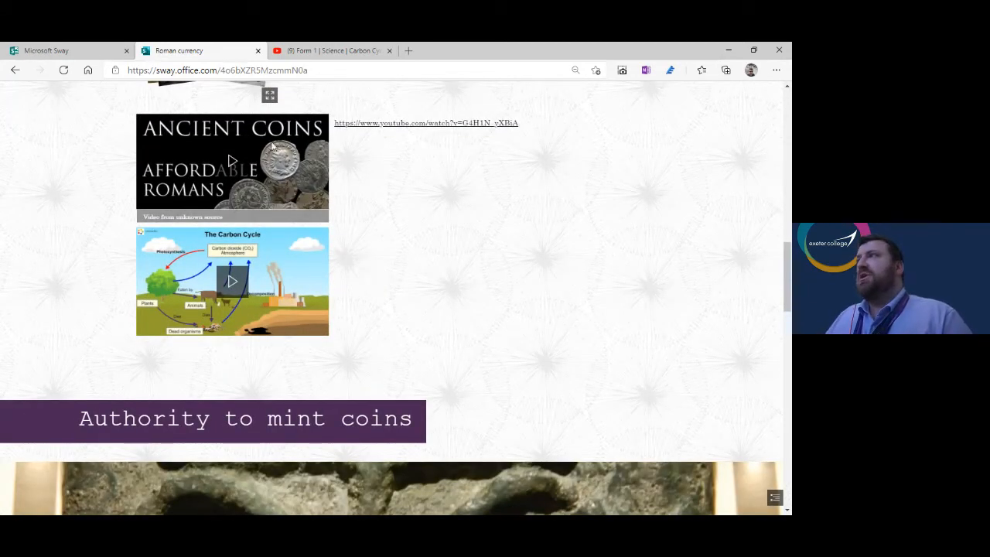
Examine the rest of the preview from Authority to mint coins through the list of source links under References
scroll(345, 309, "down", 1)
scroll(427, 204, "down", 4)
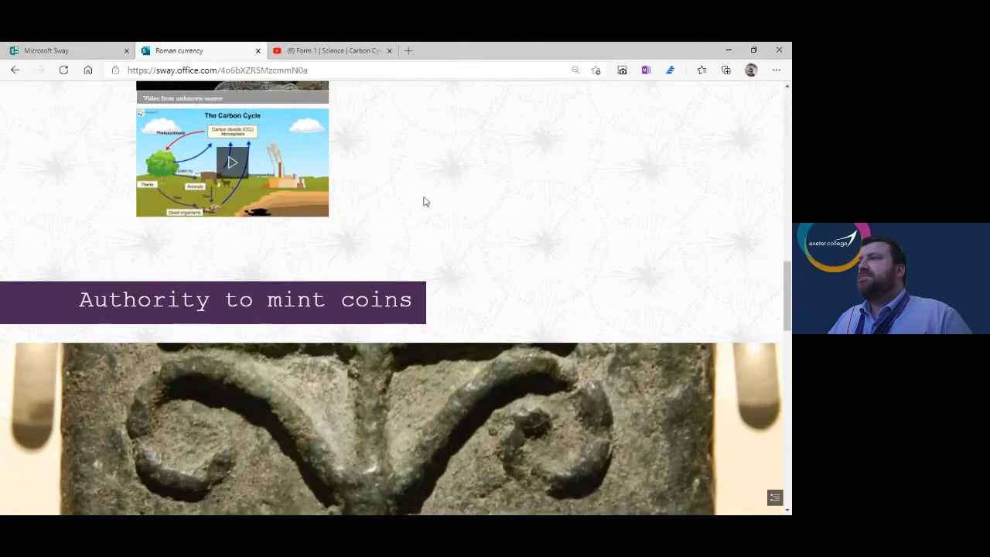
scroll(400, 186, "down", 10)
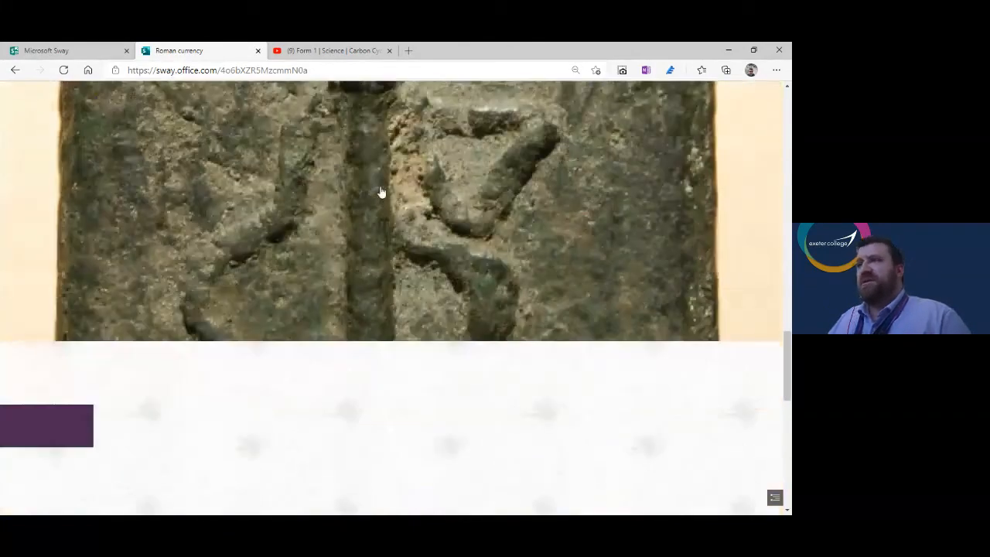
scroll(258, 219, "down", 4)
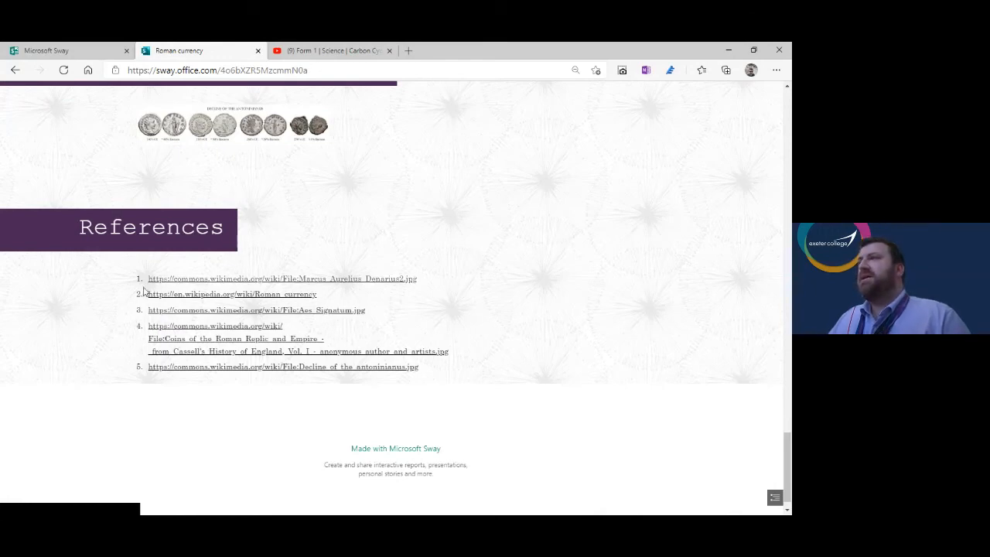
left_click_drag(136, 380, 384, 389)
left_click(375, 386)
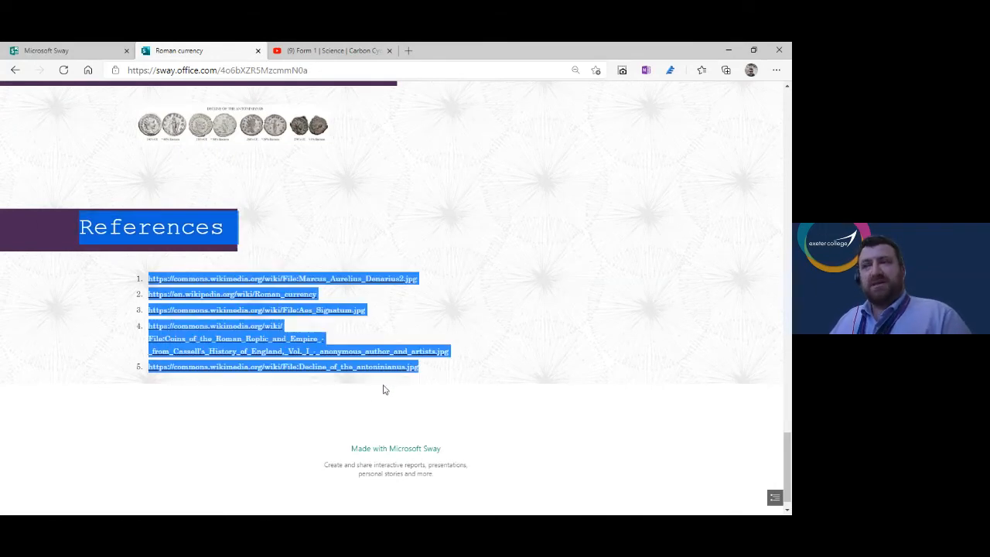
left_click(474, 385)
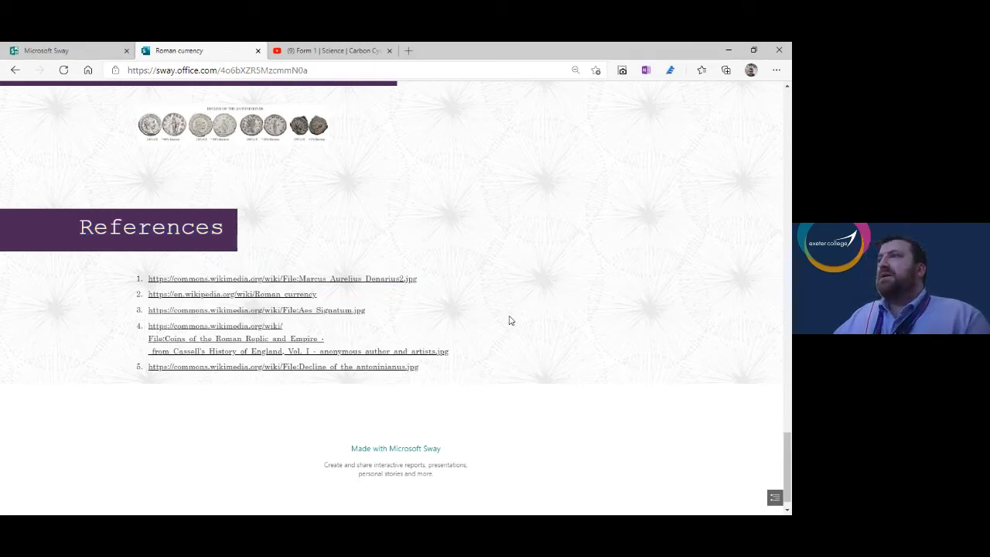
scroll(509, 319, "up", 3)
scroll(508, 320, "up", 1)
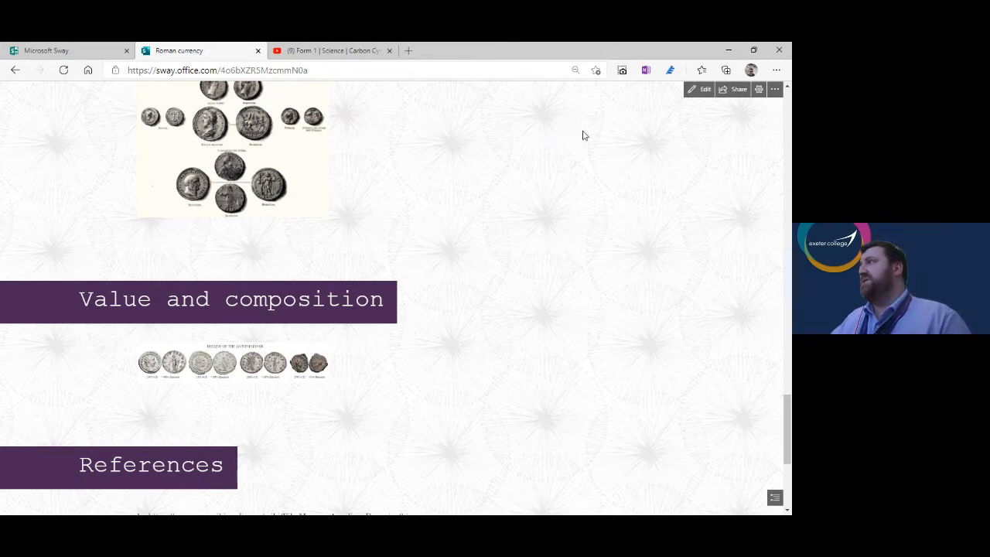
Review the Sway's sharing settings, including the link for people in the organisation and the additional options
left_click(736, 91)
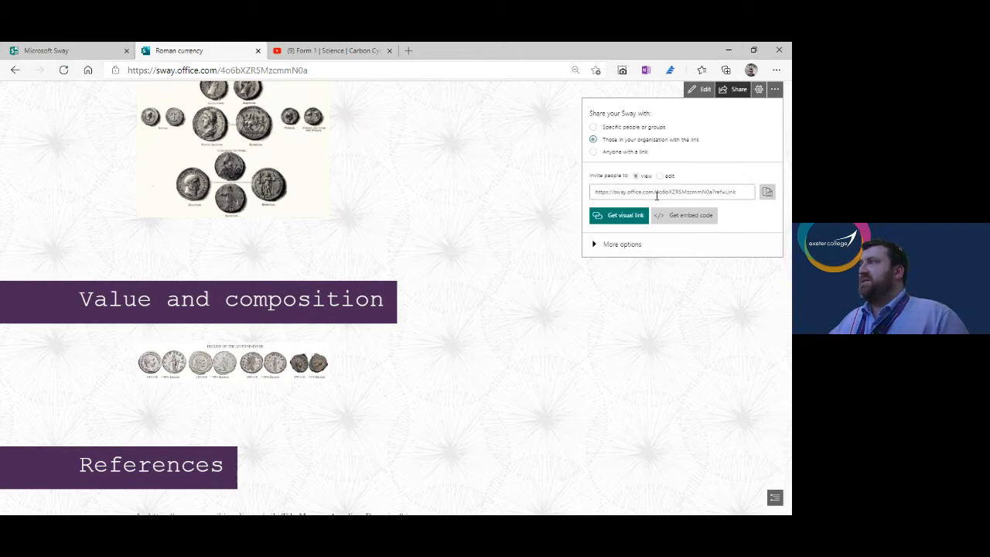
left_click(596, 193)
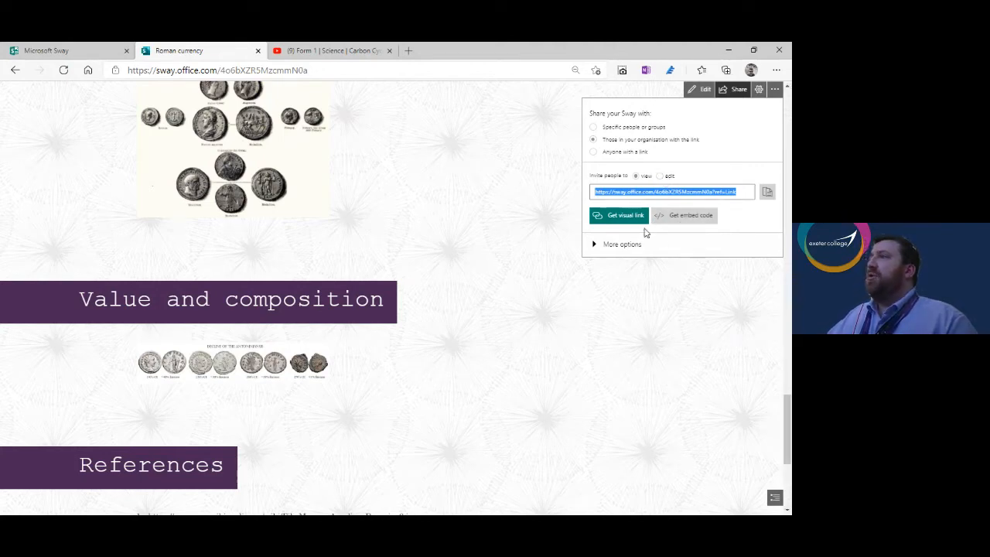
left_click(595, 245)
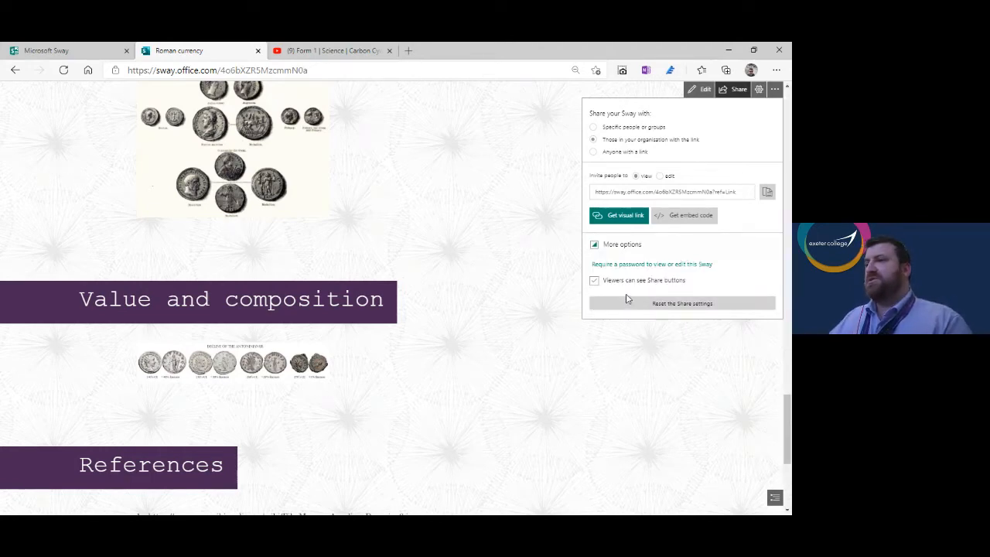
left_click(504, 135)
Go back to the start of the preview and return to editing the storyline at its References section
scroll(539, 313, "up", 10)
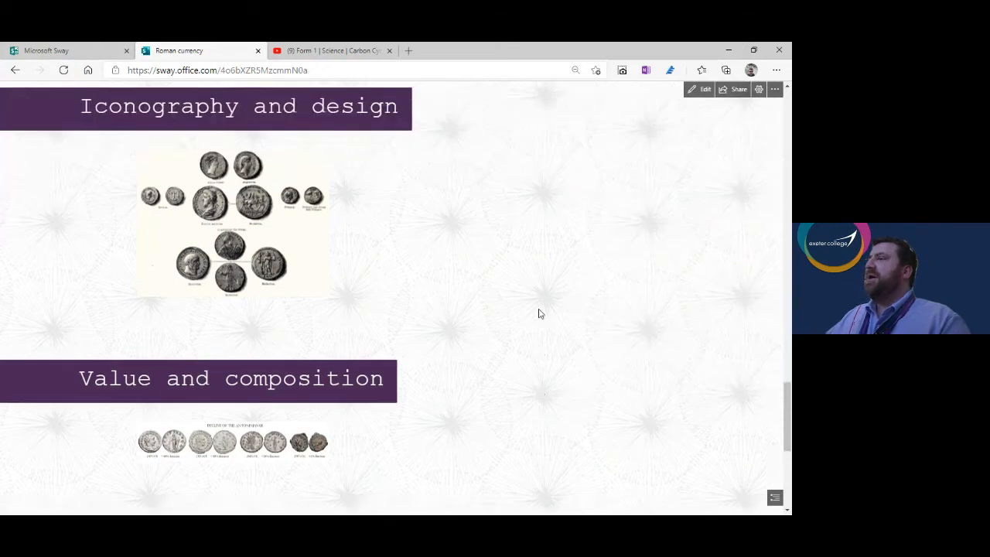
scroll(540, 301, "up", 3)
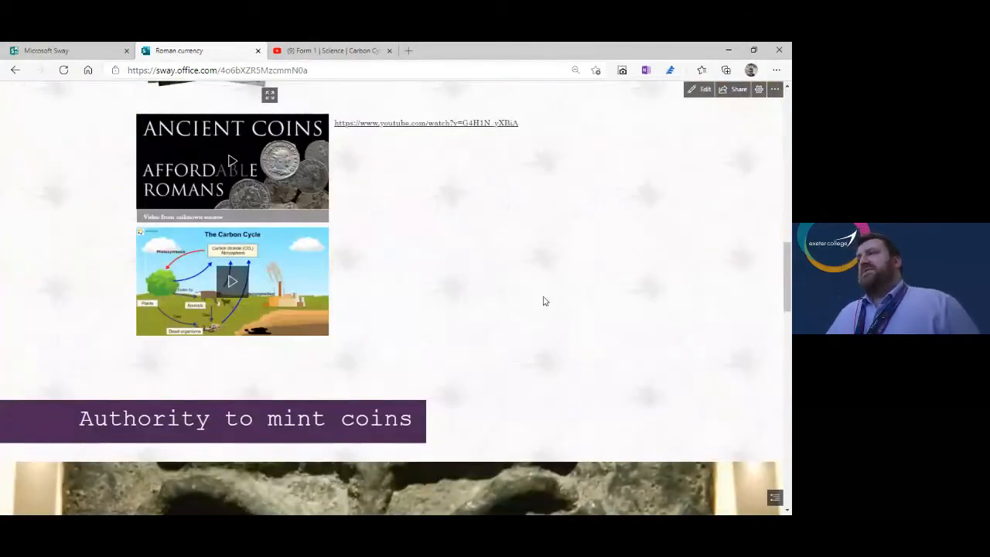
scroll(562, 310, "up", 15)
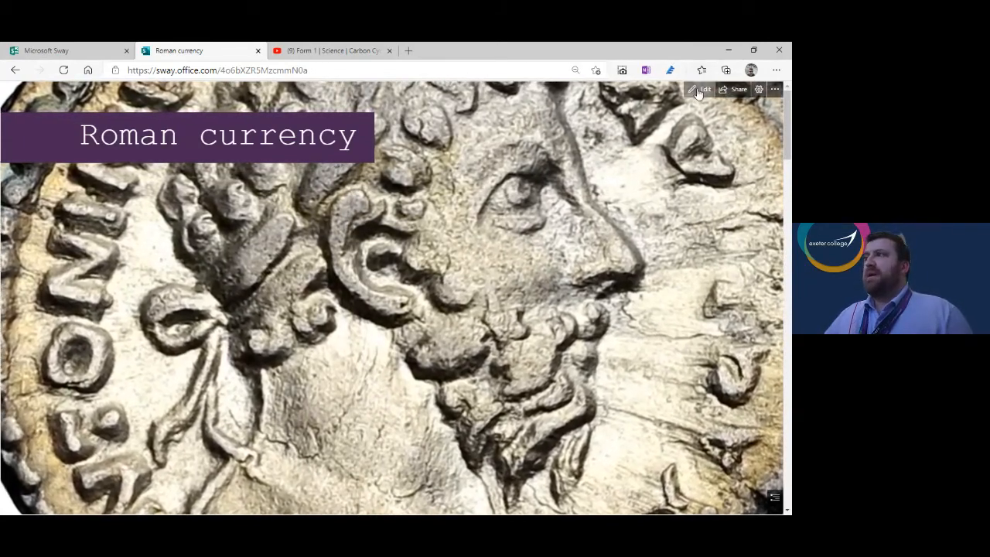
left_click(698, 91)
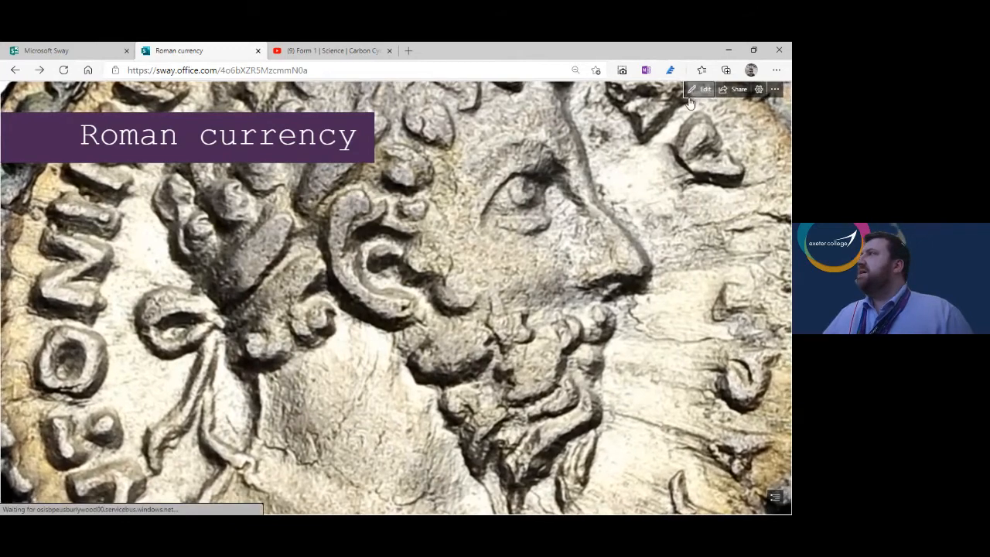
scroll(474, 273, "down", 15)
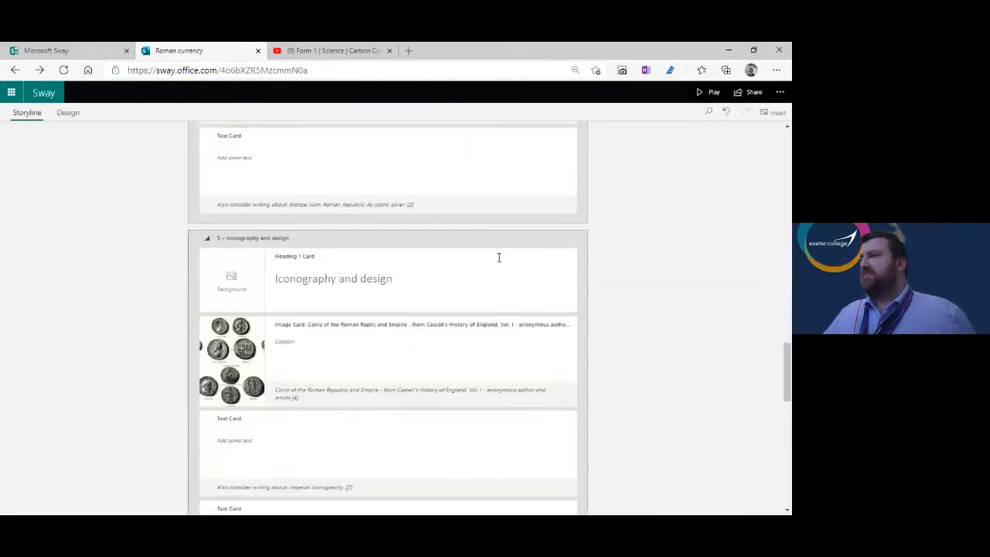
scroll(503, 220, "down", 2)
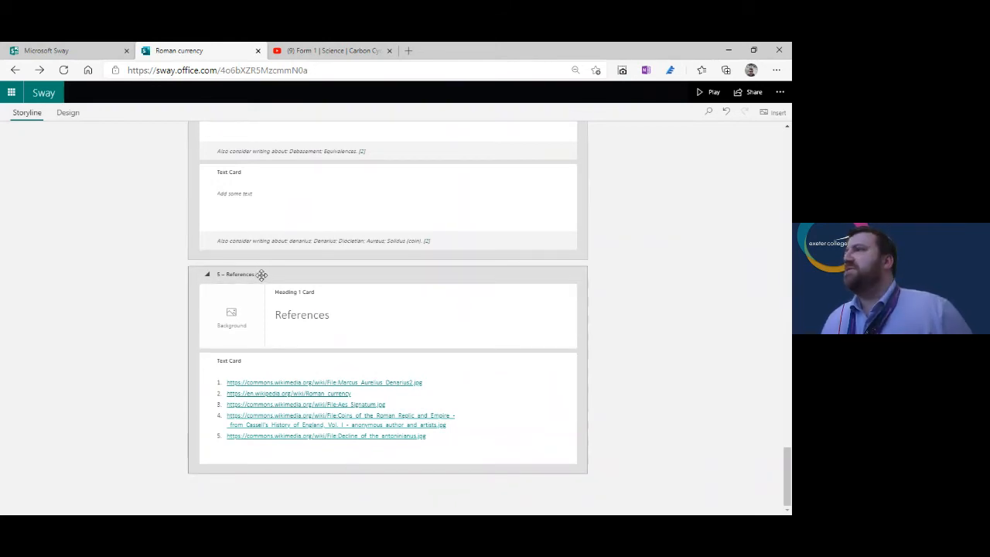
Add a first-level heading card reading Stretch Goals as a new section below the References text card
left_click(345, 317)
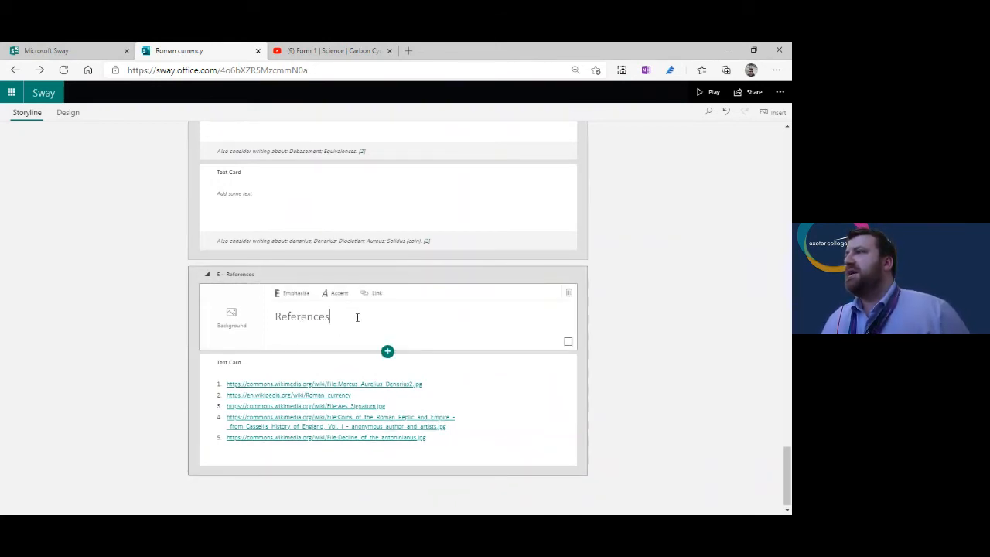
left_click_drag(358, 315, 239, 320)
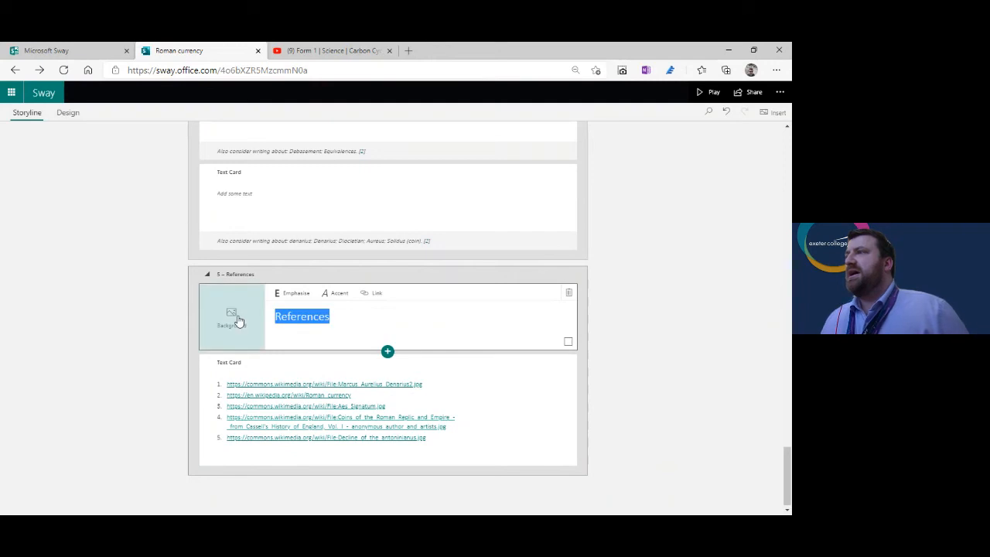
left_click(388, 355)
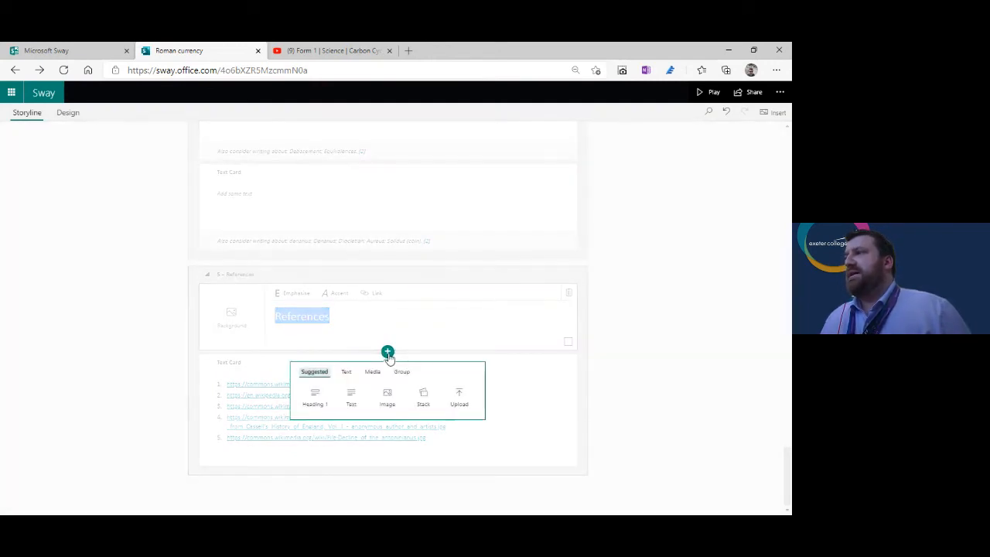
left_click(315, 398)
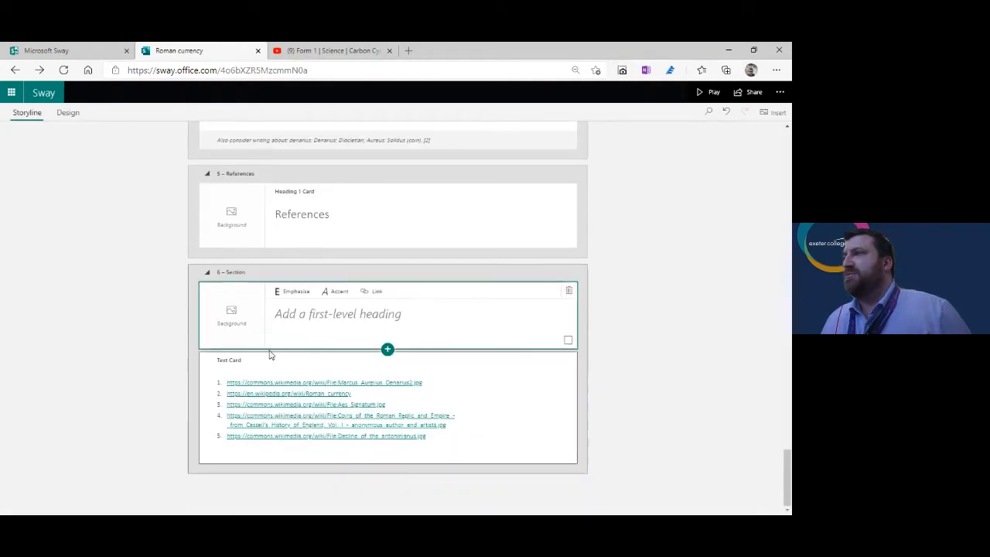
left_click_drag(272, 353, 271, 294)
left_click(310, 423)
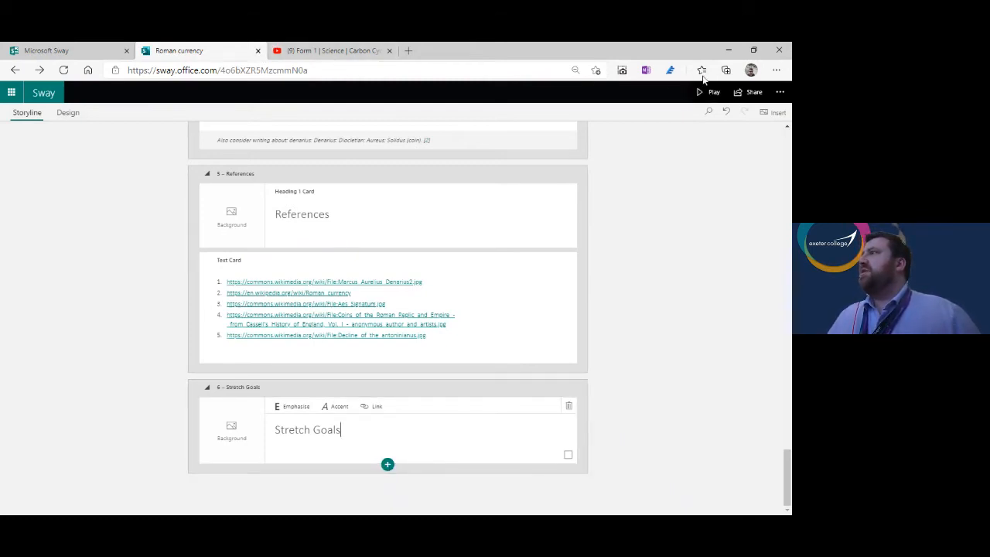
Open the collection's Explained | World's Water Crisis | FULL EPISODE | Netflix video in a new tab and bring up its share options
left_click(727, 70)
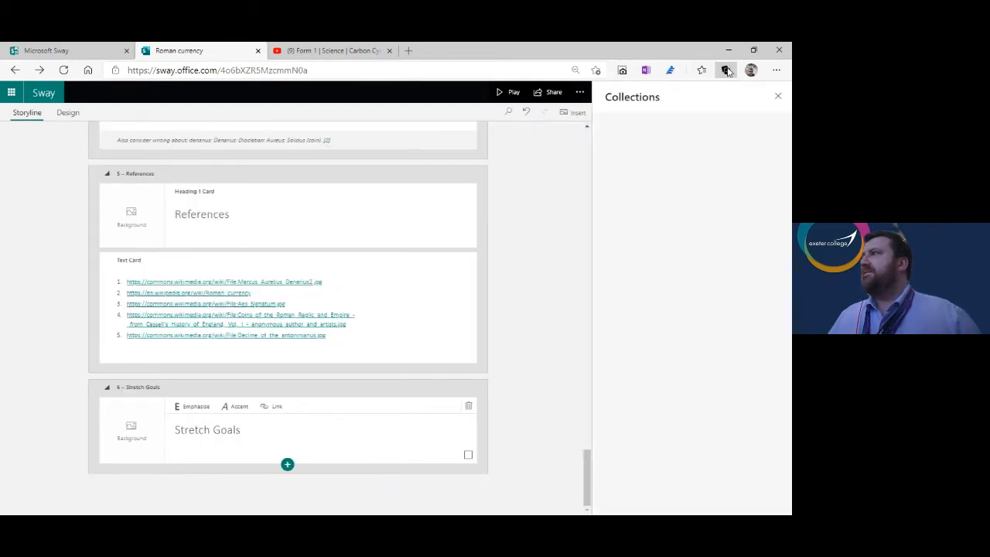
left_click(641, 172)
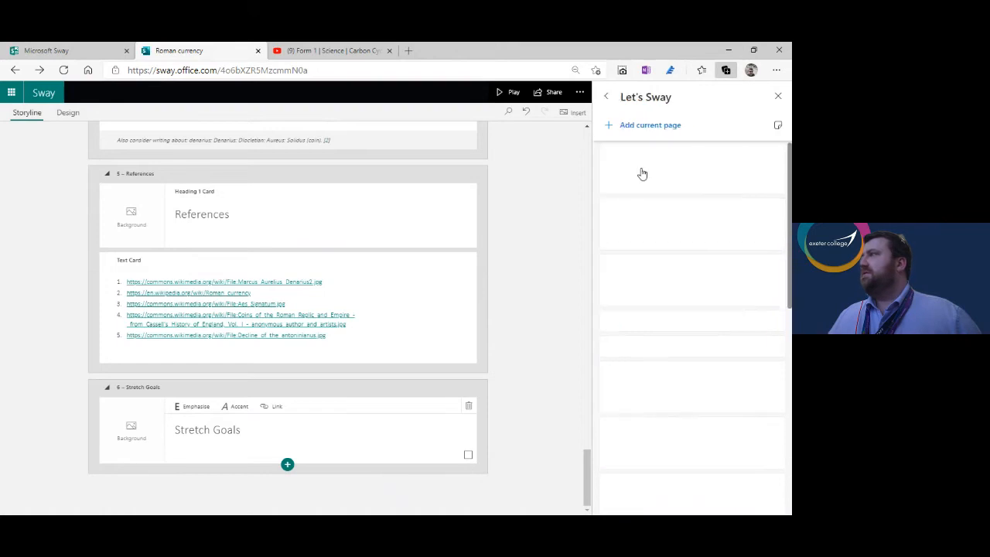
scroll(727, 334, "down", 8)
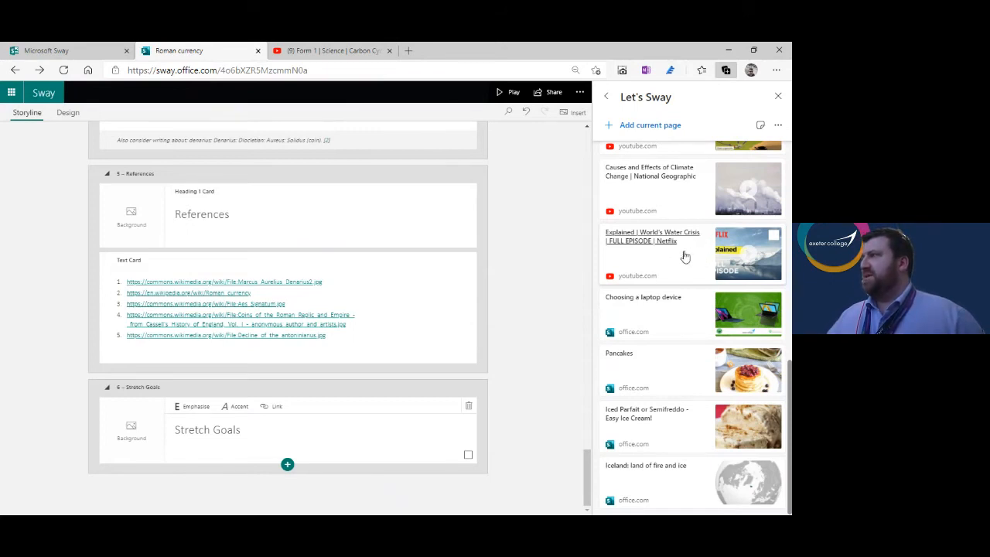
right_click(672, 246)
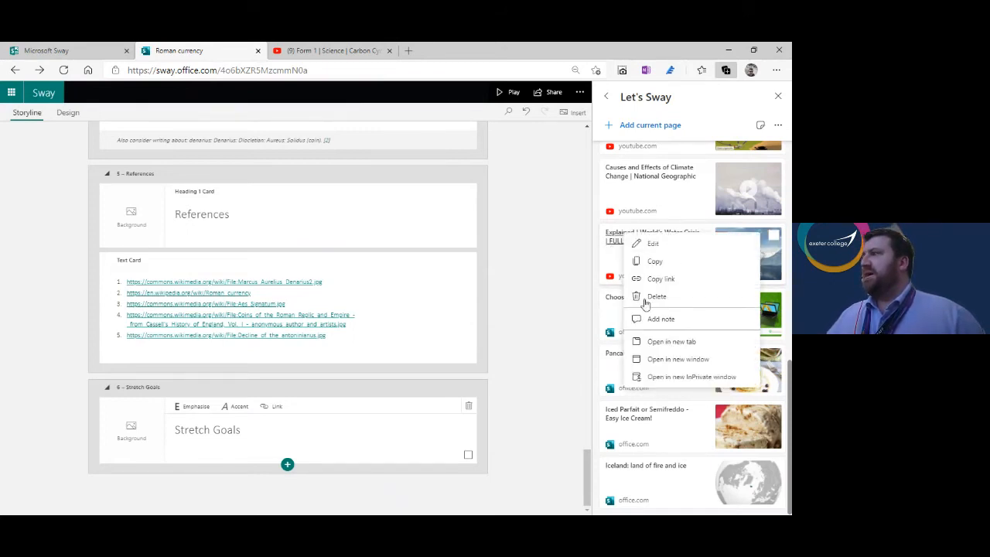
left_click(670, 344)
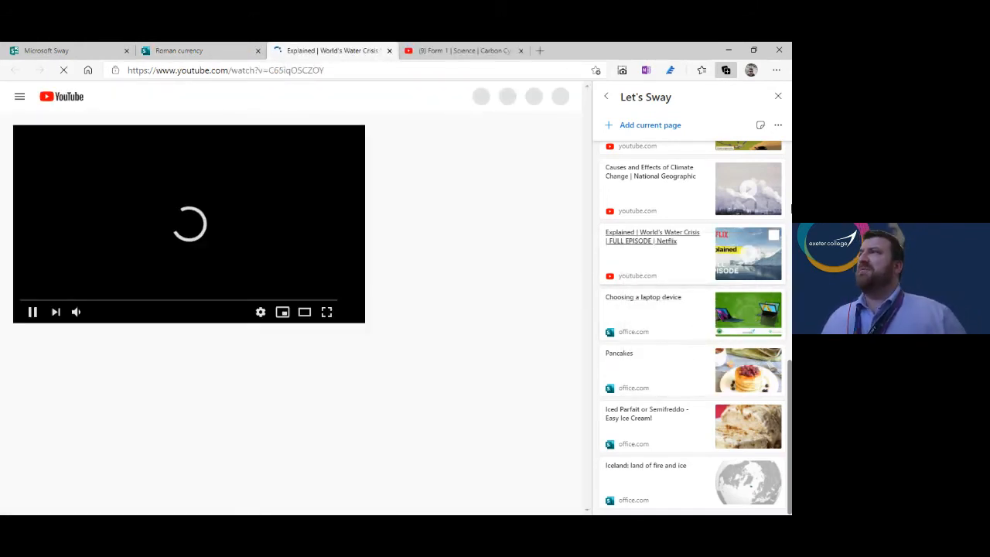
left_click(344, 69)
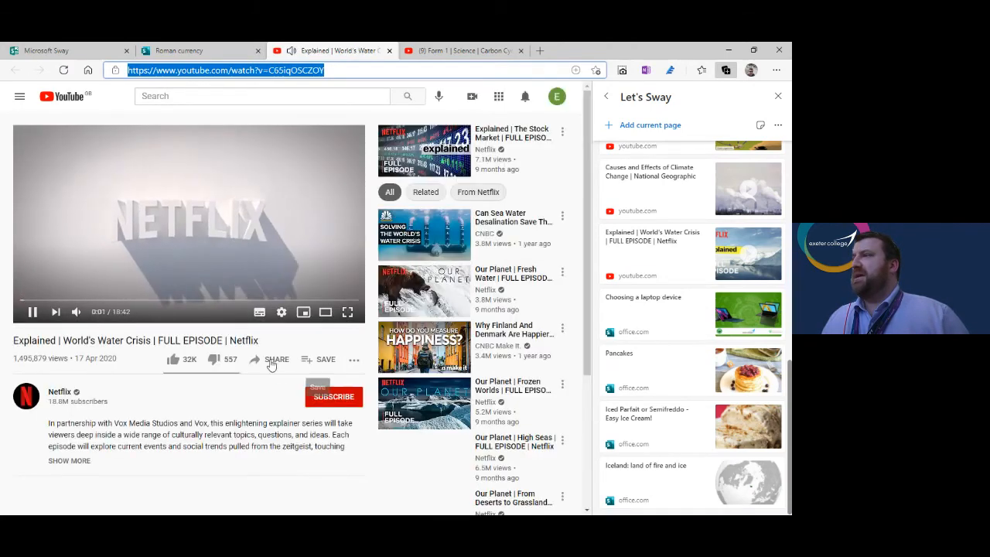
left_click(272, 358)
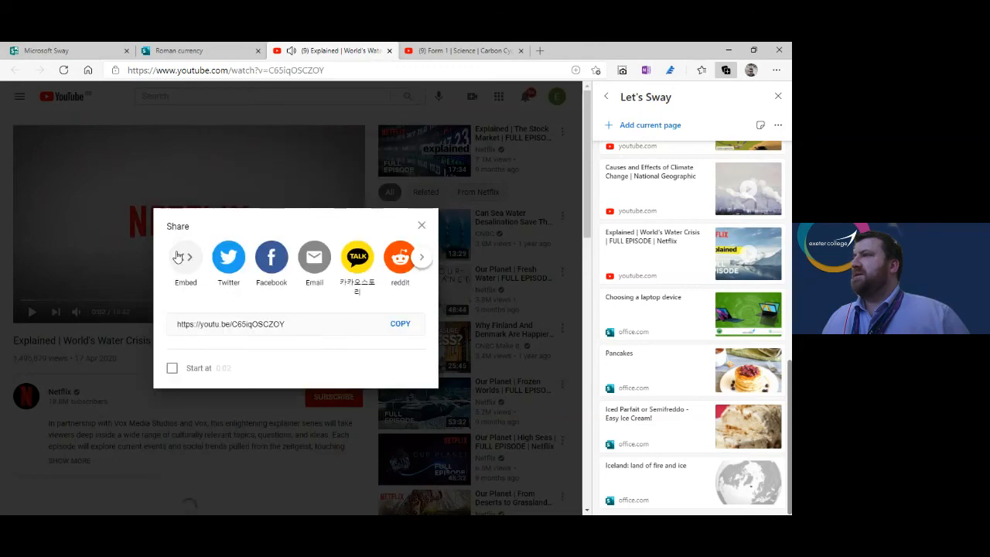
Select the full embed code of the Explained | World's Water Crisis video and return to the Roman currency Sway
left_click(180, 258)
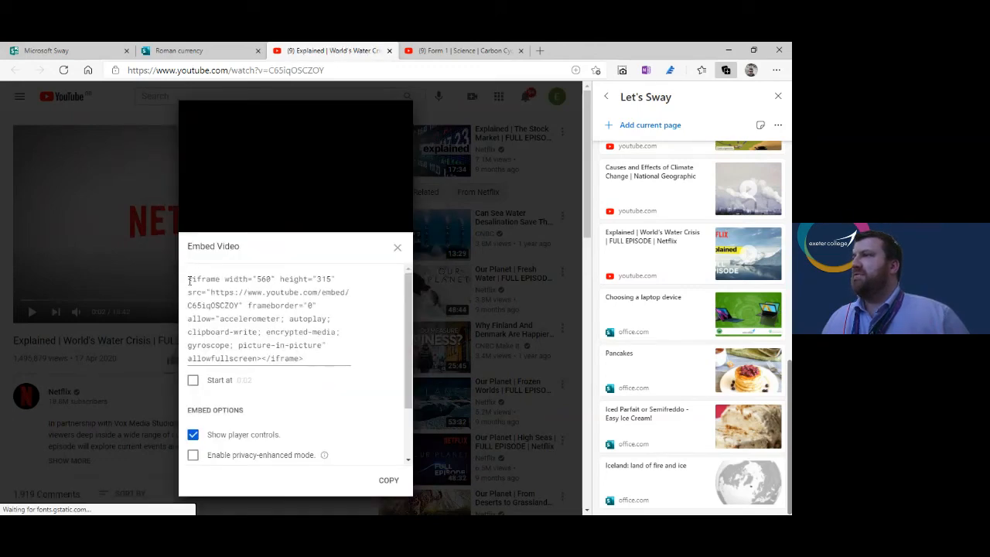
left_click_drag(190, 281, 343, 380)
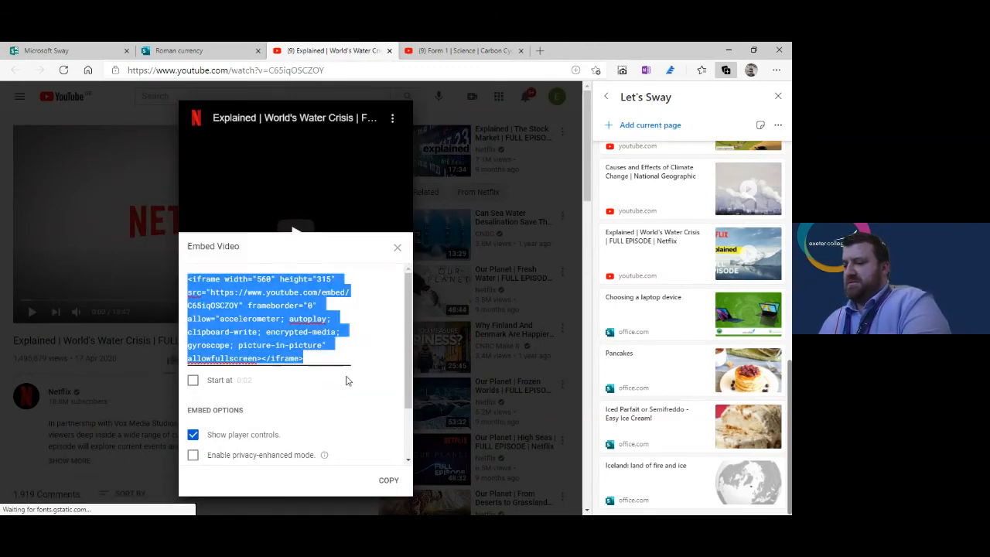
left_click(209, 53)
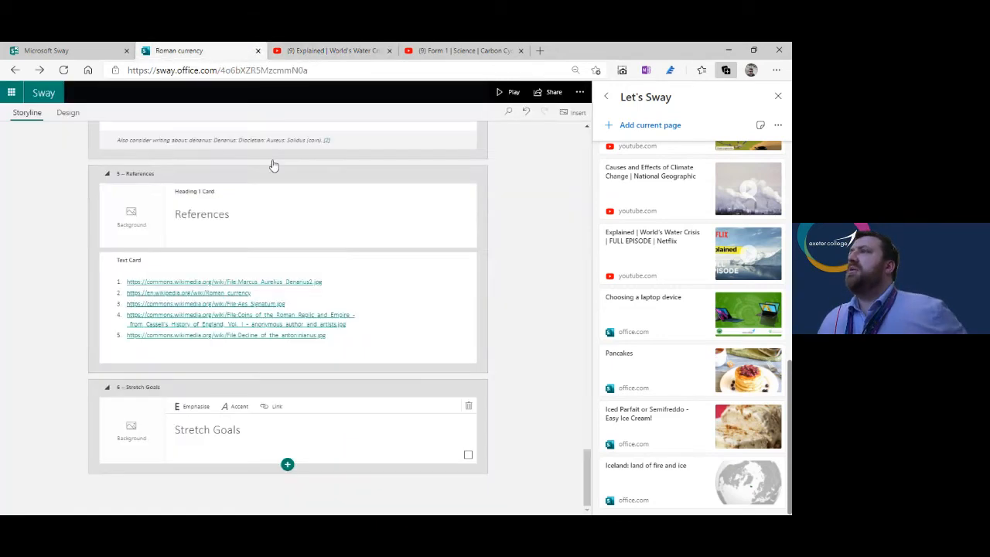
Add an Embed card below the Stretch Goals heading, paste the video's embed code into it and give it the strongest emphasis
left_click(287, 465)
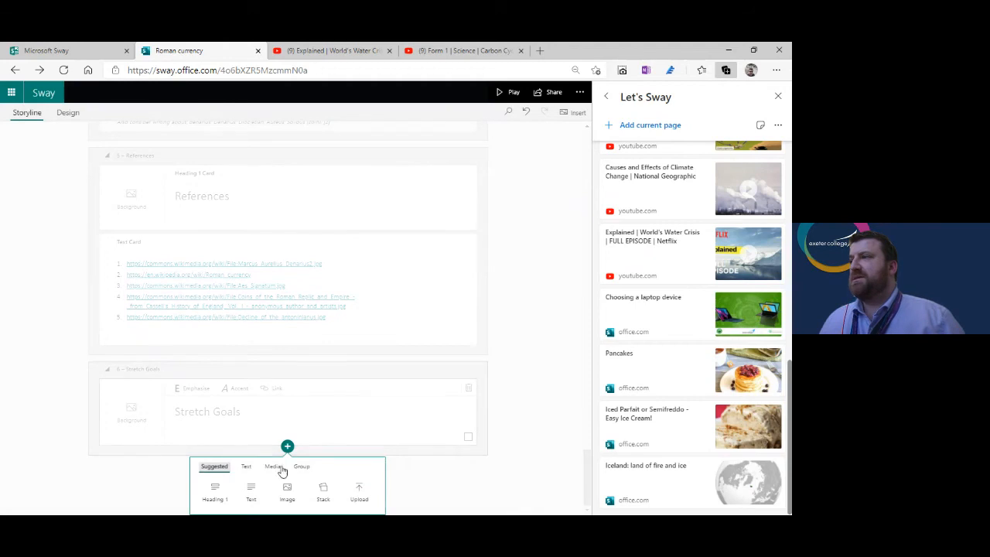
left_click(282, 468)
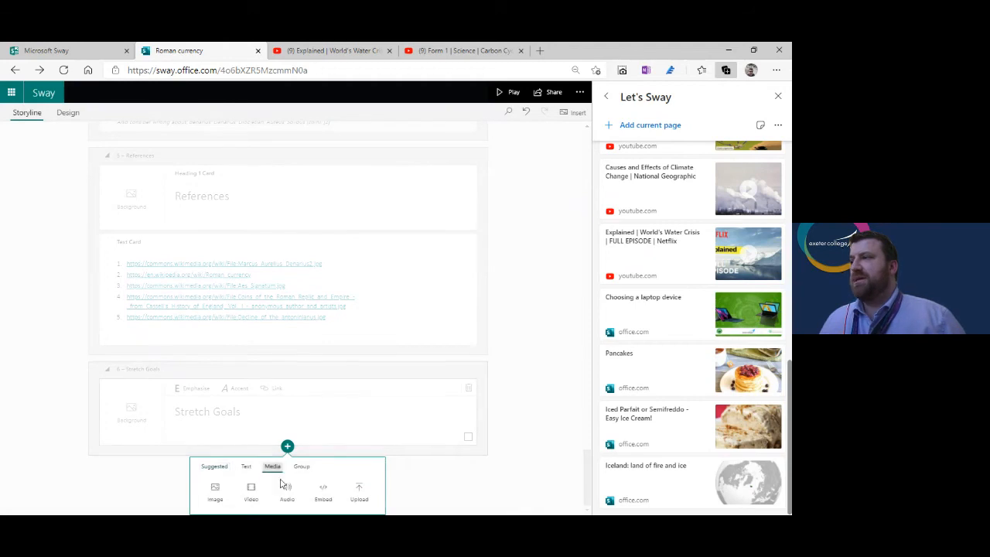
left_click(323, 493)
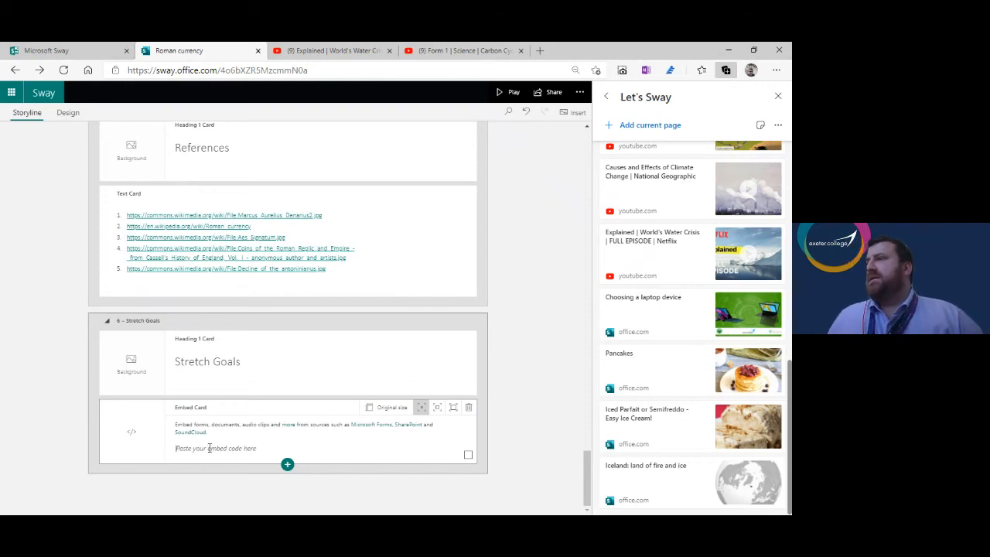
key("ctrl+v")
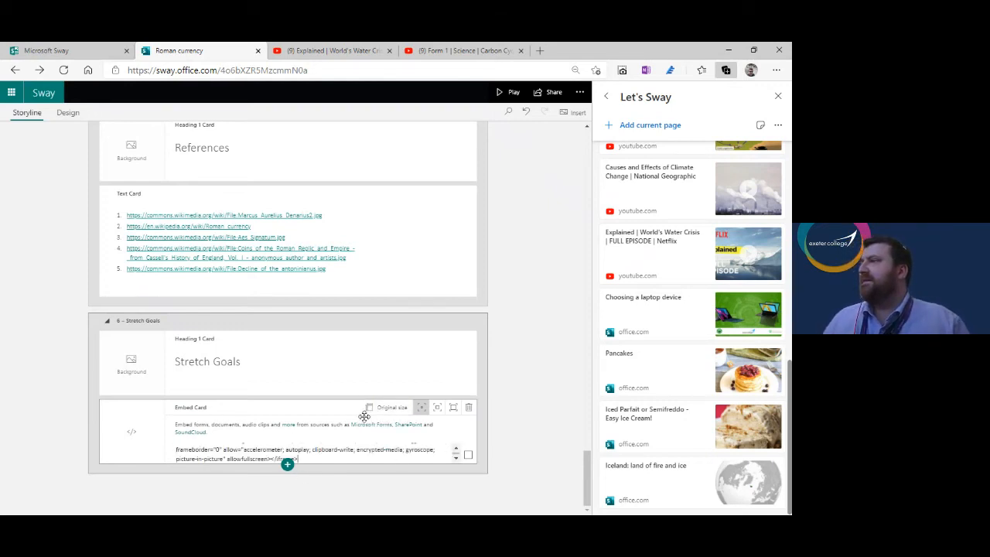
left_click(453, 409)
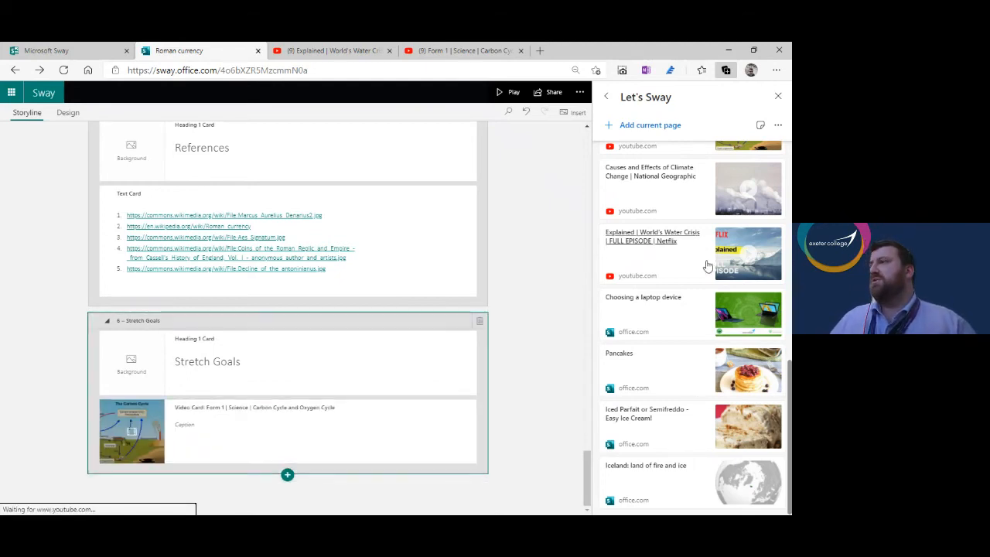
left_click(528, 275)
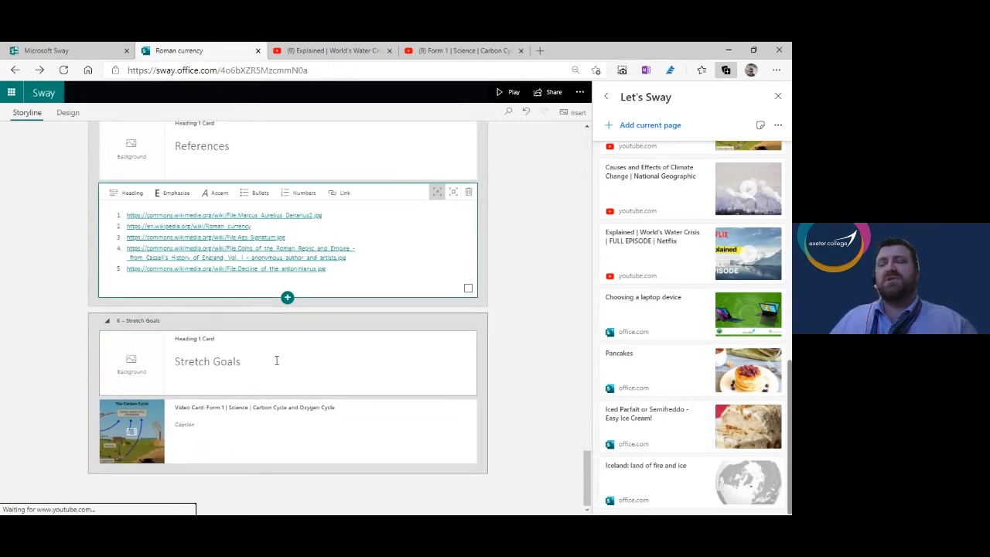
Copy the link of the second Exeter College EdTechDemo - Webinar Feedback entry in the Let's Sway collection
left_click(265, 481)
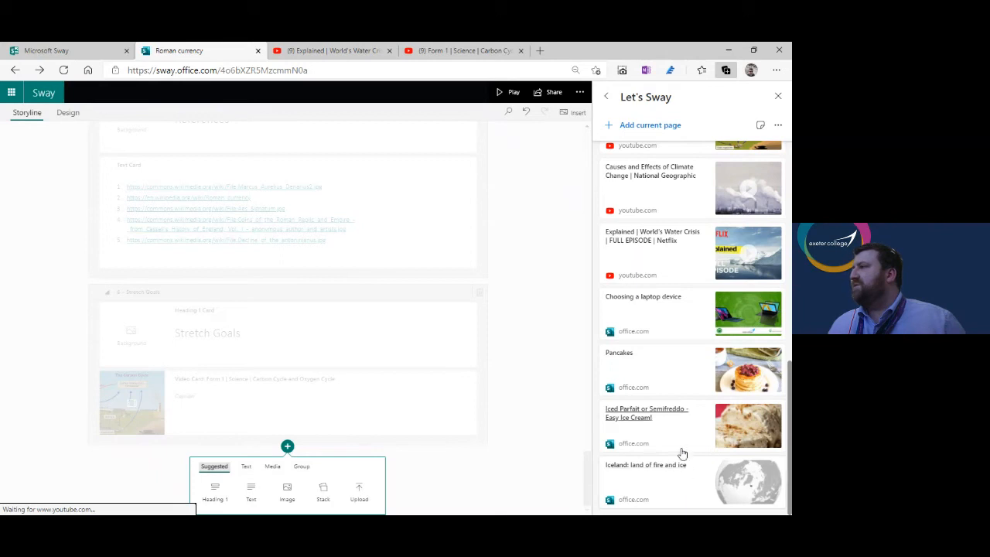
scroll(681, 451, "up", 1)
scroll(680, 449, "up", 5)
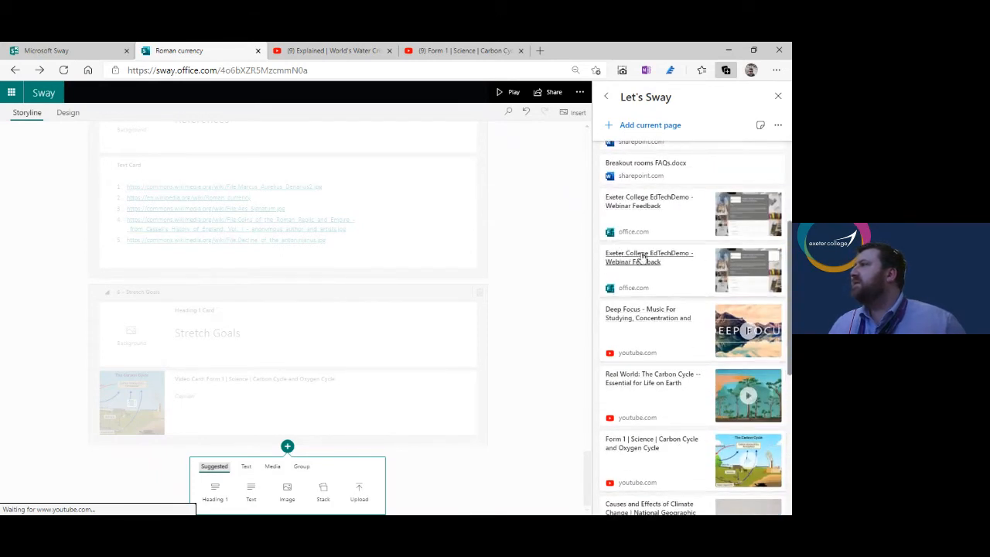
mouse_move(641, 257)
left_mouse_down()
mouse_move(646, 279)
mouse_move(646, 258)
left_mouse_up()
right_click(645, 260)
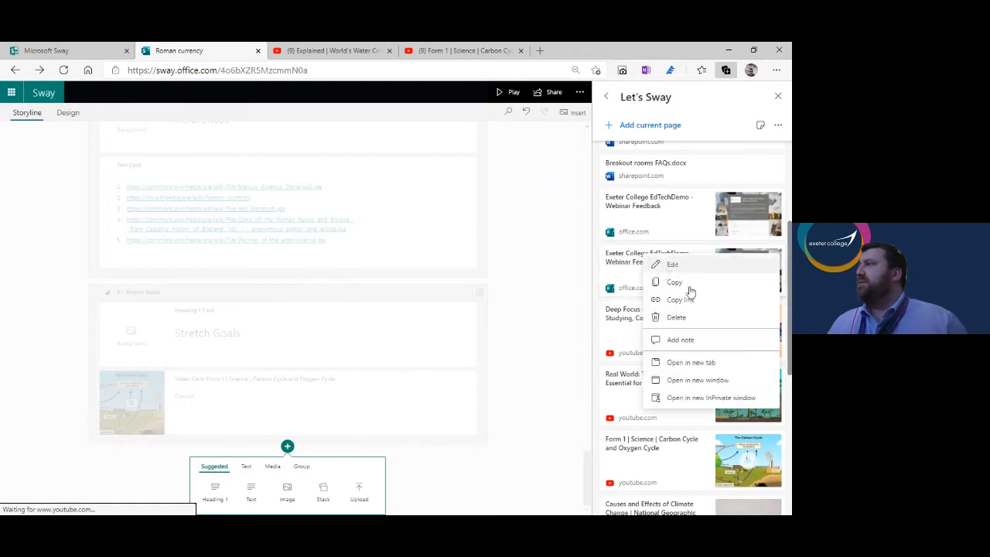
left_click(690, 305)
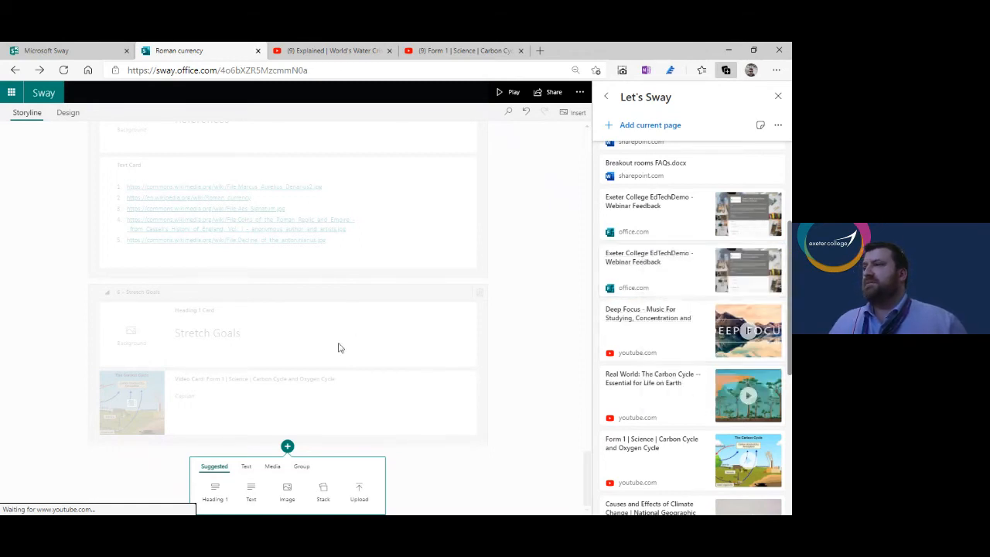
left_click(111, 473)
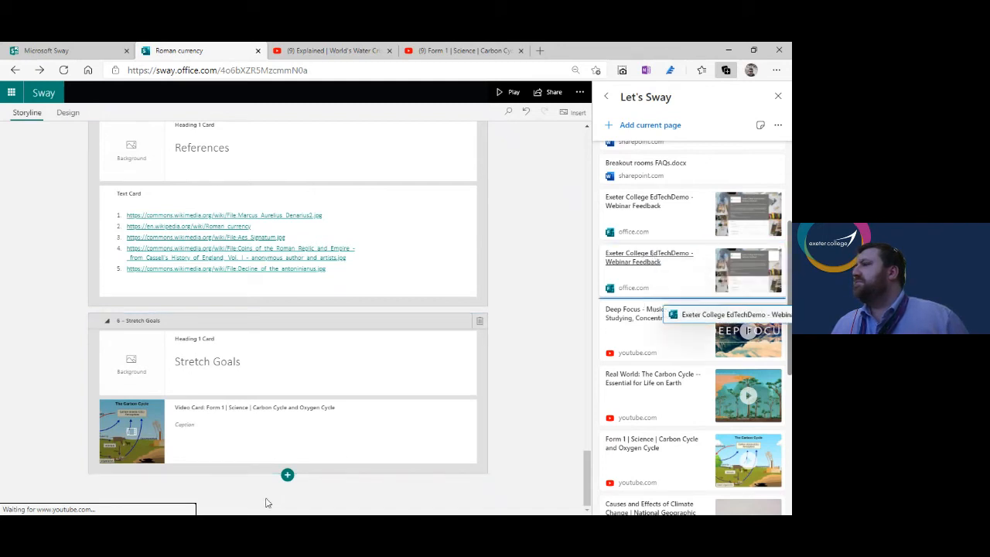
Try to embed the copied form link in a new Embed card below the Carbon Cycle video, and delete that card
left_click(287, 474)
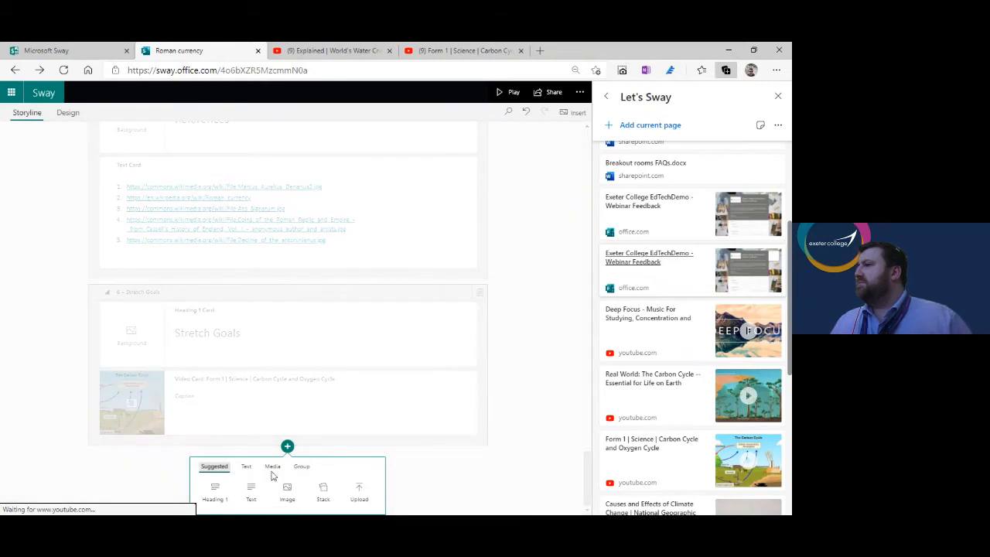
left_click(272, 468)
left_click(323, 491)
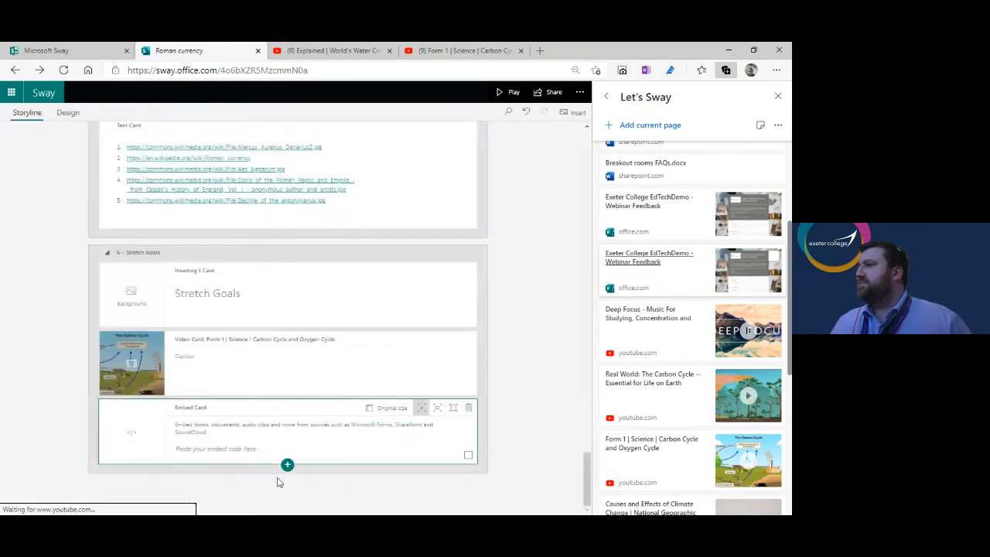
left_click(216, 448)
key("ctrl+v")
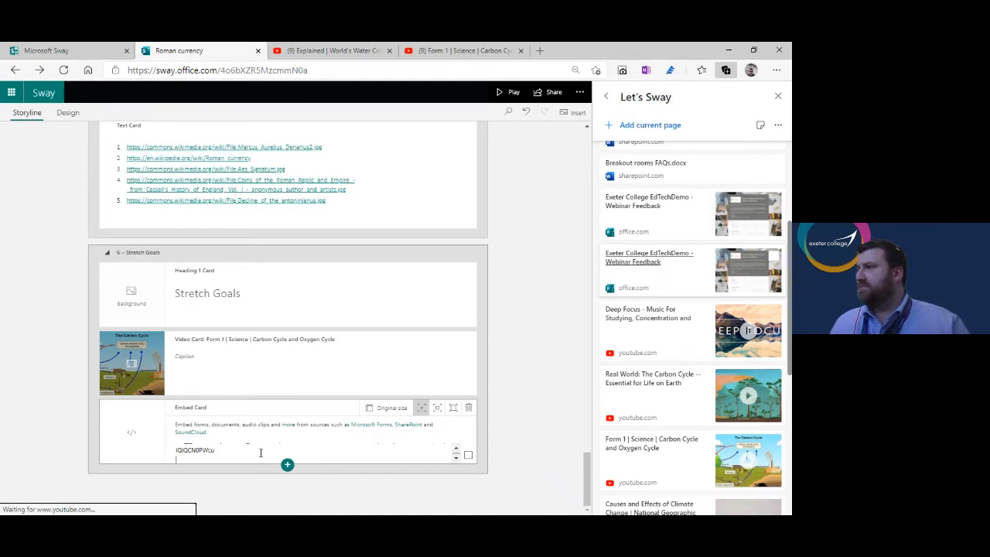
key("Return")
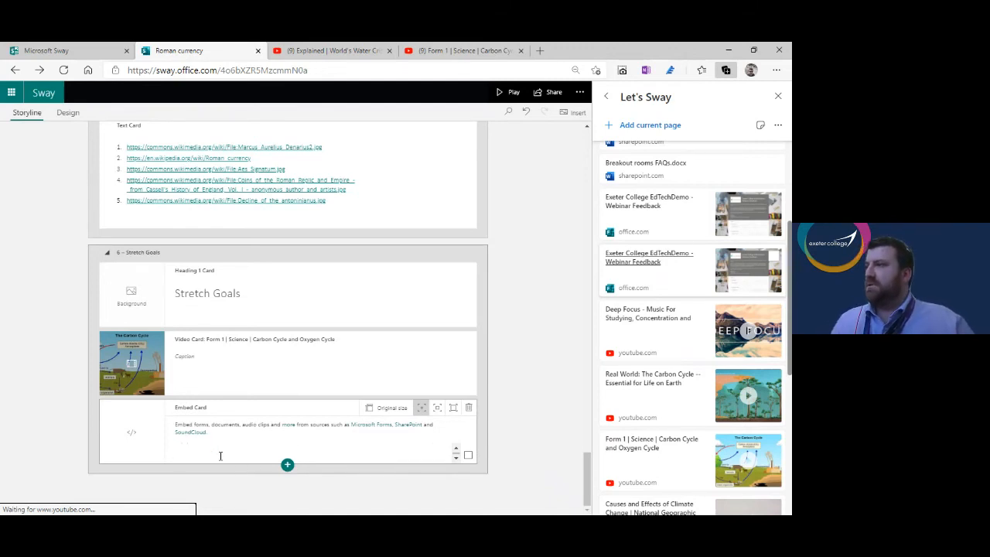
left_click(95, 476)
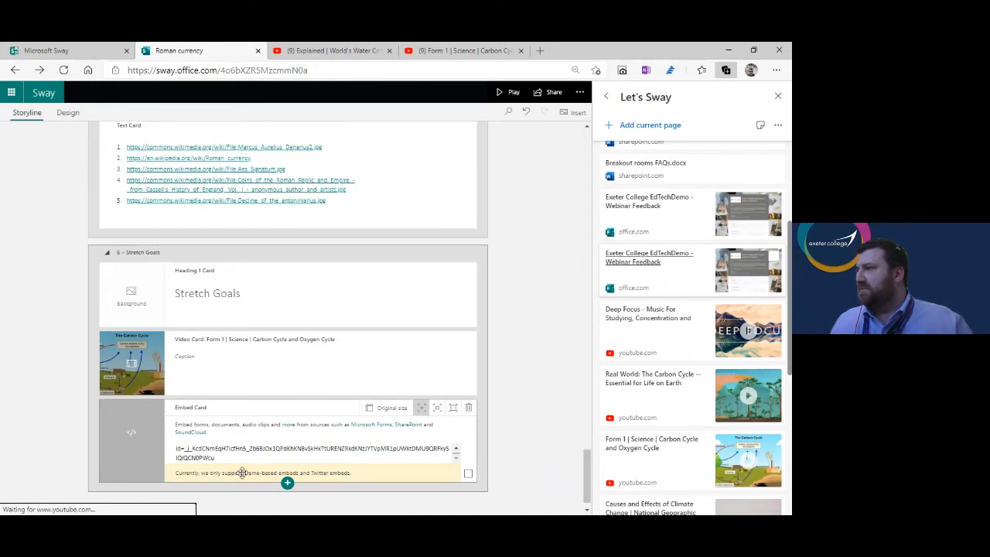
left_click(468, 407)
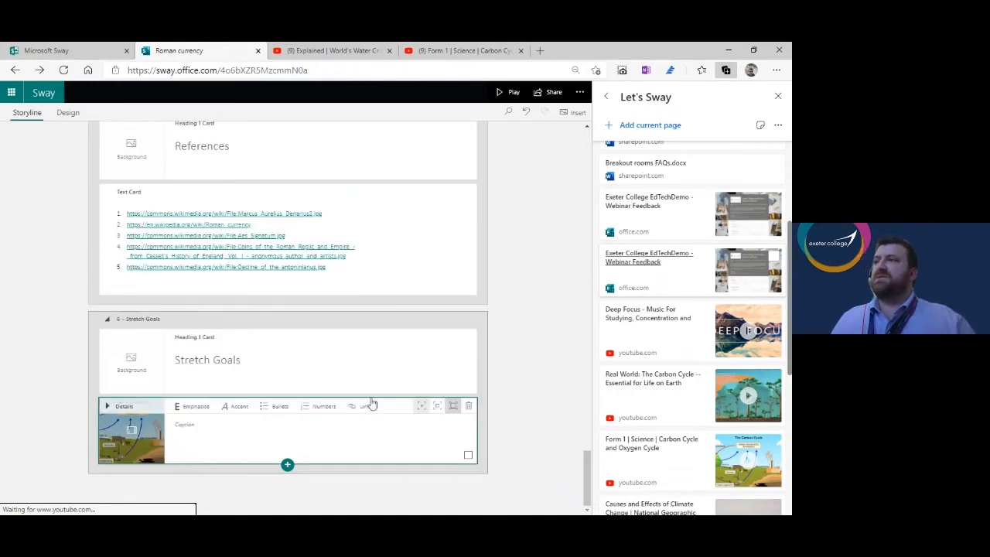
Open the second Exeter College EdTechDemo - Webinar Feedback entry from the collection in a new browser tab
left_click(286, 465)
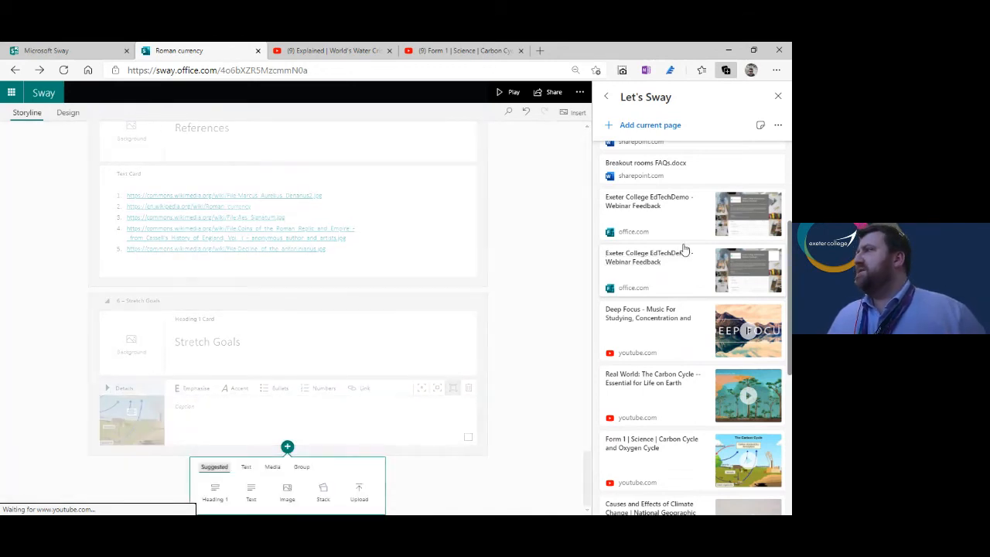
left_click(642, 261)
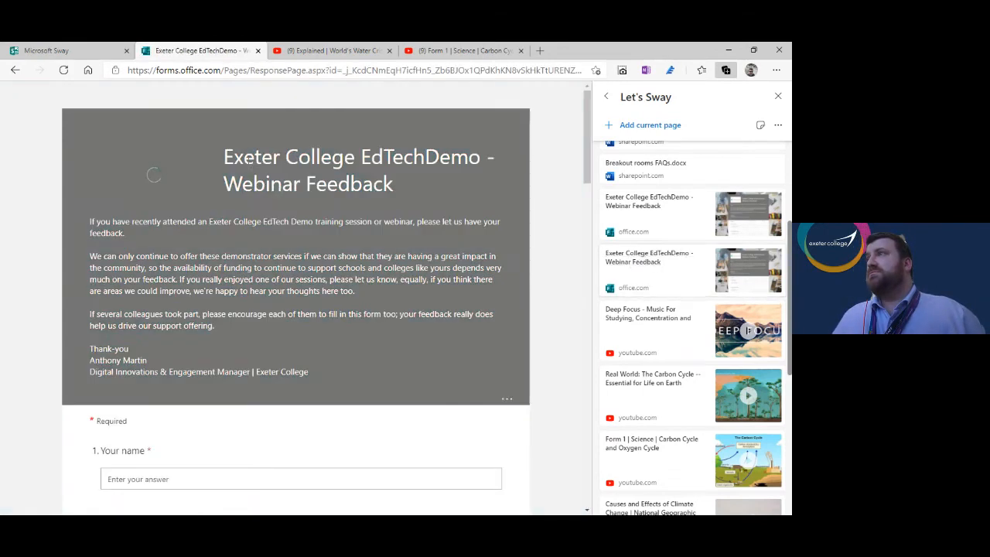
left_click(15, 70)
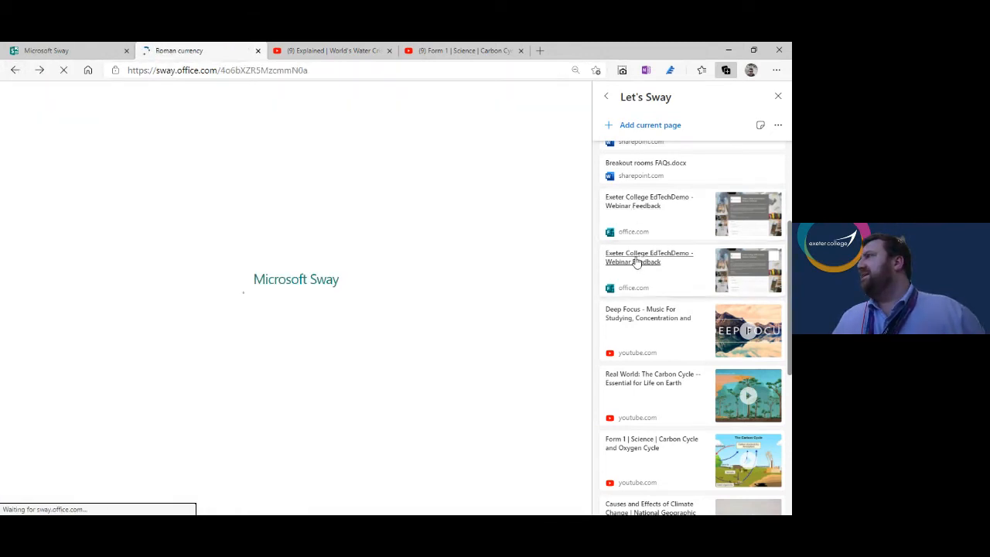
right_click(636, 261)
left_click(685, 366)
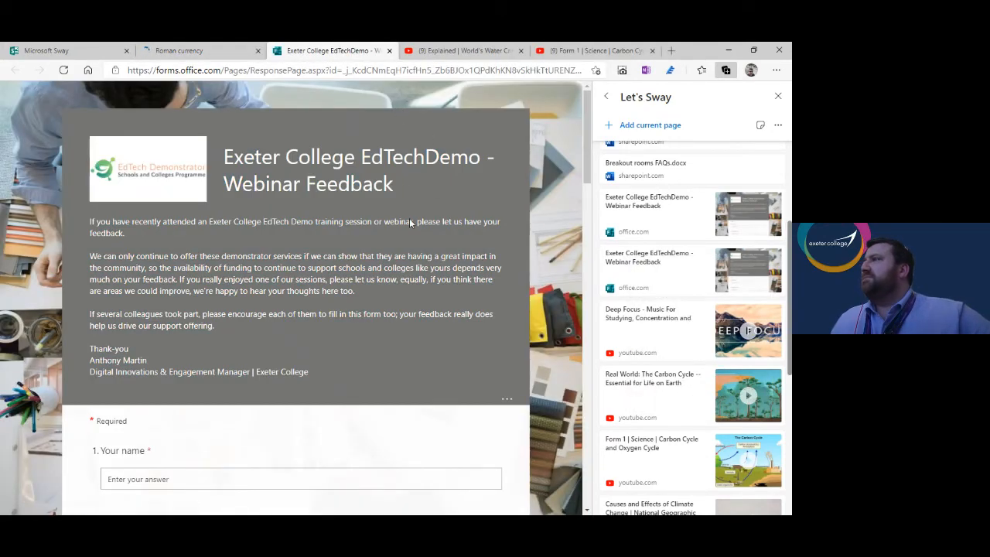
Look through the feedback form's response page, load the other collection entry and check the form's extra options
scroll(400, 239, "down", 4)
scroll(403, 241, "up", 4)
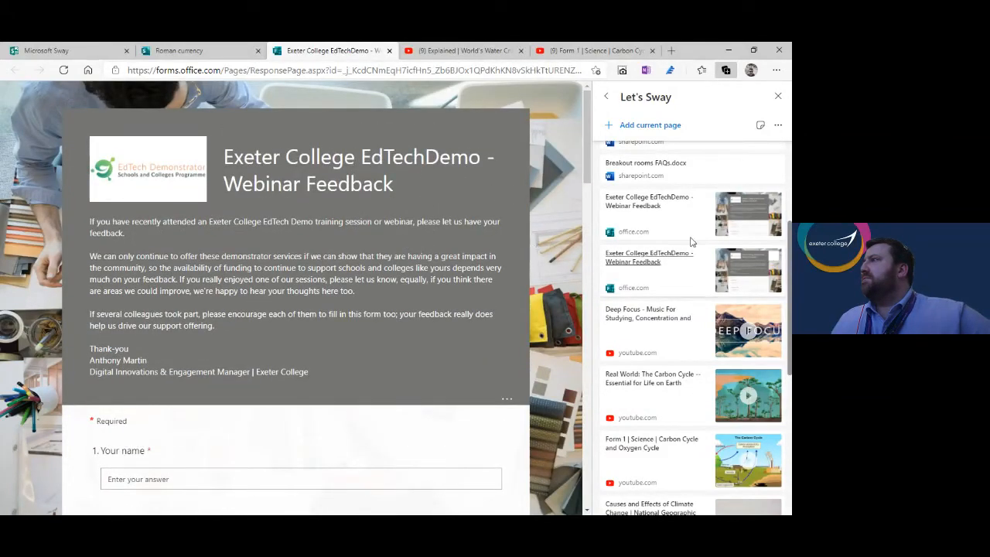
left_click(641, 206)
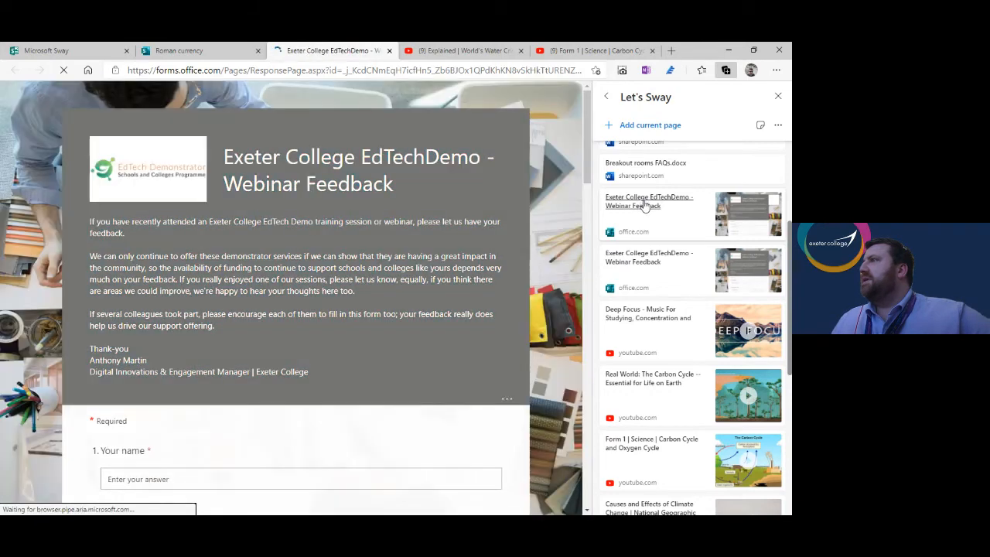
scroll(658, 247, "down", 2)
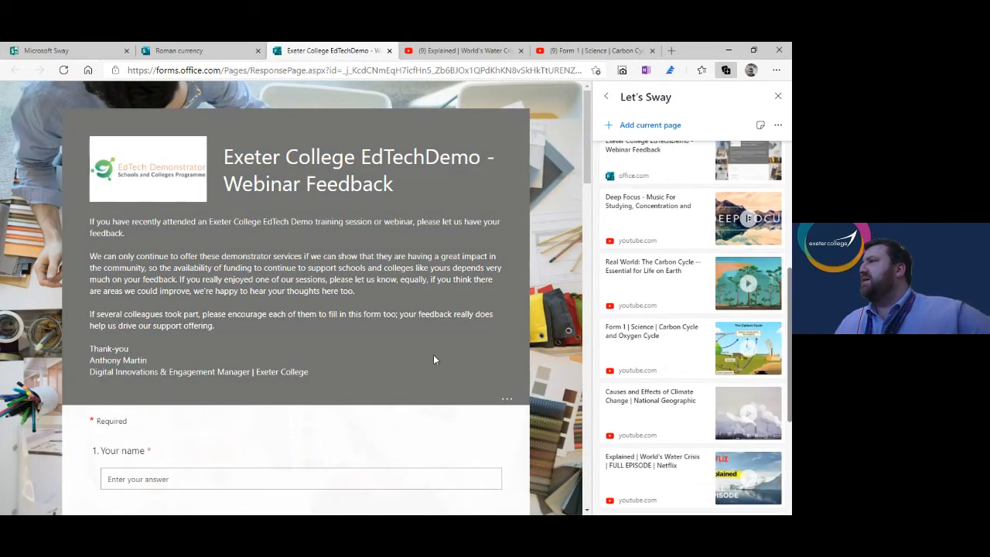
left_click(507, 399)
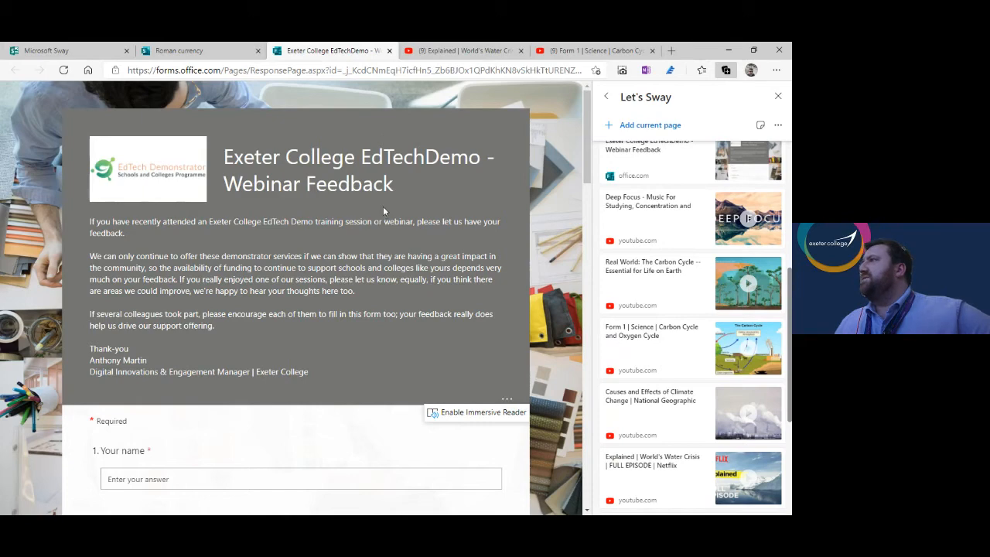
Switch to Microsoft Forms and open the Exeter College EdTechDemo - Webinar Feedback form for editing
left_click(62, 50)
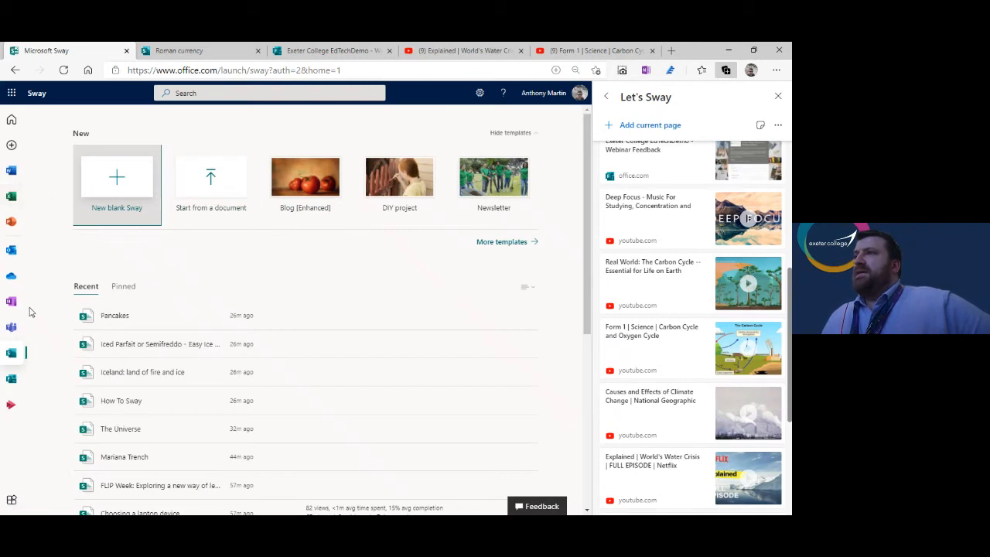
left_click(11, 379)
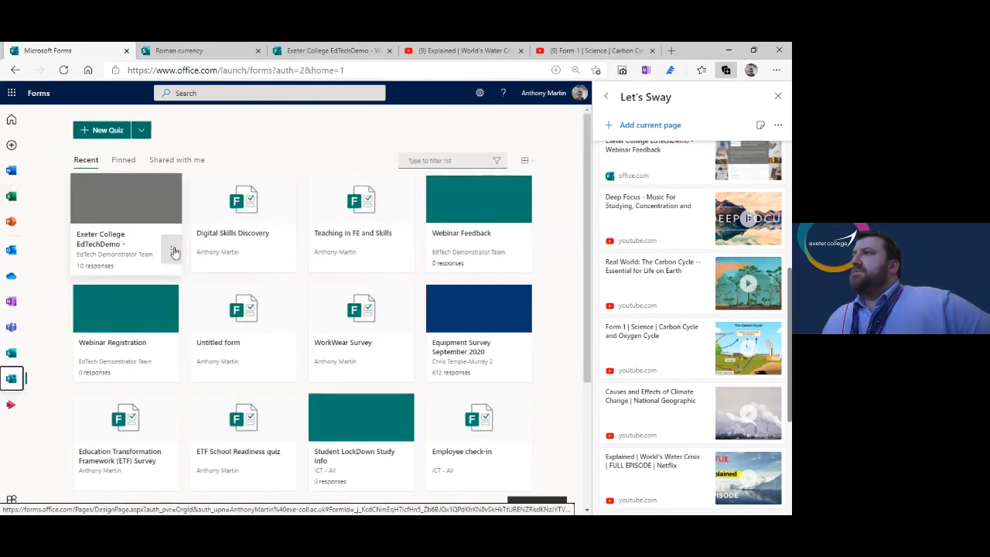
left_click(115, 247)
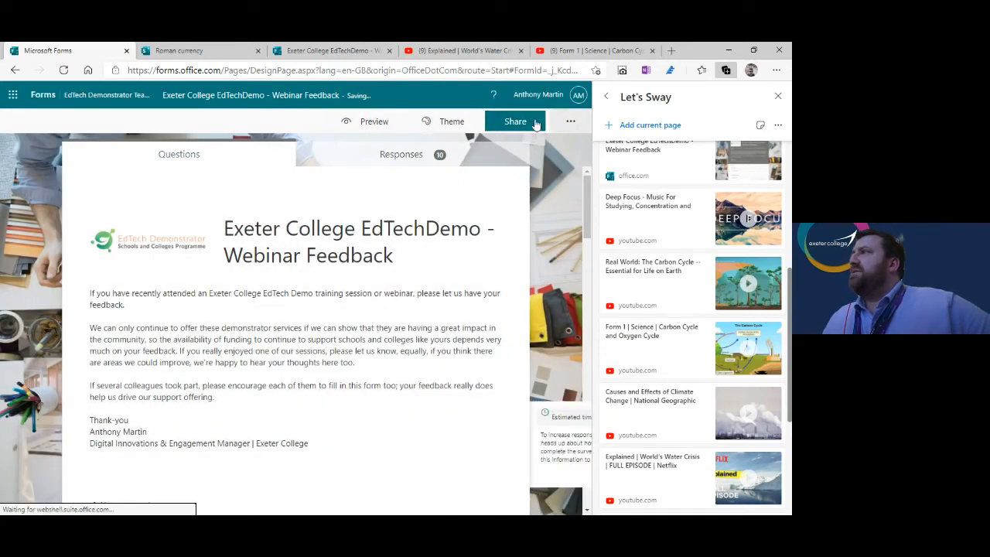
Copy the feedback form's embed code from its sharing options
left_click(511, 122)
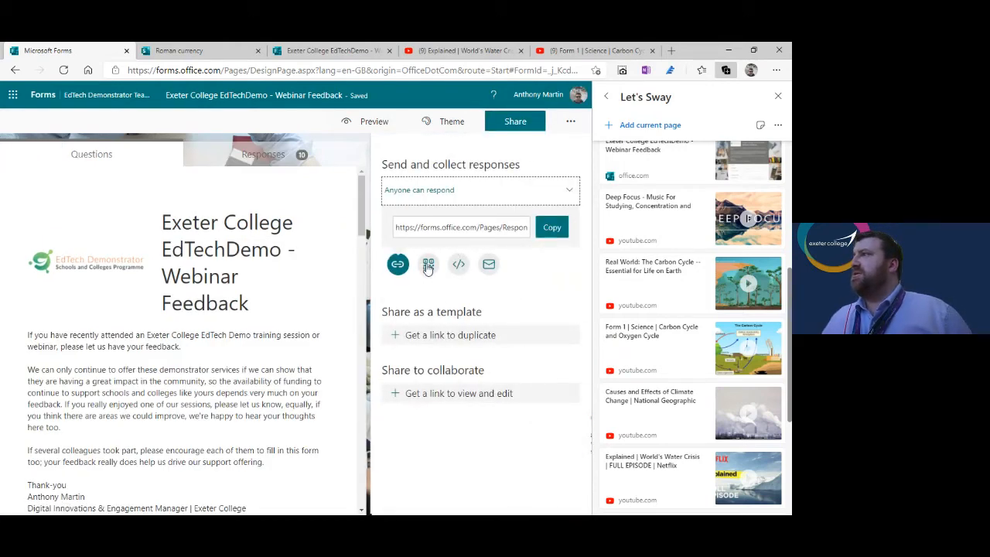
left_click(460, 267)
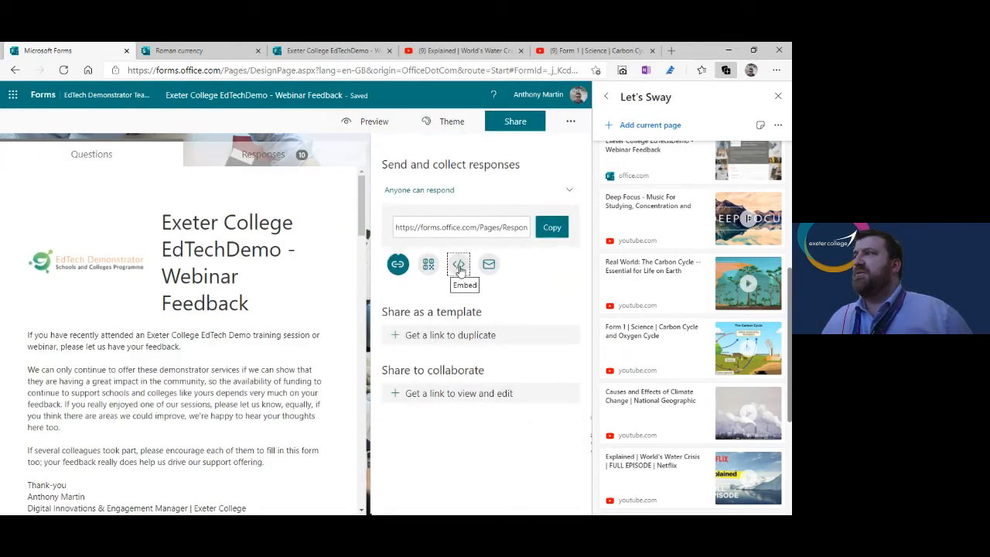
left_click(459, 267)
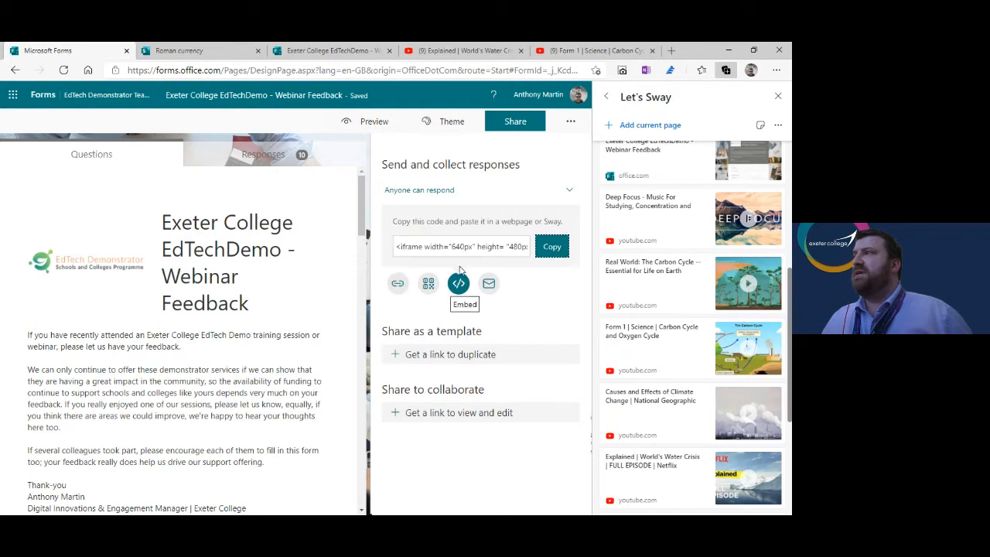
left_click(546, 246)
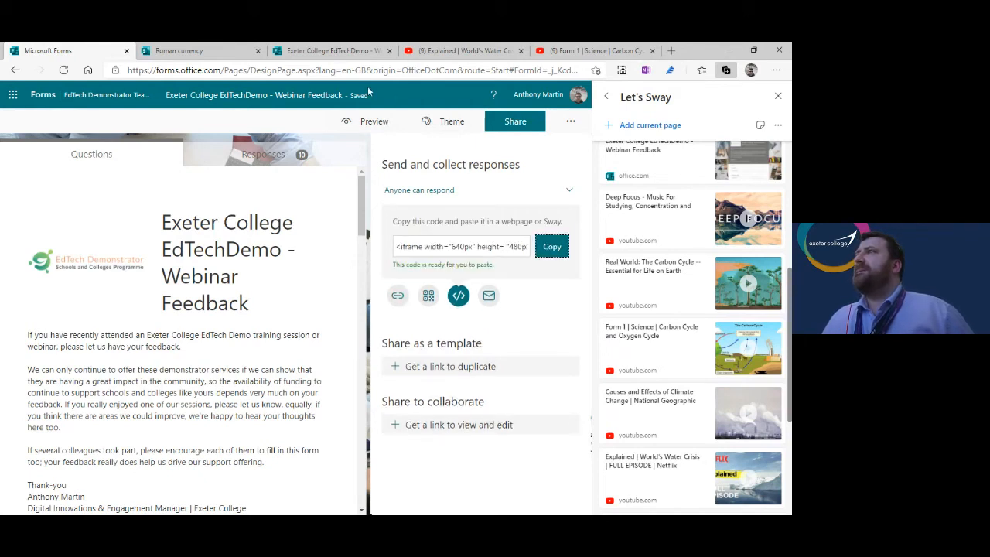
Add an Embed card after the carbon cycle video in the Roman currency Sway's Stretch Goals section and paste the form's embed code into it
left_click(186, 52)
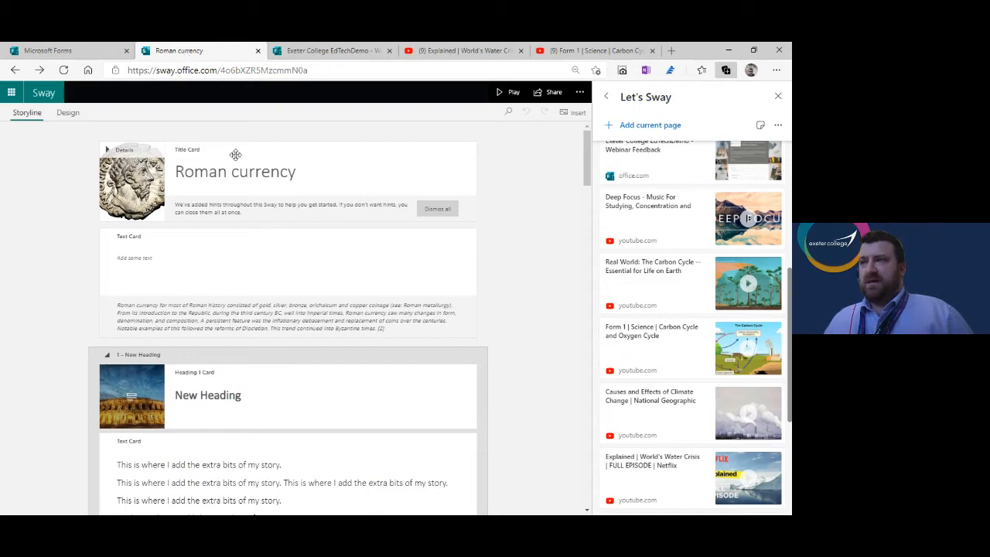
scroll(262, 288, "down", 6)
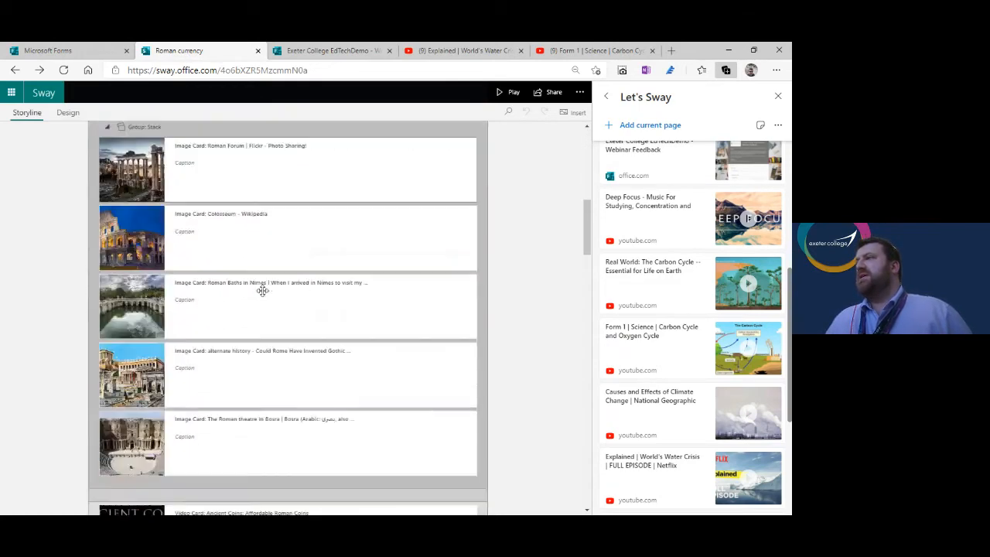
scroll(263, 289, "down", 10)
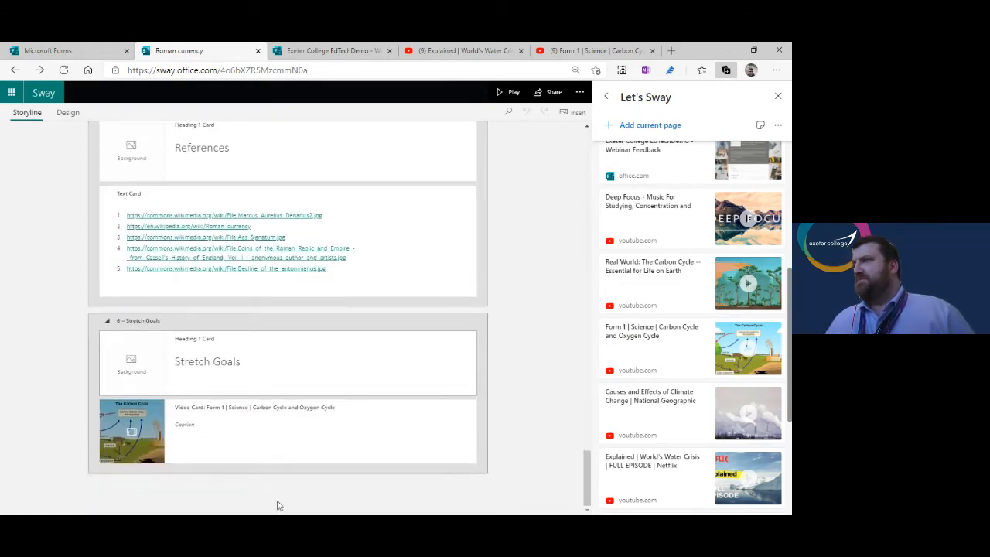
left_click(279, 478)
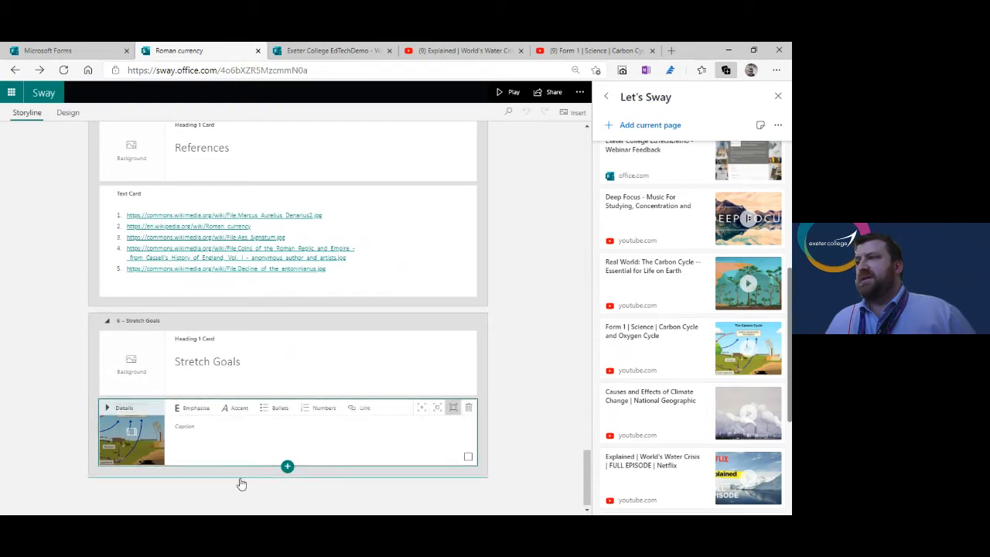
left_click(287, 467)
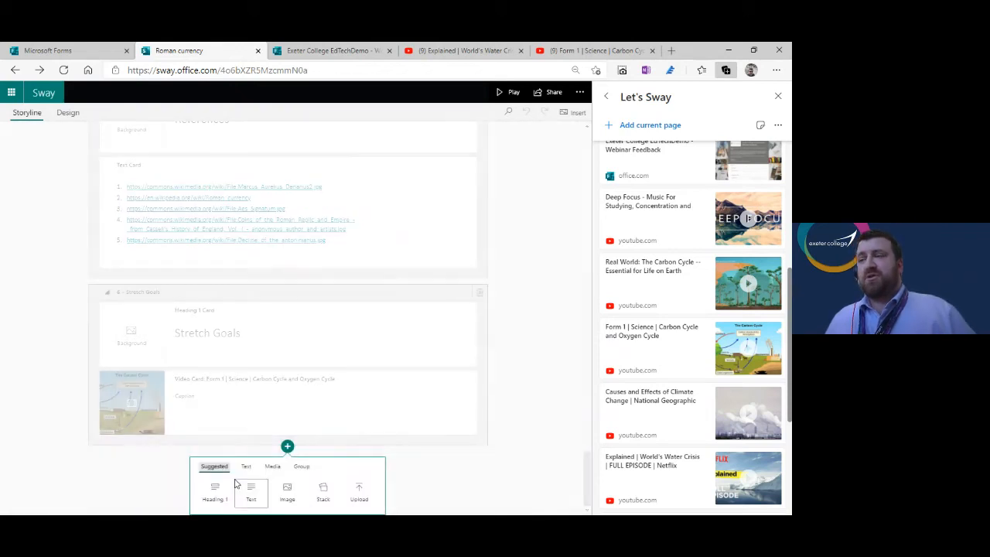
left_click(272, 467)
left_click(322, 490)
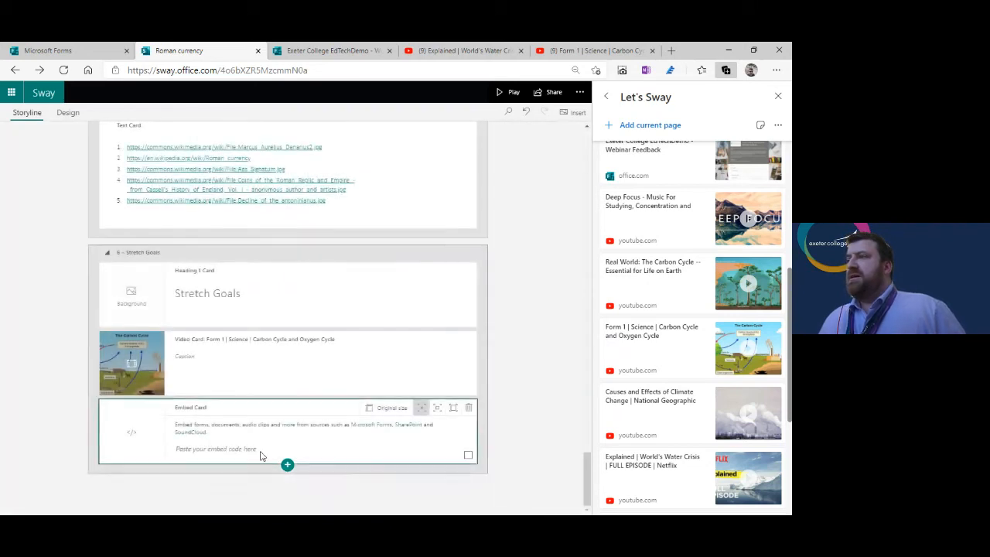
left_click(208, 449)
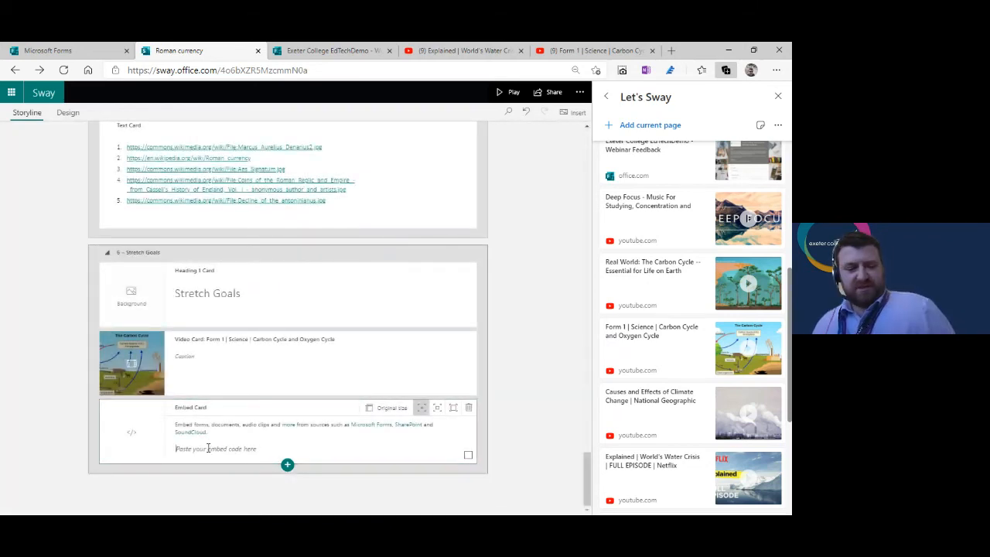
key("ctrl+v")
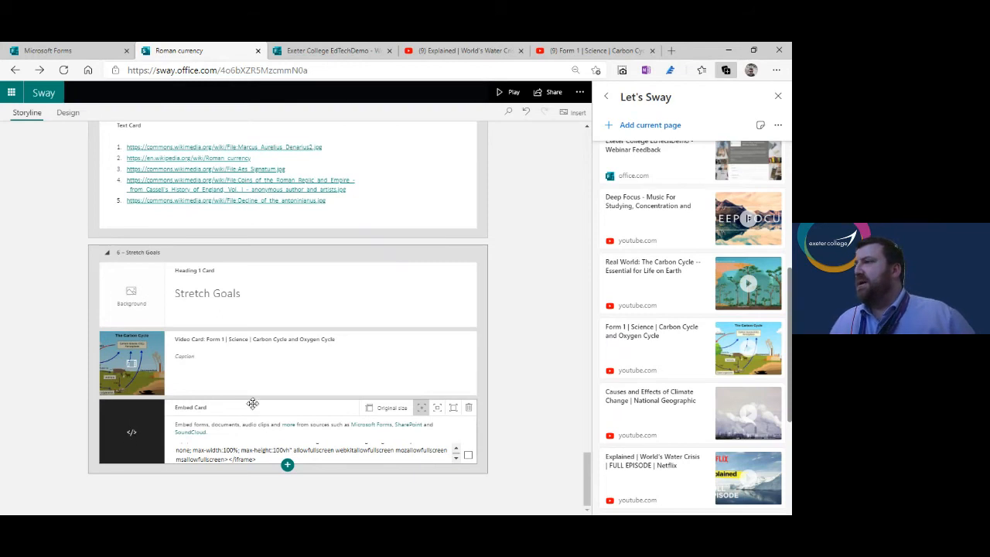
Add a first-level heading titled "Quiz: Test your knowledge" after Stretch Goals and move the Embed card beneath it
left_click(286, 465)
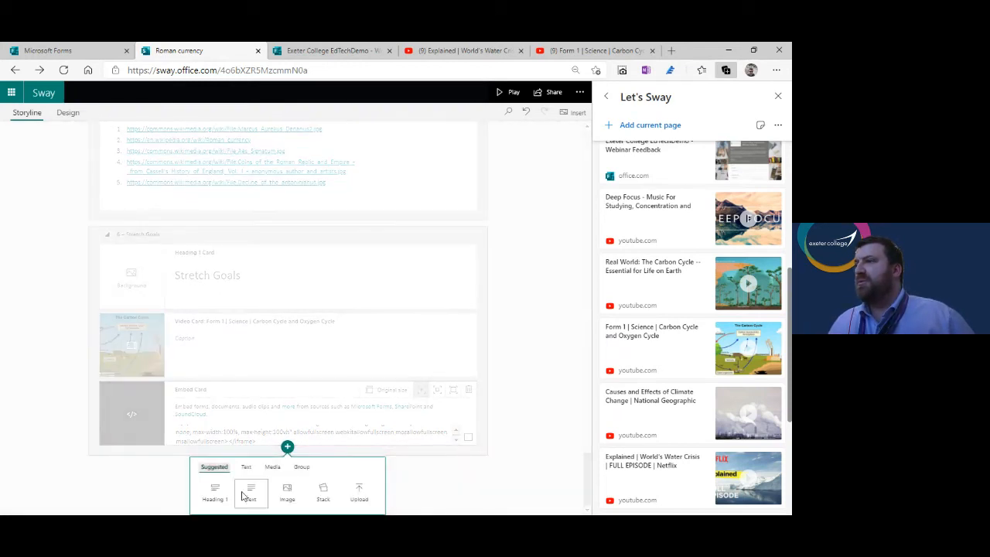
left_click(214, 493)
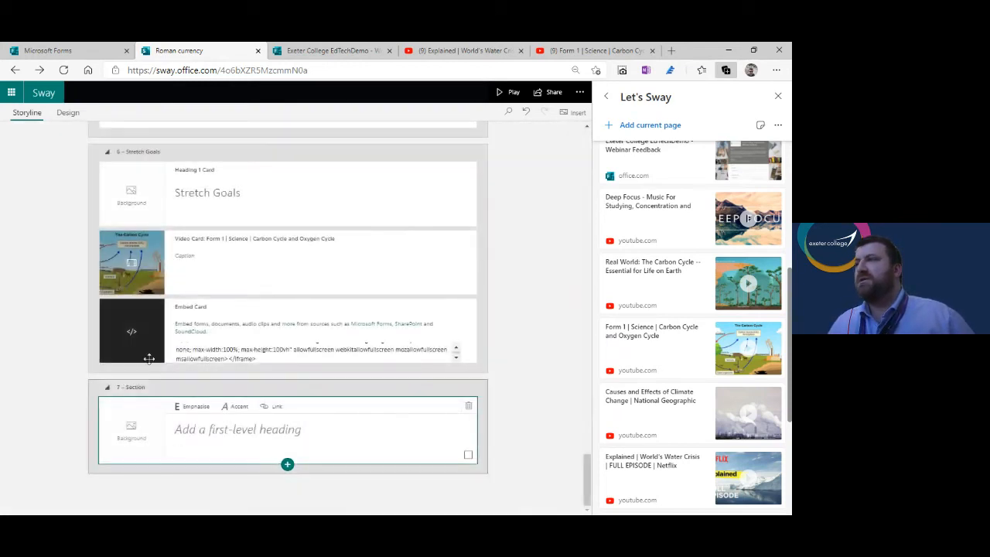
left_click_drag(148, 358, 224, 383)
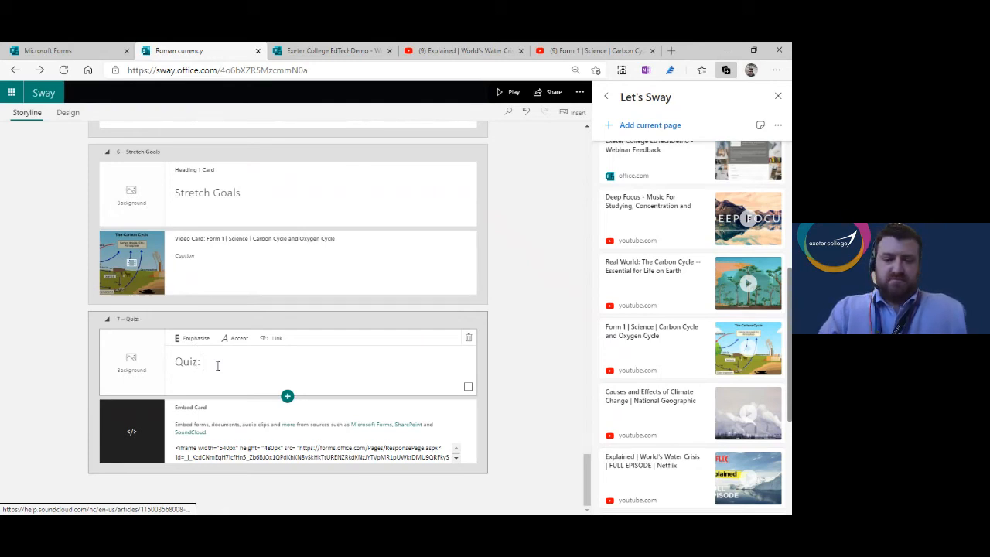
type("t your knowledge")
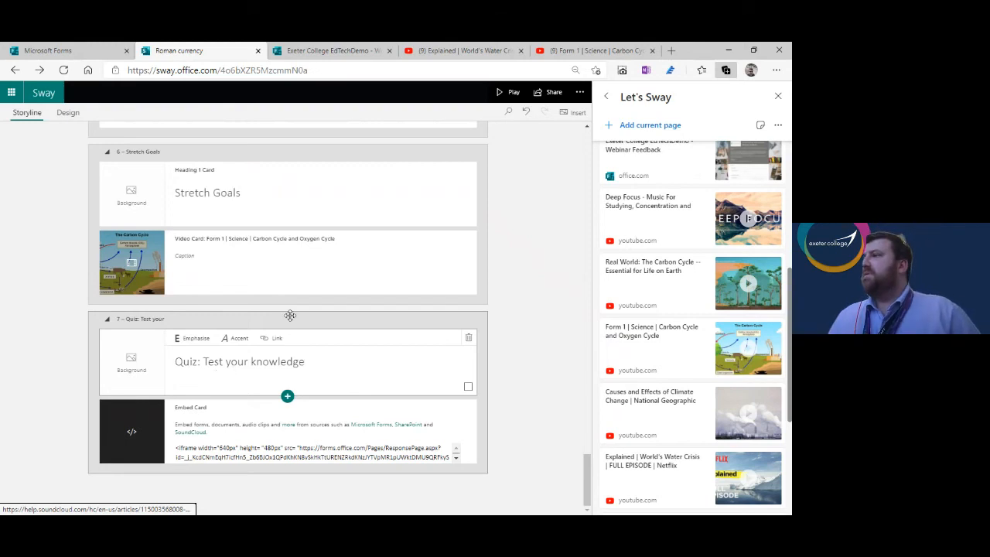
left_click(521, 292)
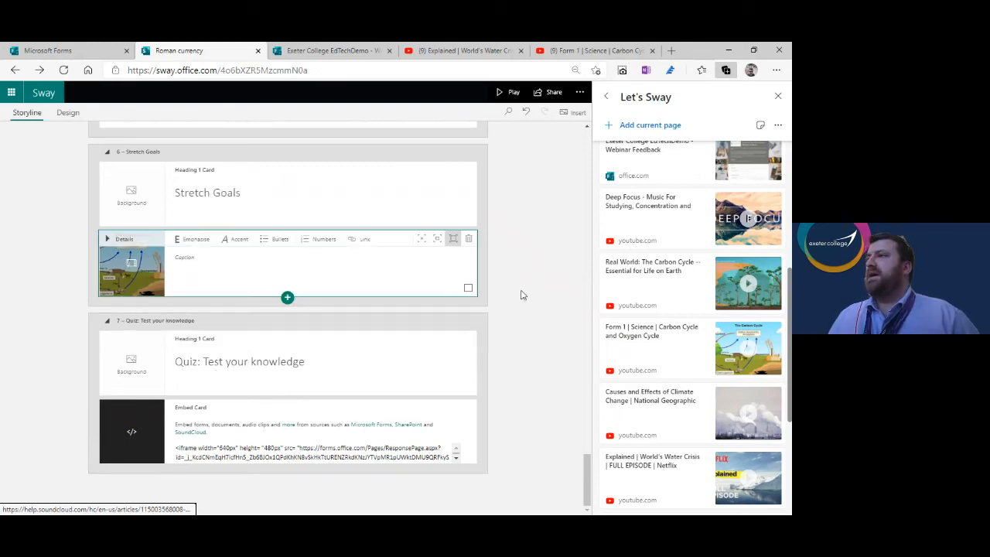
Close the Let's Sway collection, play the Sway and review the Stretch Goals video and the feedback form embedded in the quiz section
left_click(778, 96)
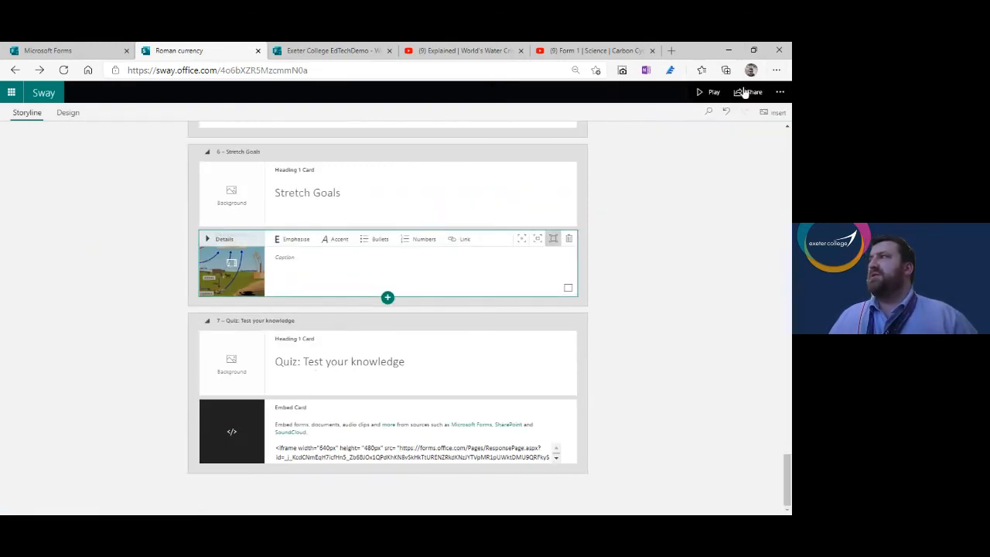
left_click(712, 93)
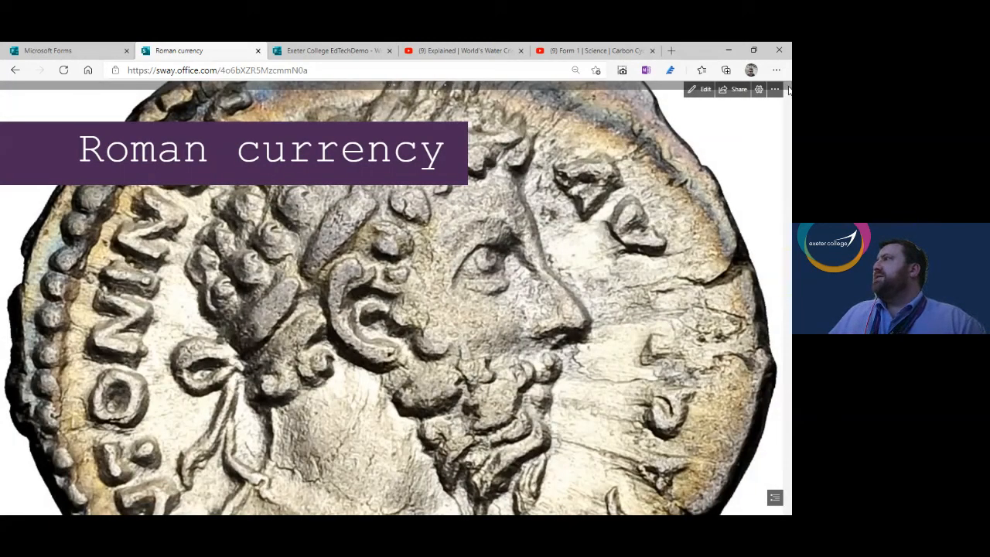
scroll(391, 223, "down", 20)
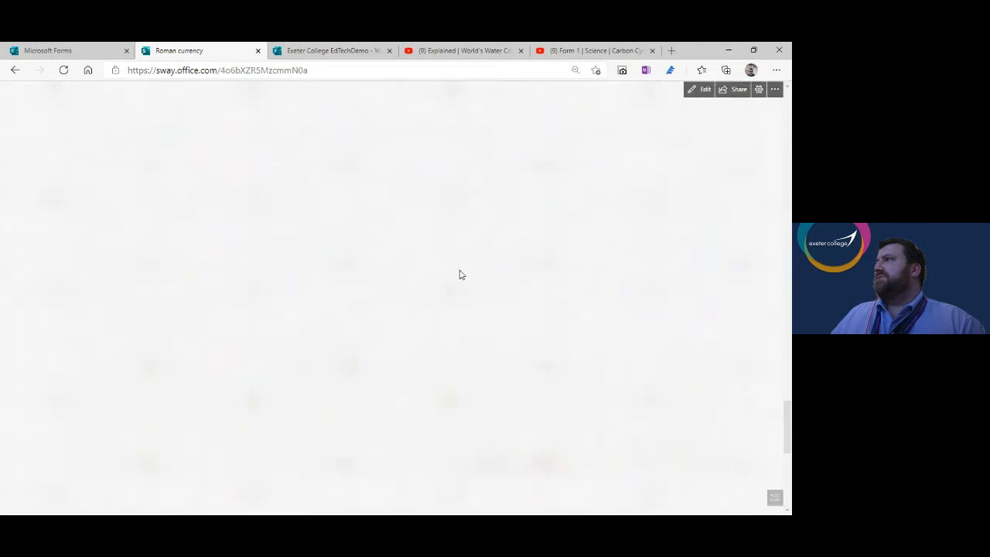
scroll(431, 209, "up", 10)
scroll(428, 211, "up", 3)
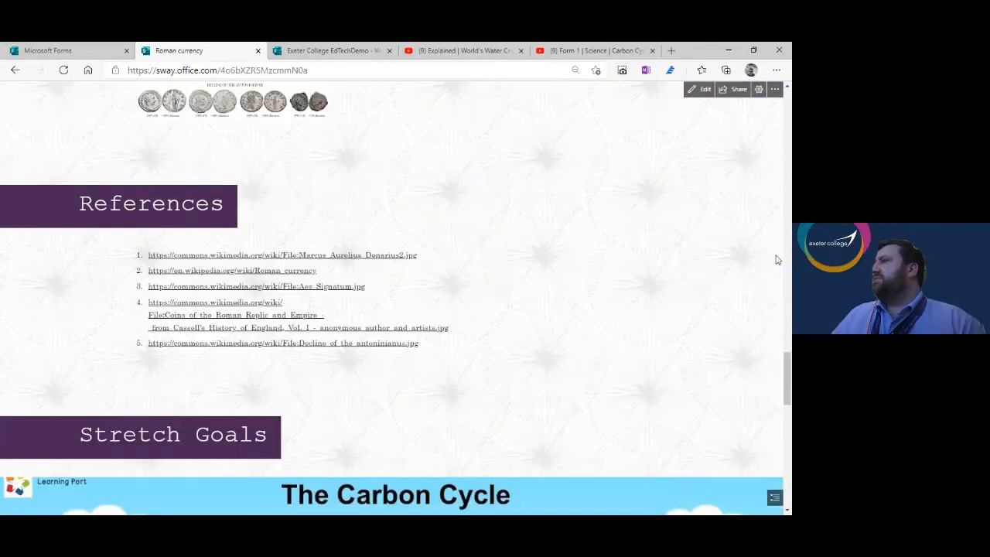
scroll(699, 221, "up", 2)
scroll(699, 221, "down", 3)
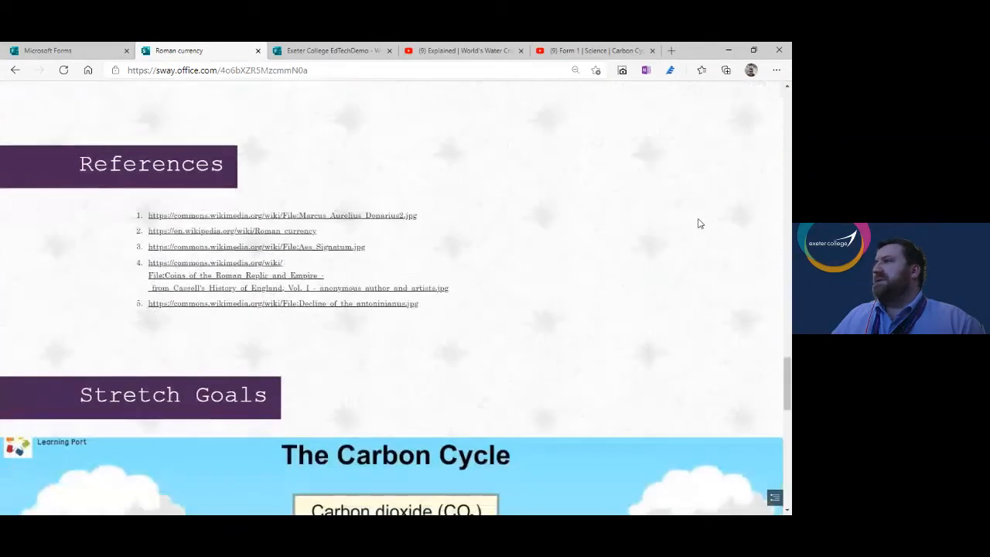
scroll(698, 224, "down", 4)
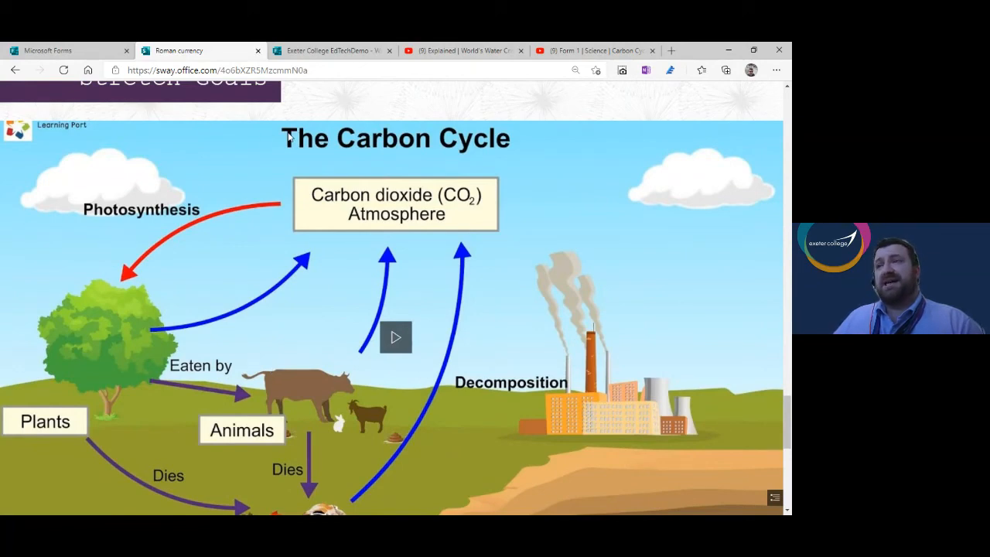
scroll(307, 136, "down", 1)
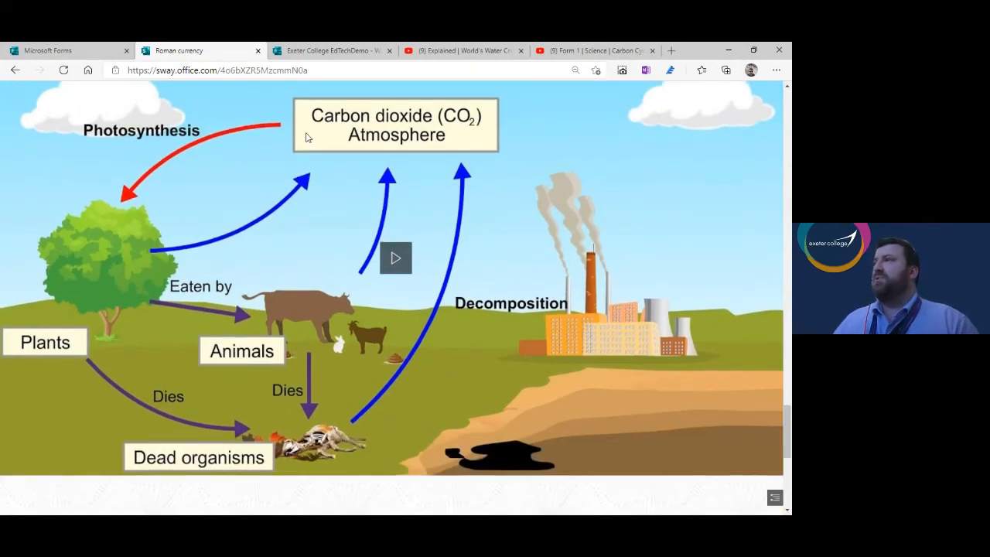
scroll(393, 227, "down", 4)
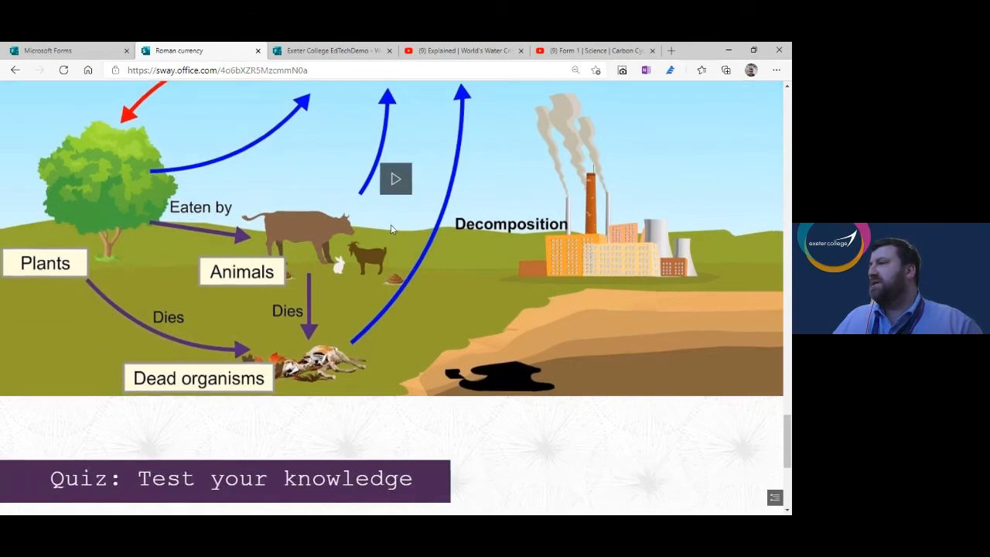
scroll(391, 226, "down", 2)
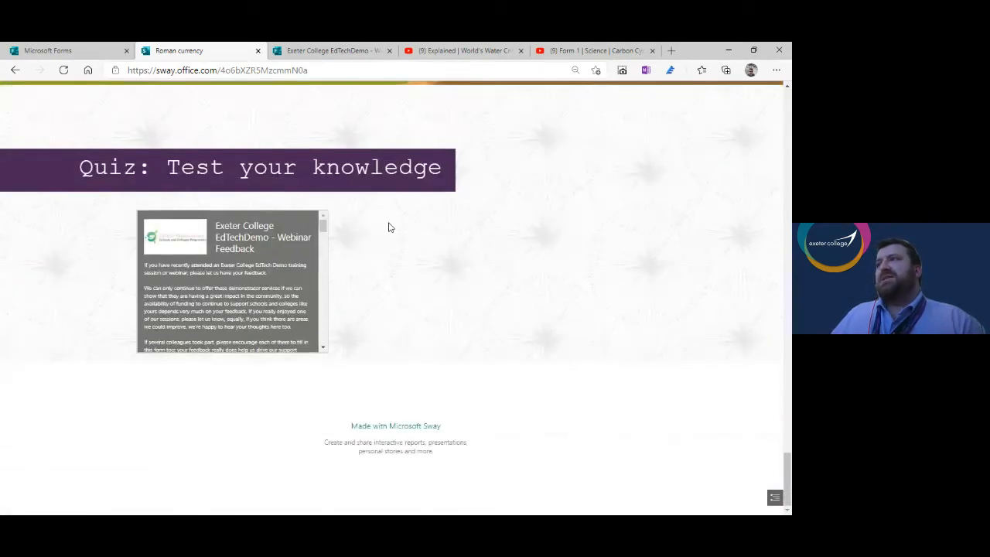
left_click_drag(324, 227, 324, 303)
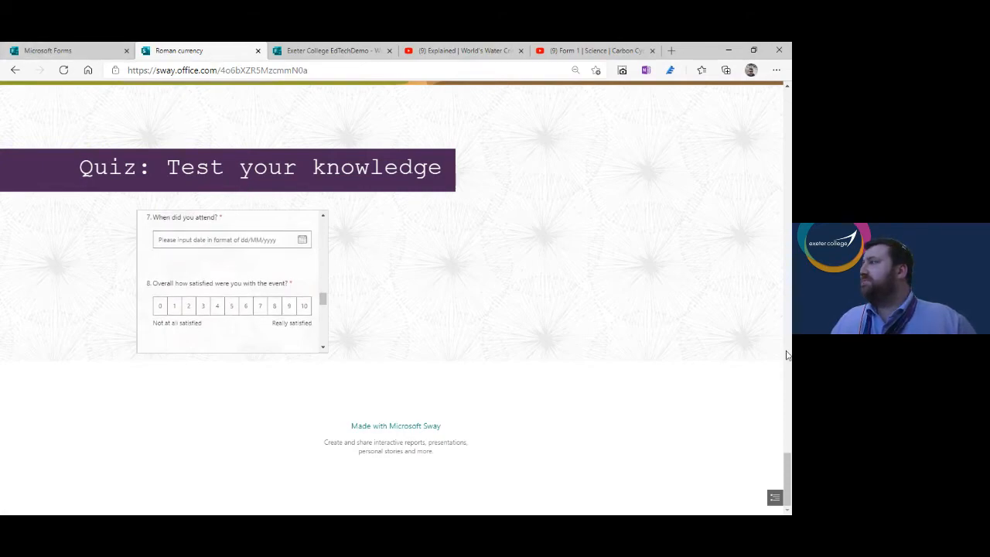
Return to editing the Sway and set the quiz section's Embed card to the strongest emphasis level
left_click_drag(788, 456, 789, 137)
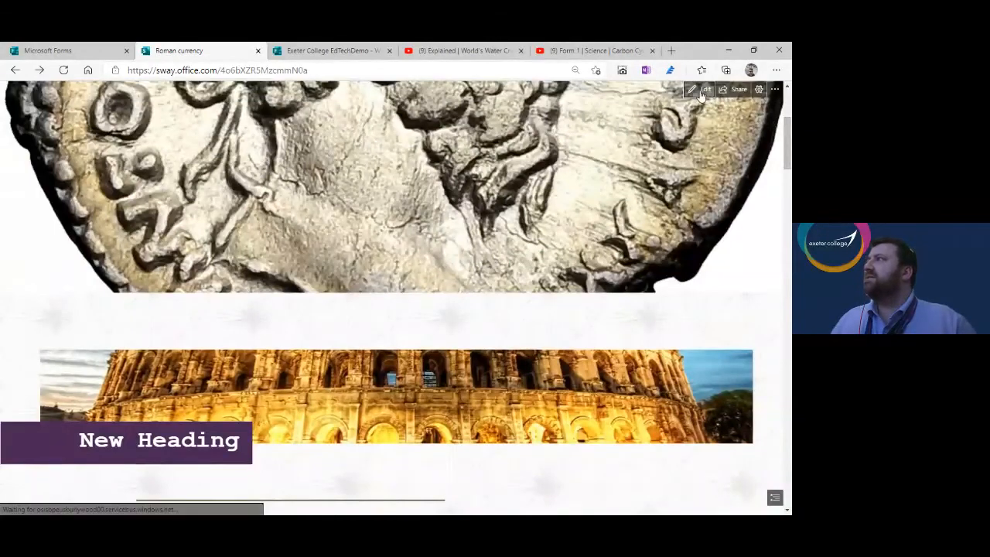
left_click(700, 89)
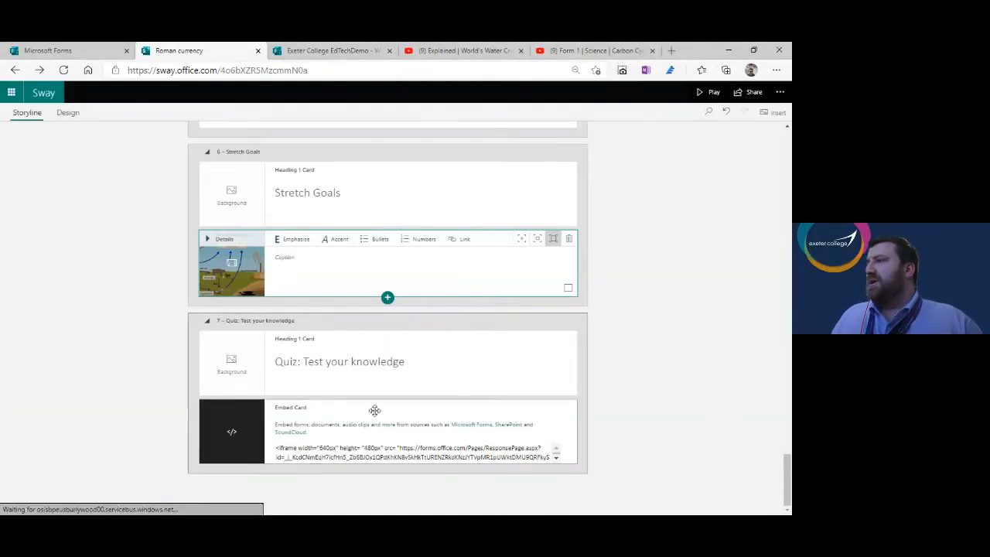
left_click(382, 437)
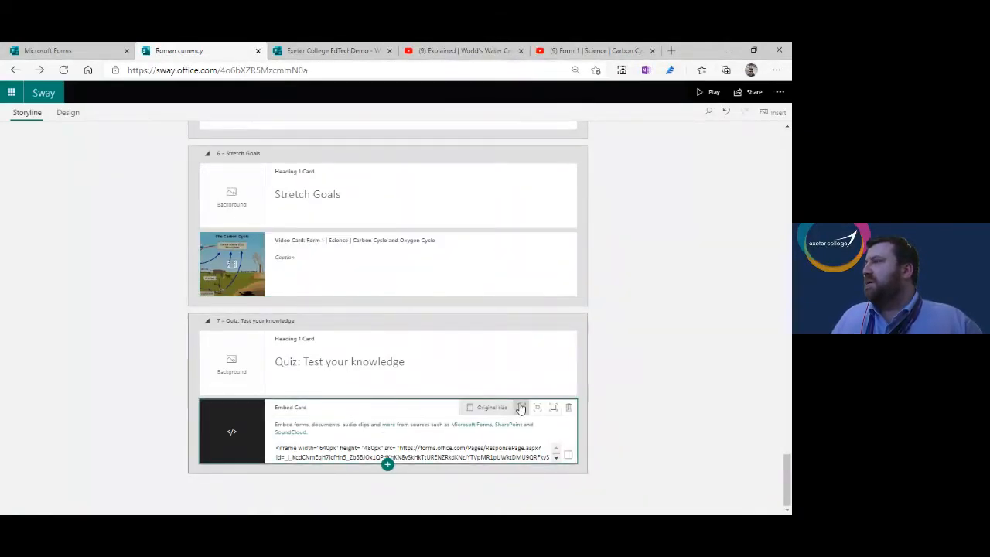
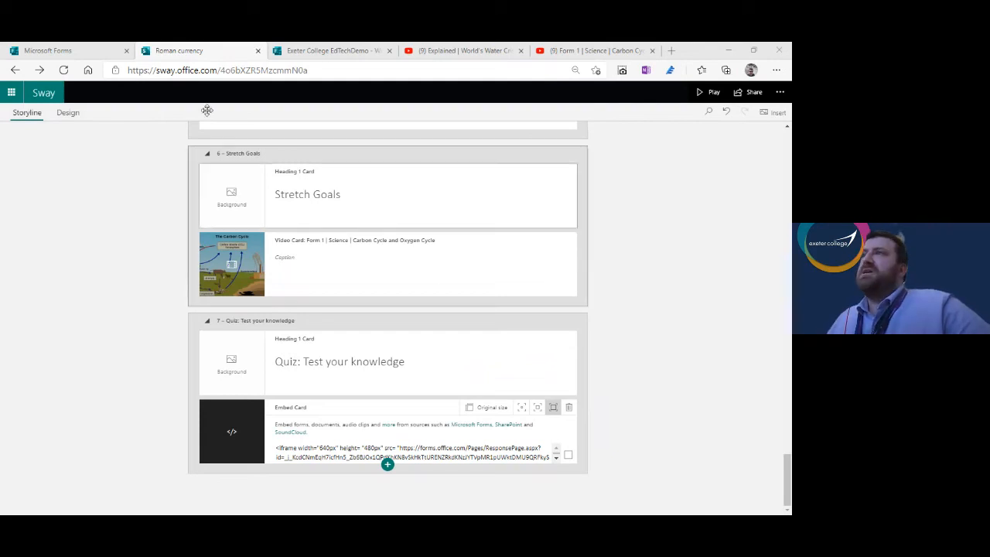
Go to the My Sways page, create a new blank Sway and place the cursor in its title
left_click(42, 93)
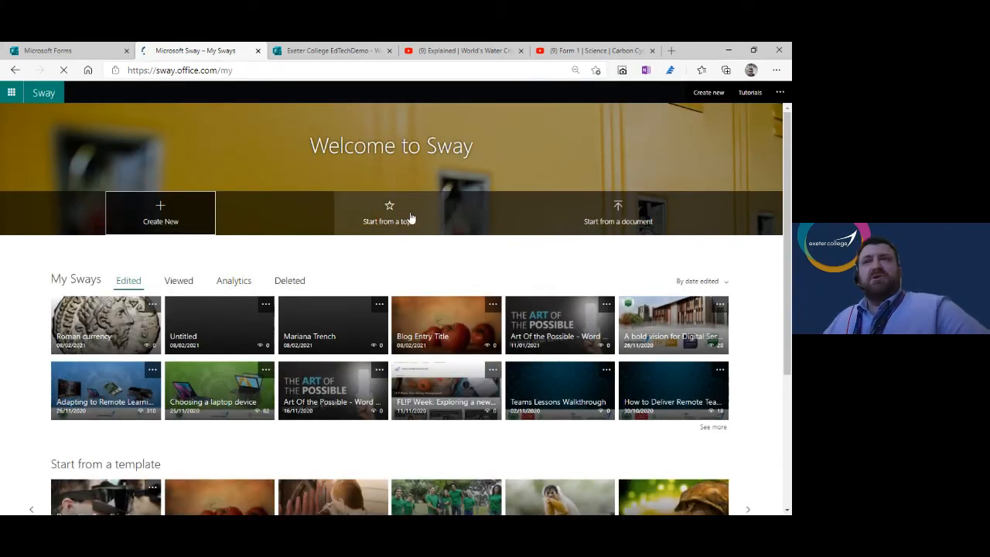
left_click(158, 211)
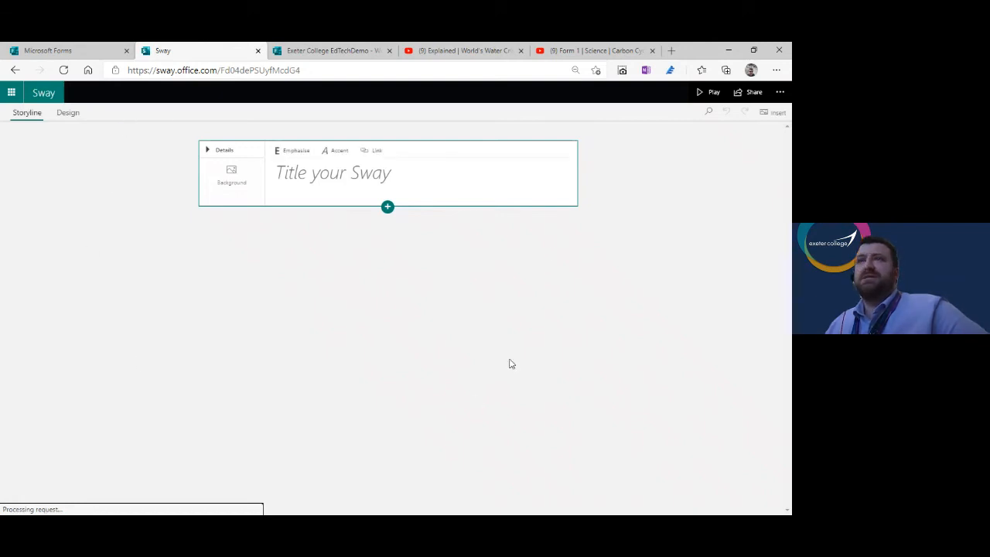
left_click(315, 170)
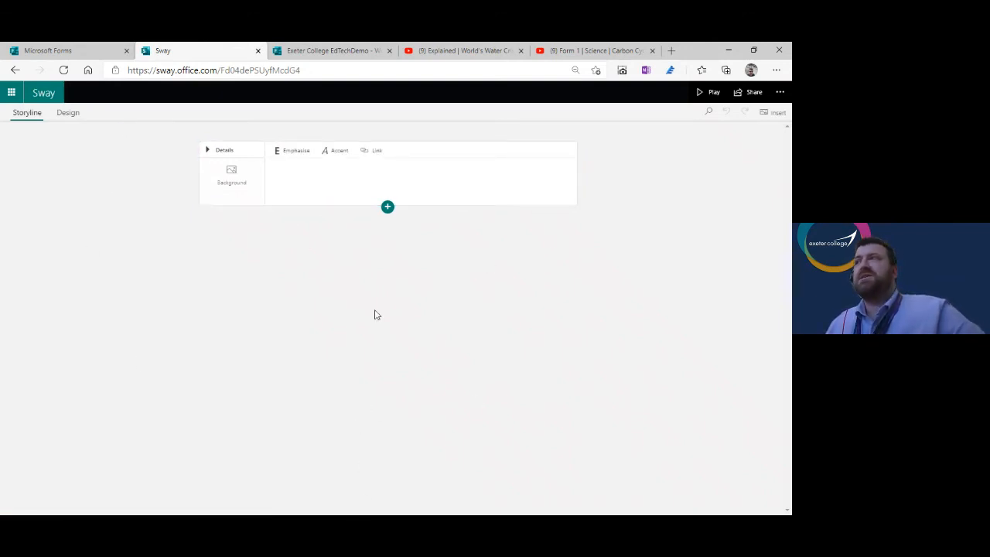
left_click(357, 182)
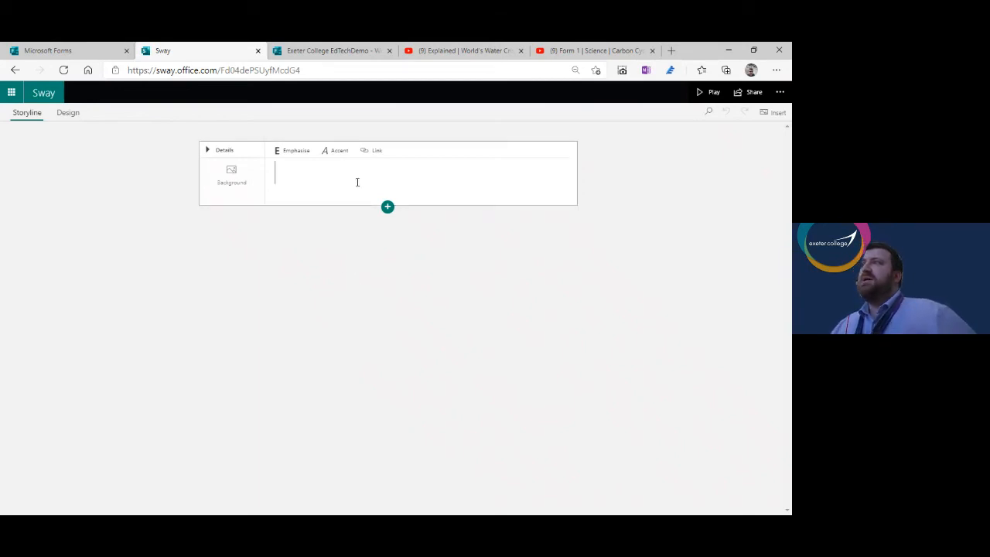
left_click(213, 215)
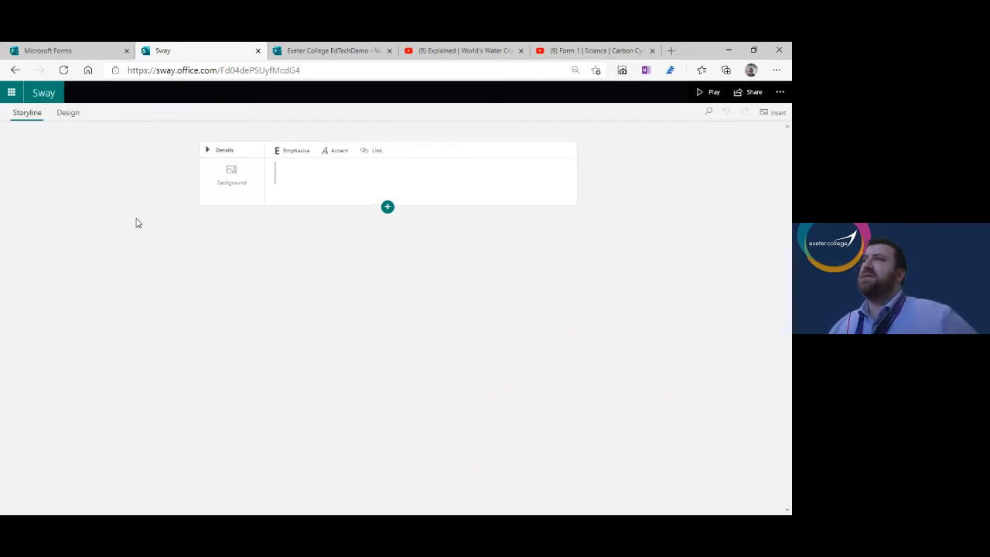
Return to the My Sways page and browse the available Sway templates, including the next set
left_click(43, 93)
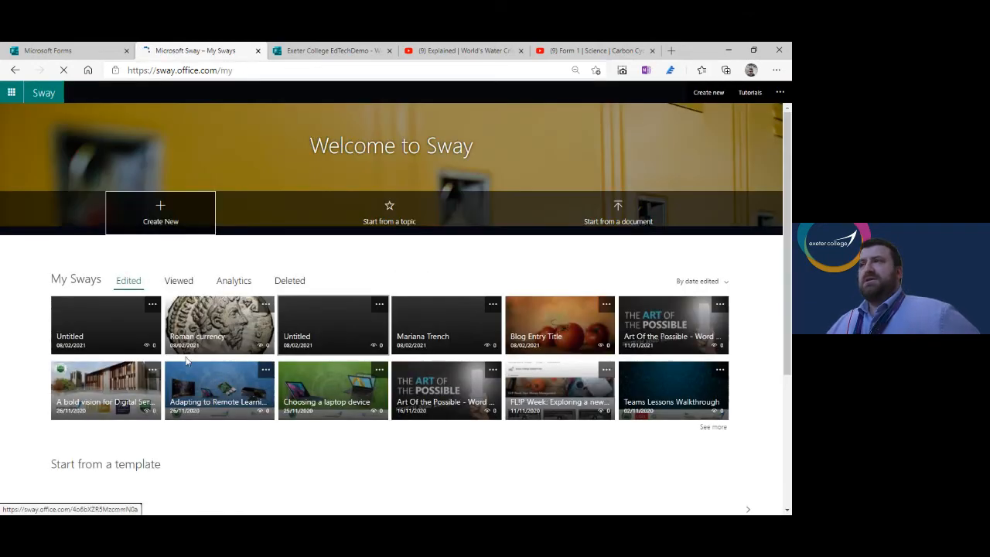
scroll(133, 374, "down", 2)
scroll(133, 373, "down", 1)
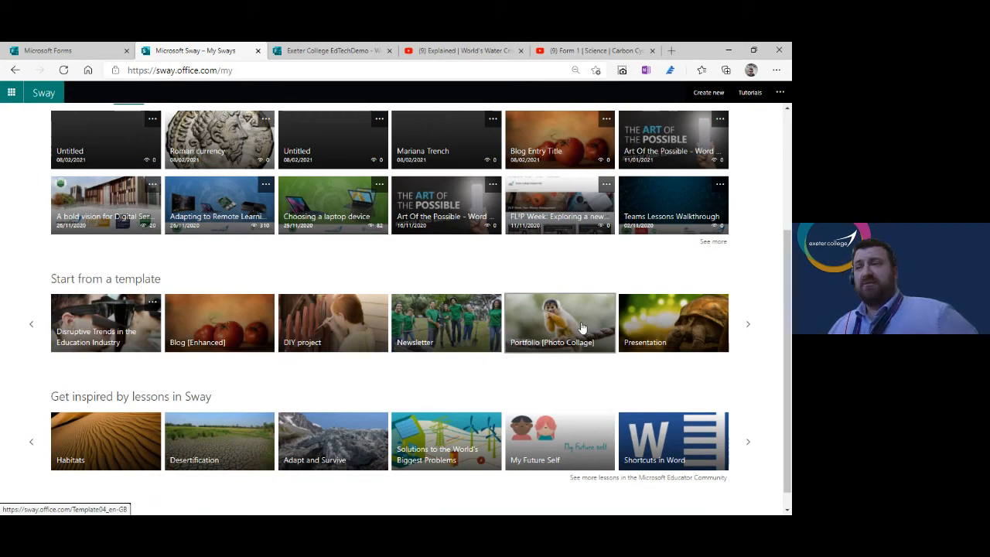
left_click(747, 327)
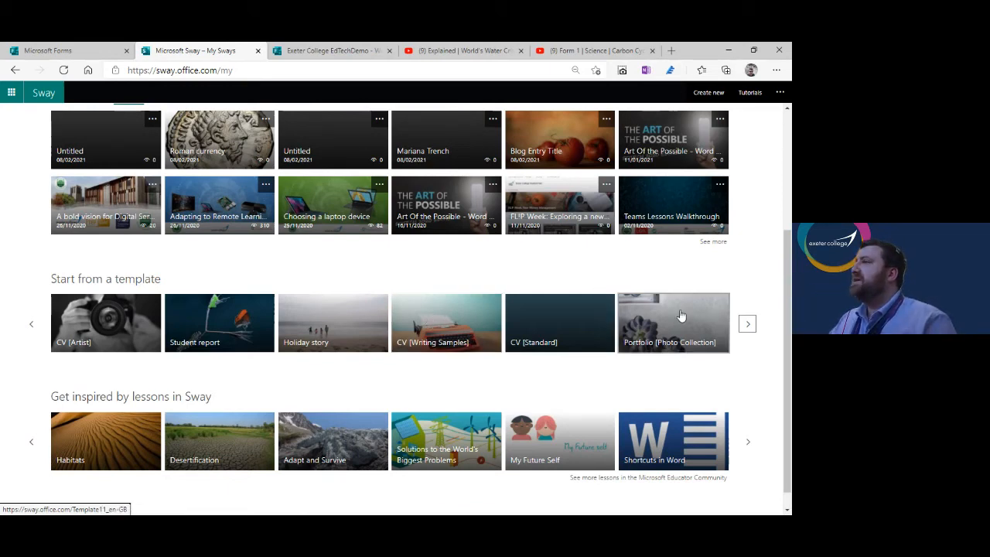
Look through the last set of Sway templates and the inspiring lessons, and return to the first set of templates
left_click(748, 324)
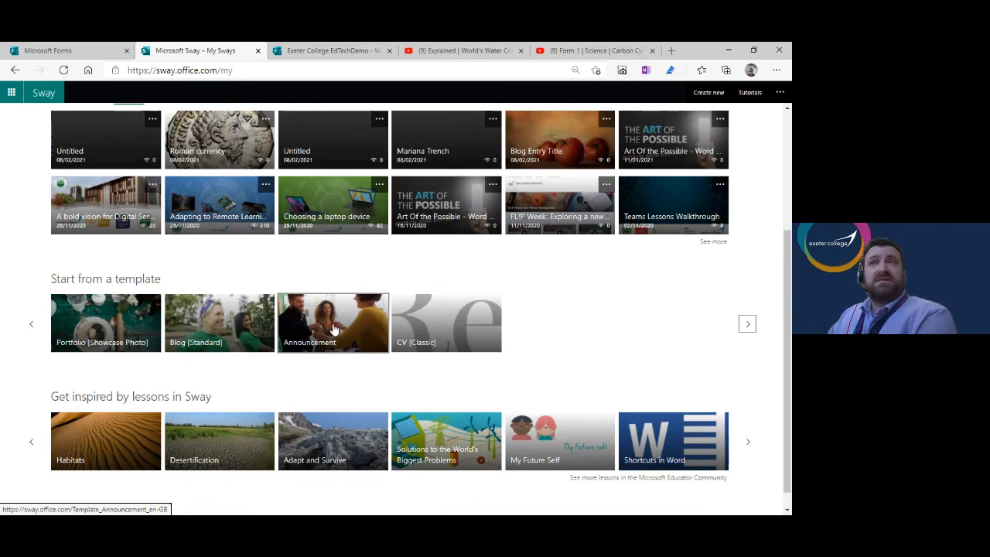
scroll(333, 329, "down", 1)
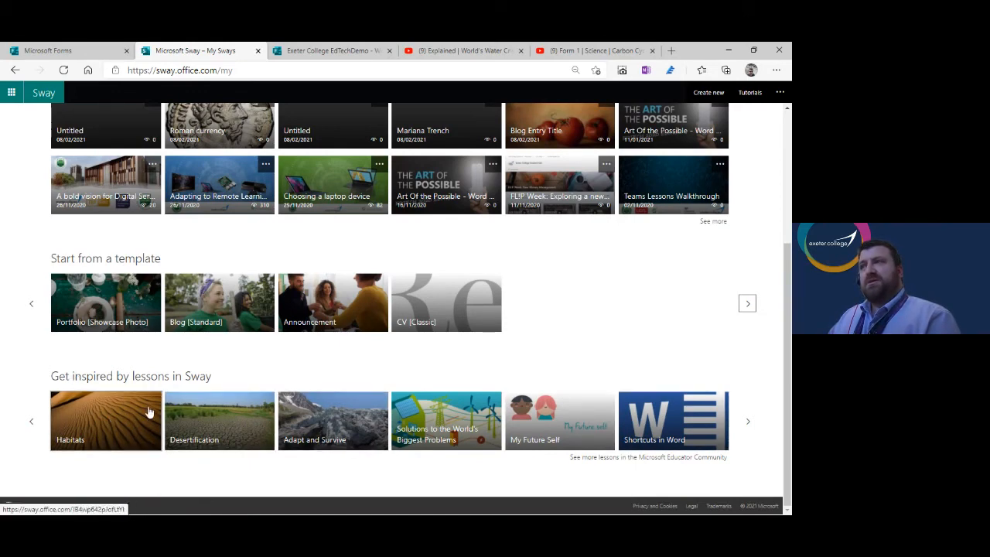
scroll(109, 417, "up", 2)
scroll(107, 416, "down", 1)
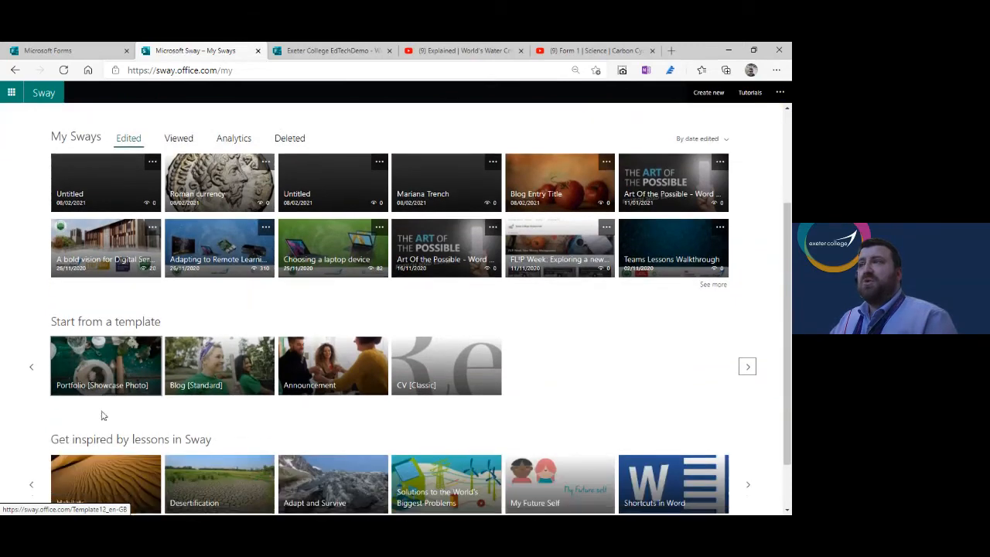
left_click(31, 366)
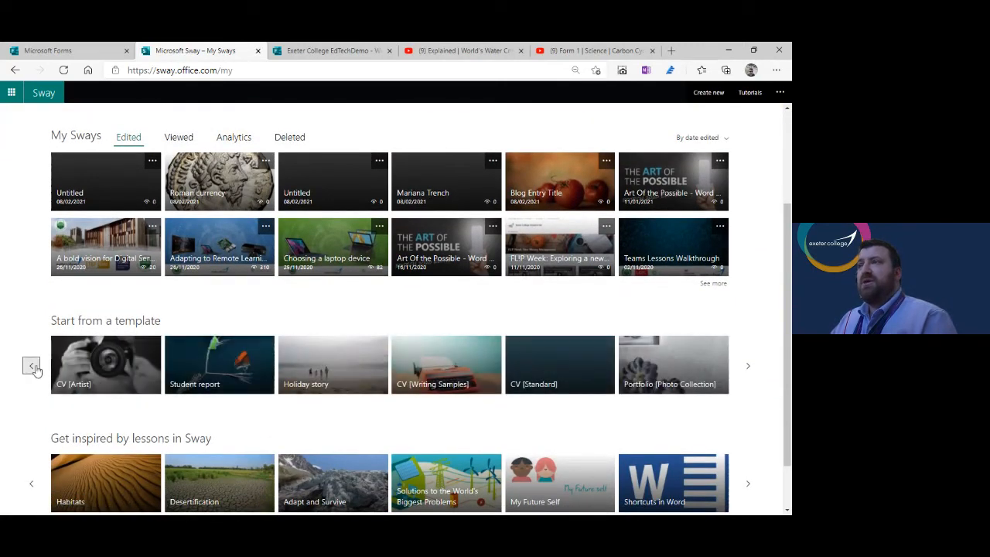
left_click(31, 368)
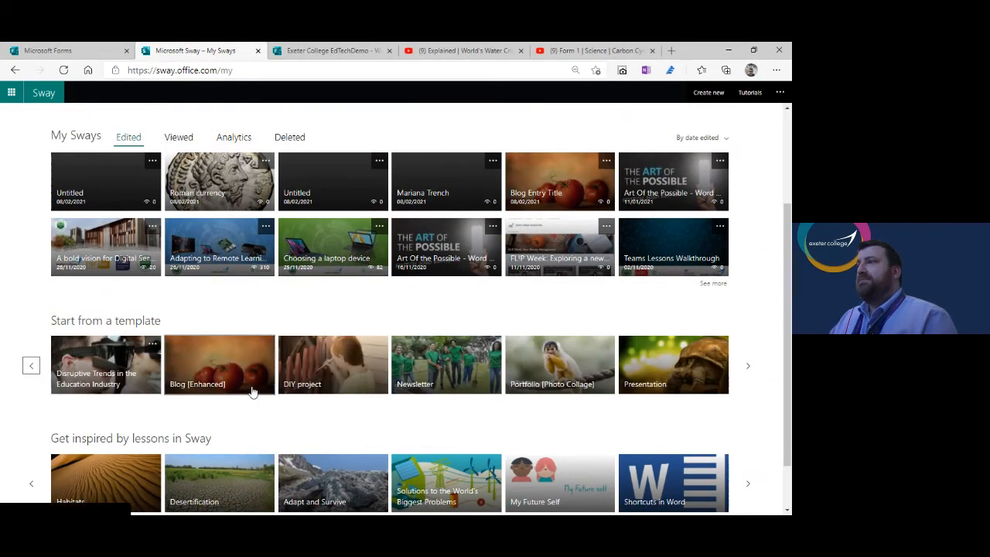
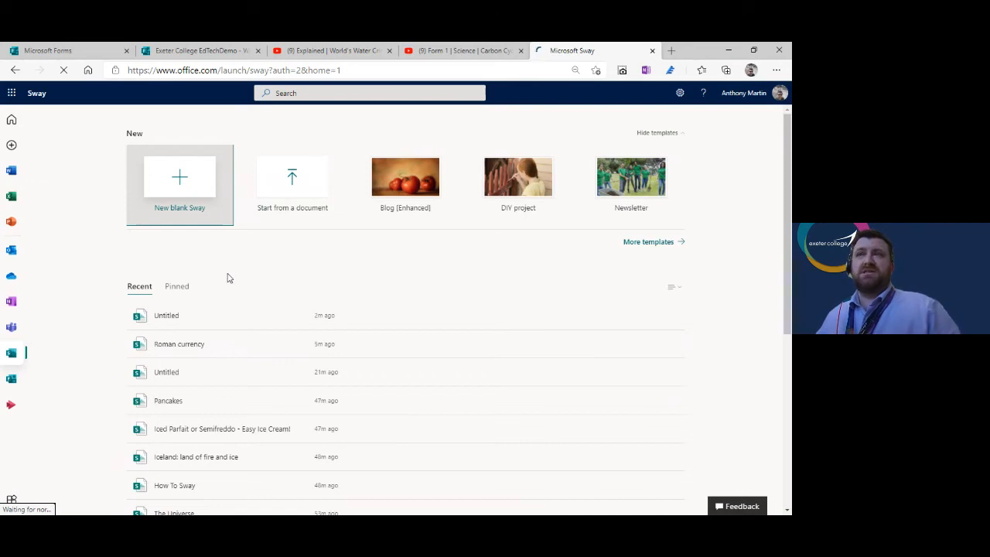
Open the recent Pancakes Sway and review its introduction, American Pancakes ingredients and embedded video
scroll(293, 332, "down", 1)
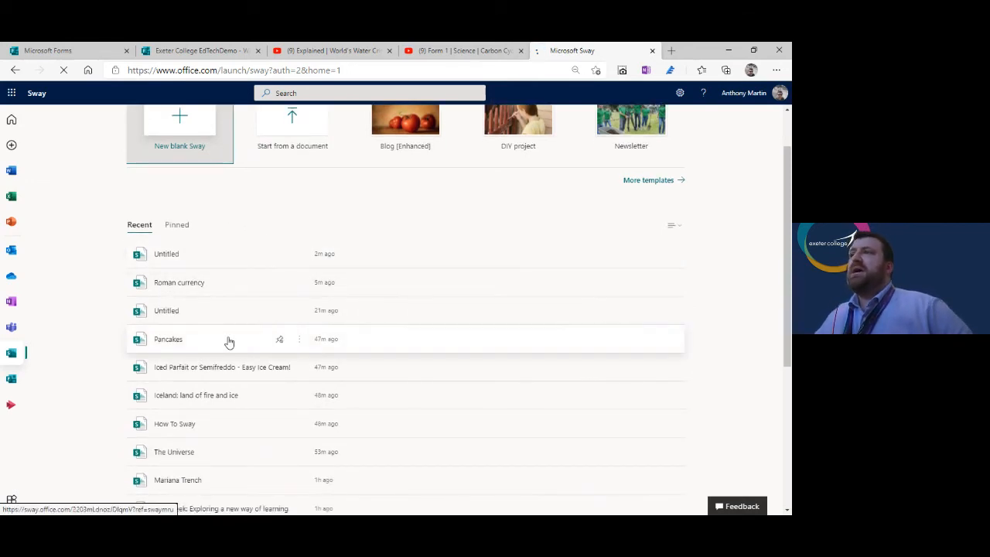
left_click(162, 343)
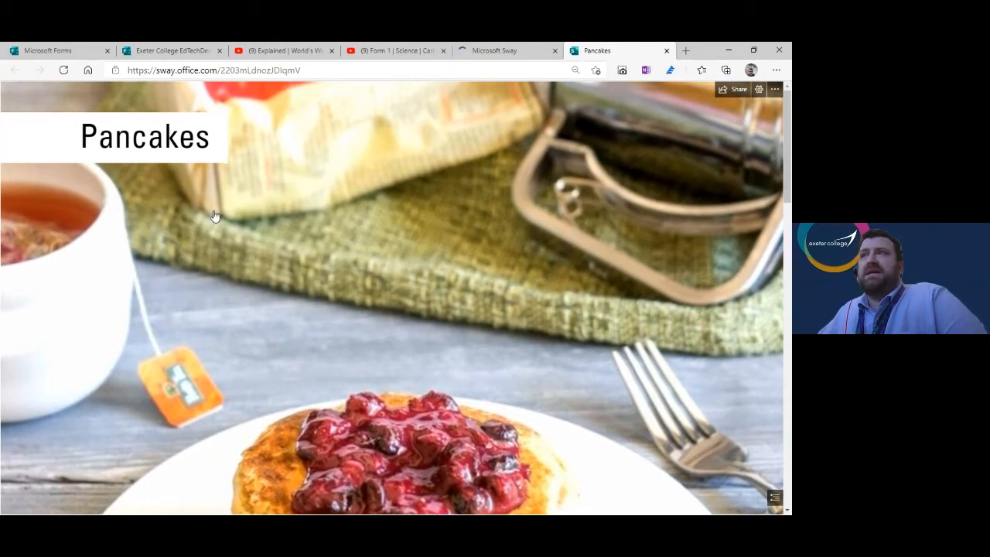
scroll(190, 235, "down", 3)
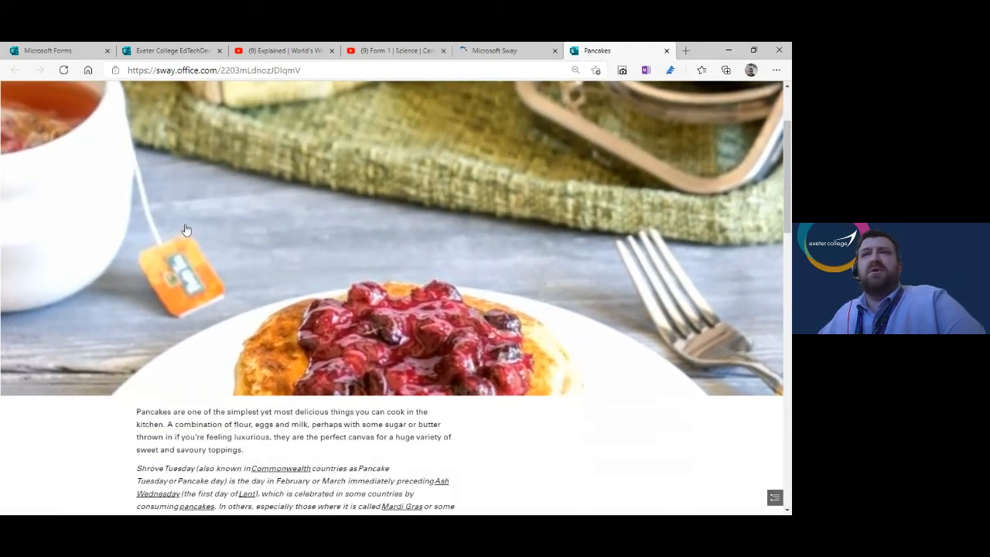
scroll(219, 218, "down", 3)
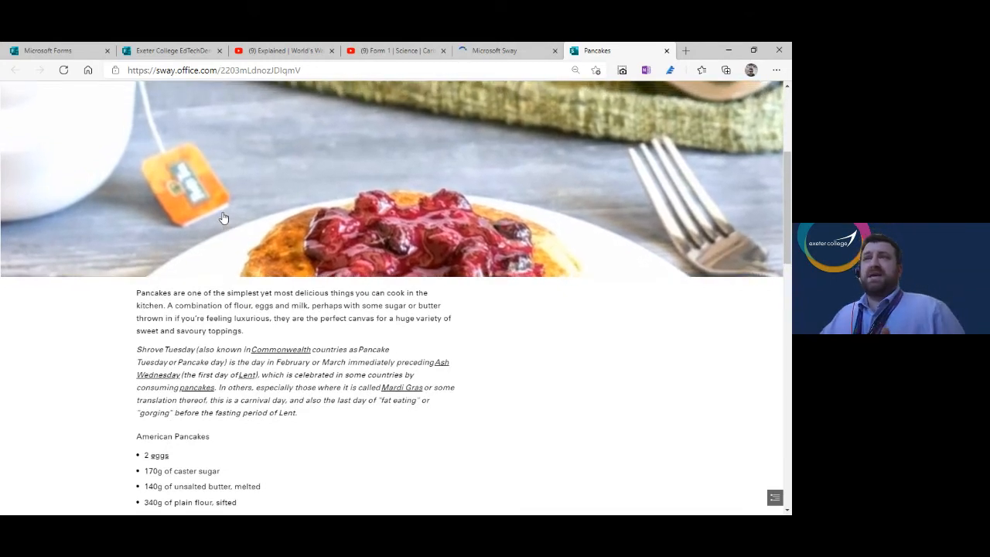
scroll(206, 261, "down", 3)
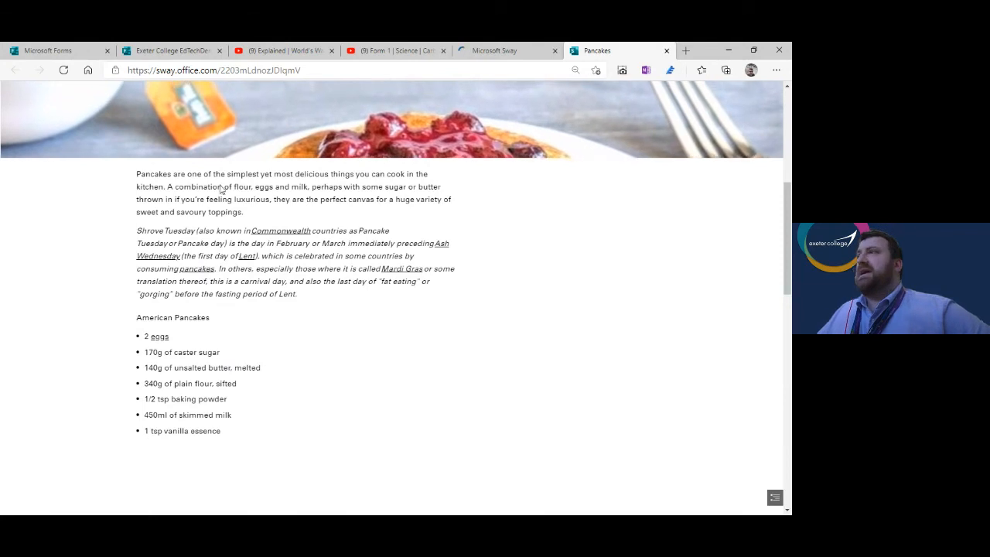
scroll(328, 341, "down", 1)
scroll(328, 341, "down", 5)
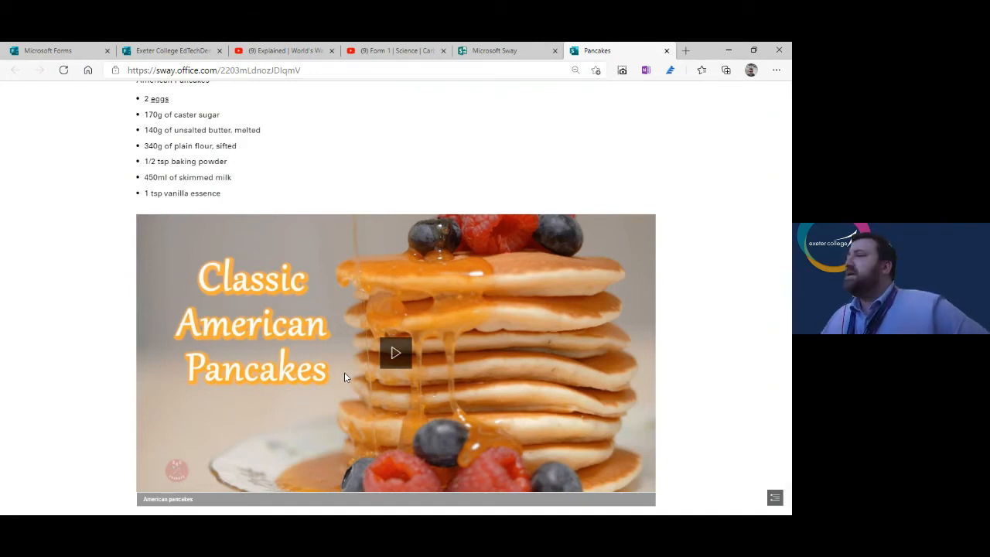
Review the crêpe batter and cooking liquor sections with their videos, return to the Sway's beginning and close it
scroll(328, 347, "down", 5)
scroll(327, 347, "down", 4)
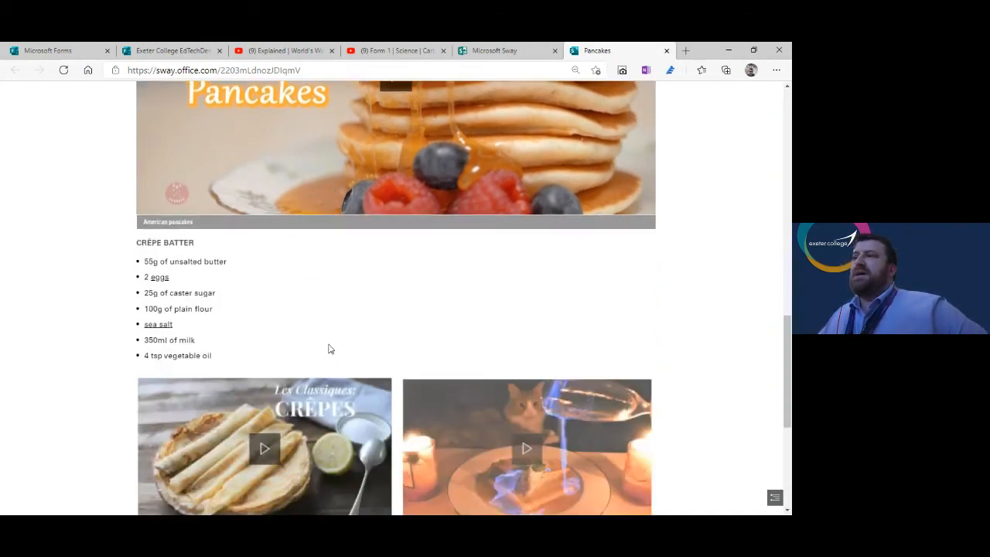
scroll(535, 371, "down", 3)
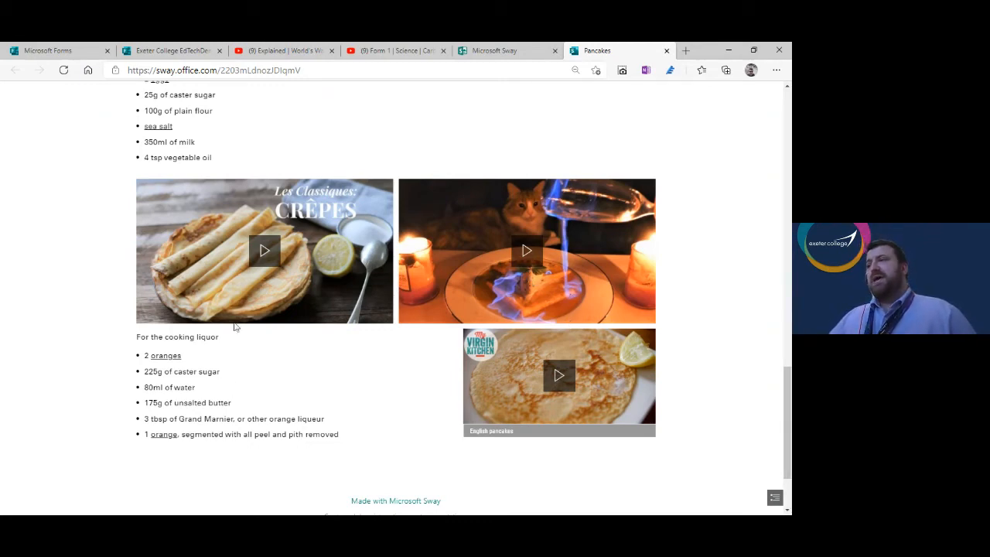
scroll(464, 381, "down", 3)
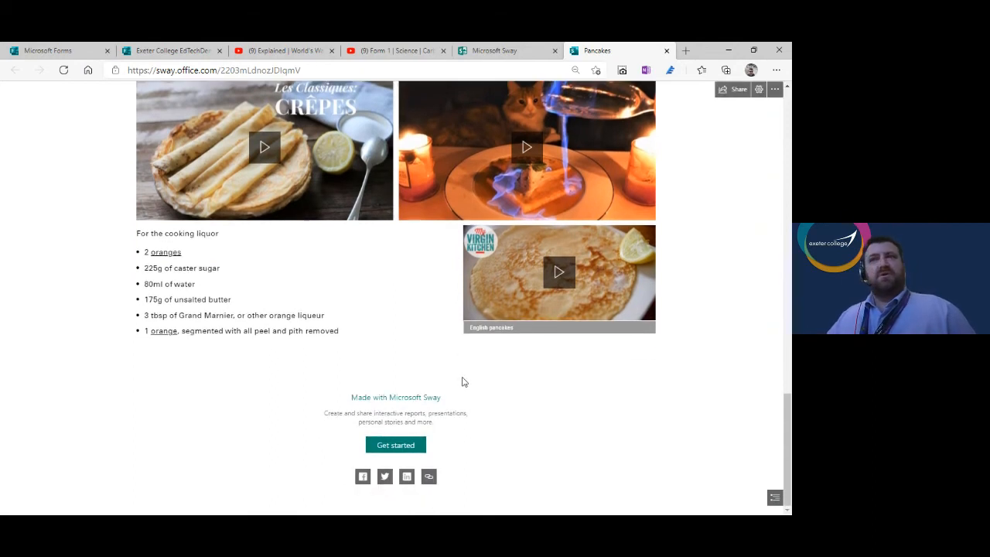
scroll(462, 381, "up", 1)
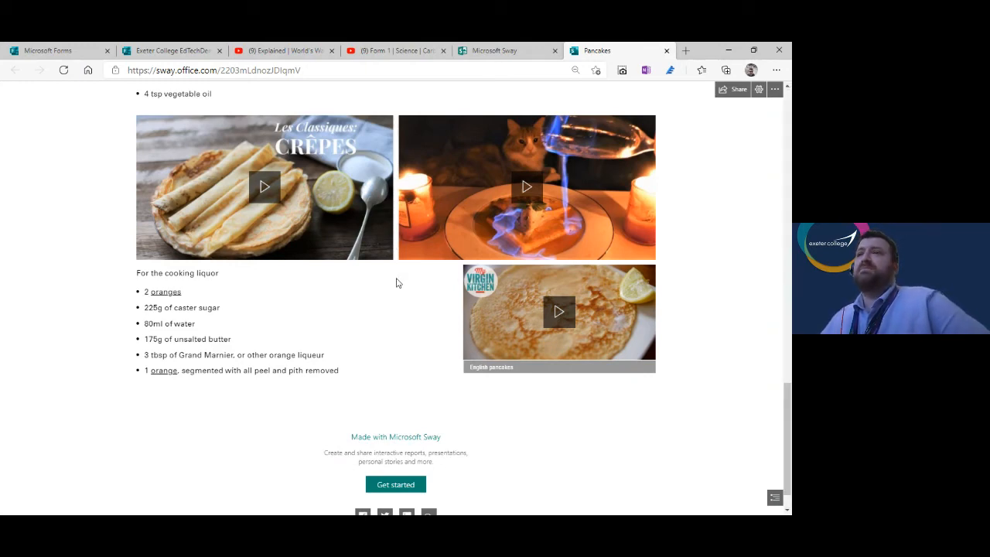
scroll(323, 326, "up", 15)
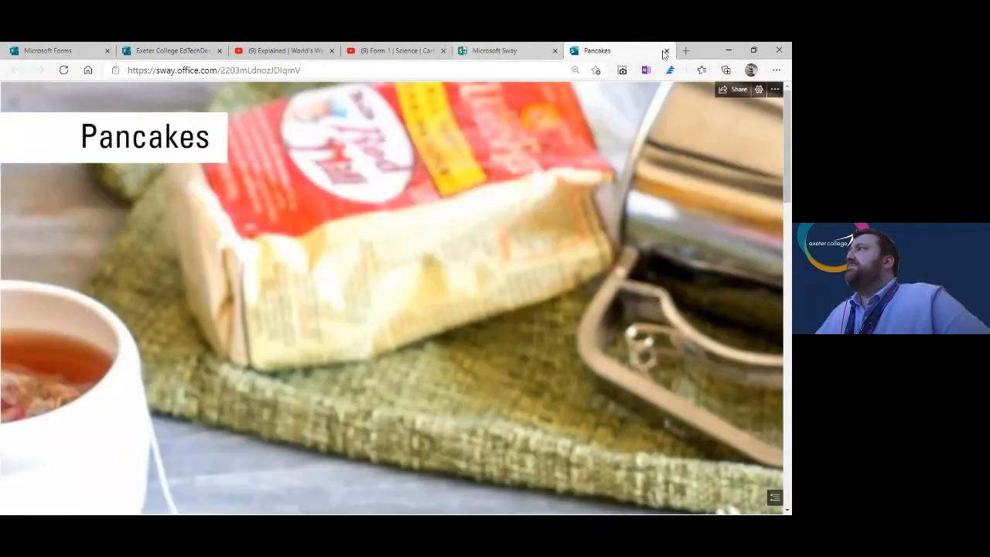
left_click(666, 51)
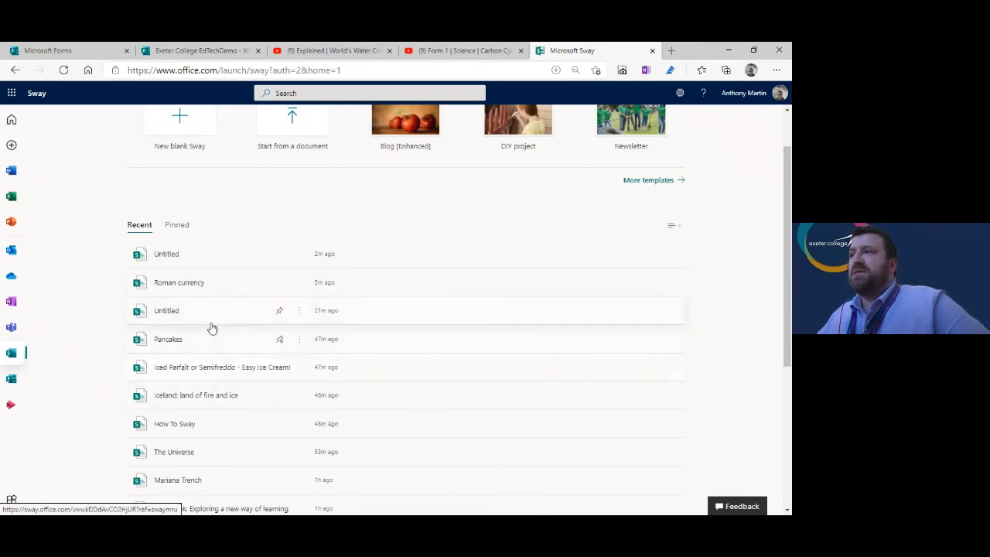
Open the recent Choosing a laptop device Sway and review its introduction and Mobile Devices for Remote Working & Learning section
scroll(133, 429, "down", 1)
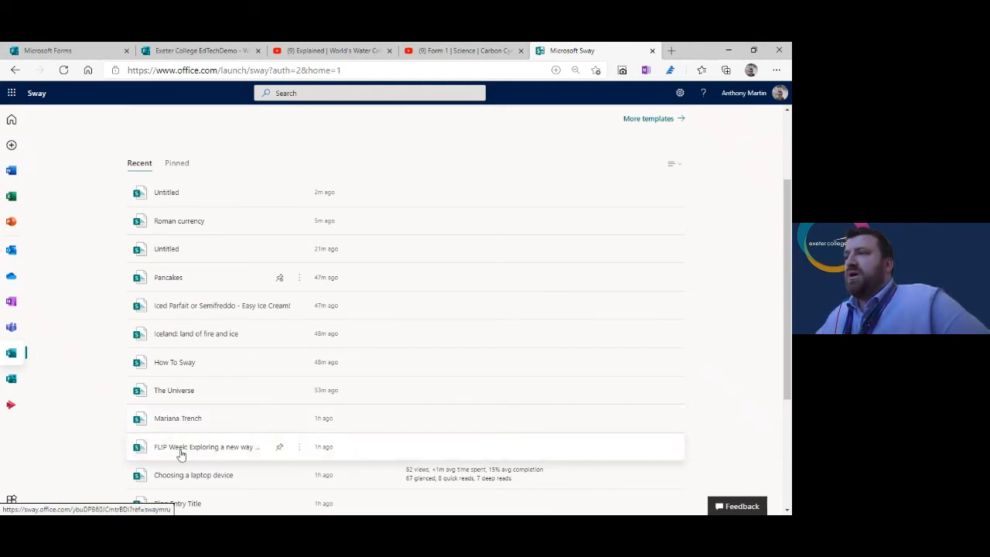
left_click(172, 480)
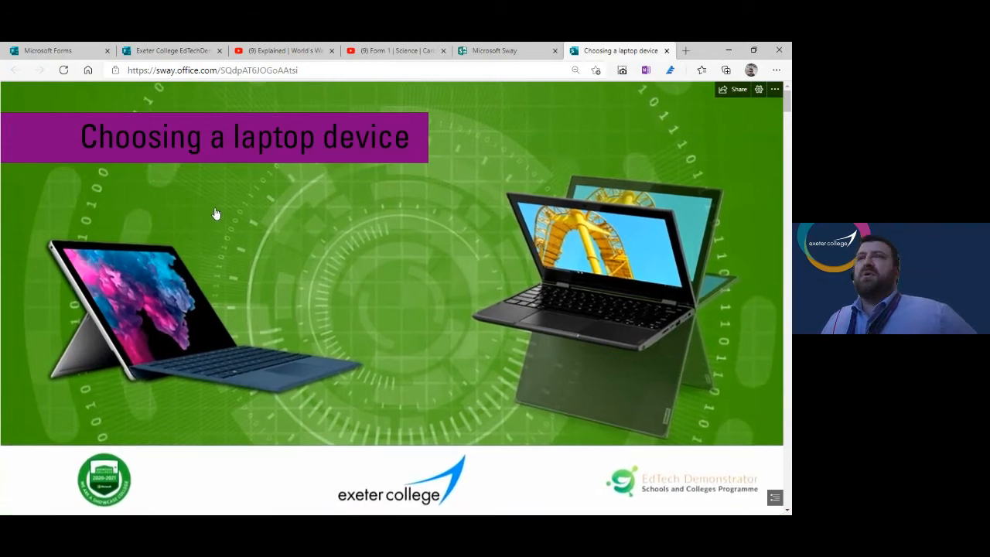
scroll(286, 246, "down", 3)
scroll(286, 246, "down", 3)
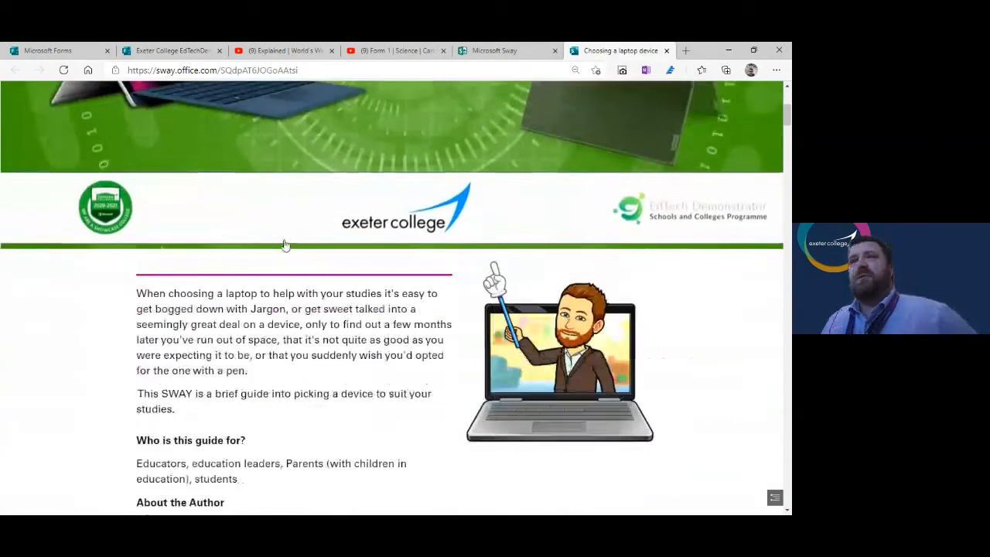
scroll(313, 174, "down", 3)
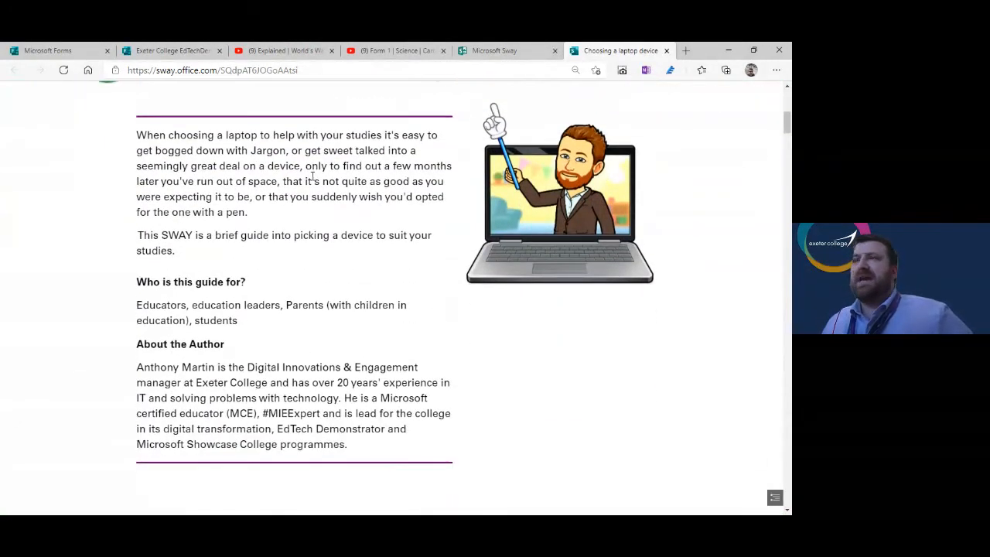
scroll(300, 186, "down", 4)
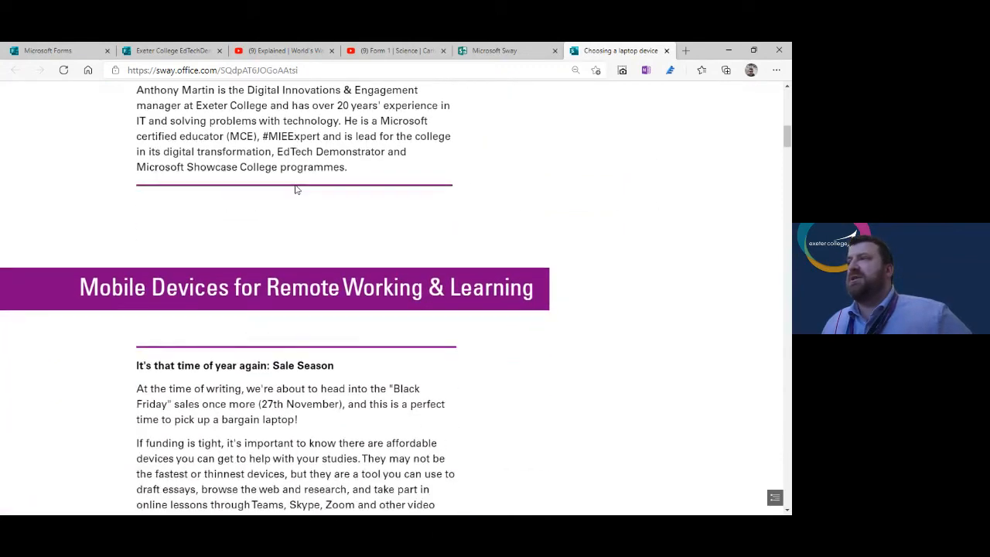
scroll(293, 191, "down", 4)
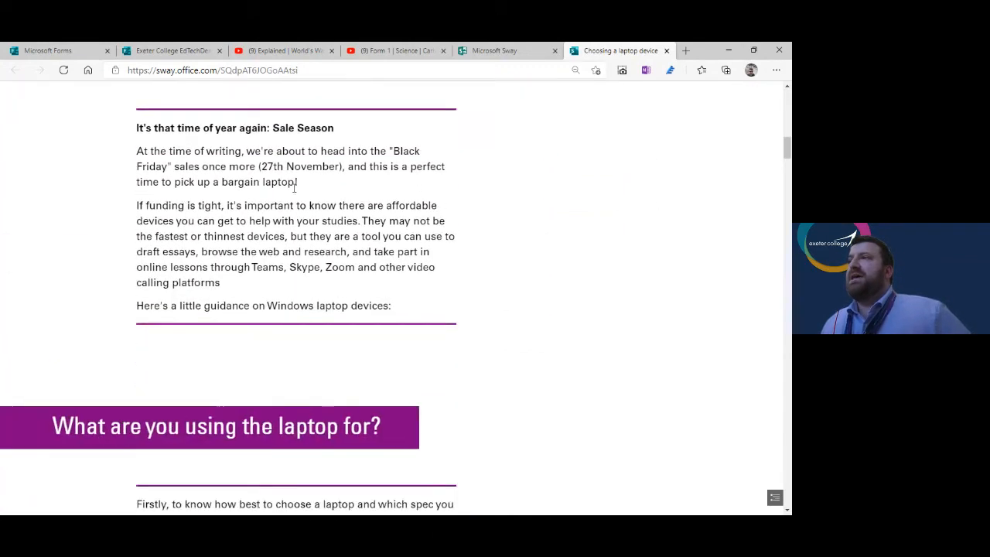
Read the guidance on what the laptop is used for and the Top Tips in the laptop Sway
scroll(153, 319, "down", 5)
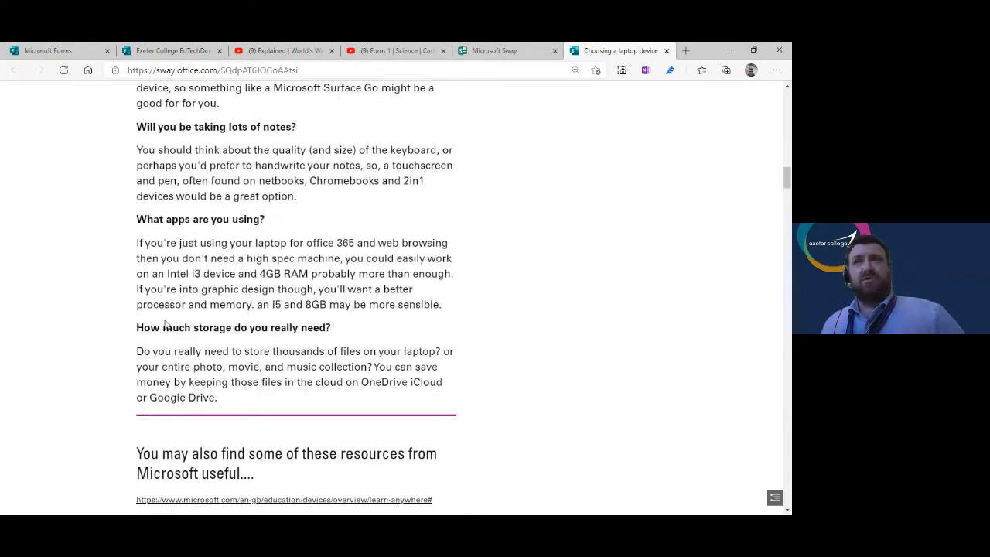
scroll(165, 324, "down", 5)
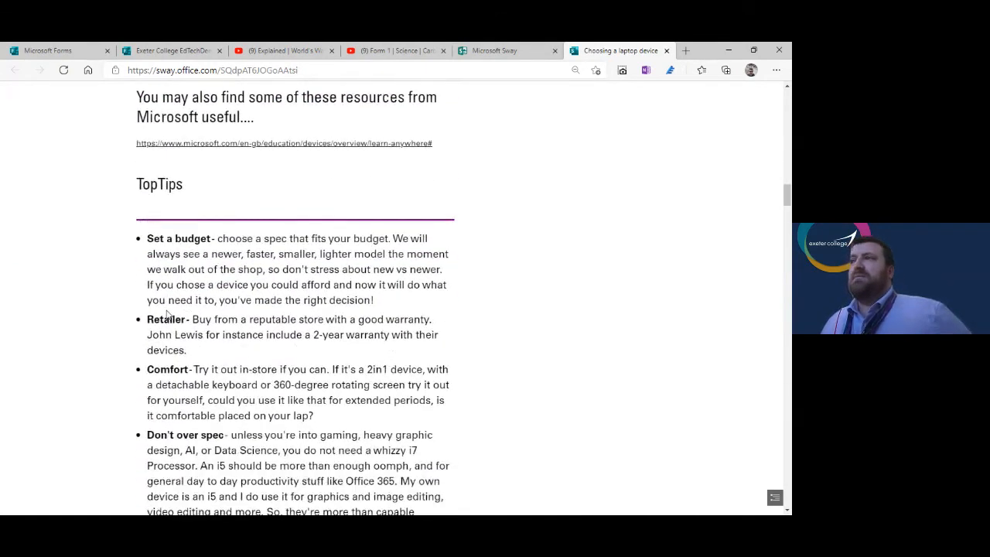
scroll(167, 312, "down", 1)
scroll(165, 308, "down", 2)
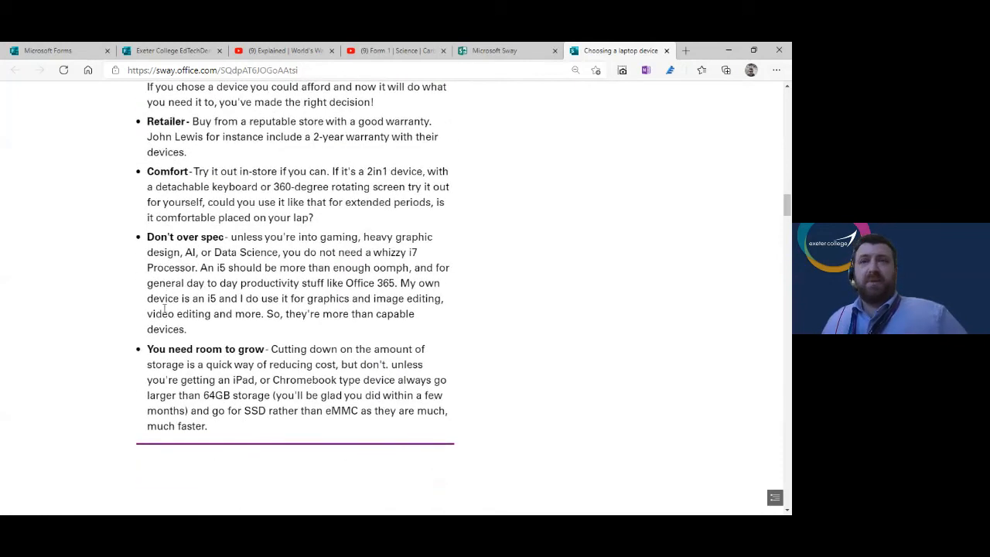
scroll(160, 308, "down", 3)
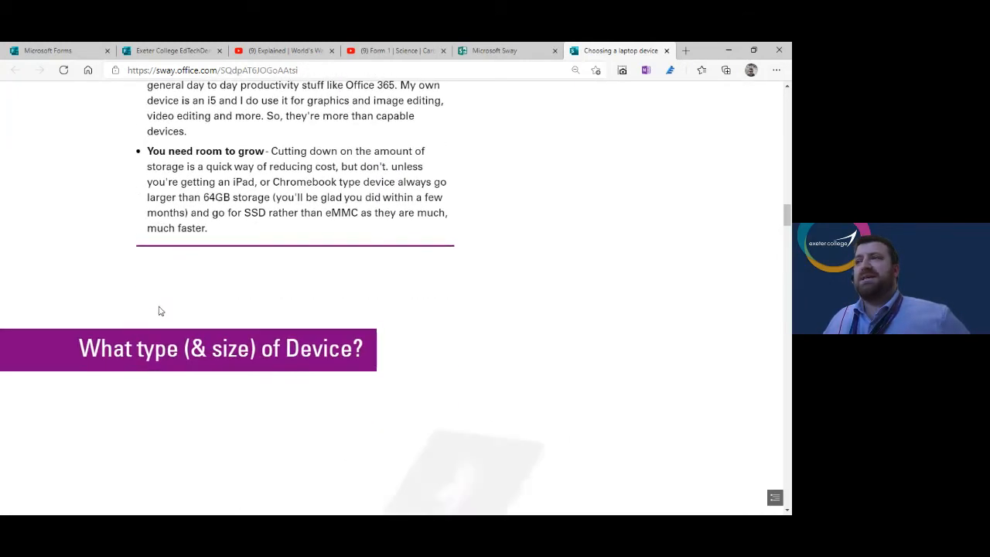
Review the device type sections from clamshell laptops to tablets, continuing to the Device Spec section on processors
scroll(368, 375, "down", 3)
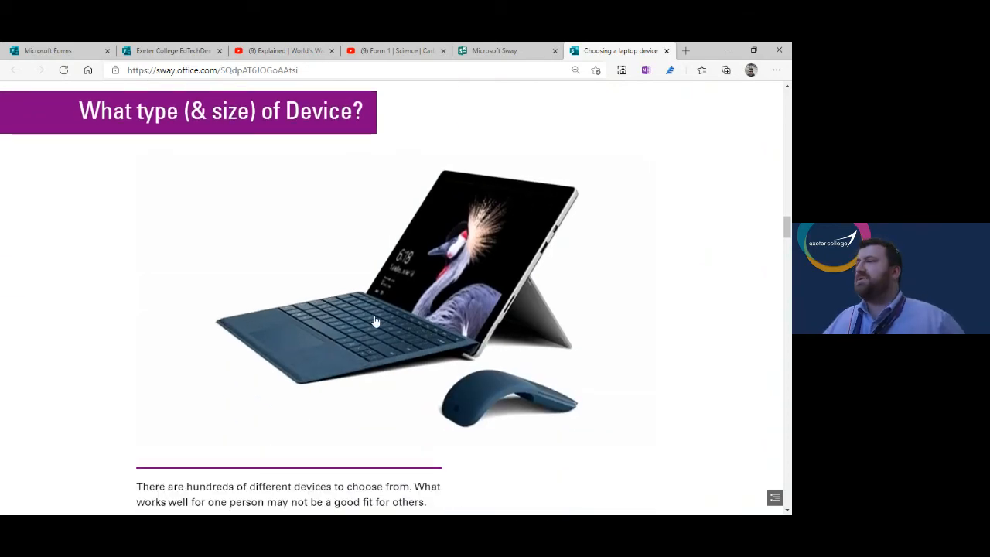
scroll(379, 322, "down", 5)
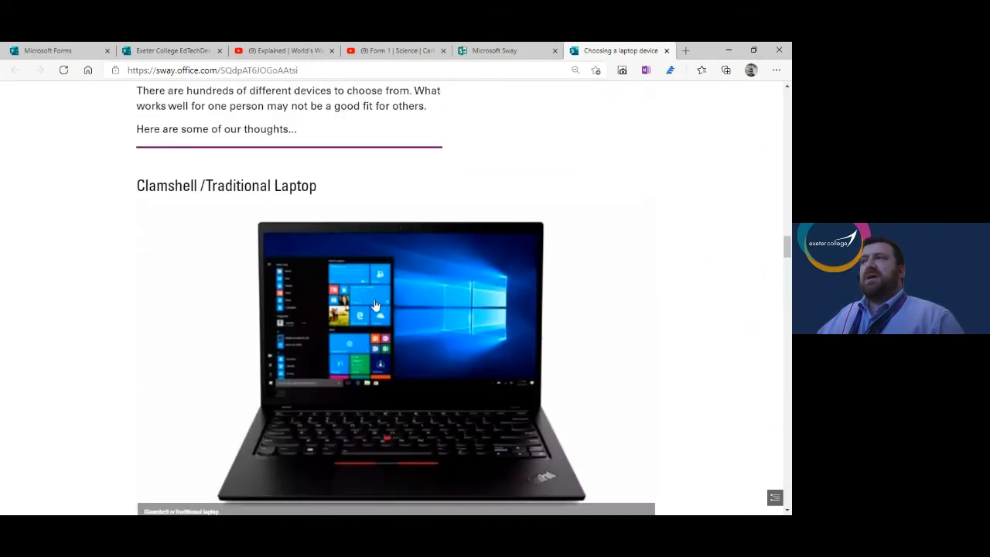
scroll(401, 322, "down", 2)
scroll(225, 282, "down", 3)
scroll(225, 283, "down", 8)
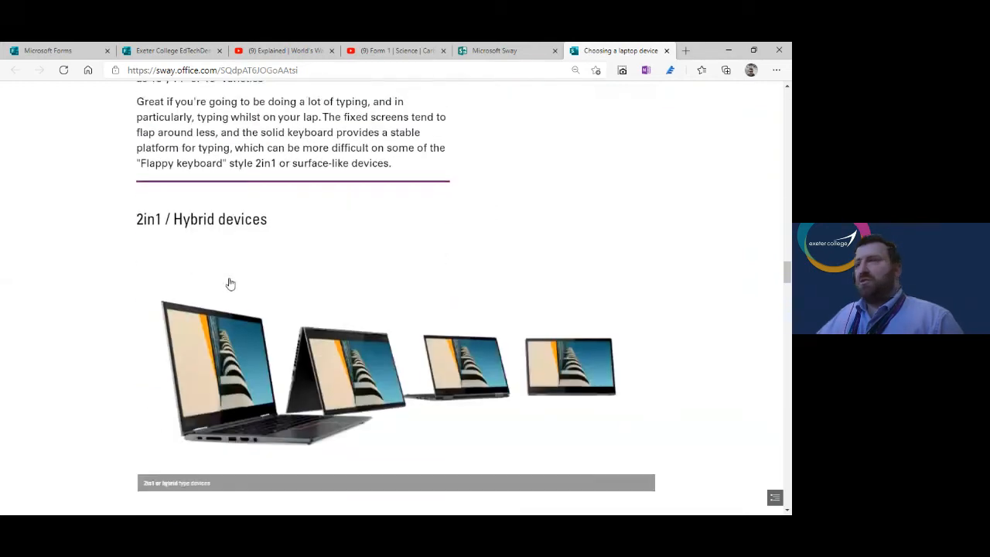
scroll(229, 278, "down", 6)
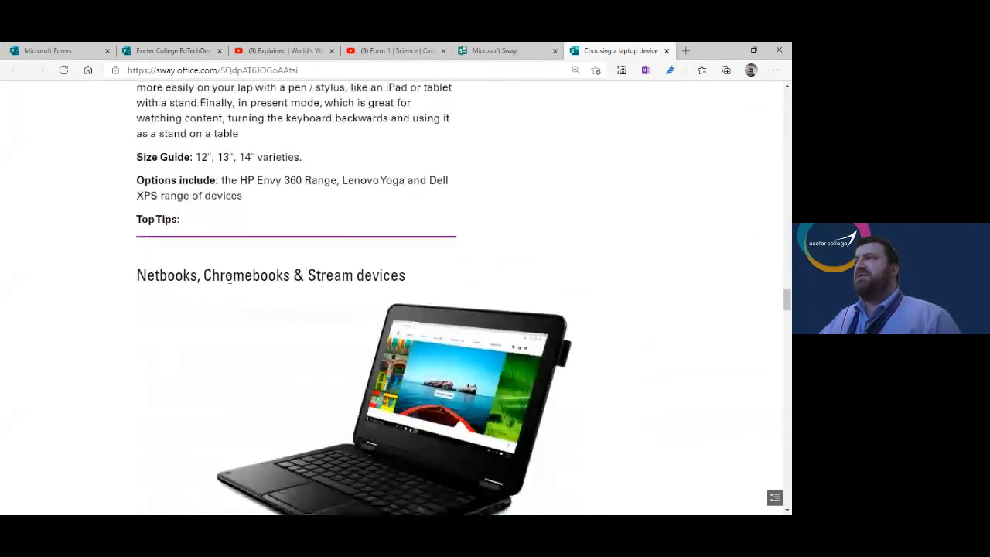
scroll(231, 285, "down", 8)
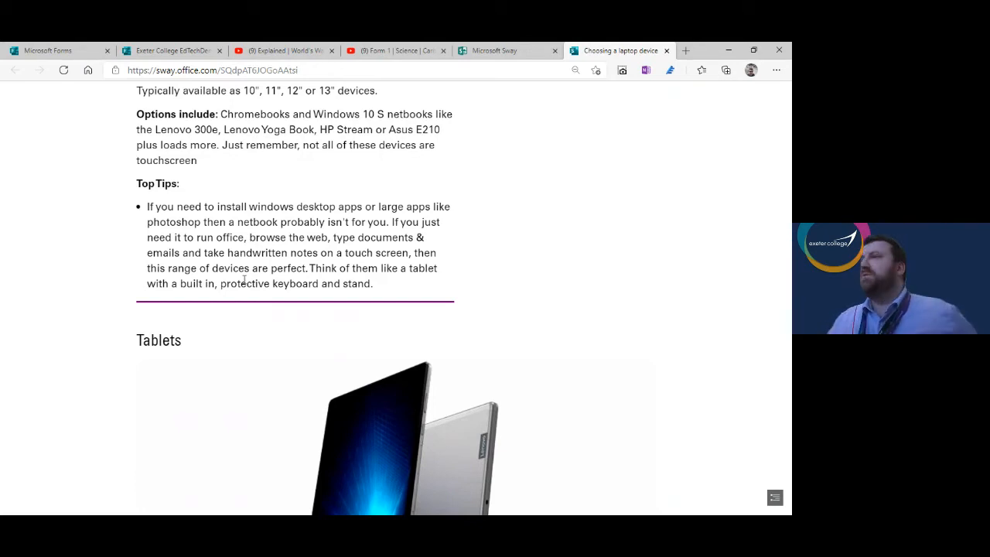
scroll(581, 289, "down", 12)
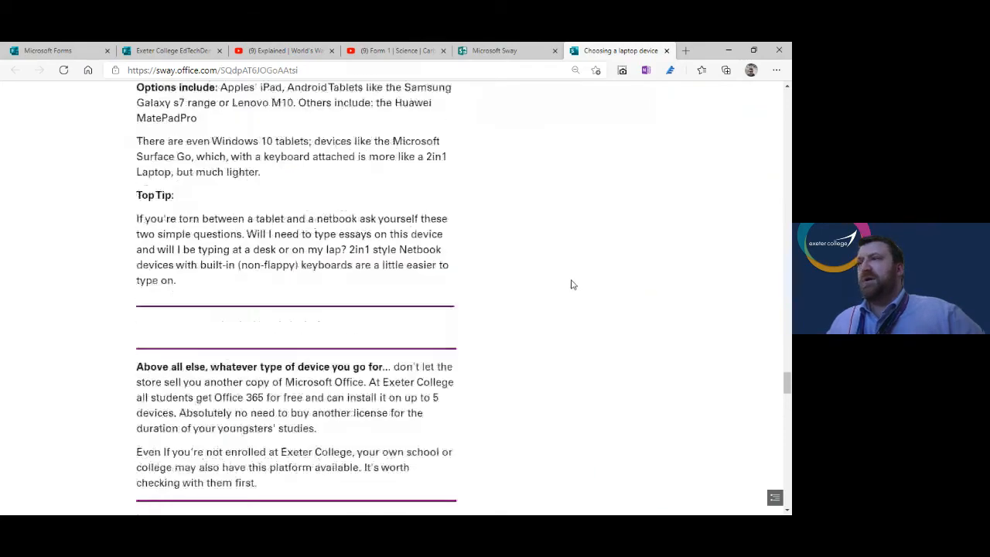
scroll(572, 284, "down", 15)
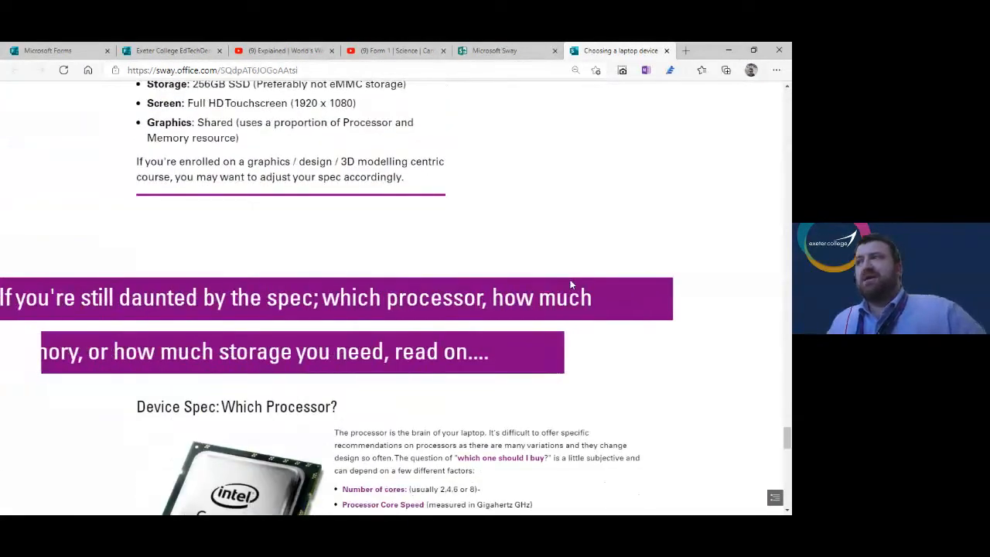
Skim the rest of the laptop Sway down to Get in touch, return towards its introduction and close it
scroll(572, 287, "down", 15)
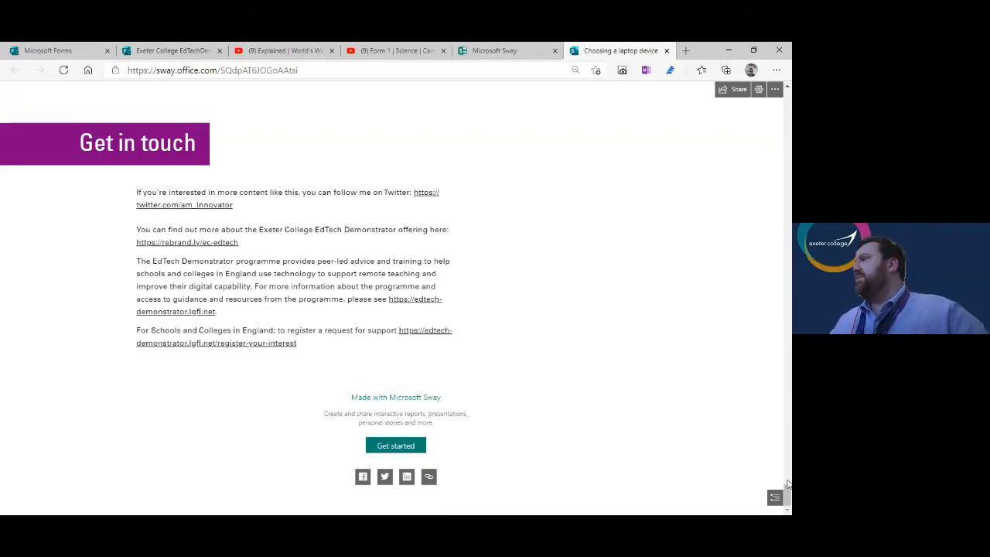
left_click_drag(788, 484, 787, 137)
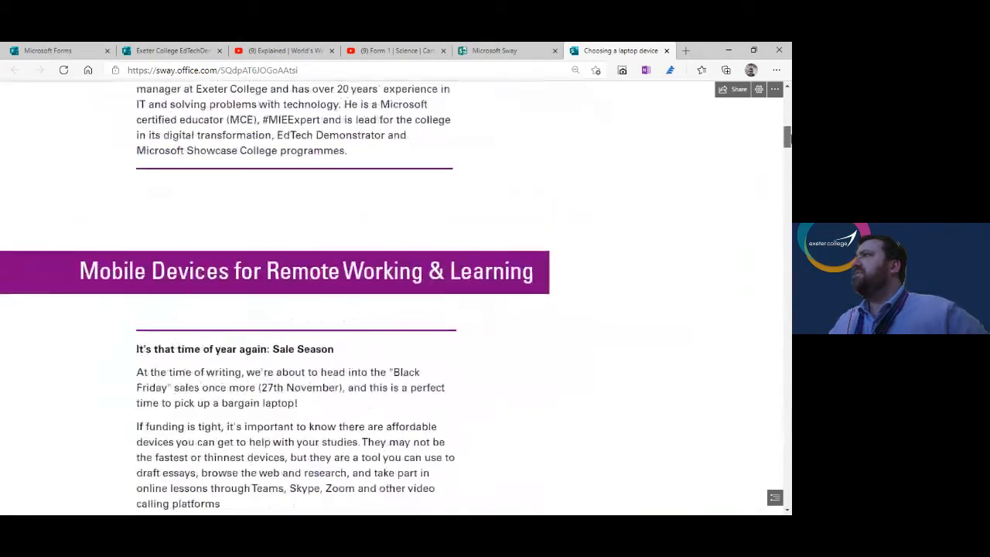
left_click(665, 50)
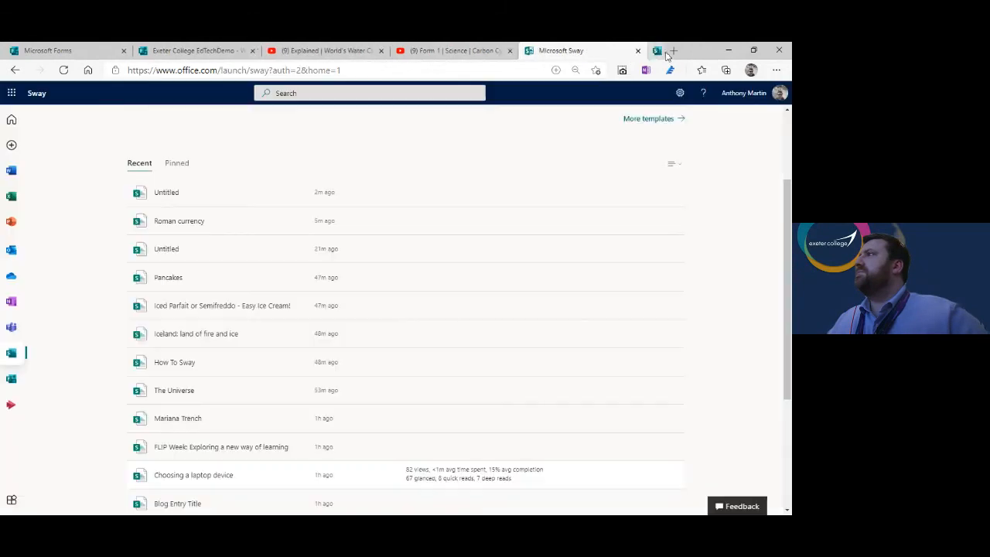
Browse the Sway home page, open the list of all Sways and open the Art Of the Possible - Word Demo Sample dated 16/11/2020
scroll(258, 317, "up", 2)
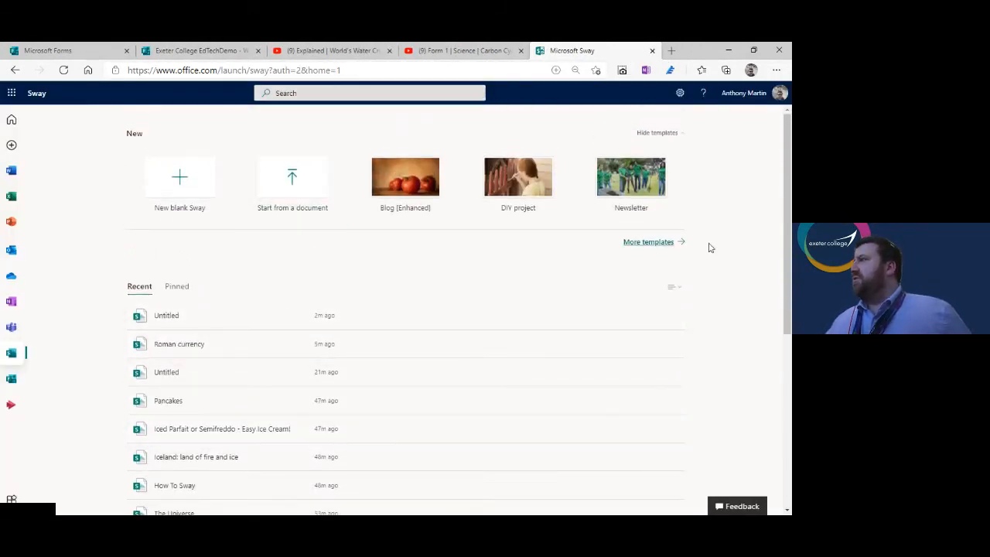
scroll(681, 294, "down", 4)
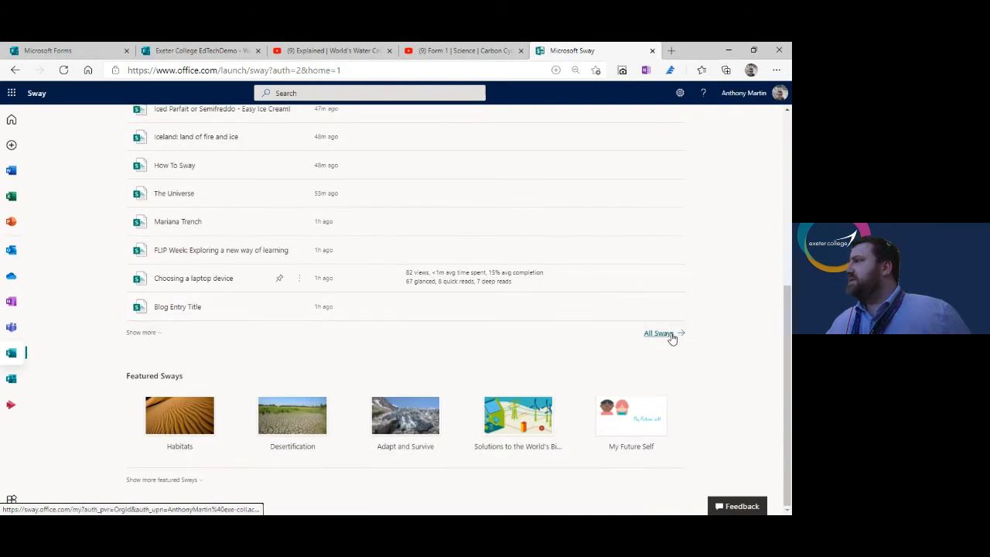
left_click(669, 334)
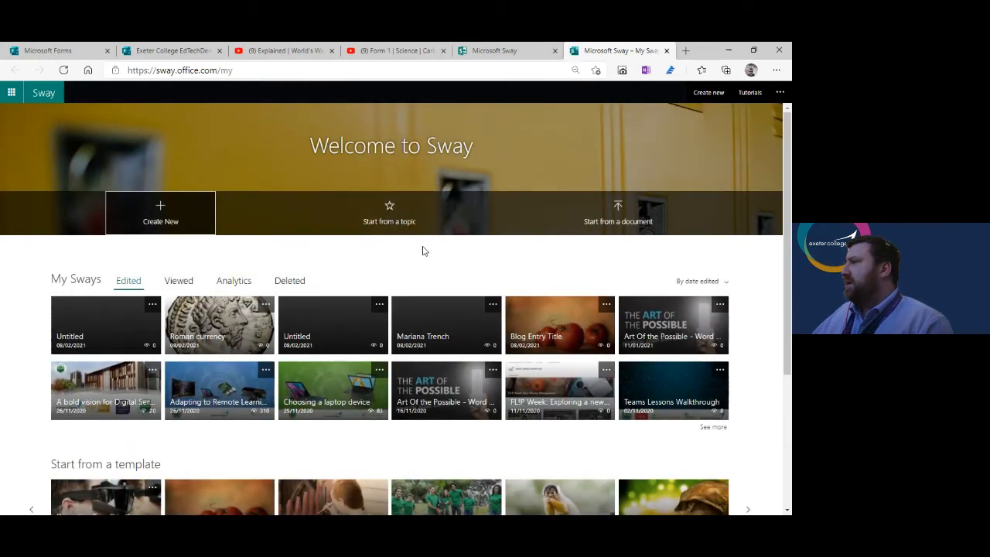
left_click(450, 390)
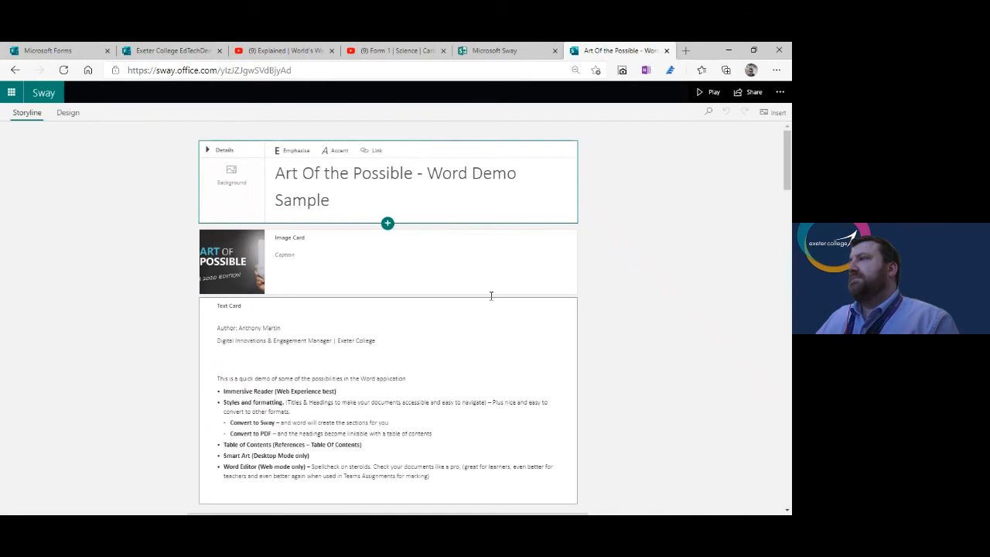
Review the storyline cards of the Word demo Sway from the introduction down to FLIP Week Research and back up
scroll(425, 221, "down", 4)
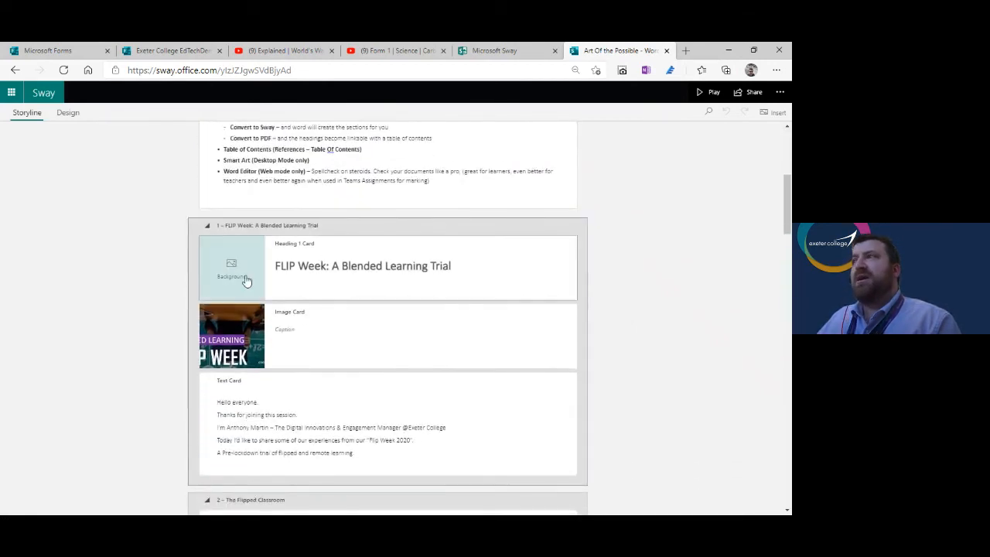
scroll(318, 421, "down", 8)
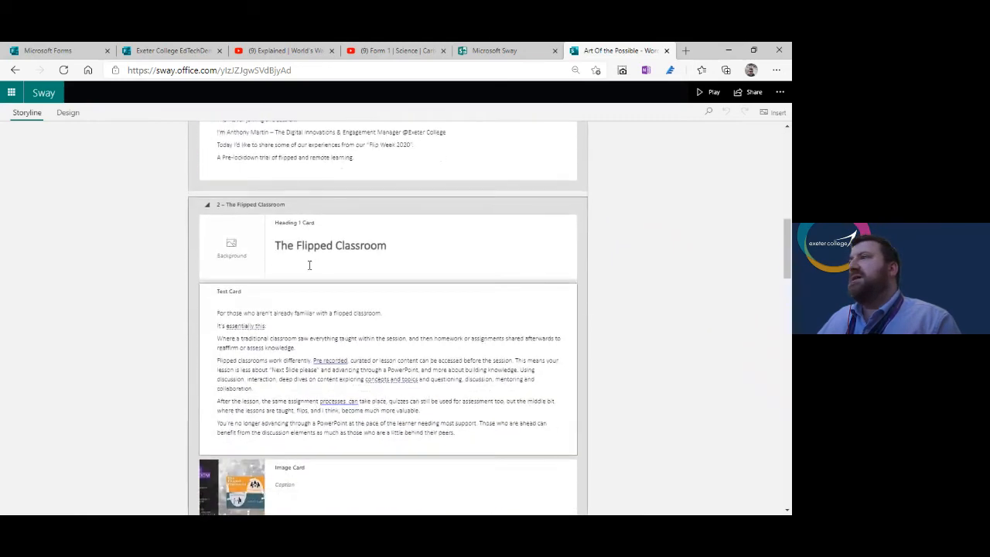
scroll(307, 260, "down", 1)
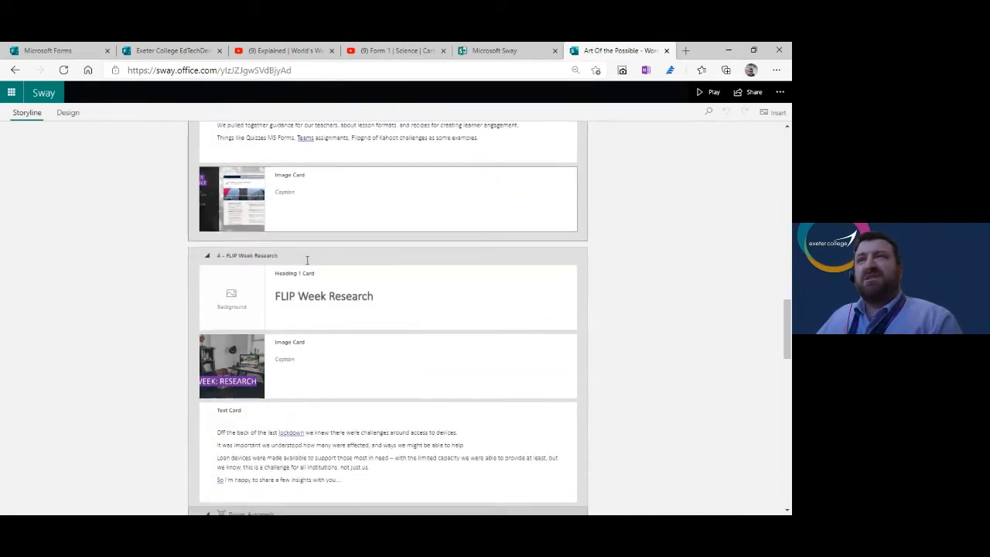
scroll(465, 320, "up", 10)
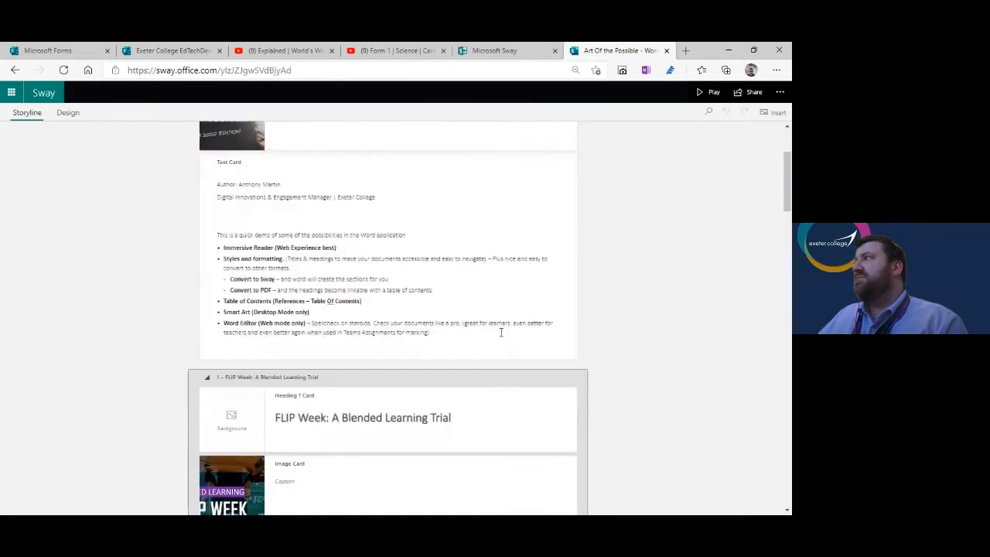
Play the Word demo Sway and page from its title through the FLIP Week: A Blended Learning Trial slides
left_click(706, 93)
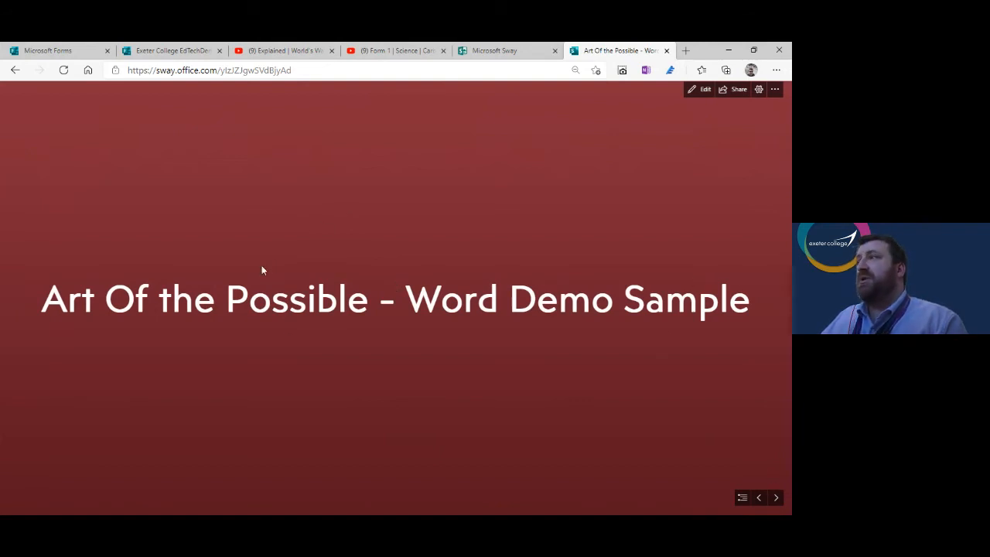
left_click(774, 499)
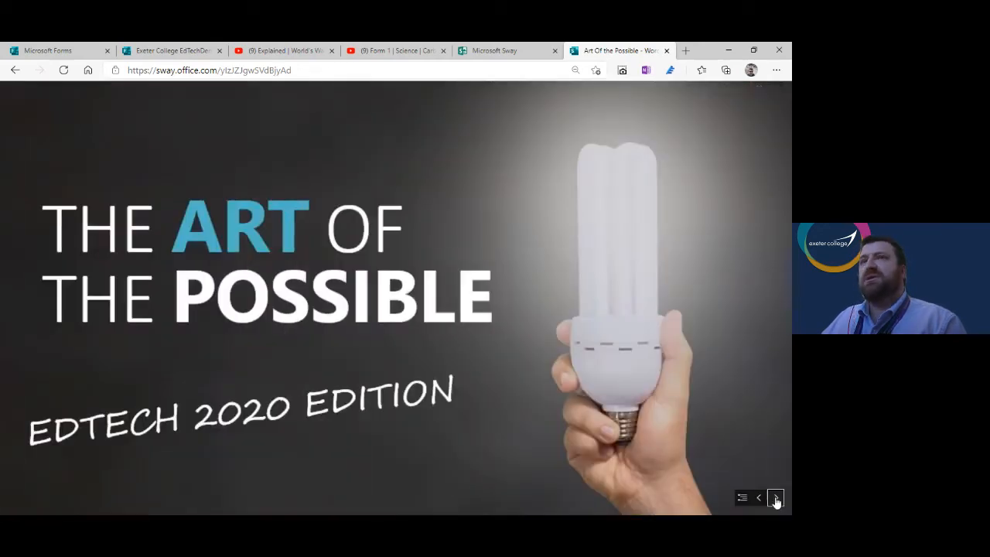
left_click(776, 499)
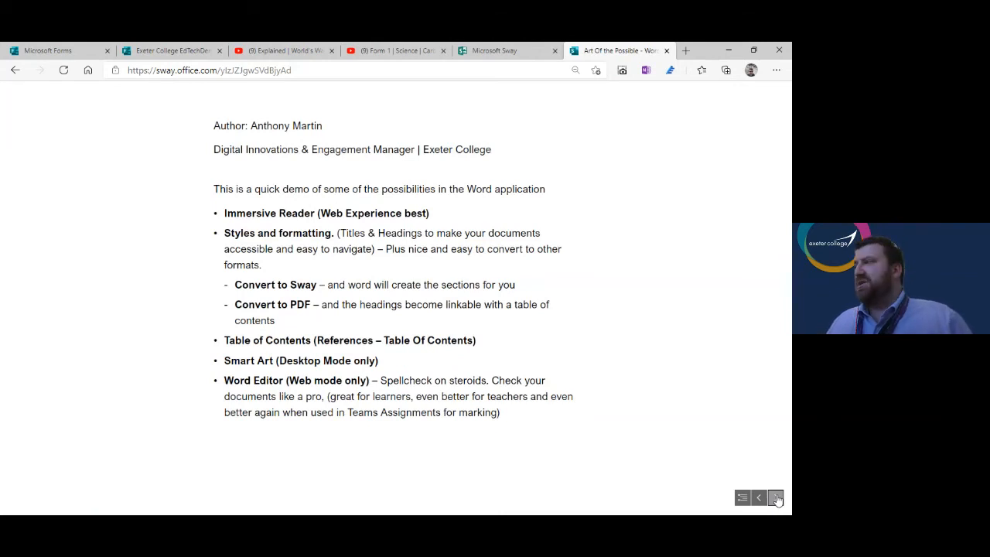
left_click(775, 499)
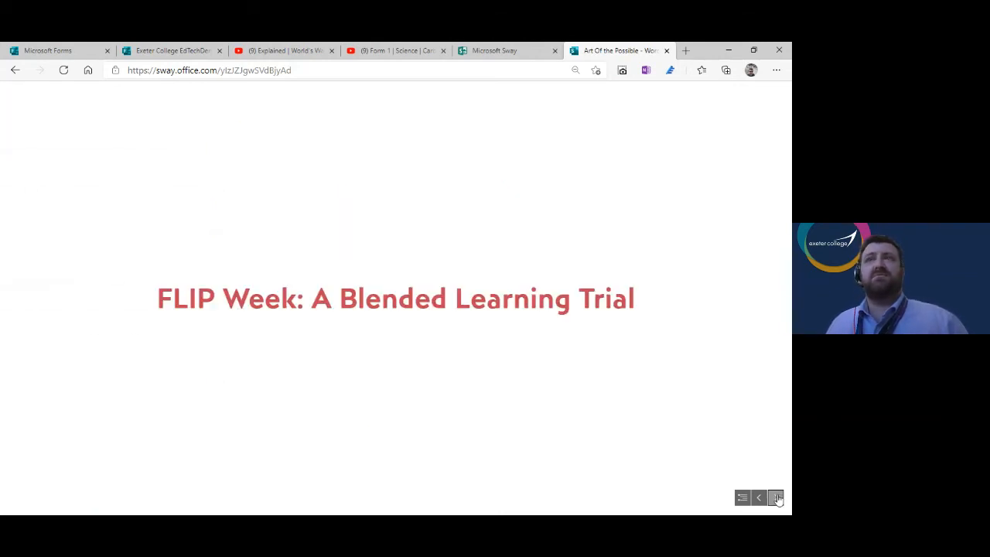
left_click(775, 499)
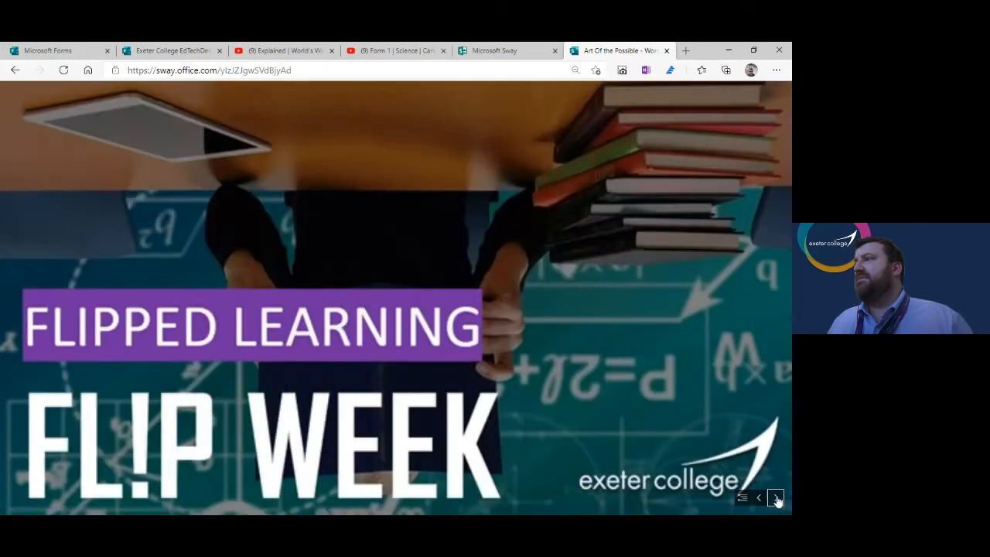
left_click(776, 498)
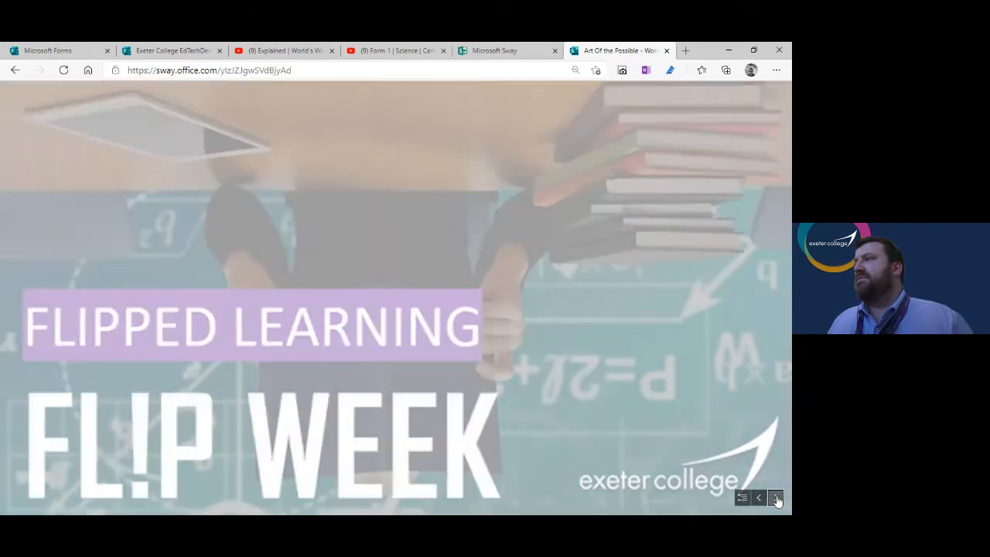
Page through the Flipped Classroom slides to the Teacher Guidance slide, and close the Sway
left_click(777, 498)
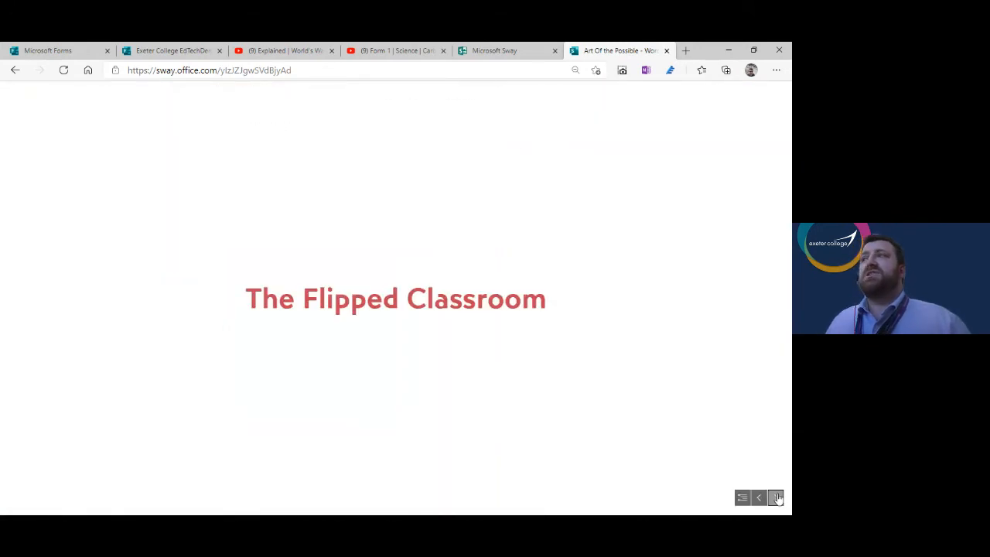
left_click(777, 499)
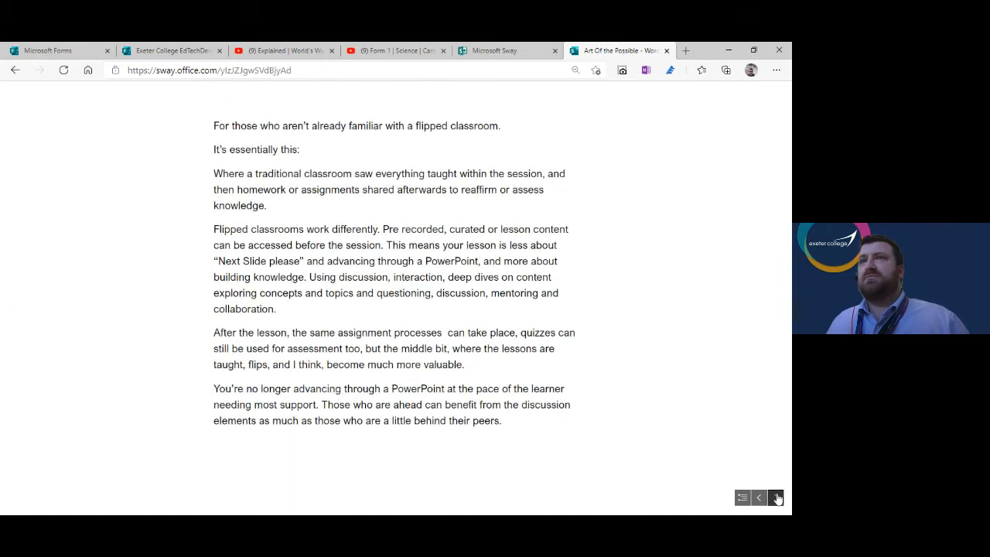
left_click(776, 499)
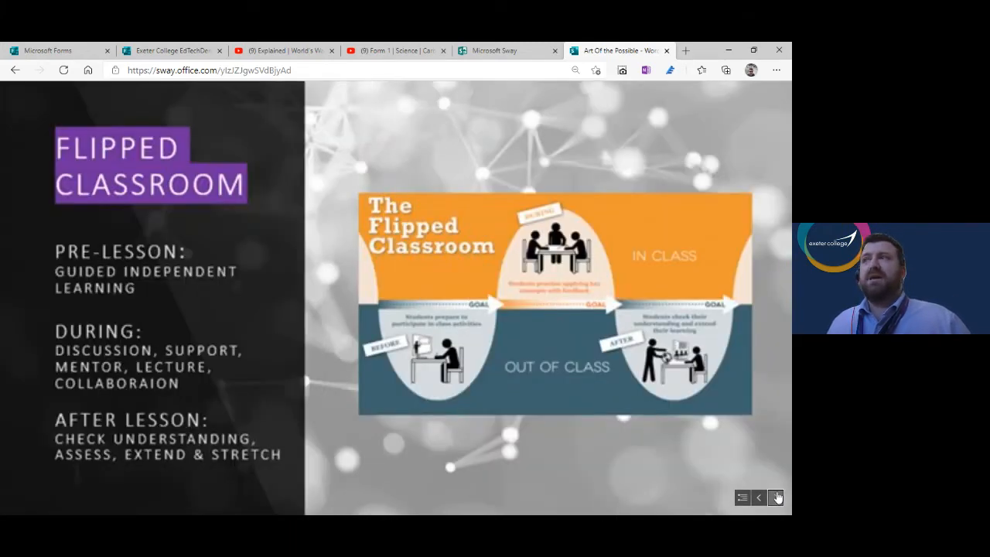
left_click(776, 498)
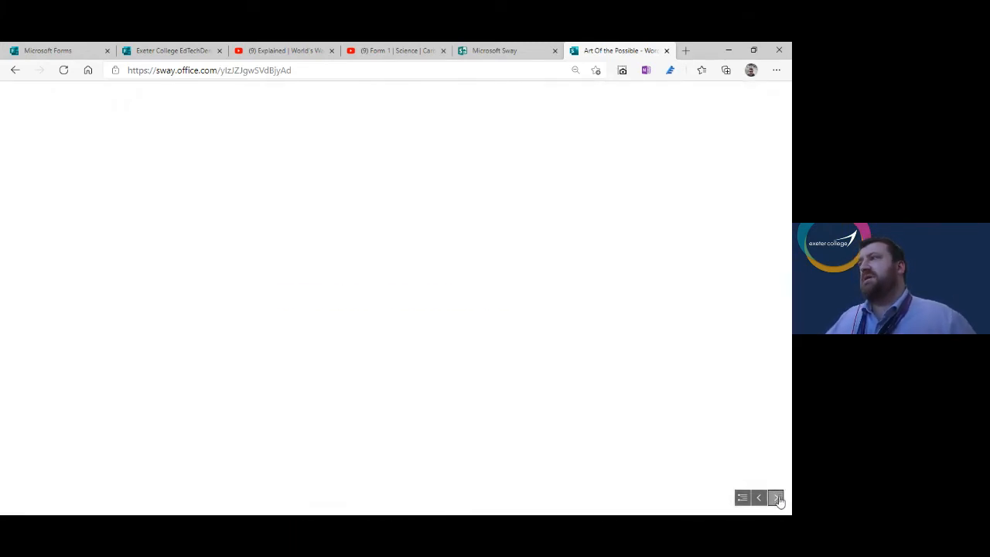
left_click(777, 499)
left_click(777, 499)
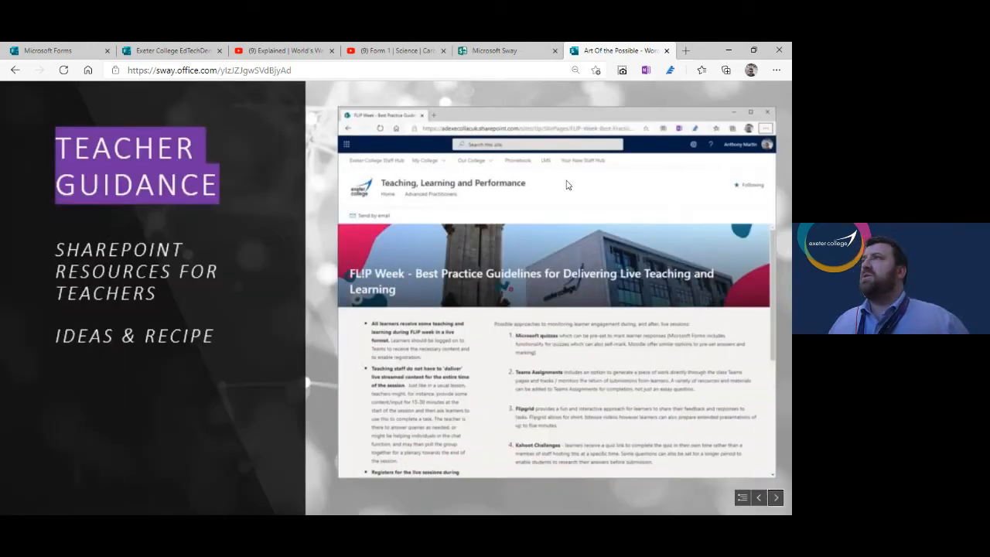
left_click(667, 50)
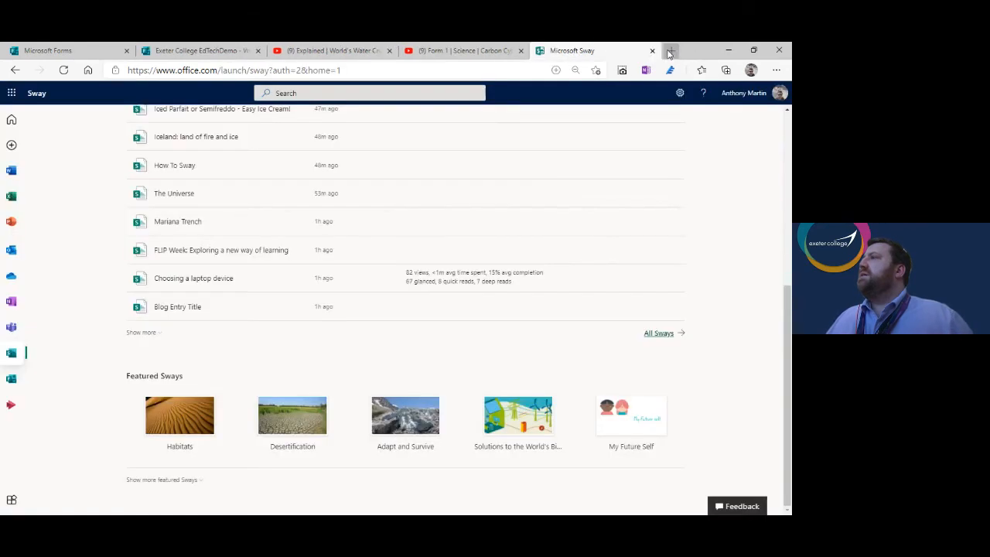
Reopen the Art Of the Possible - Word Demo Sample dated 16/11/2020 from the list of all Sways
scroll(363, 310, "up", 5)
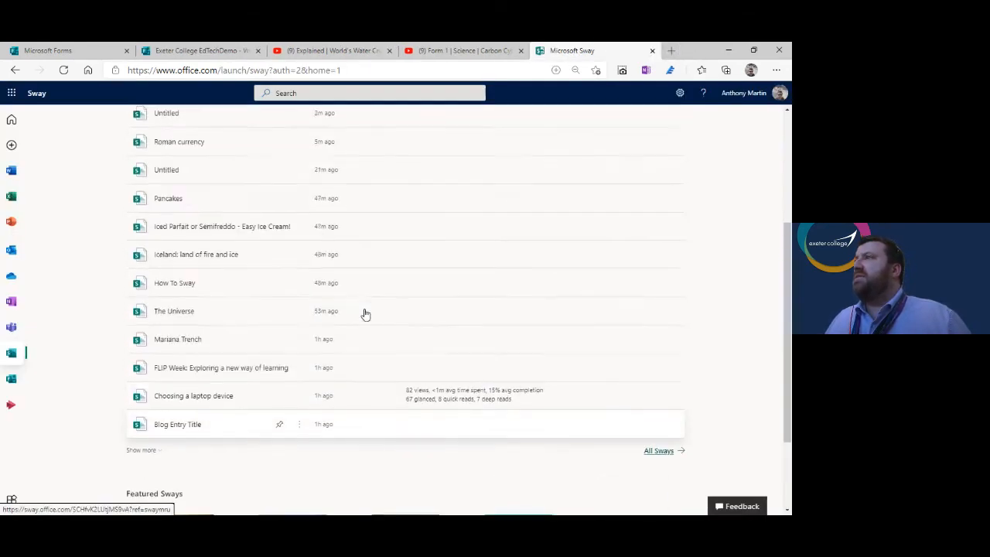
scroll(363, 309, "down", 5)
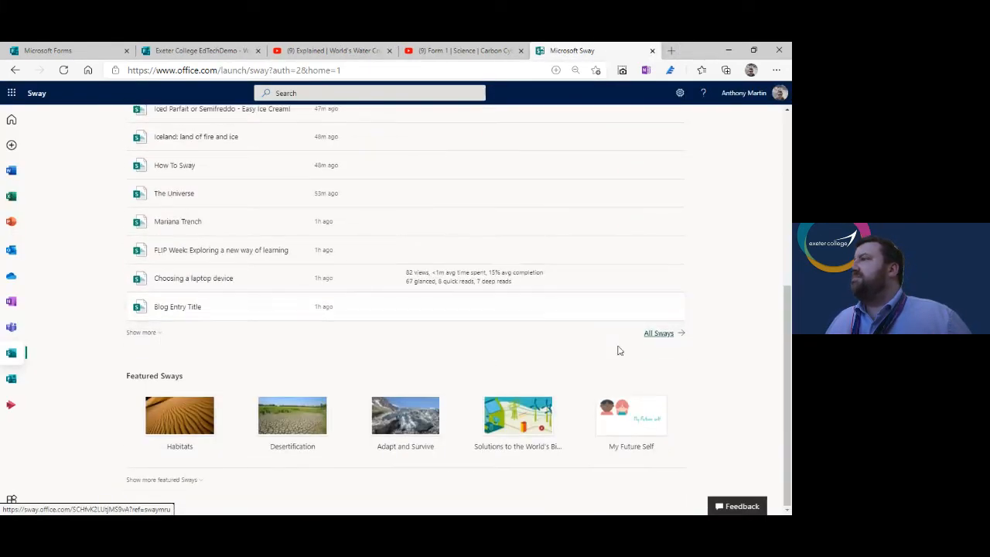
left_click(659, 333)
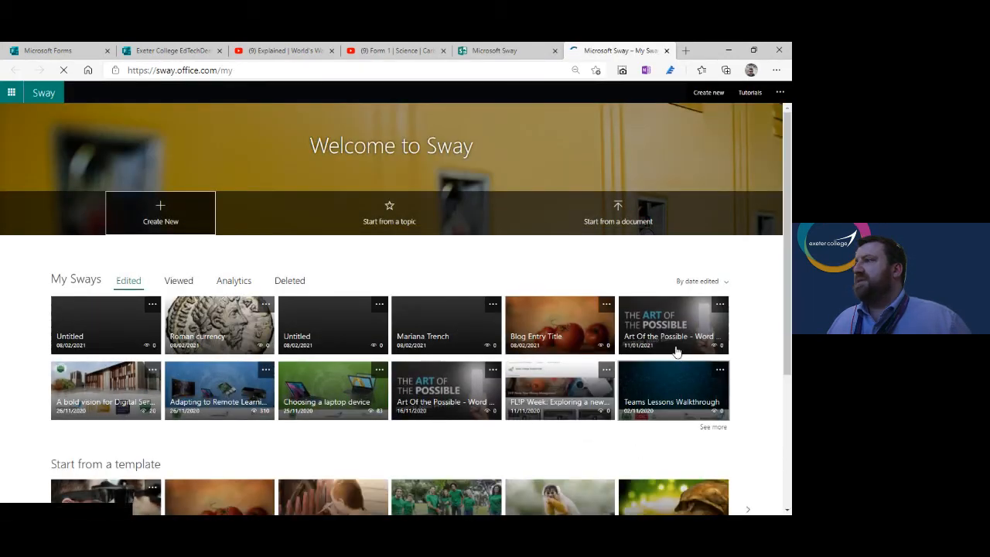
left_click(419, 393)
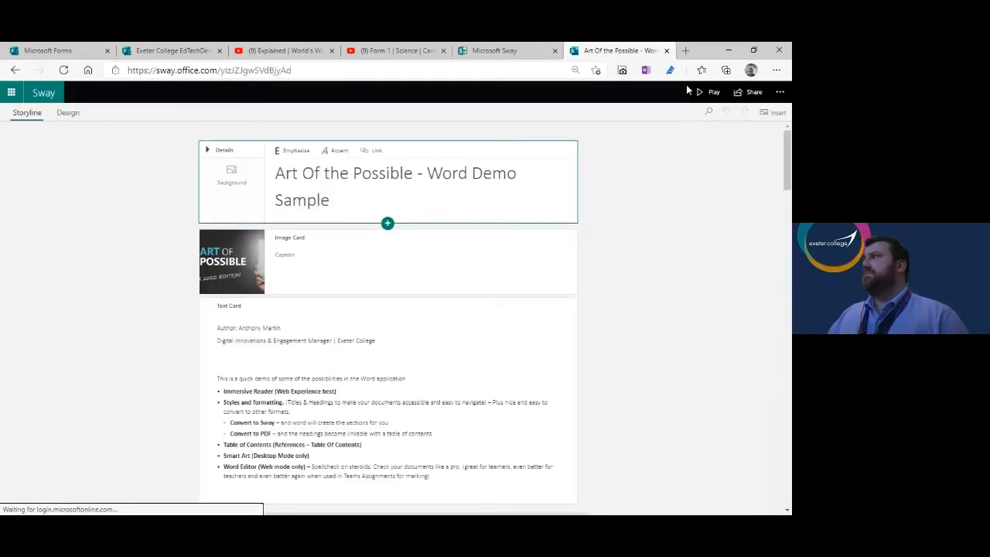
Play the Word demo Sway, check the additional options available in the playback view, and return to editing
left_click(705, 92)
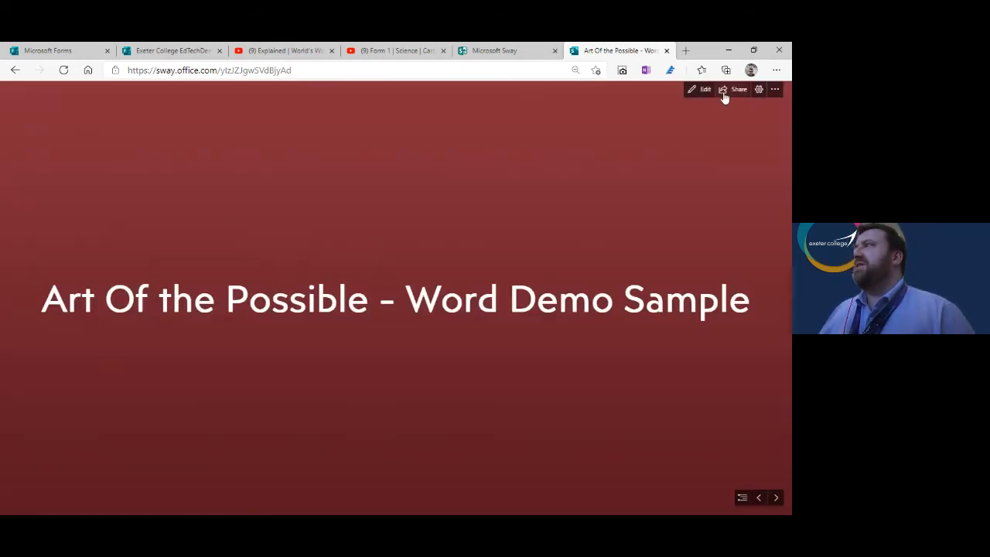
left_click(773, 91)
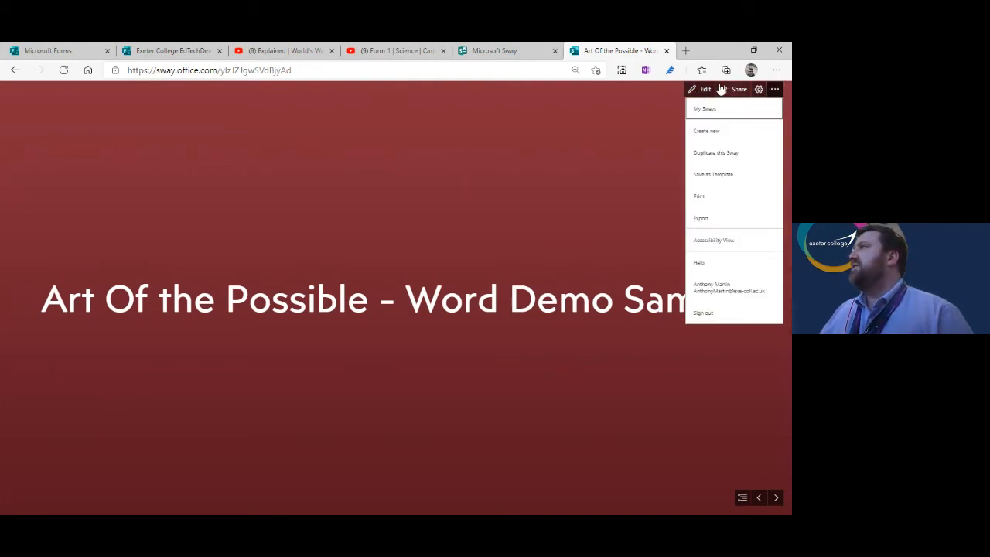
left_click(693, 89)
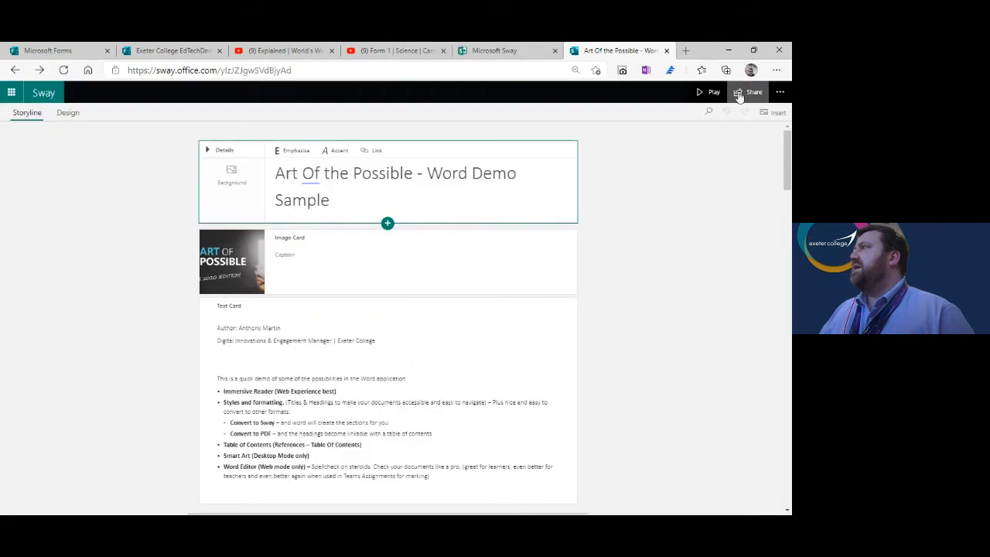
Change the Sway's design to the Vertical layout, try the purple title style, and apply the dark red title style with the landscape thumbnail
left_click(67, 114)
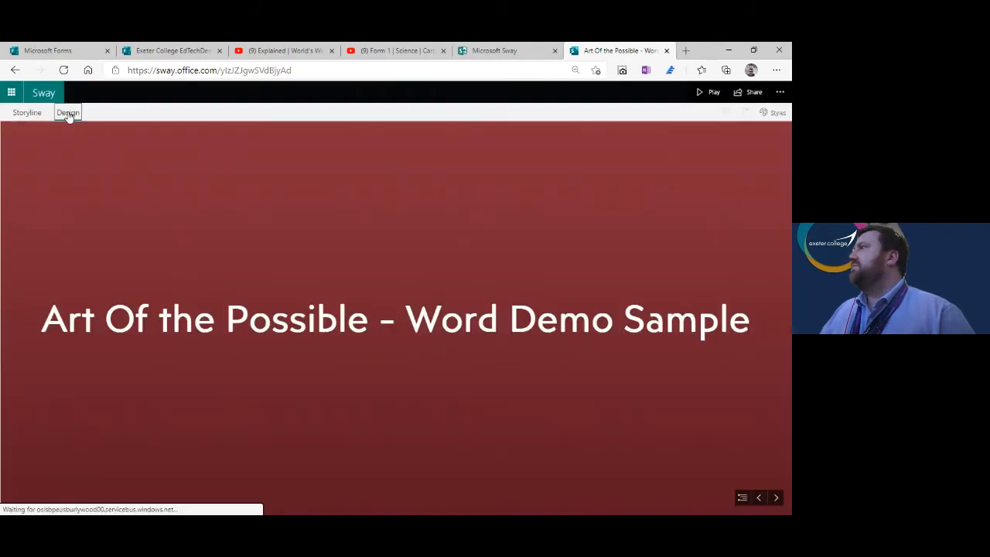
left_click(772, 112)
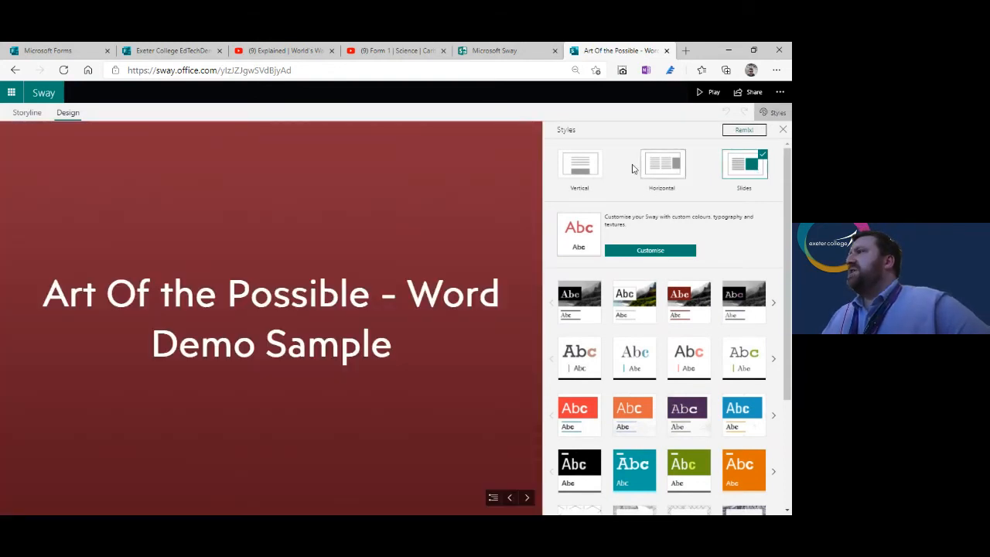
left_click(573, 168)
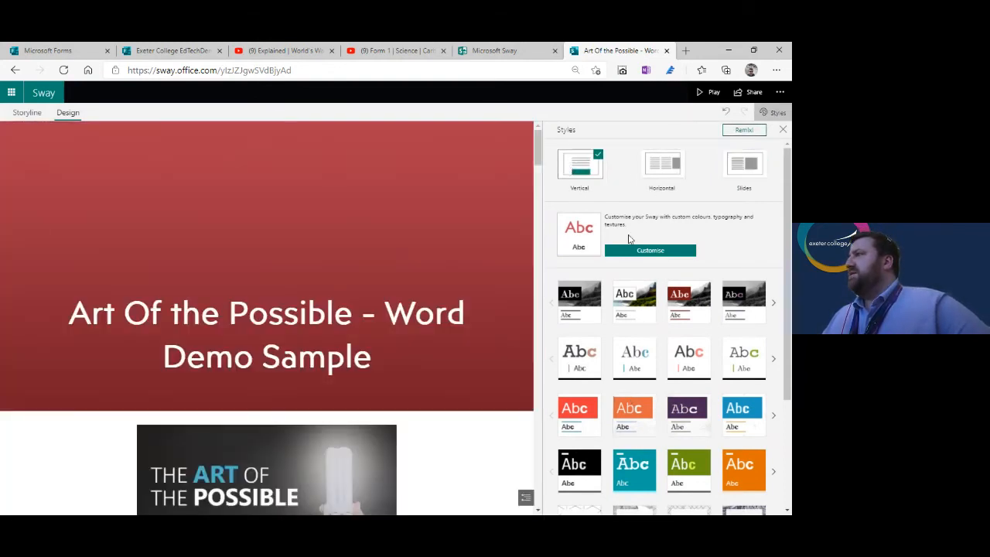
left_click(685, 417)
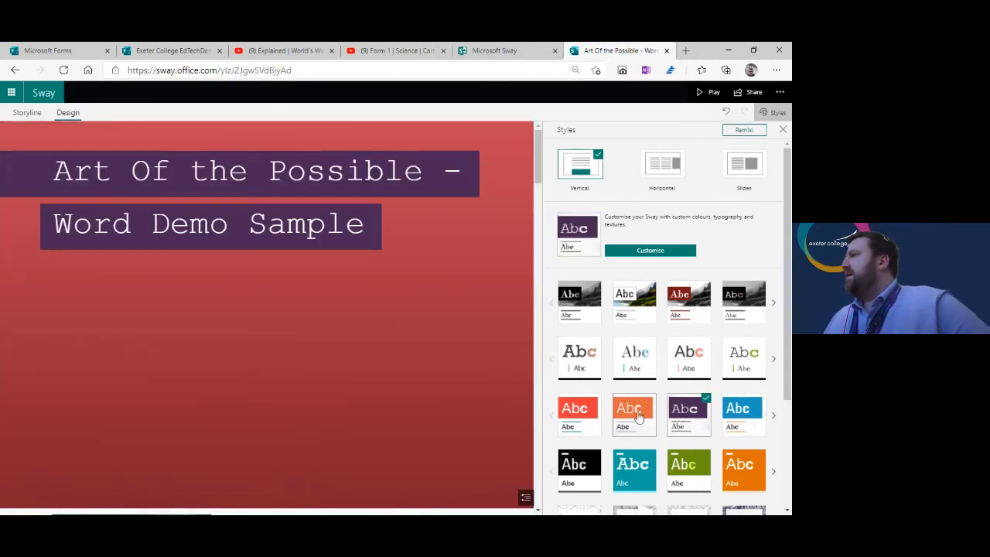
left_click(677, 300)
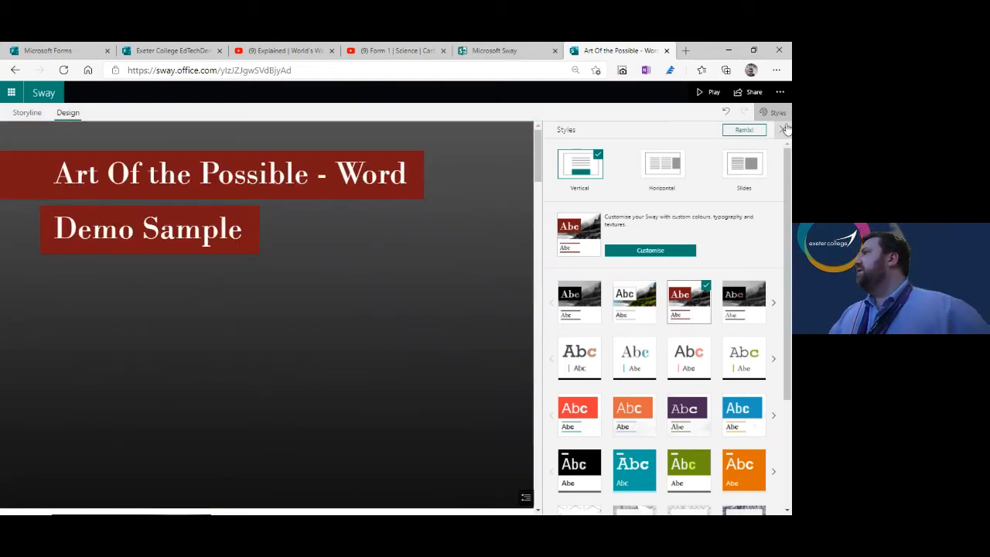
Play the restyled Word demo Sway, review its sections from the title to the end, and close the Sway
left_click(782, 131)
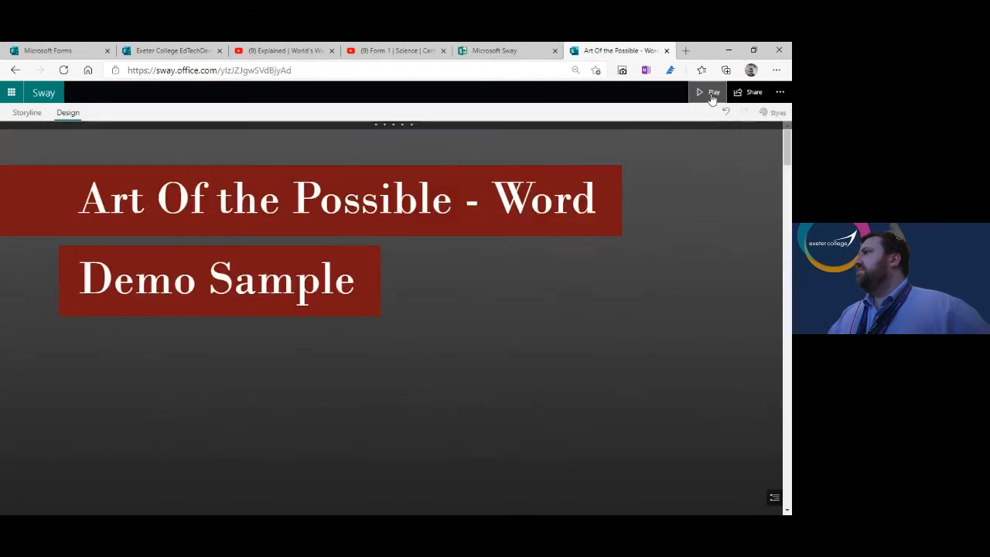
left_click(708, 92)
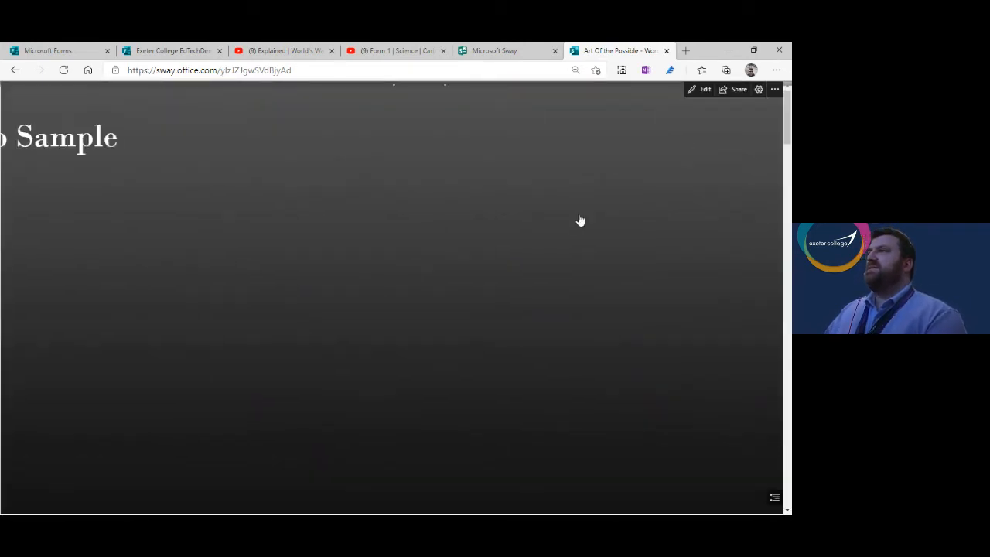
scroll(641, 297, "down", 8)
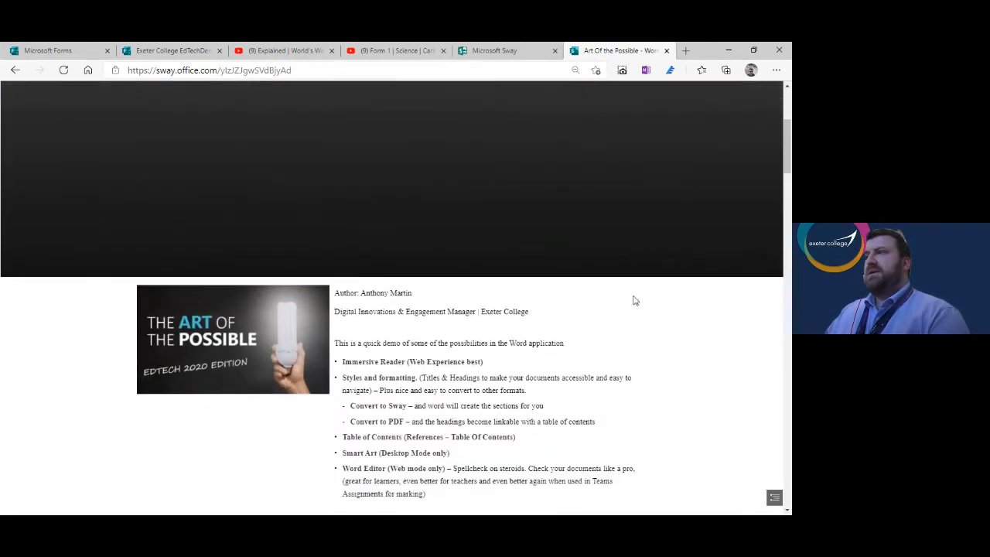
scroll(632, 301, "down", 8)
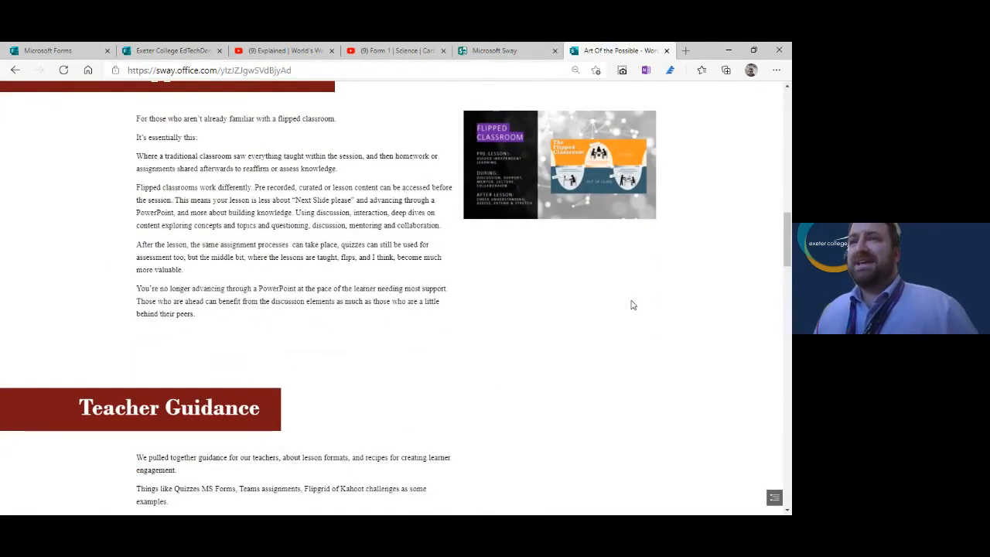
scroll(631, 307, "down", 8)
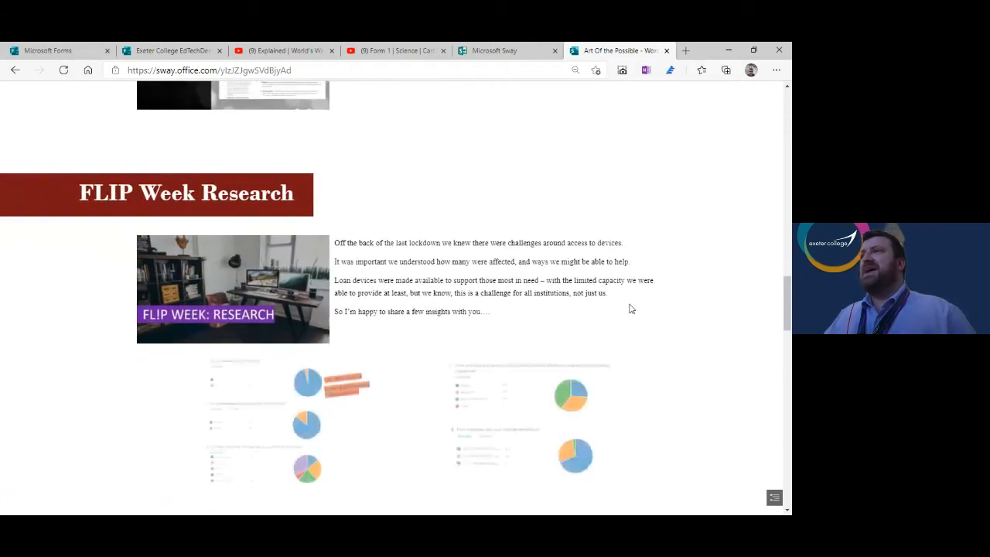
scroll(630, 310, "down", 10)
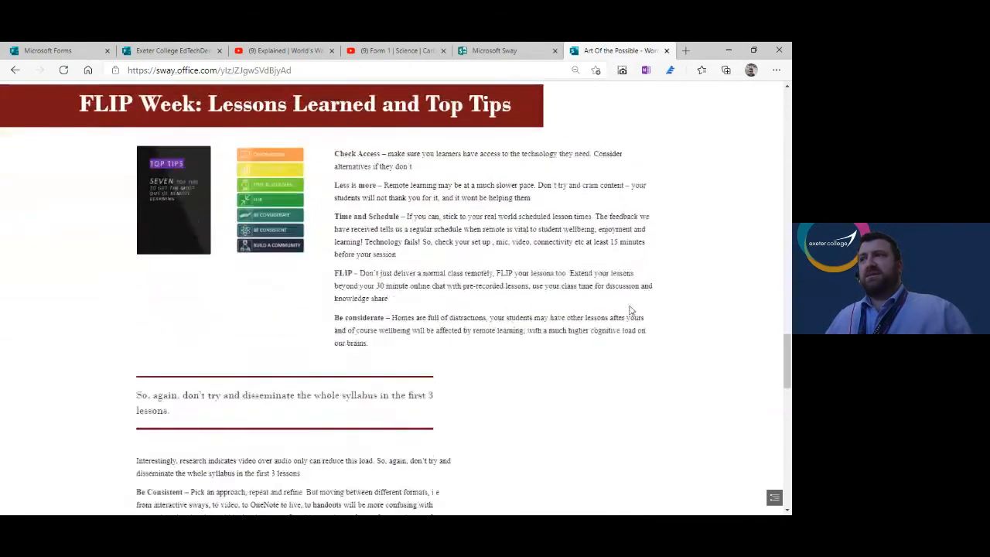
scroll(631, 310, "up", 3)
scroll(631, 306, "down", 8)
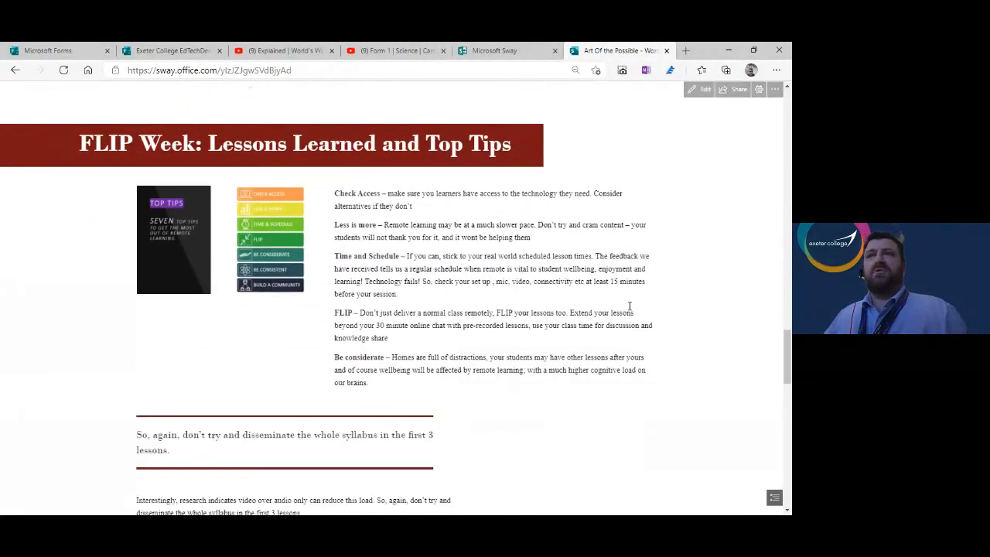
scroll(631, 309, "down", 6)
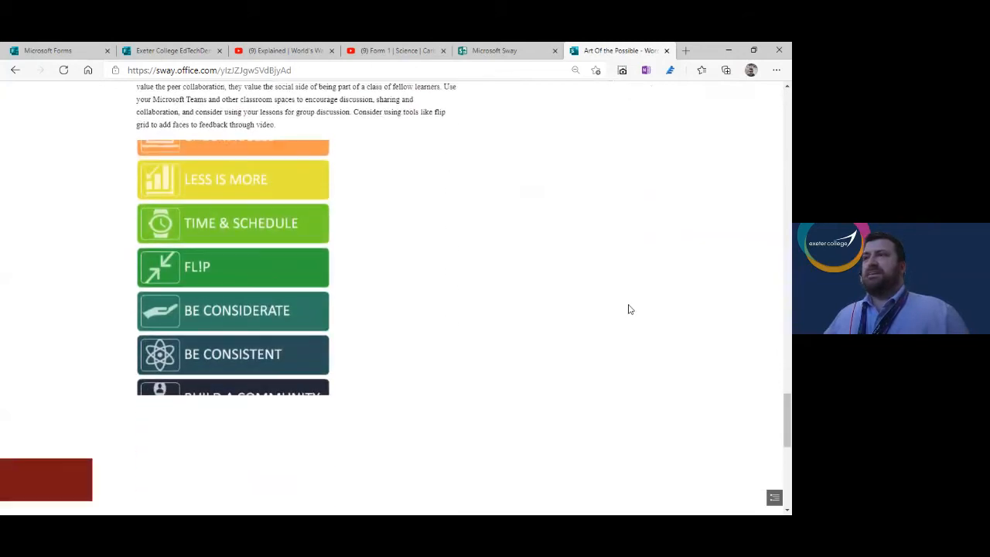
scroll(629, 310, "down", 2)
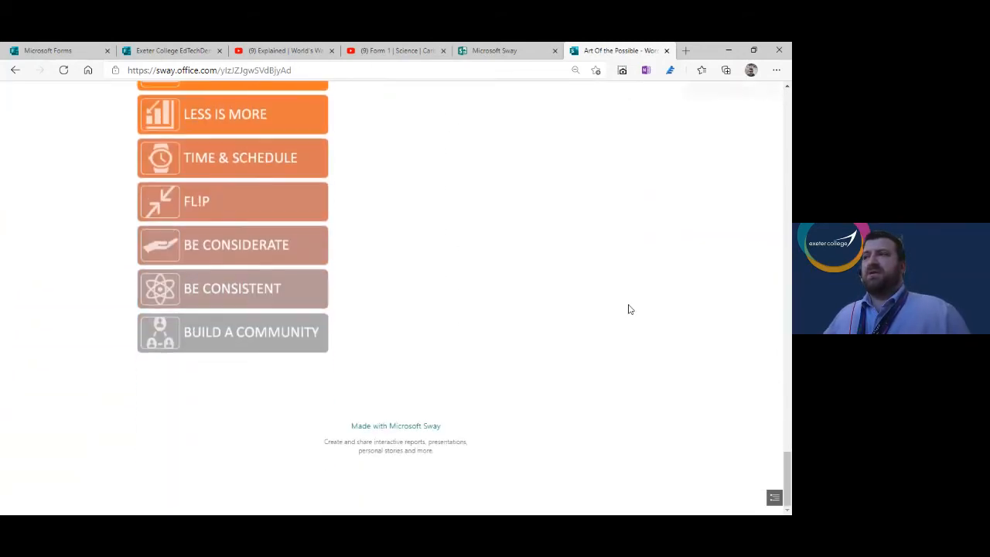
scroll(629, 308, "up", 15)
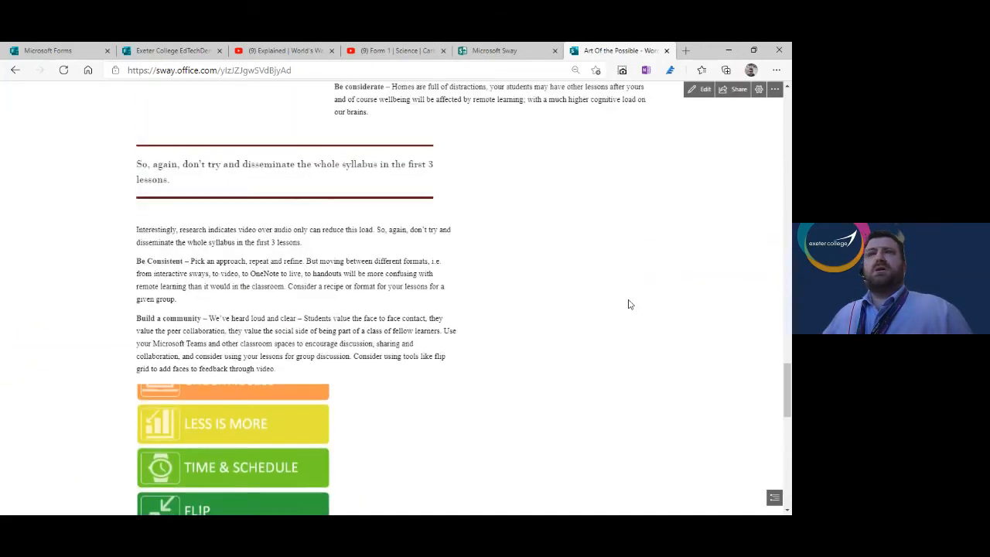
scroll(627, 304, "up", 15)
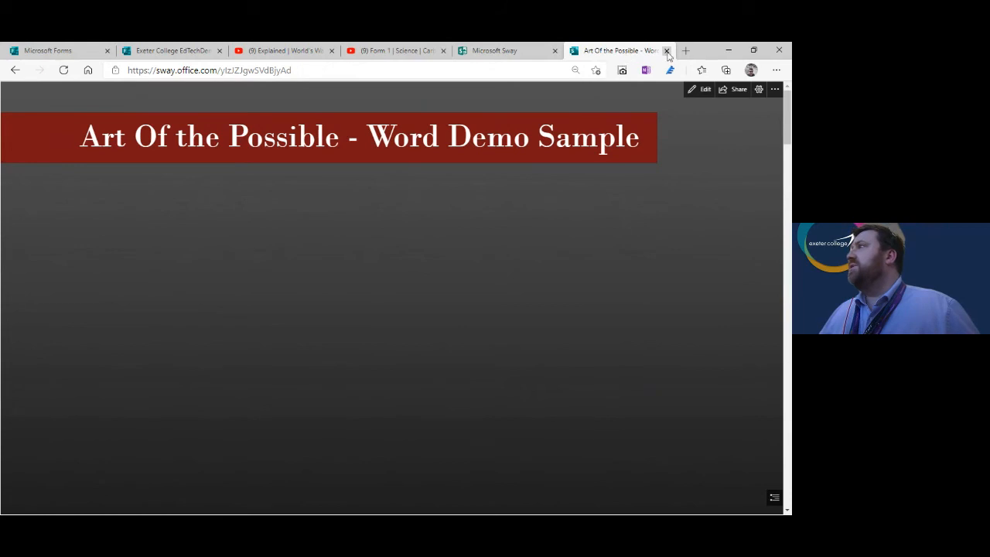
left_click(667, 51)
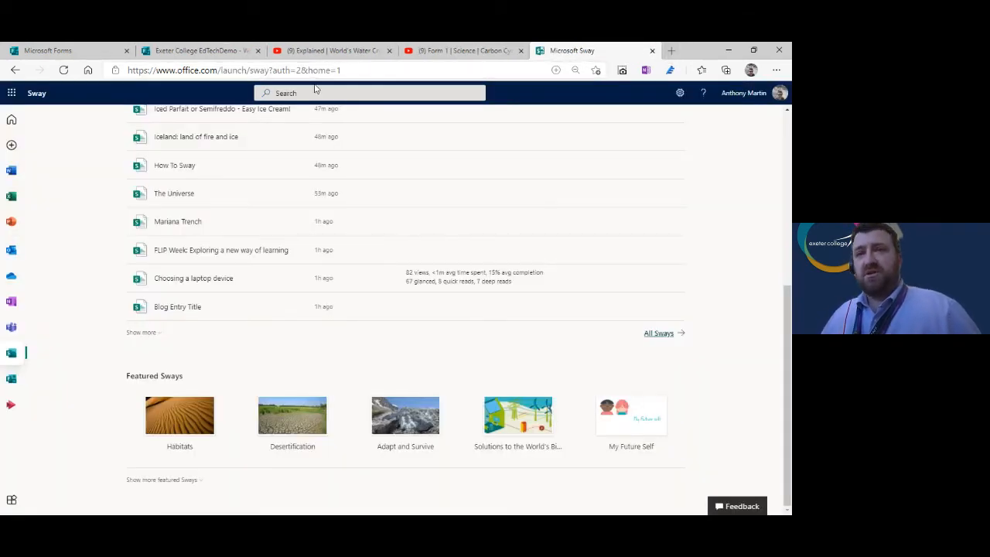
Switch to Word online and open the Art Of the Possible - Word Demo Sample document from the file list
scroll(255, 186, "up", 5)
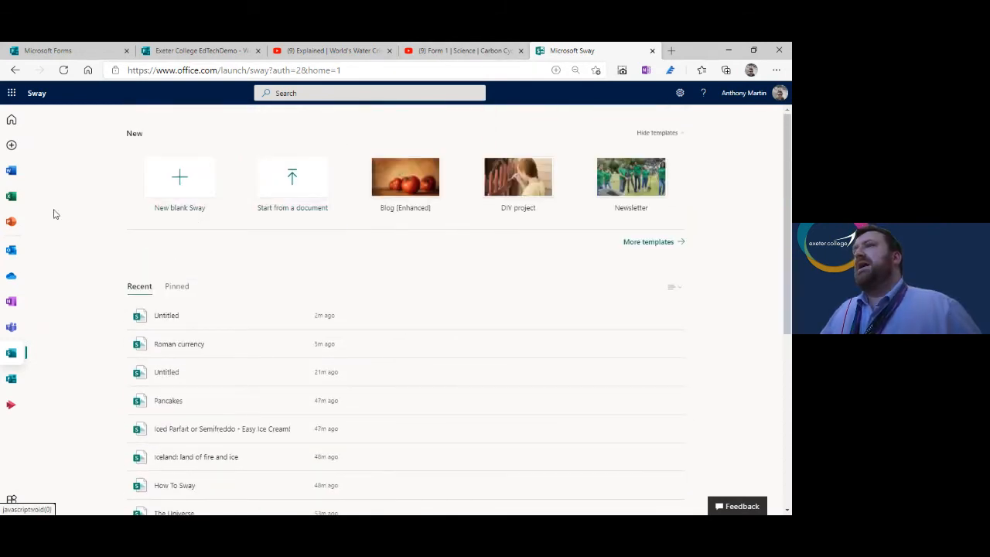
left_click(10, 172)
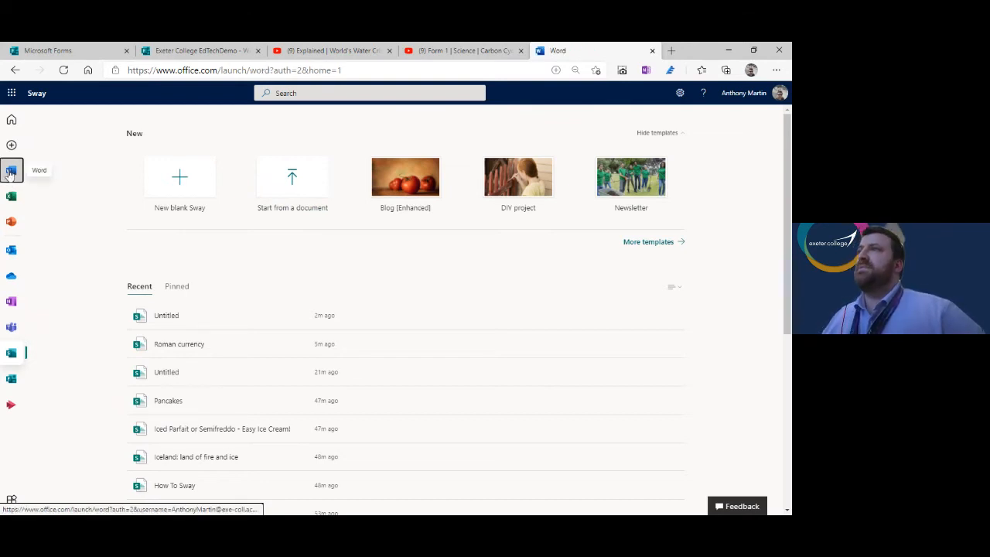
scroll(321, 386, "down", 2)
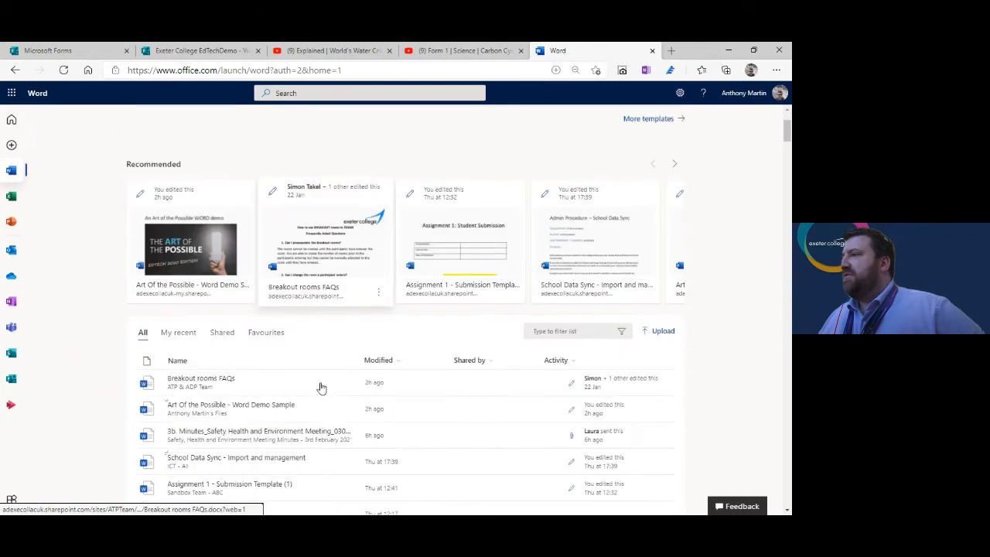
left_click(212, 406)
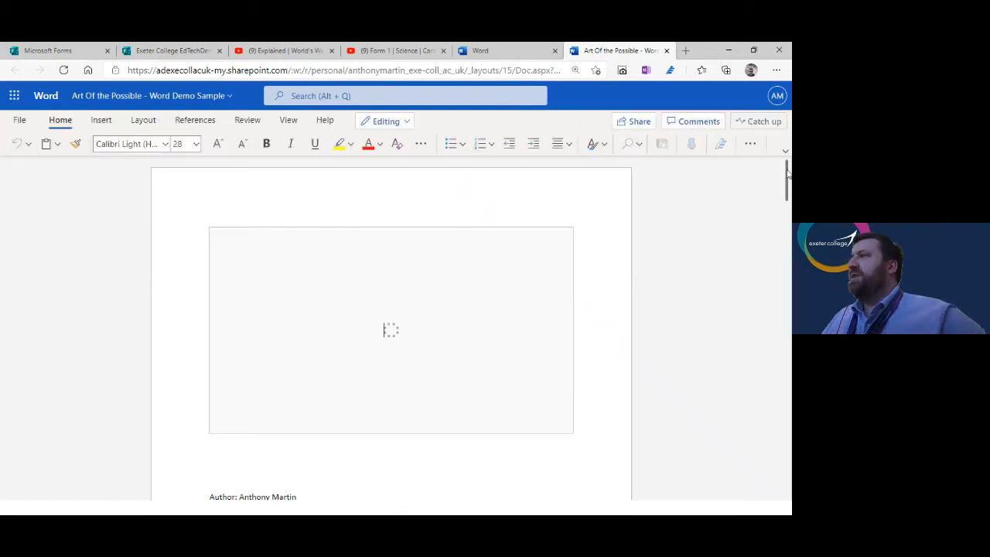
Examine the heading structure of the Word document and highlight the Teacher Guidance heading as an example
left_click_drag(786, 171, 790, 246)
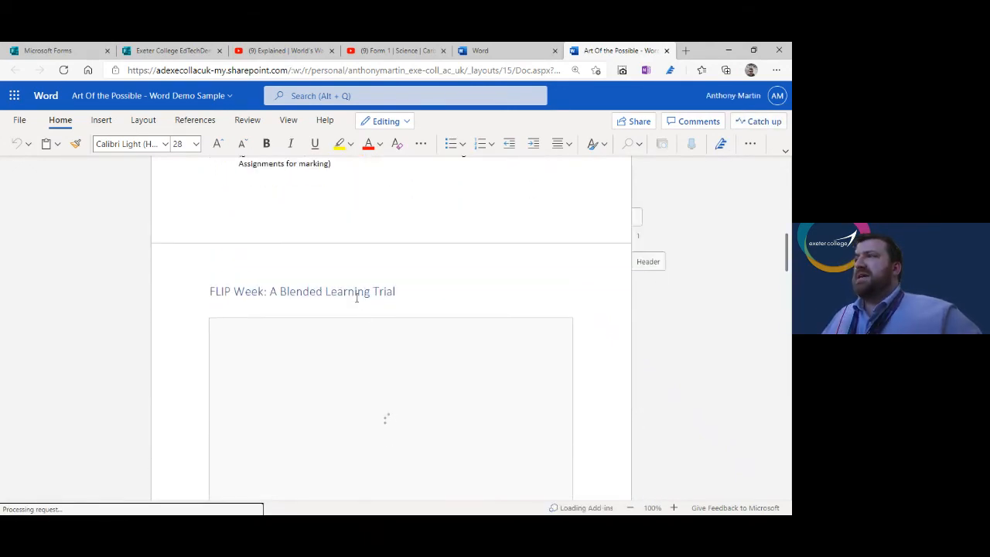
scroll(356, 297, "down", 3)
scroll(355, 304, "down", 7)
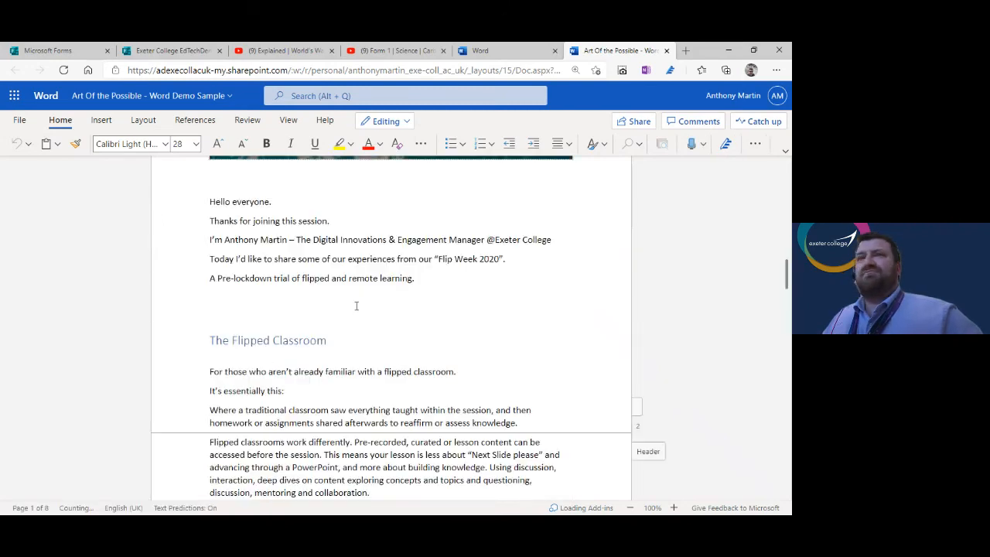
scroll(355, 305, "down", 3)
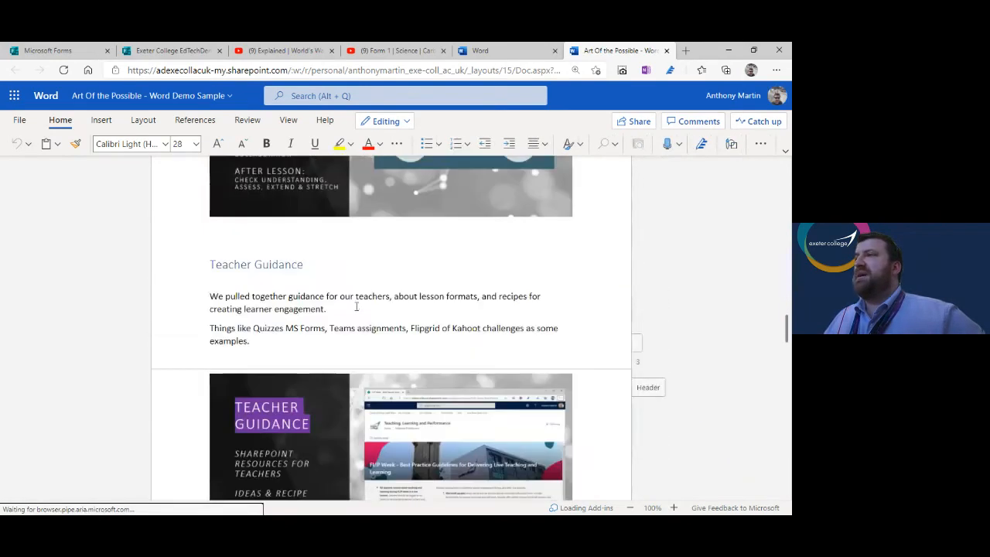
left_click_drag(289, 251, 295, 255)
left_click(225, 250)
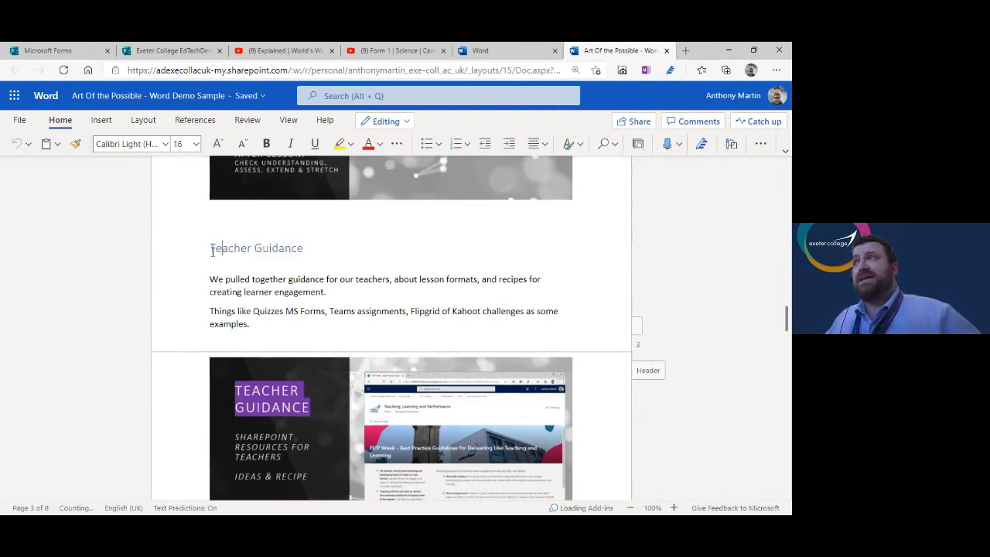
left_click_drag(212, 250, 309, 250)
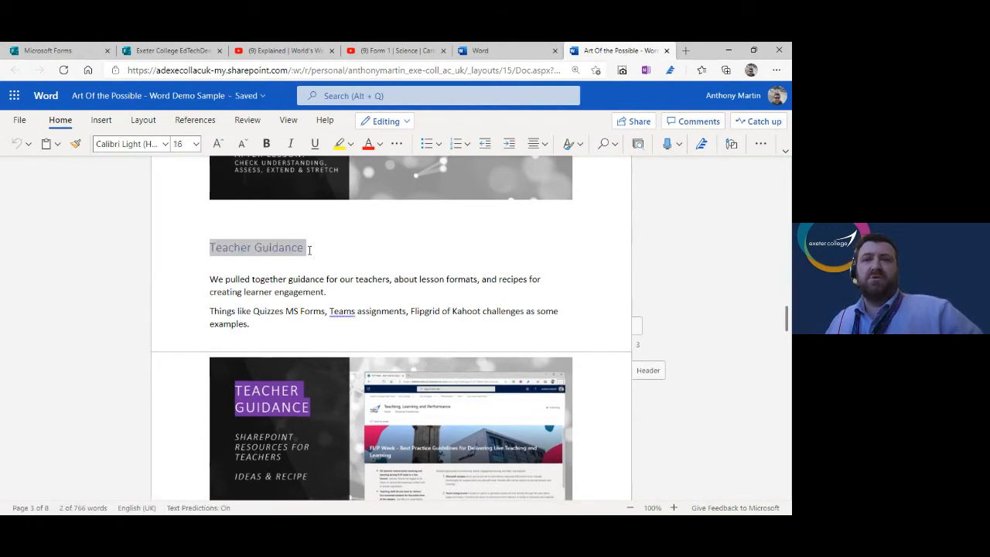
scroll(336, 273, "down", 1)
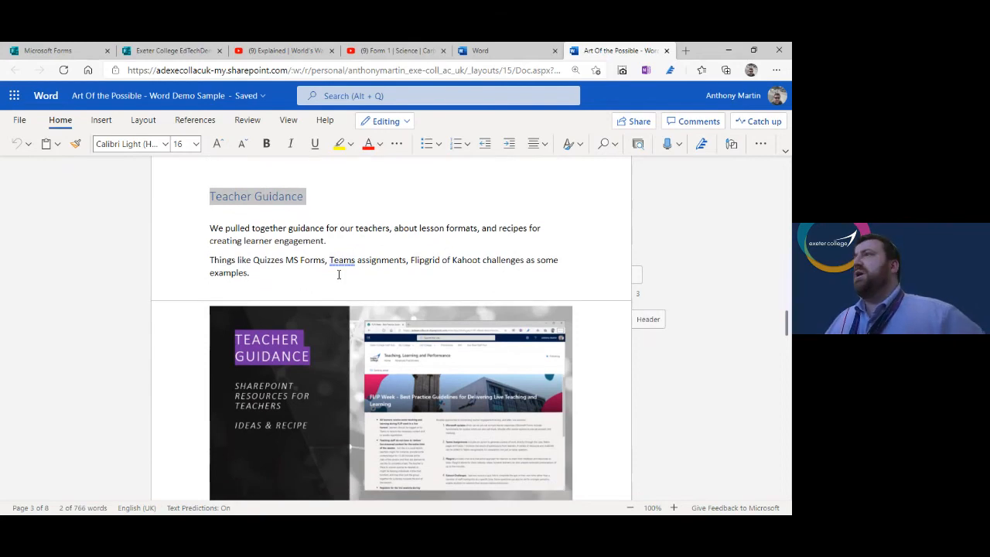
scroll(338, 274, "up", 7)
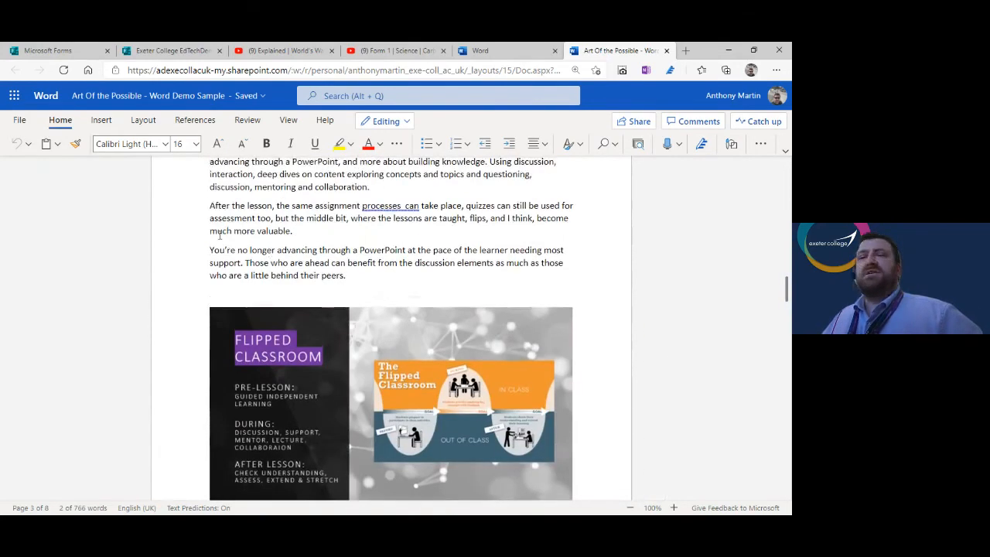
Browse the styles for transforming the document to a web page, and transform it with the Bokeh style
left_click(20, 121)
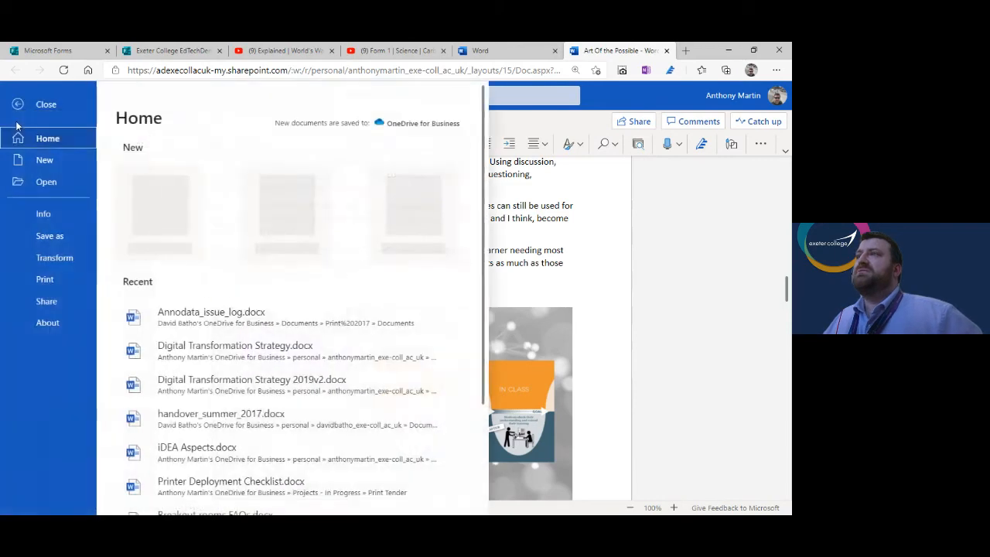
left_click(50, 258)
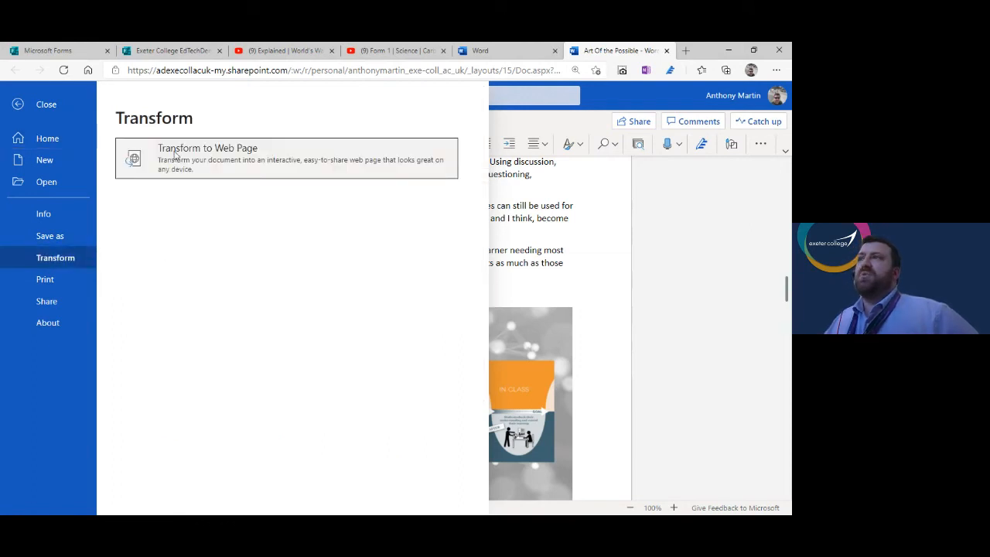
left_click(175, 155)
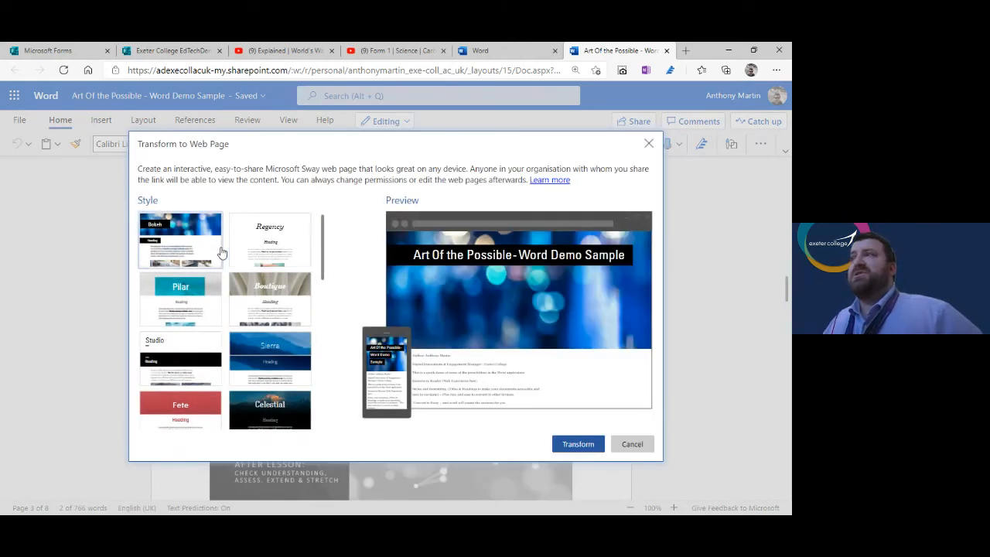
scroll(221, 252, "down", 3)
scroll(220, 254, "down", 10)
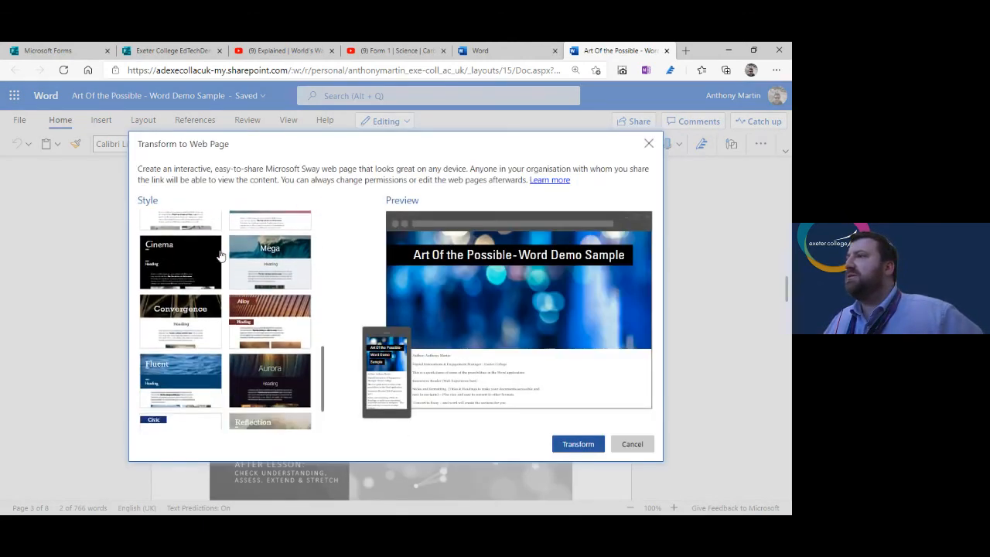
scroll(260, 387, "up", 13)
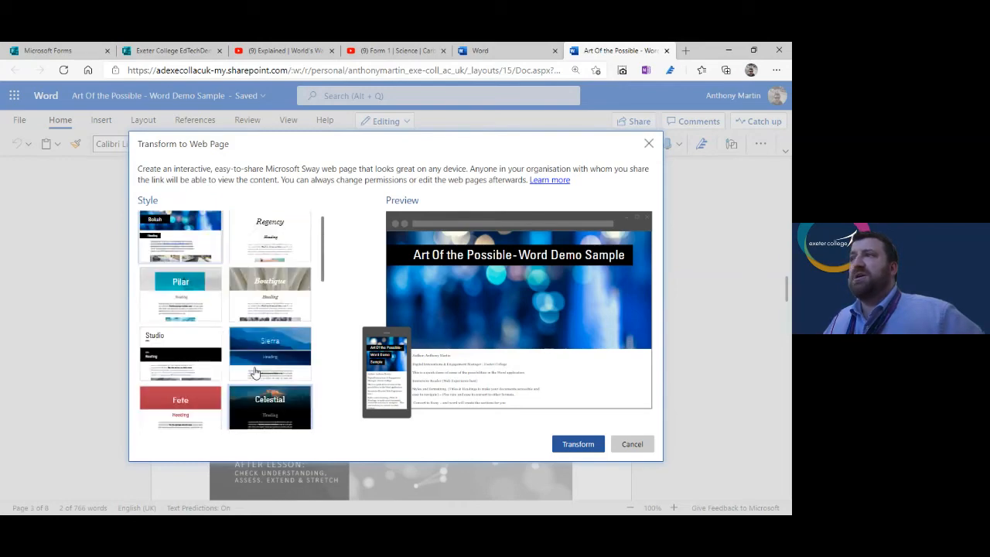
left_click(174, 232)
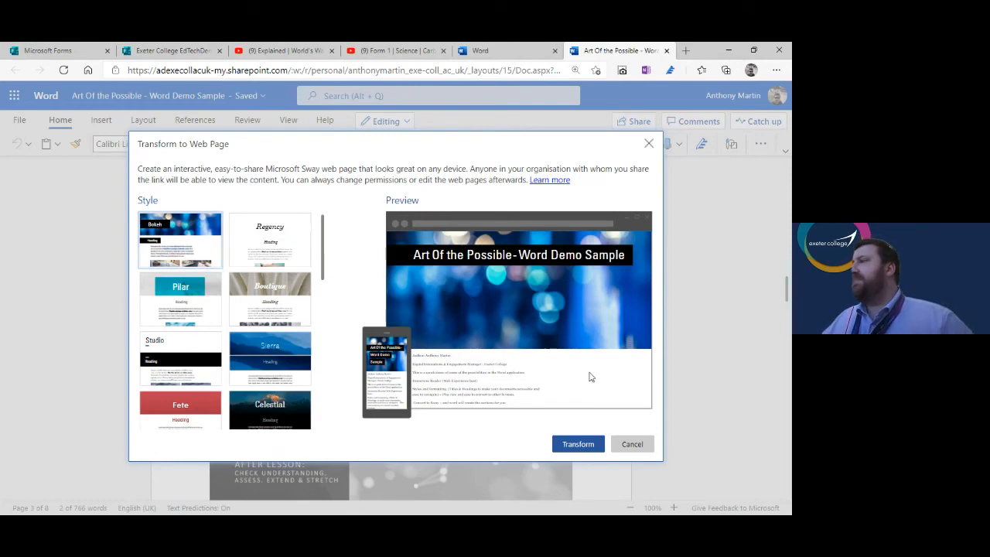
left_click(577, 445)
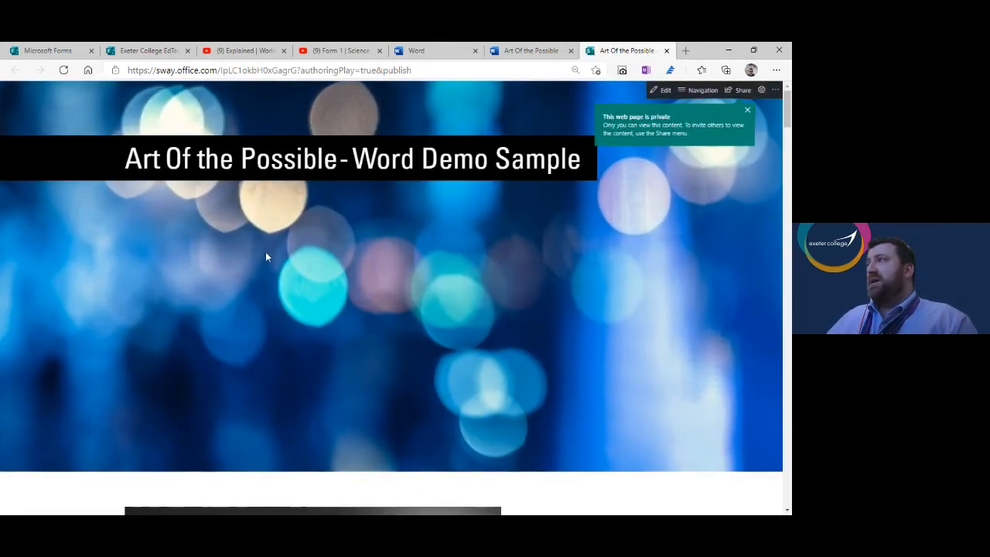
Review how the Word document's headings, images and text are laid out in the newly generated Sway web page
scroll(265, 255, "down", 3)
scroll(264, 257, "down", 15)
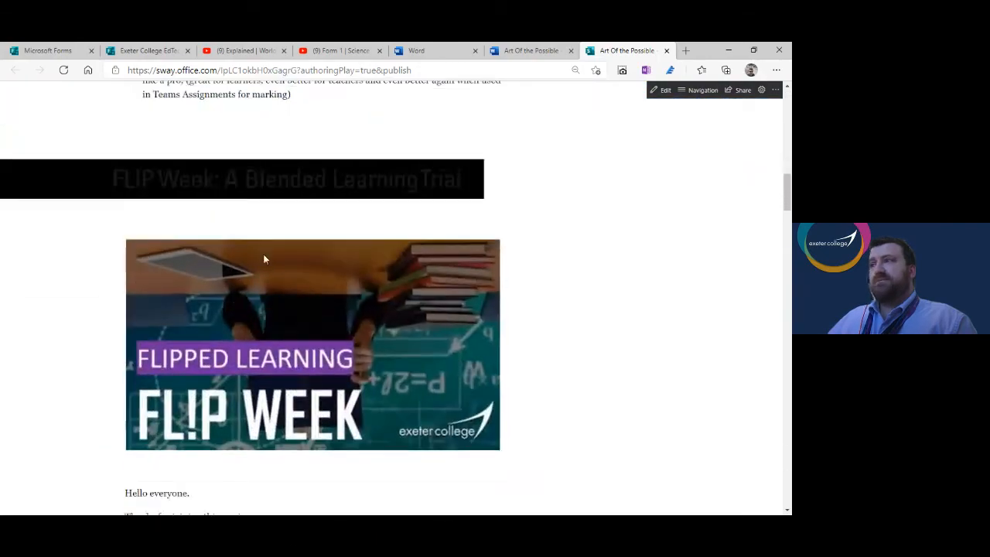
scroll(263, 257, "down", 20)
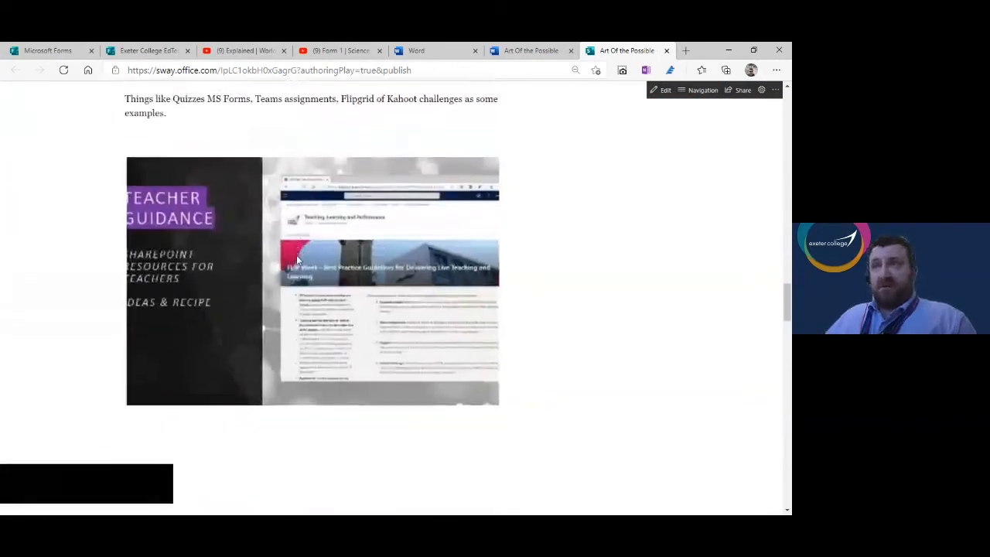
scroll(296, 258, "down", 20)
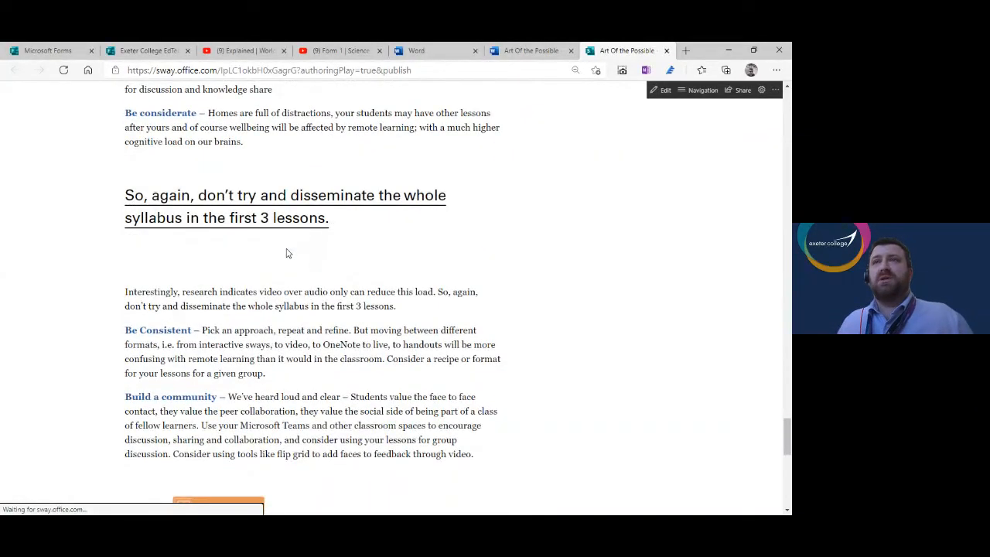
scroll(287, 253, "down", 5)
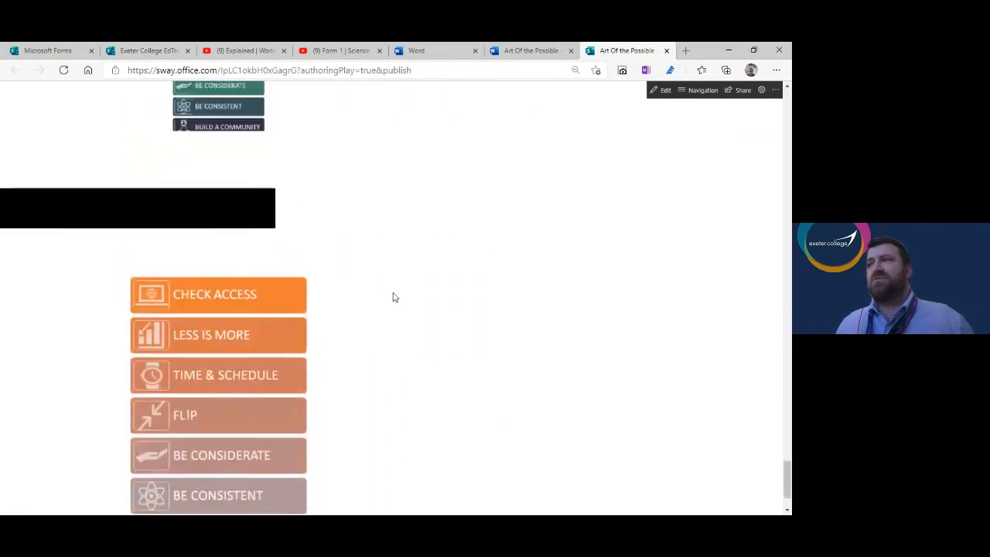
scroll(394, 296, "up", 15)
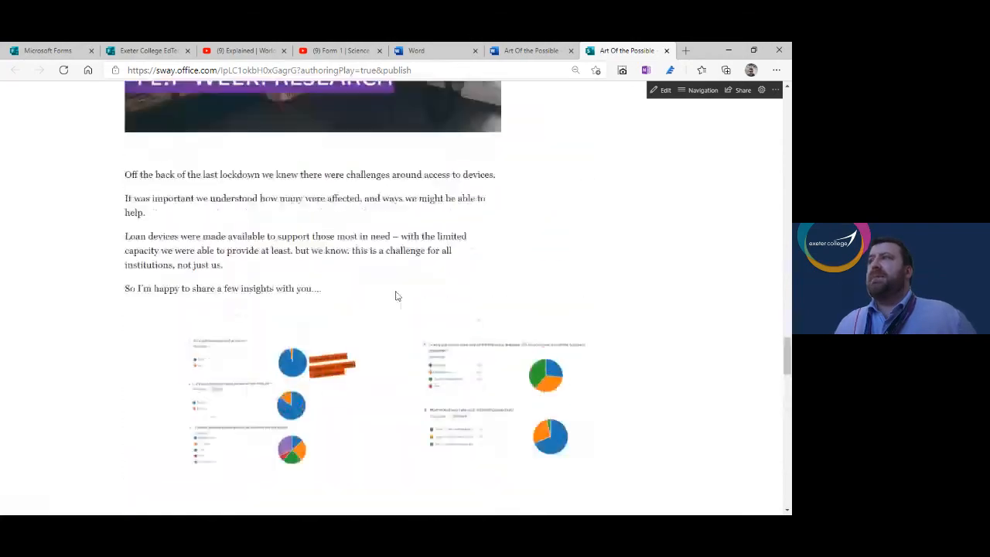
Return to the title of the generated Sway and open it for editing
scroll(395, 297, "up", 20)
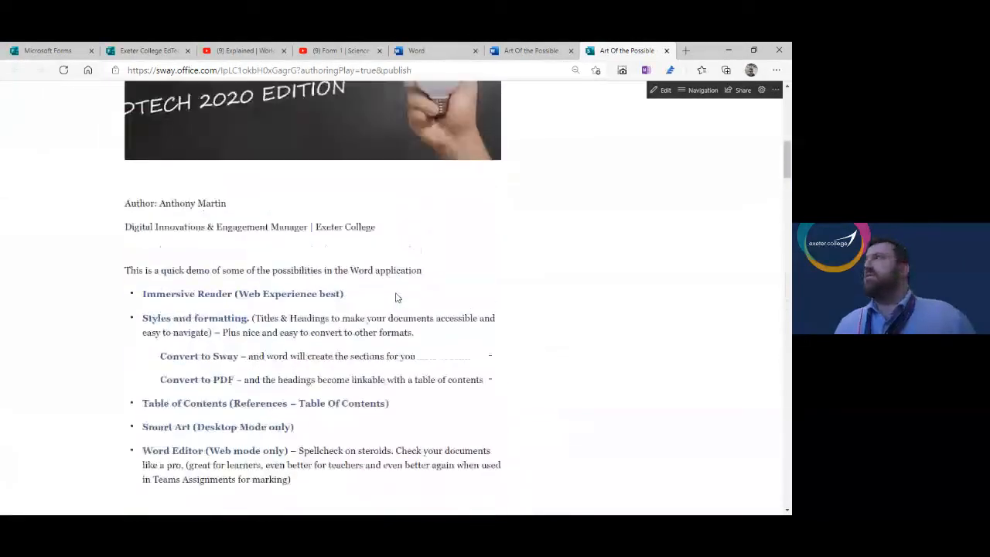
scroll(396, 295, "up", 3)
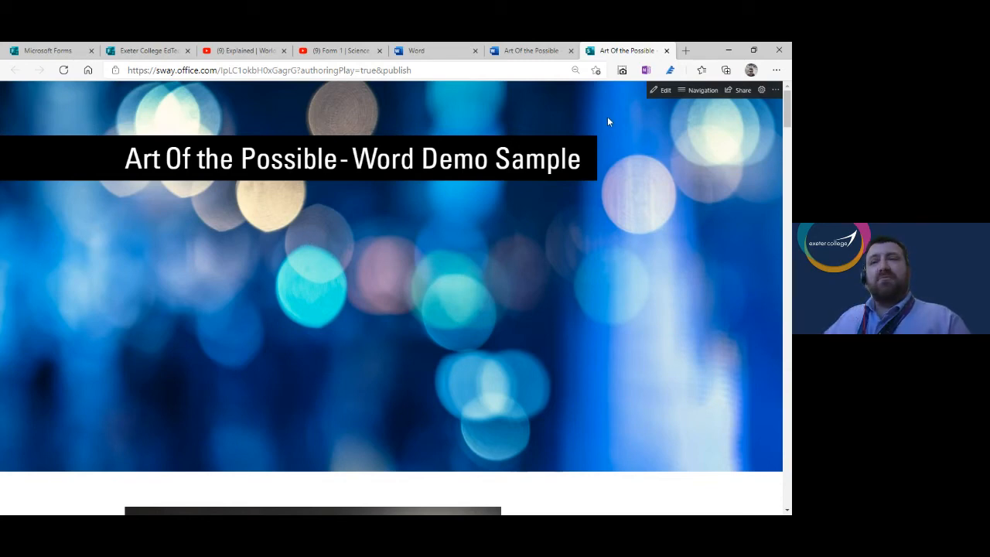
left_click(661, 92)
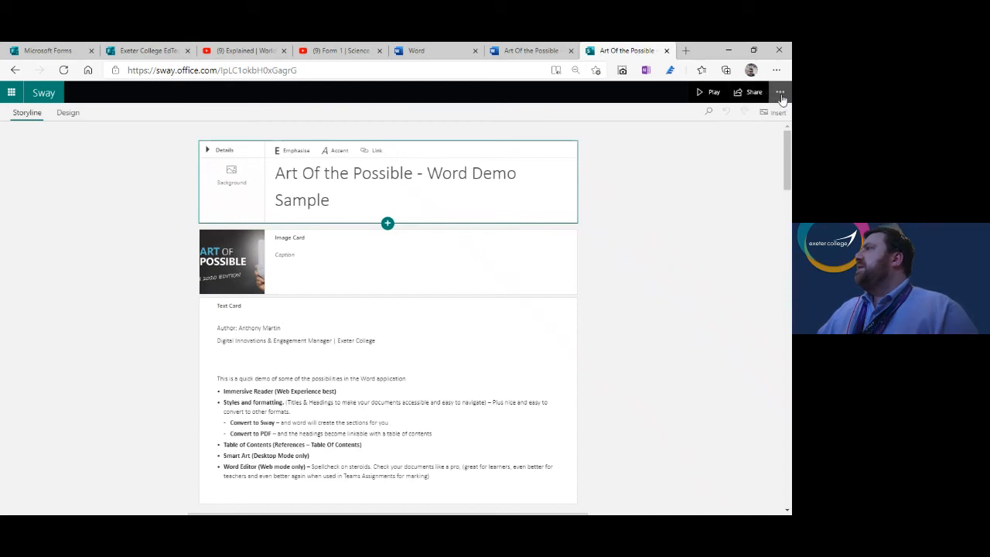
Examine the Sway's sharing options, including the additional ones, and view the visual link thumbnail without copying it
left_click(748, 93)
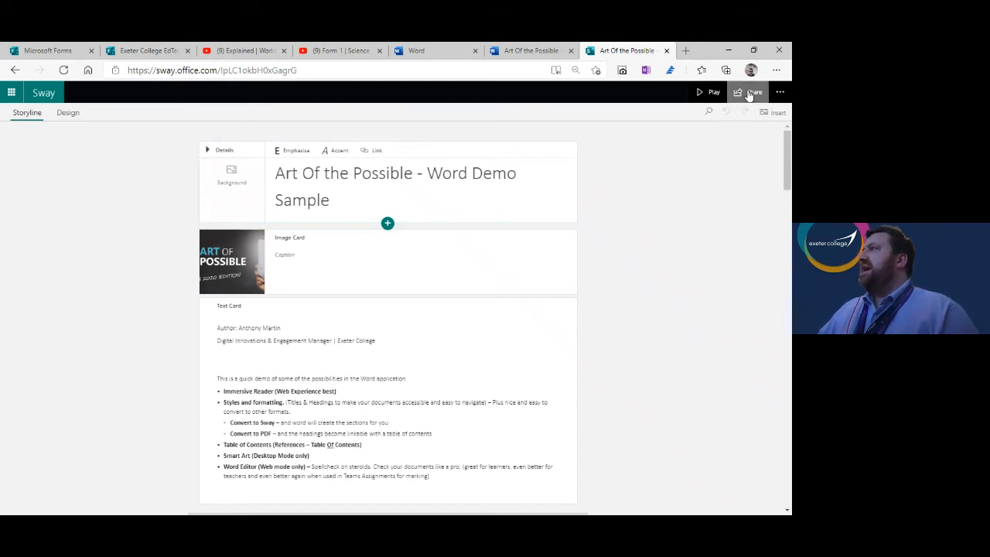
left_click(590, 251)
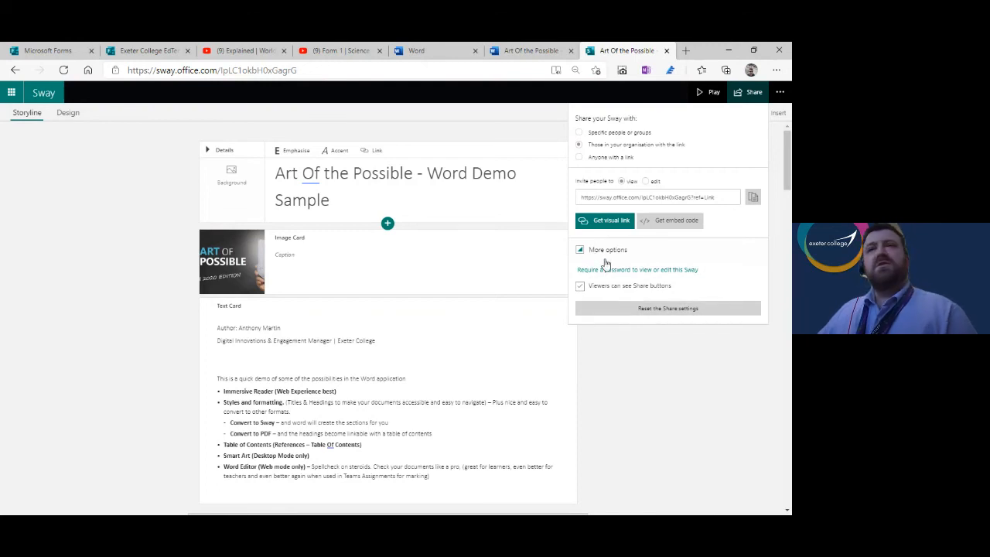
left_click(612, 221)
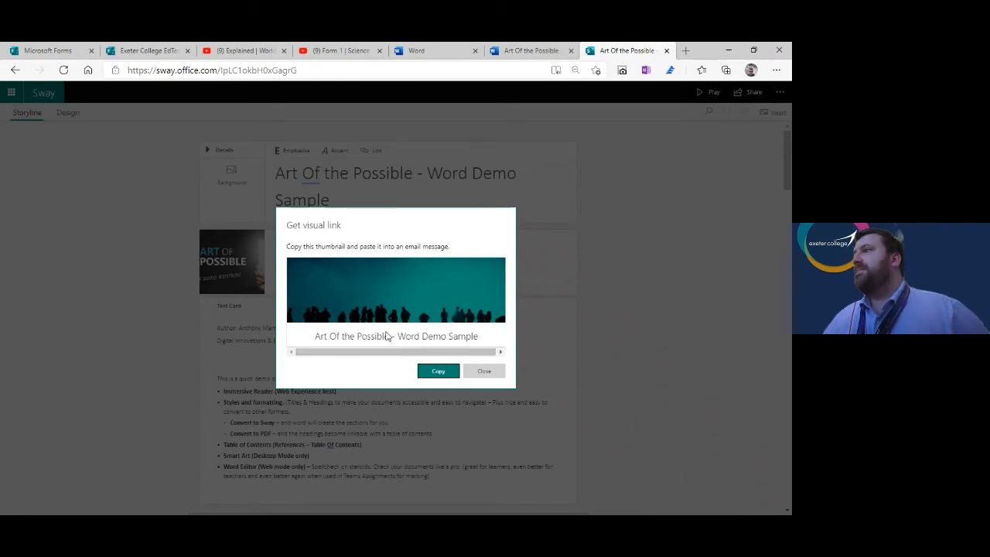
left_click(485, 373)
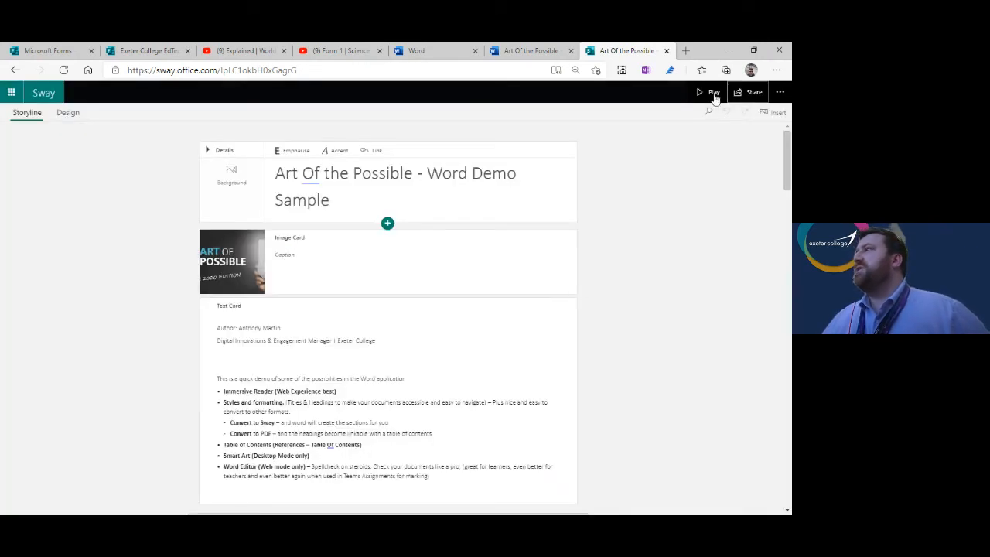
Examine the sharing setting that requires a password and its choices of who needs it, without creating a password
left_click(748, 93)
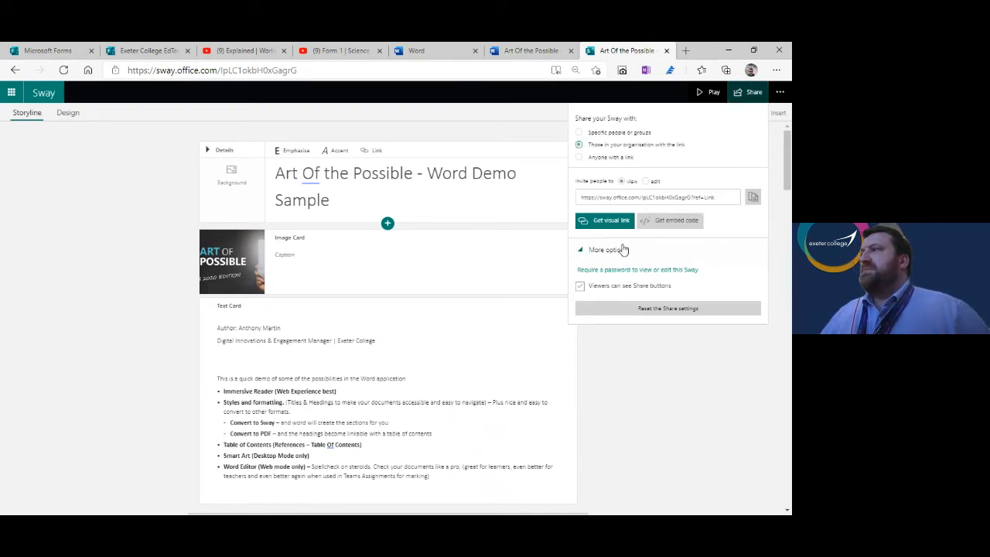
left_click(593, 249)
left_click(593, 249)
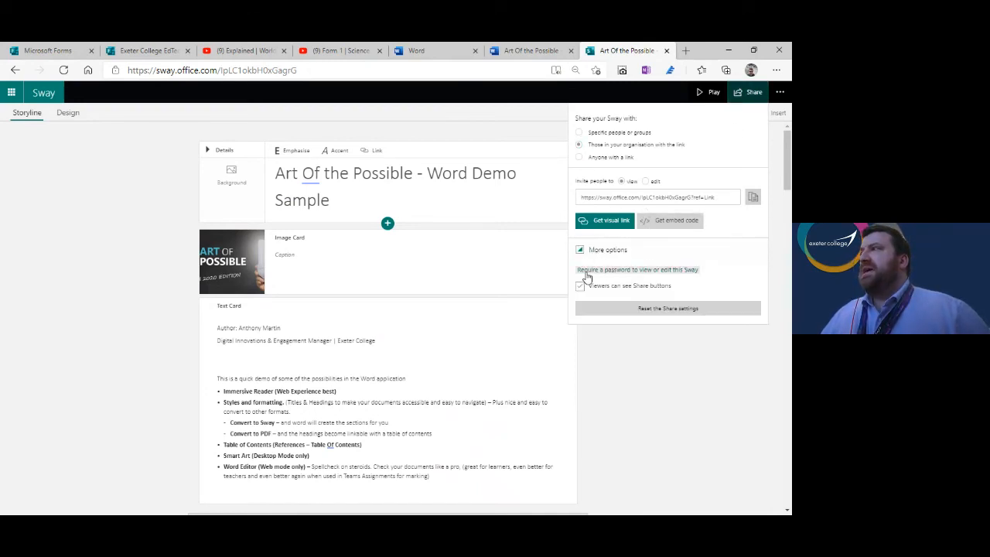
left_click(678, 270)
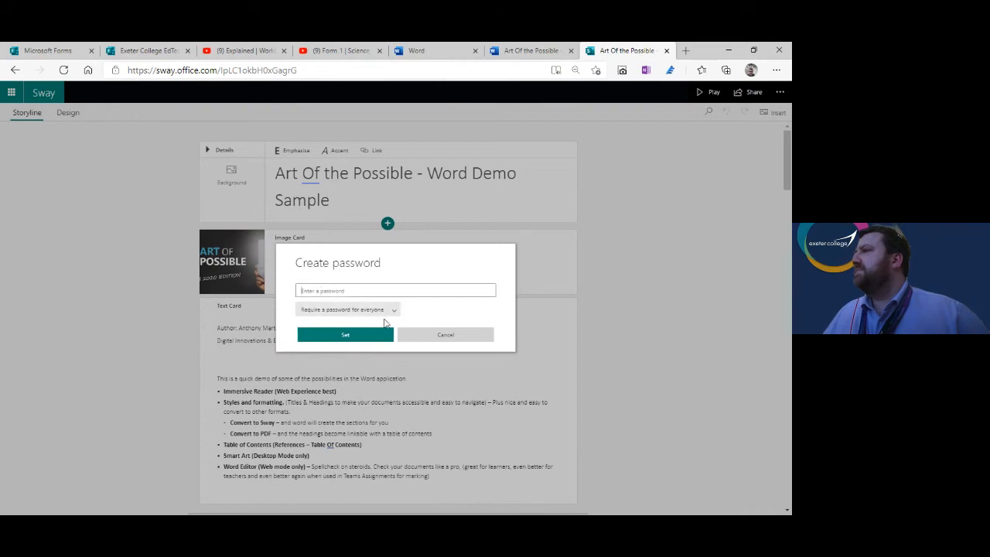
left_click(353, 311)
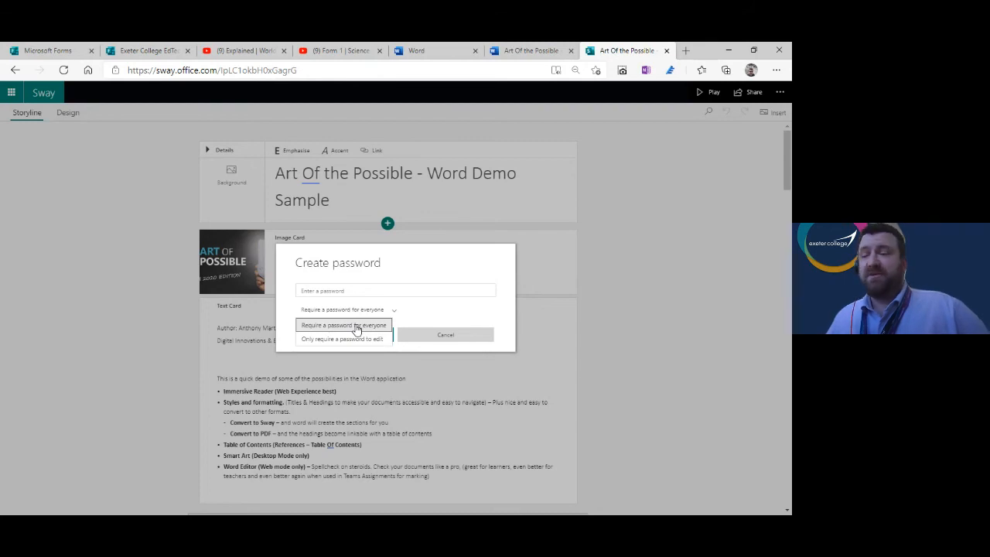
left_click(333, 288)
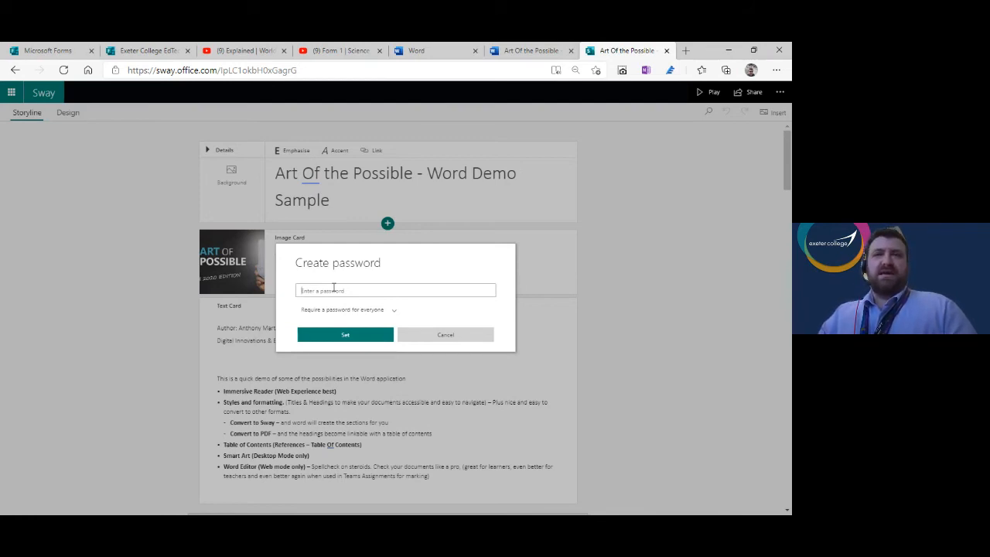
left_click(343, 290)
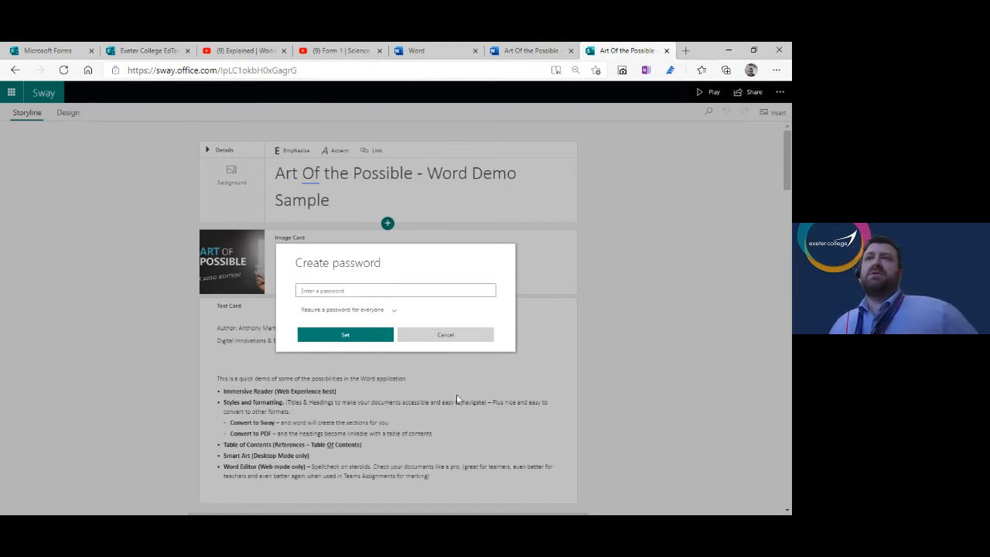
left_click(462, 338)
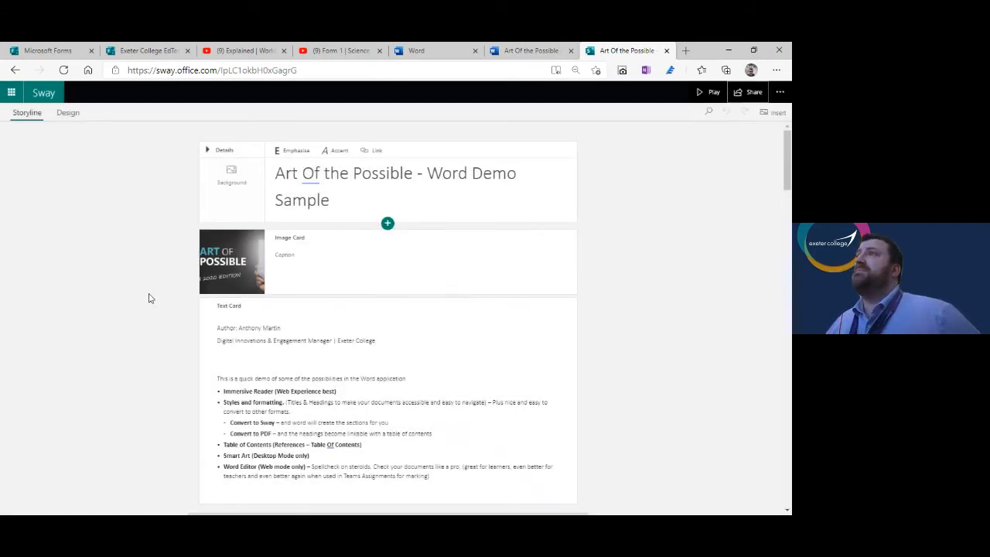
Preview the Sway's design, and review its headings, images and text in the Accessibility View
left_click(68, 114)
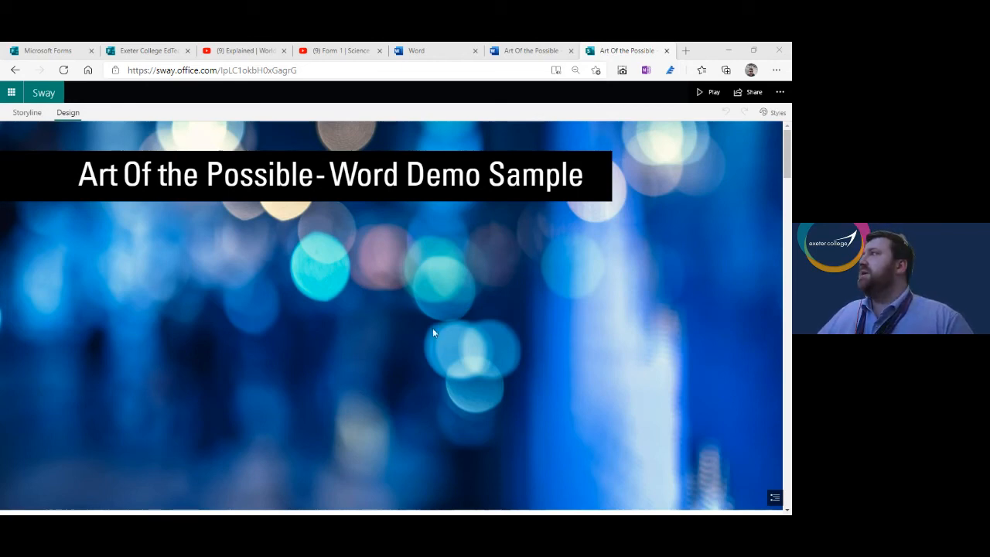
left_click(779, 92)
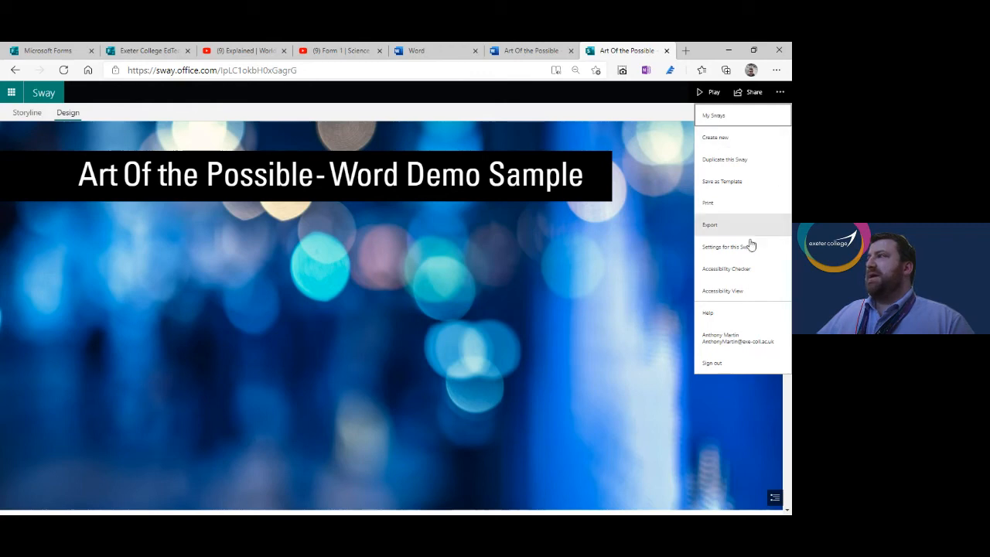
left_click(735, 294)
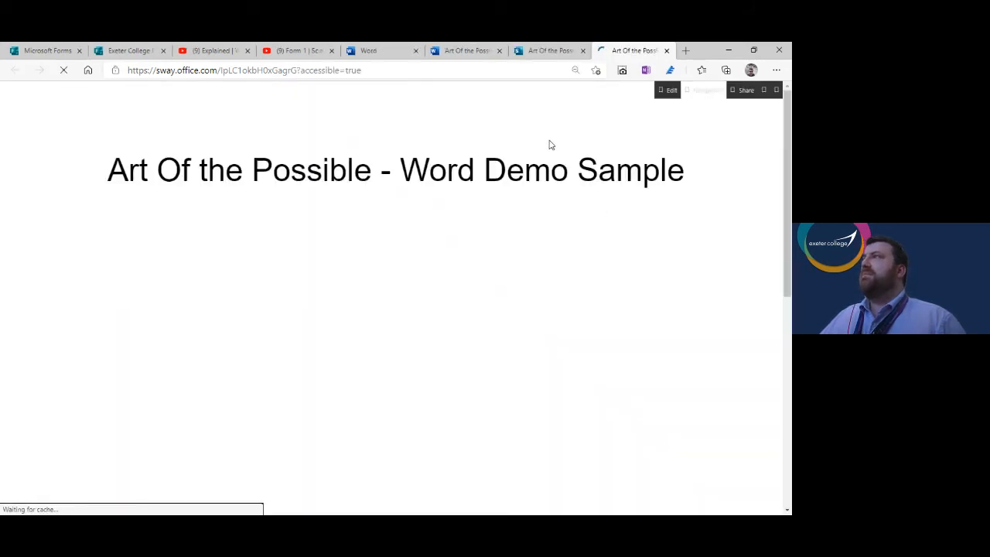
scroll(521, 209, "down", 8)
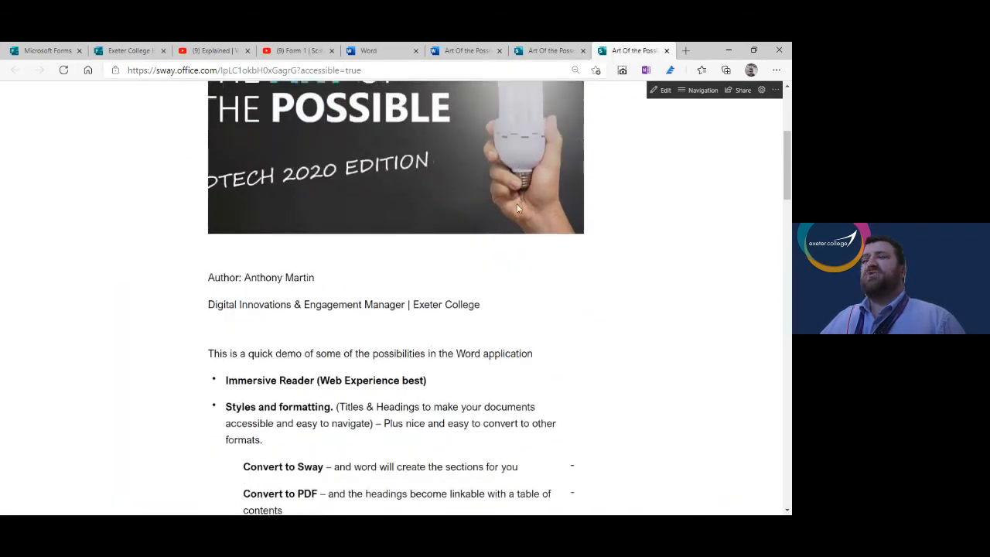
scroll(517, 204, "down", 4)
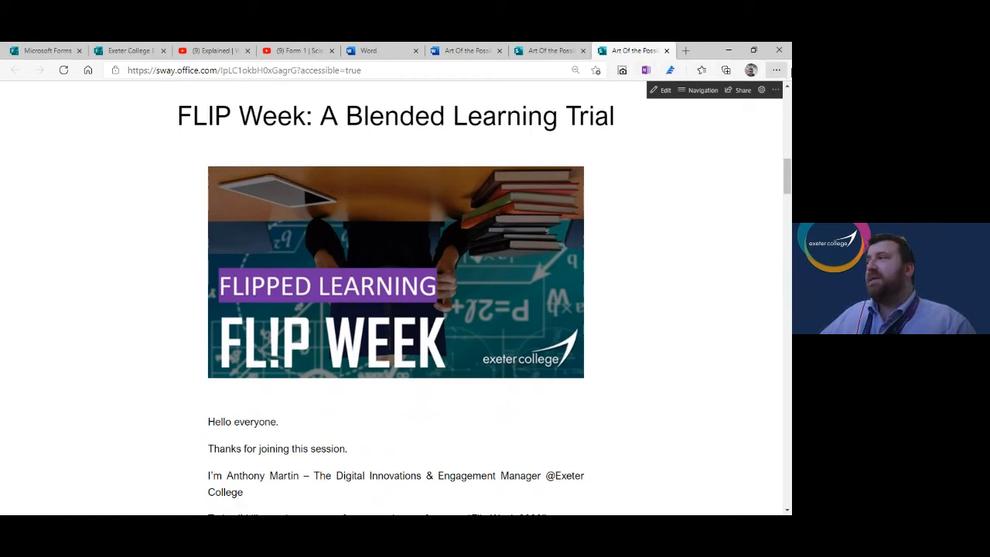
Look up the browser's Read aloud option for the accessible version of the Sway without starting it
left_click(778, 70)
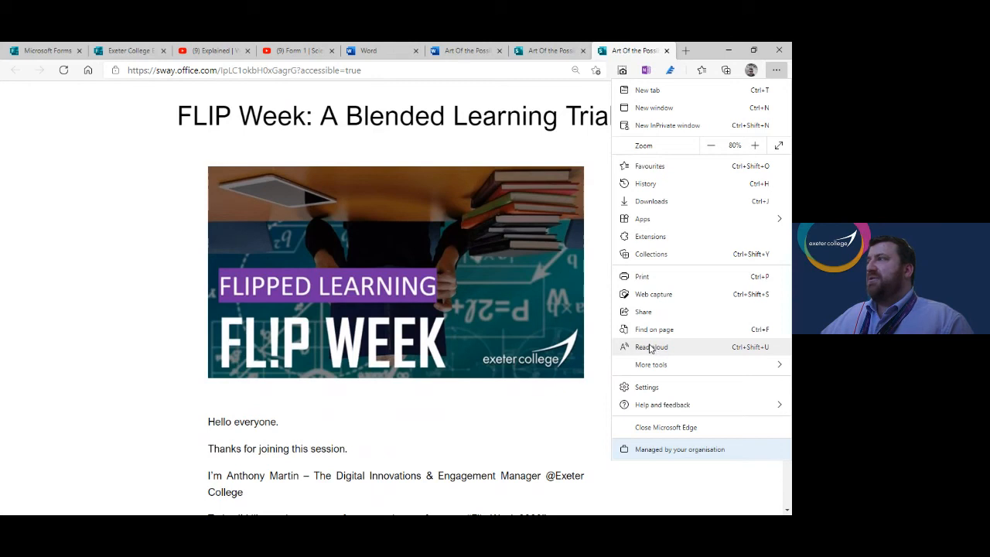
mouse_move(650, 366)
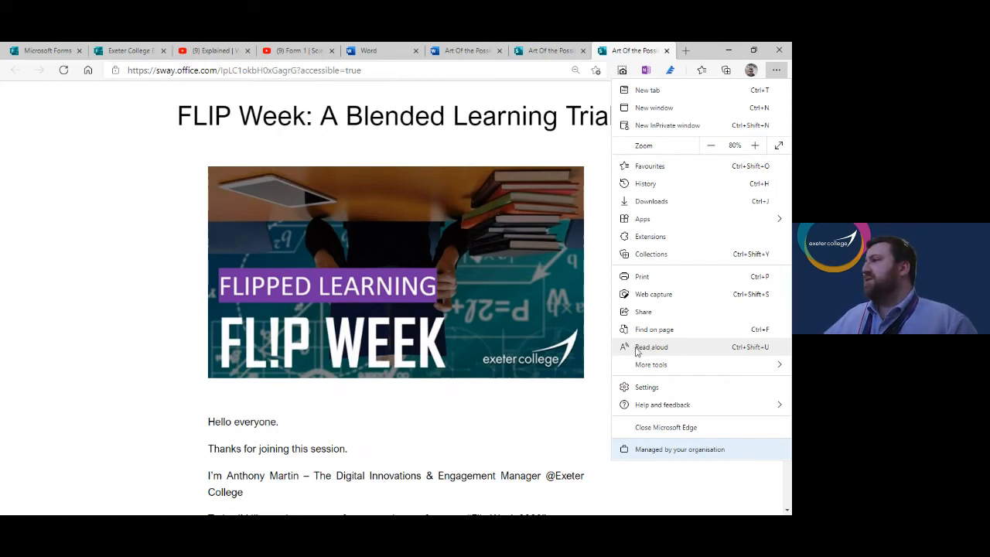
left_click(776, 71)
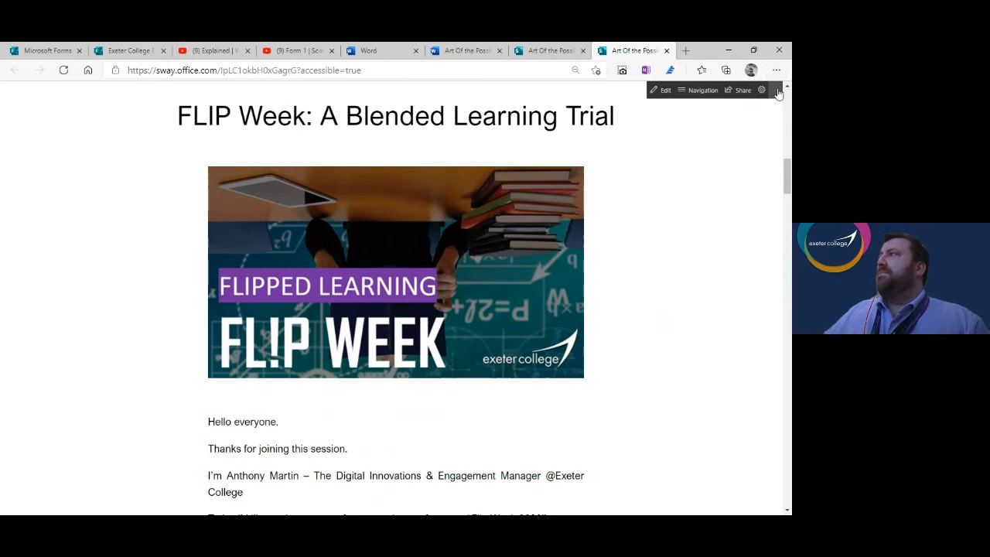
left_click(778, 92)
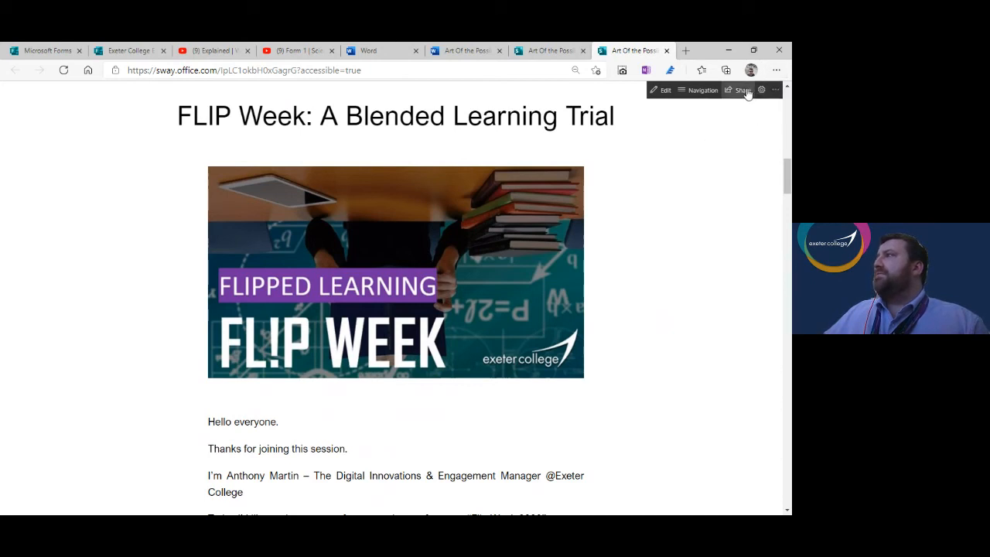
left_click(744, 90)
Reopen the Sway for editing and inspect the Accessibility Checker's missing alternative text issues
left_click(656, 91)
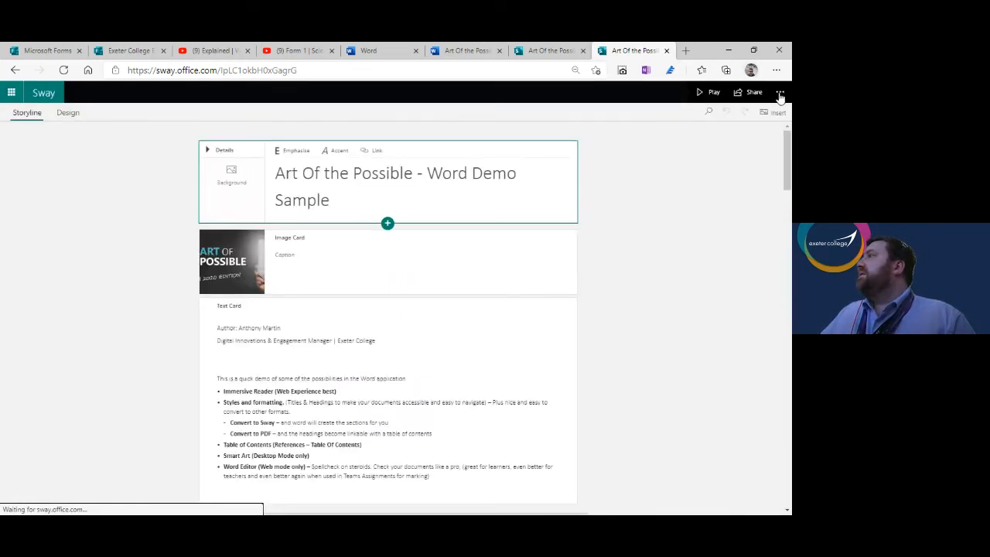
left_click(779, 93)
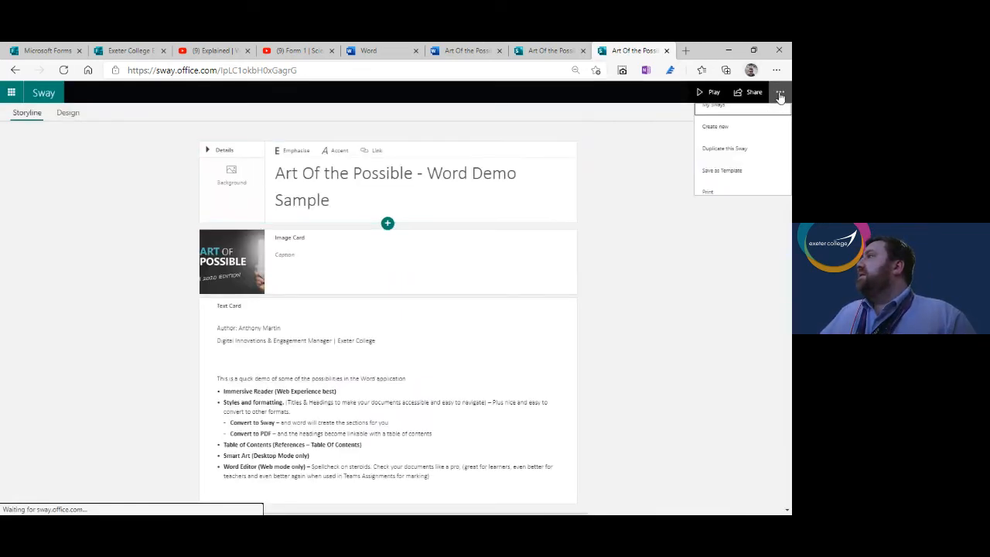
left_click(733, 271)
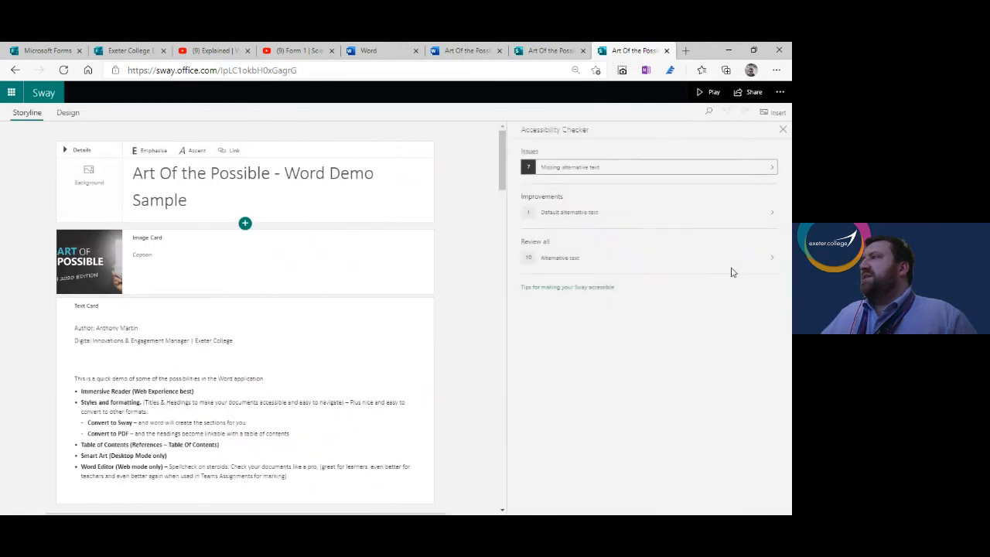
left_click(563, 169)
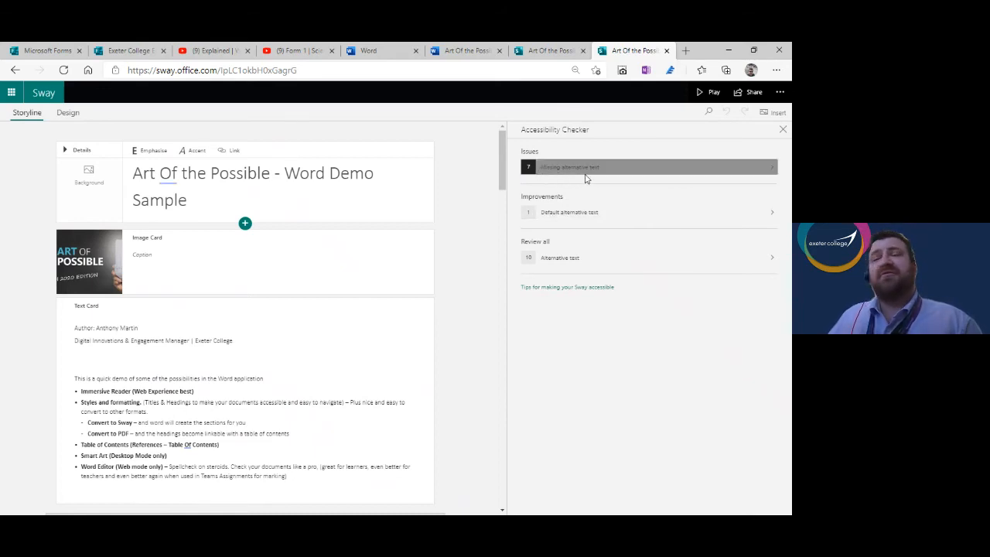
left_click(565, 171)
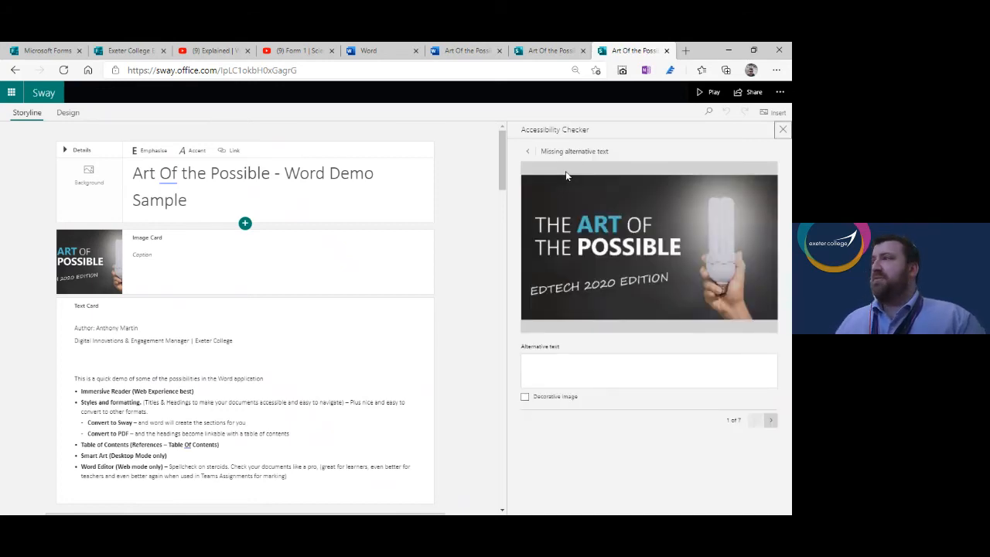
Try marking The Art of the Possible image as decorative instead of giving it alternative text, and leave the Accessibility Checker
left_click(574, 363)
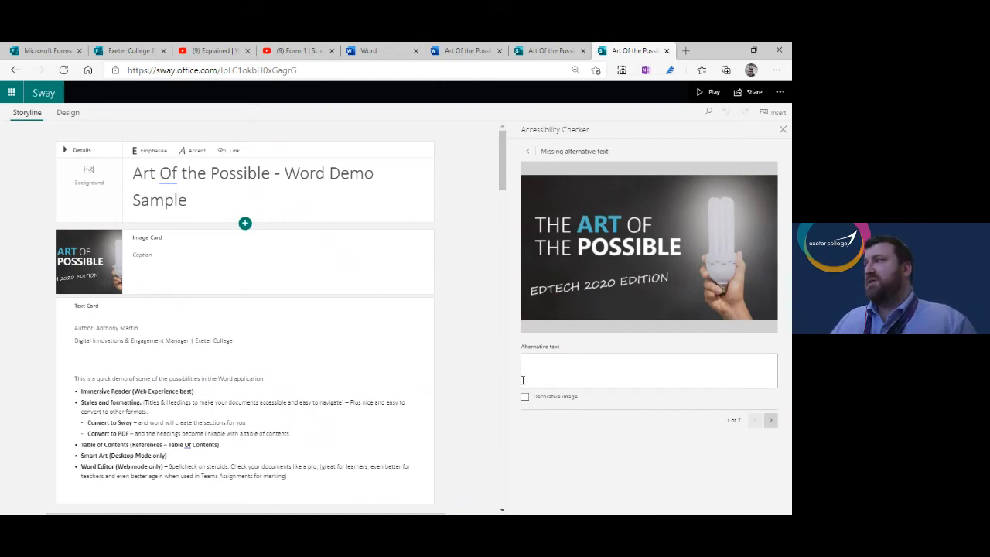
left_click(525, 397)
left_click(525, 398)
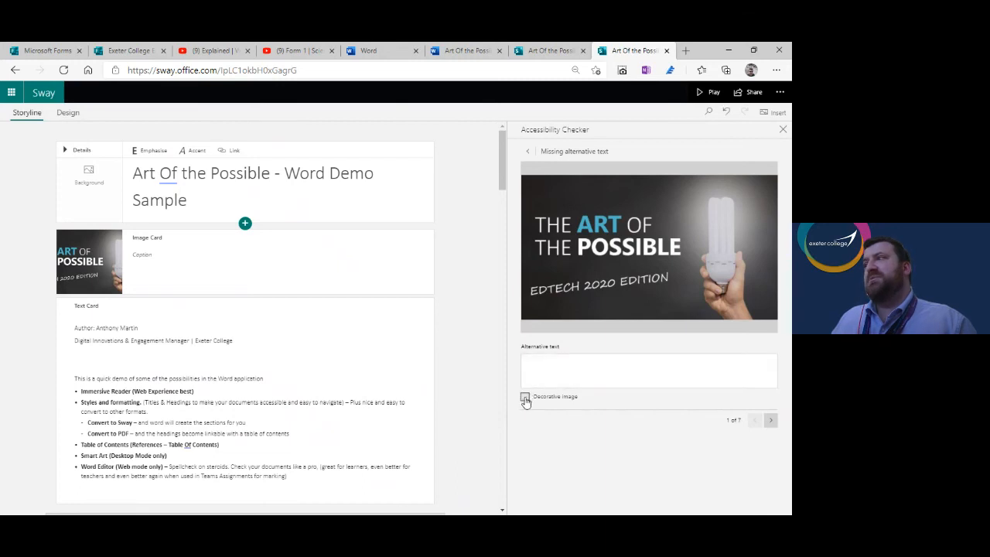
left_click(525, 398)
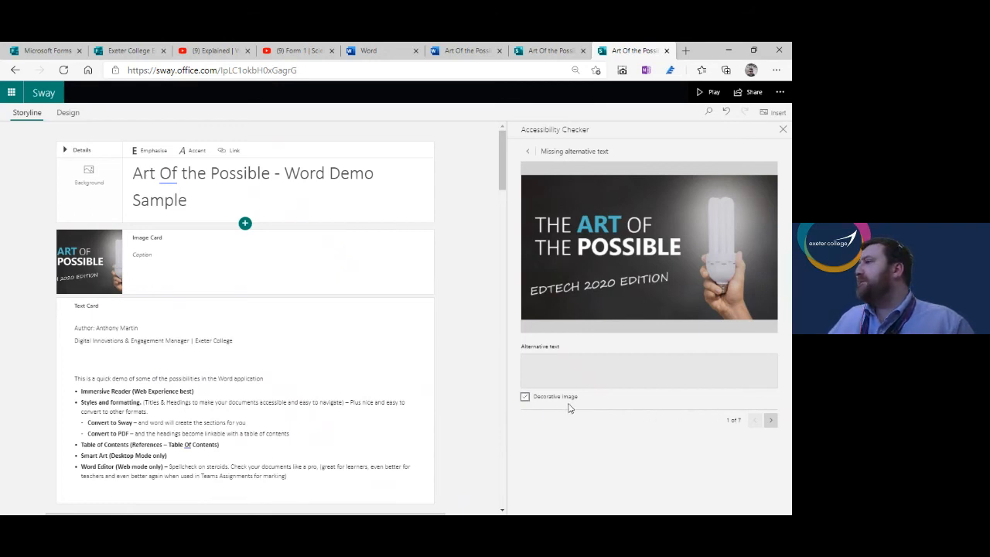
left_click(545, 401)
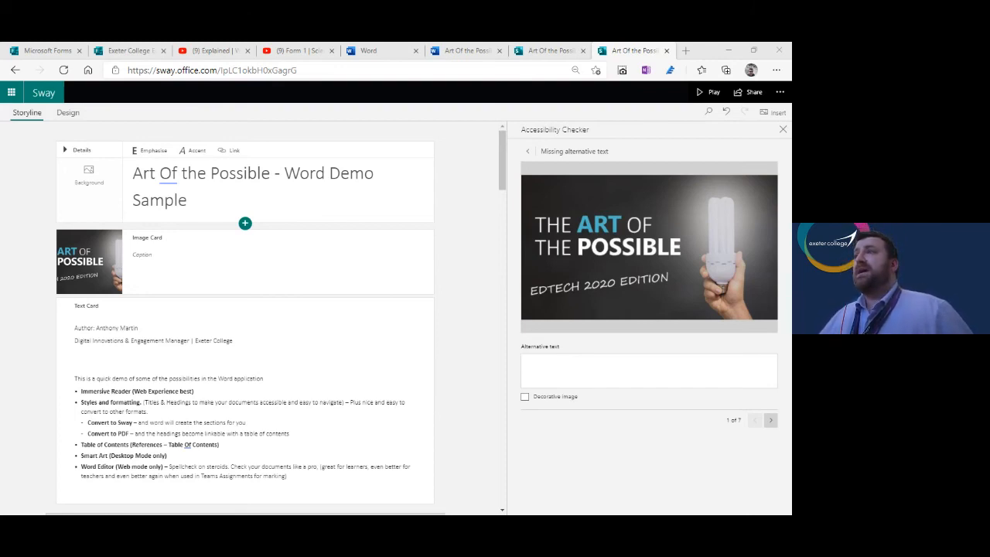
left_click(782, 130)
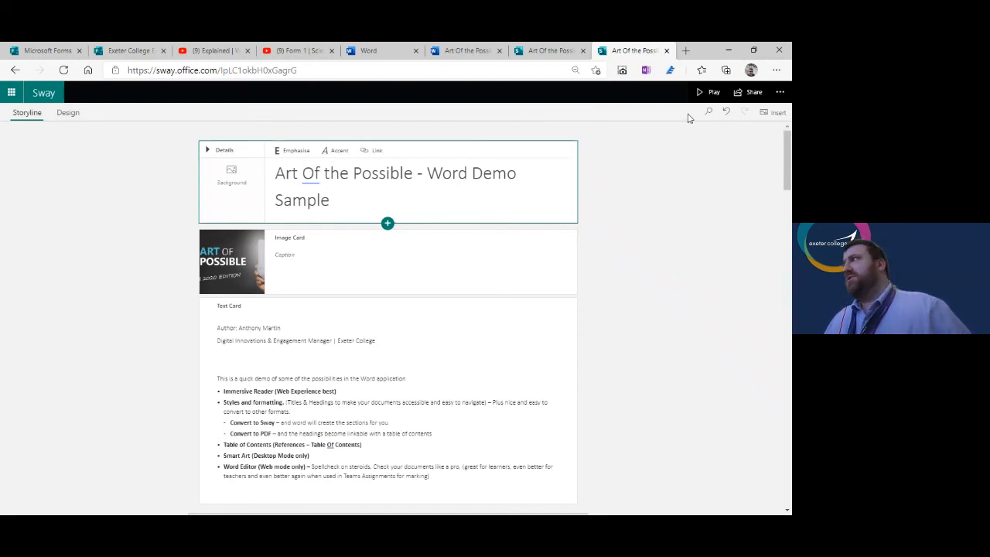
Look up the Word and PDF export formats offered for the Sway and leave without exporting it
left_click(779, 94)
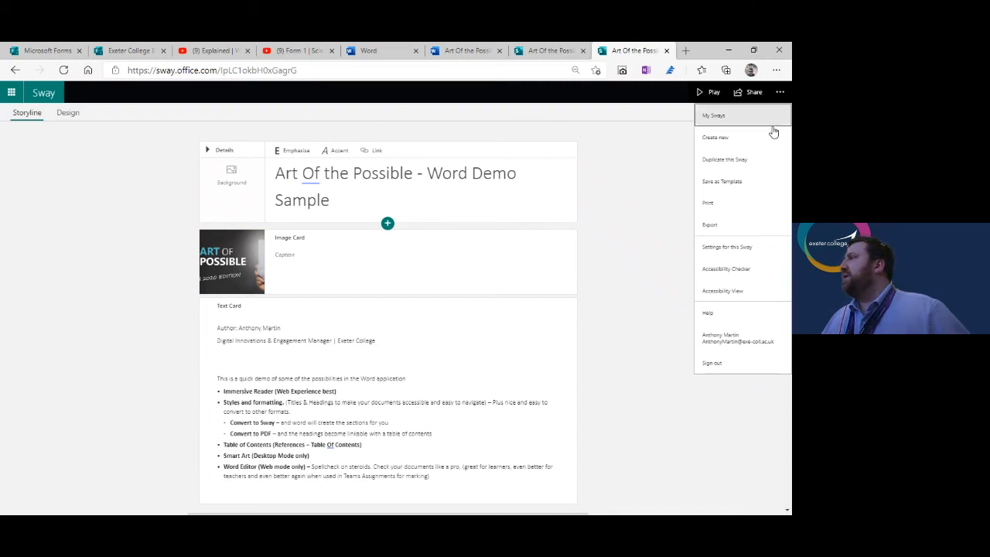
left_click(713, 227)
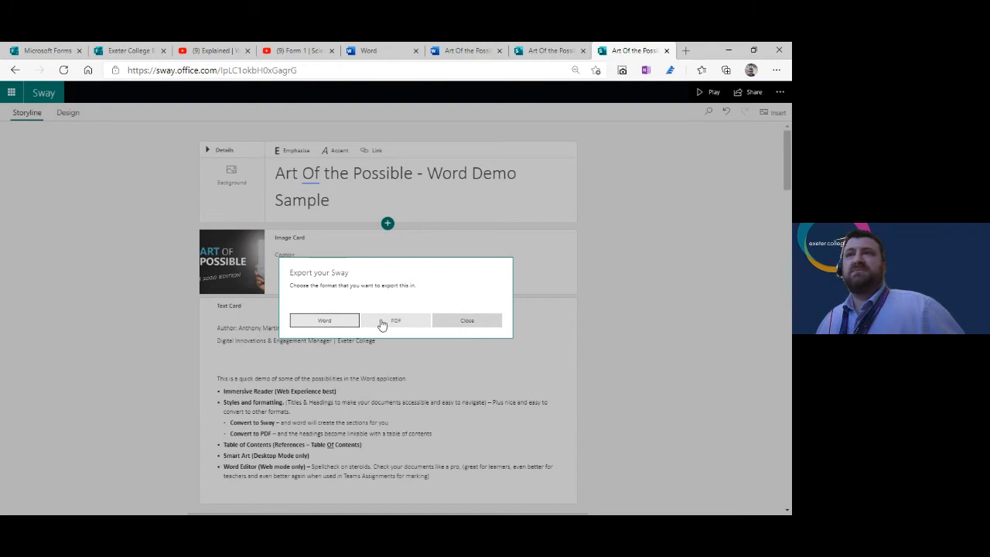
left_click(469, 320)
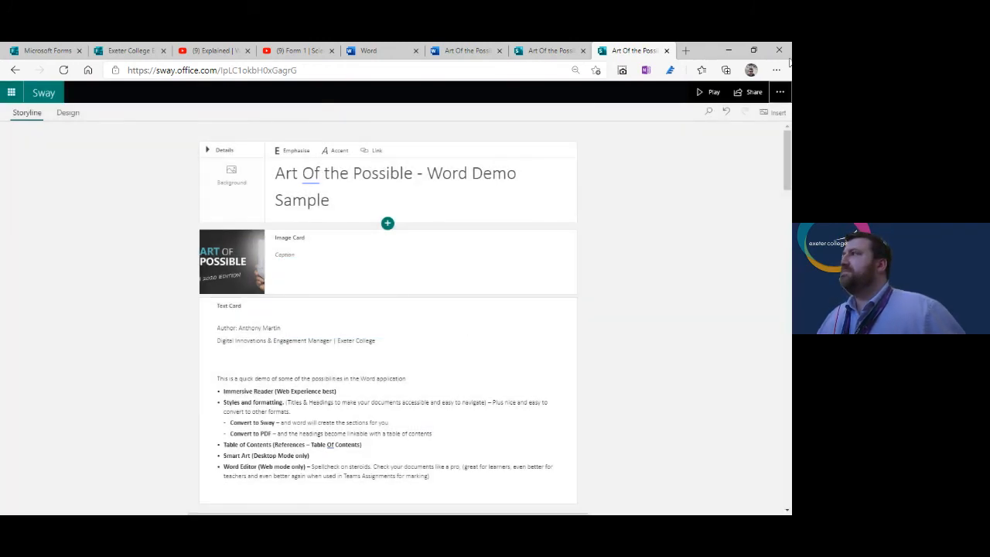
In the settings for this Sway, stop viewers from changing the layout and turn off the Sway informational footer
left_click(780, 92)
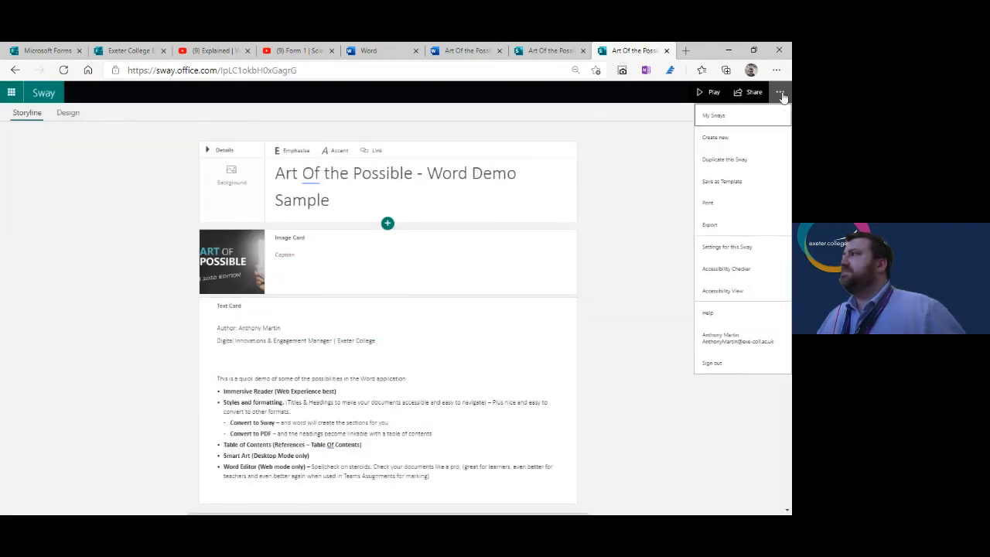
left_click(750, 247)
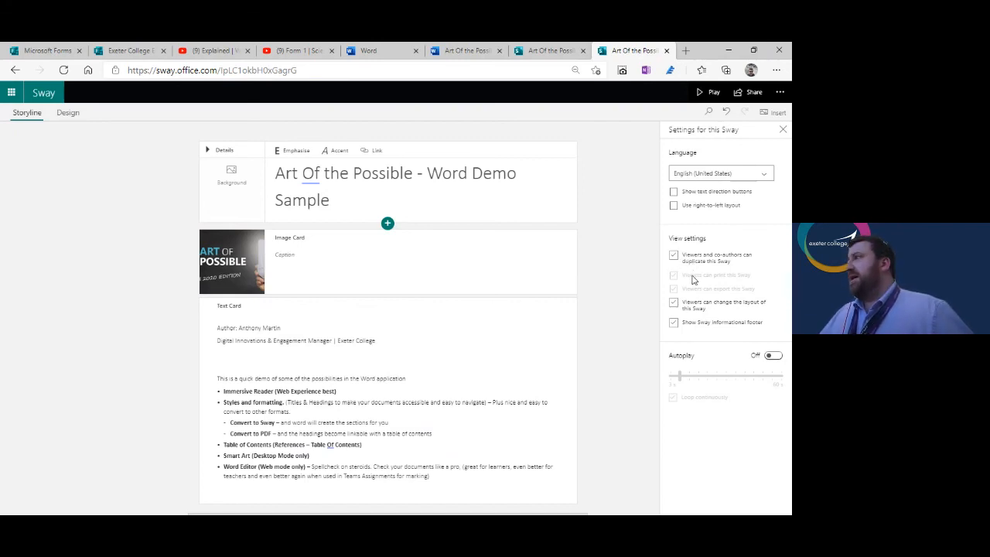
left_click(673, 303)
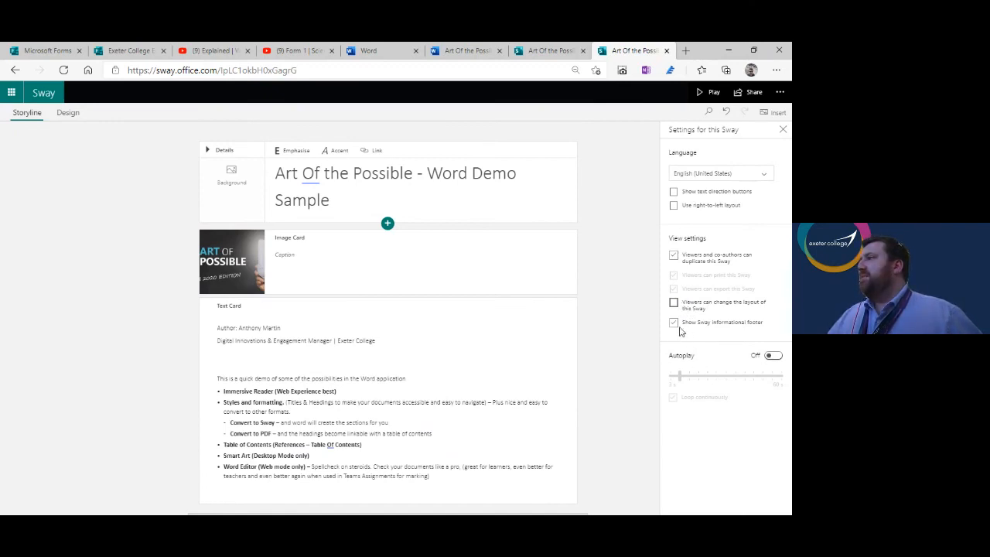
left_click(673, 323)
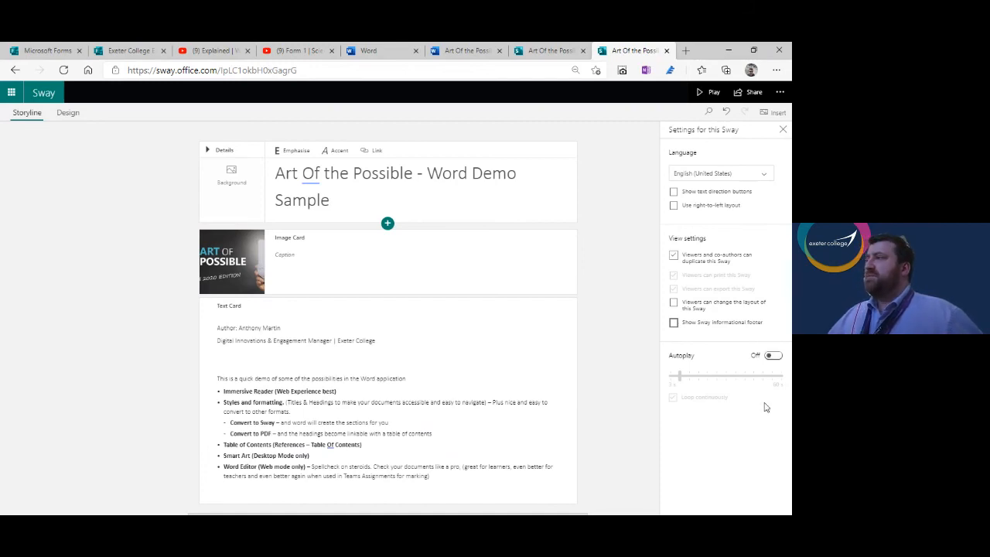
left_click(783, 130)
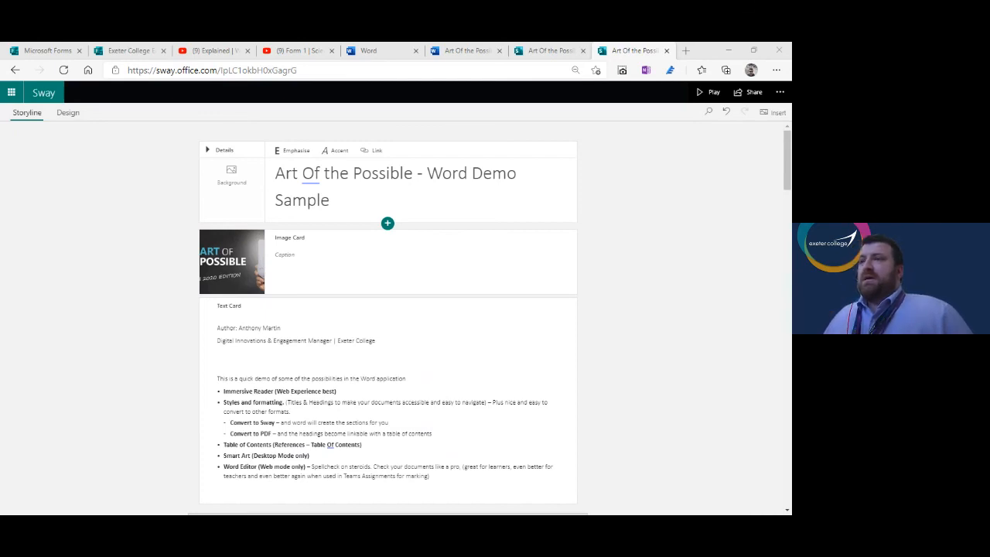
Insert a Heading 1 card below the title card, followed by a Heading 2 card
left_click(81, 187)
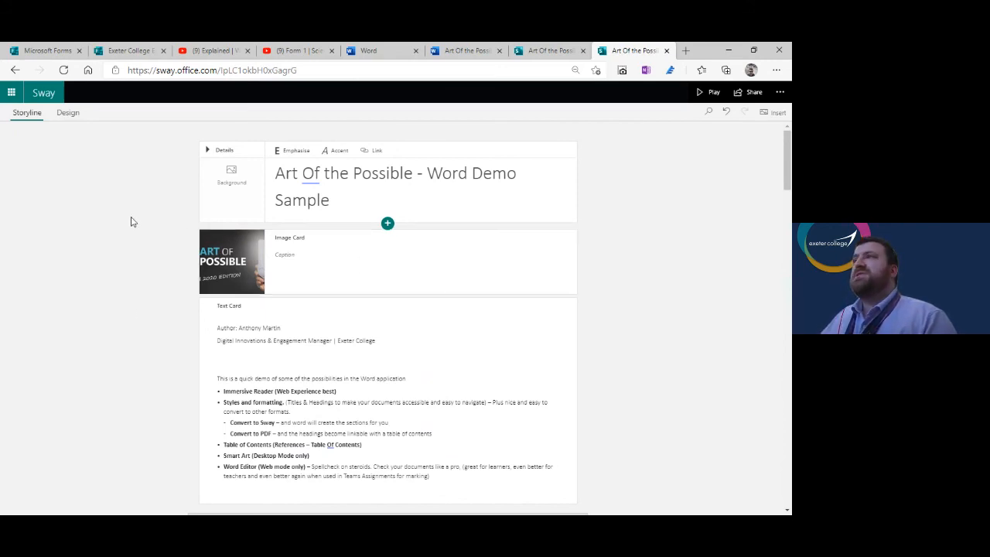
left_click(345, 193)
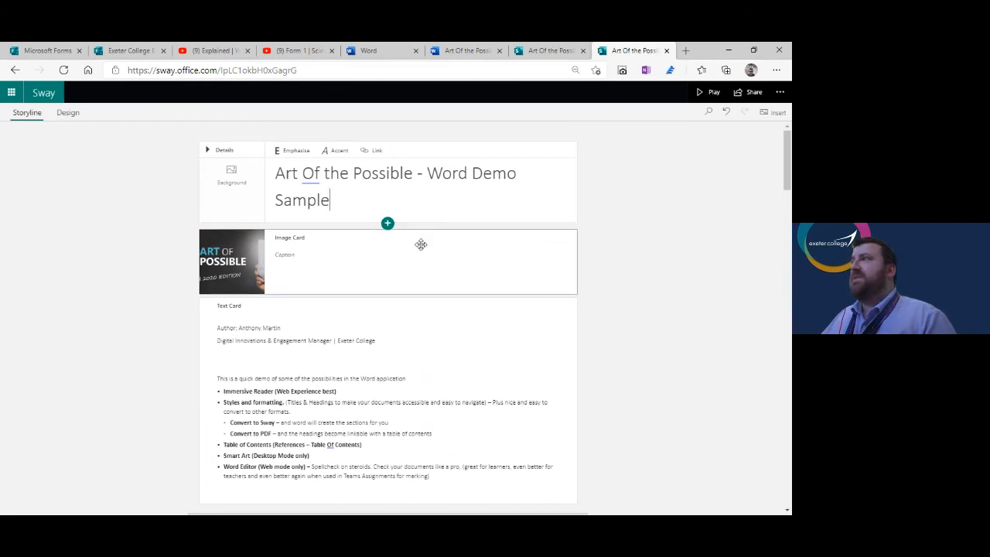
left_click(387, 224)
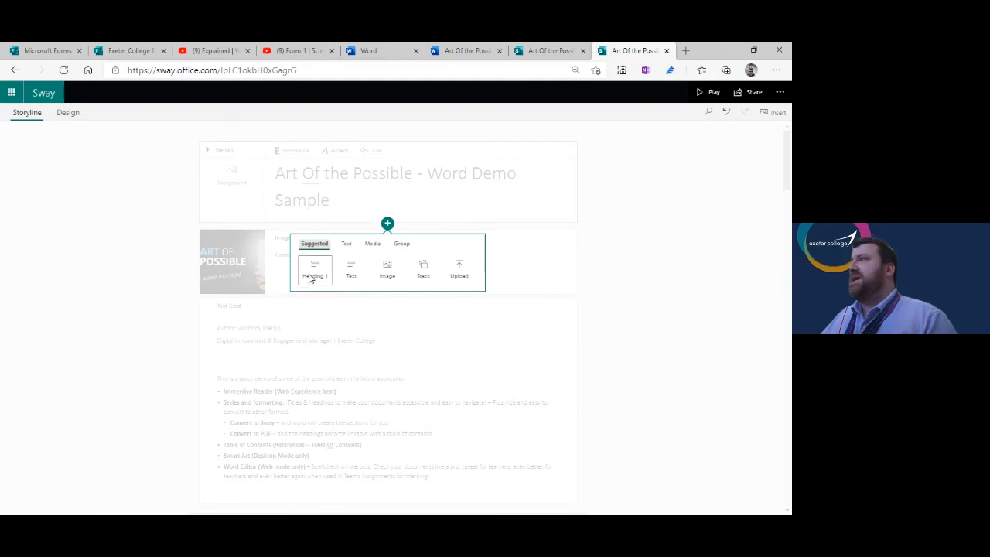
left_click(311, 277)
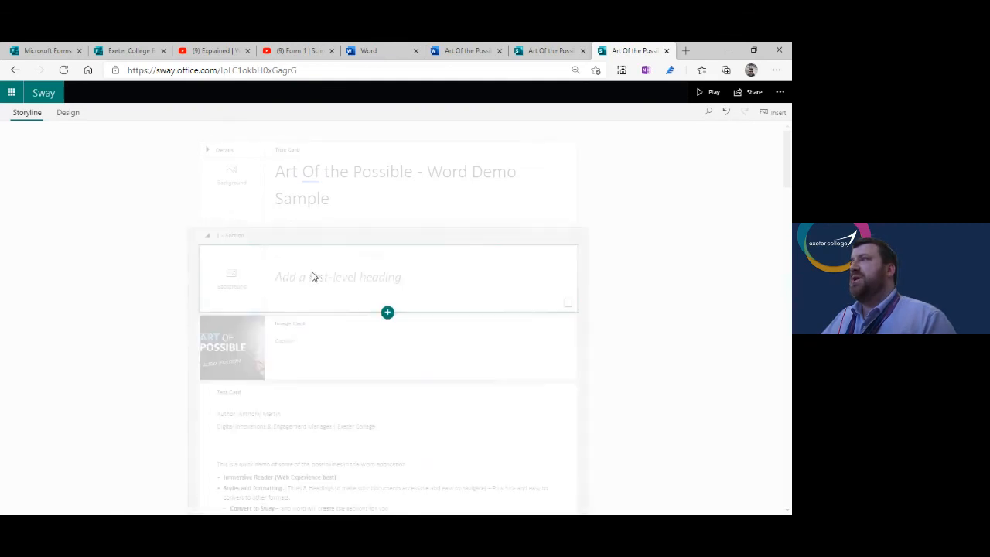
left_click(387, 314)
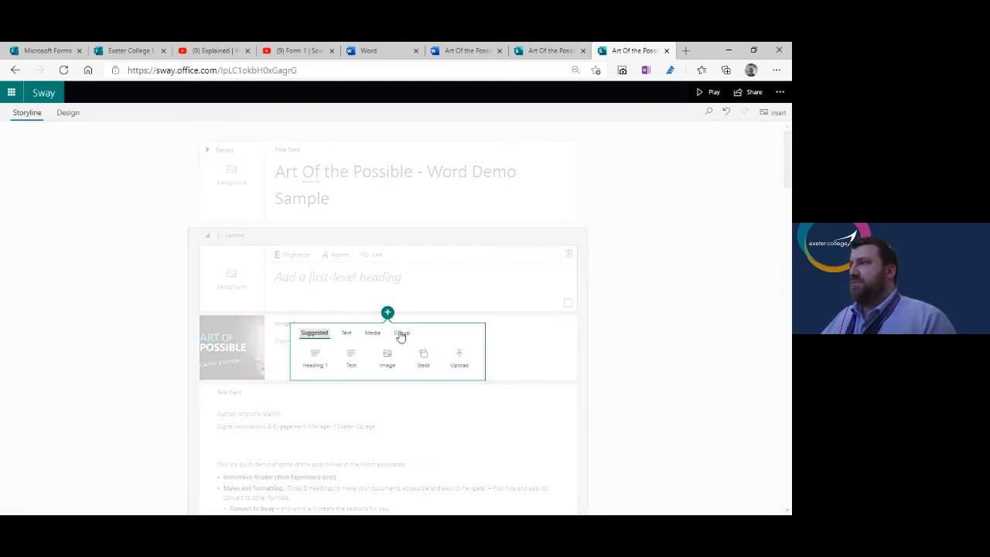
left_click(347, 333)
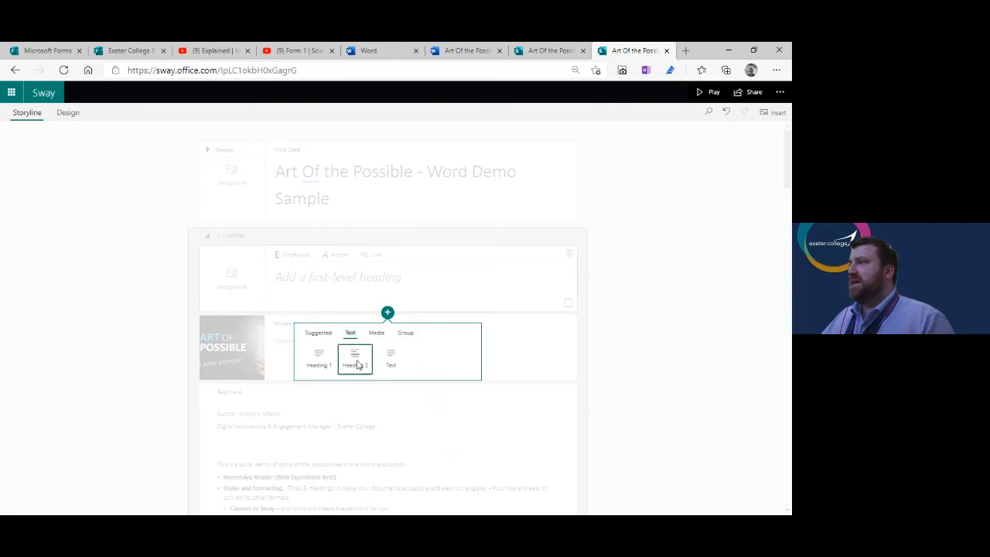
left_click(358, 365)
Title the new first-level heading "Heading 1" and the second-level heading "Heading 2", correcting the spelling where needed
left_click(349, 281)
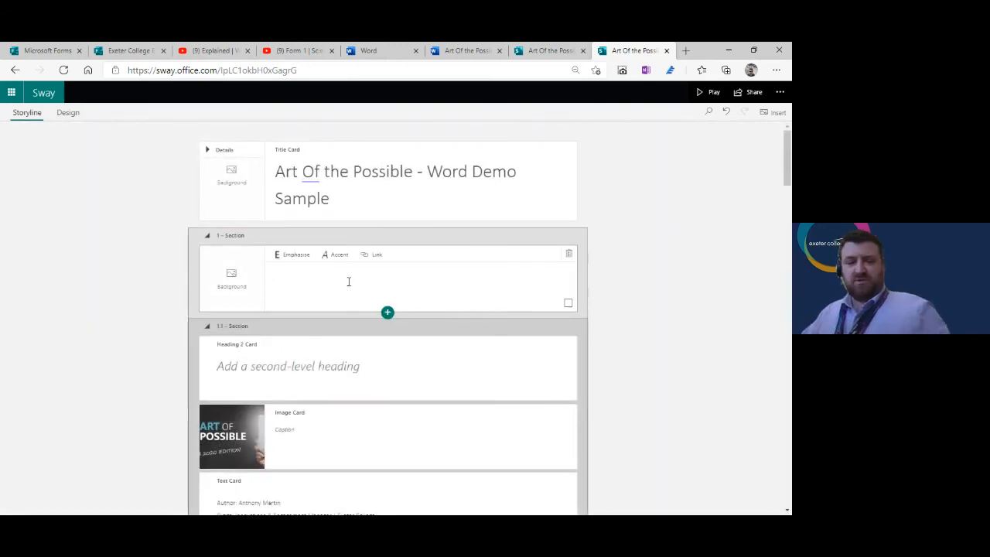
type("H")
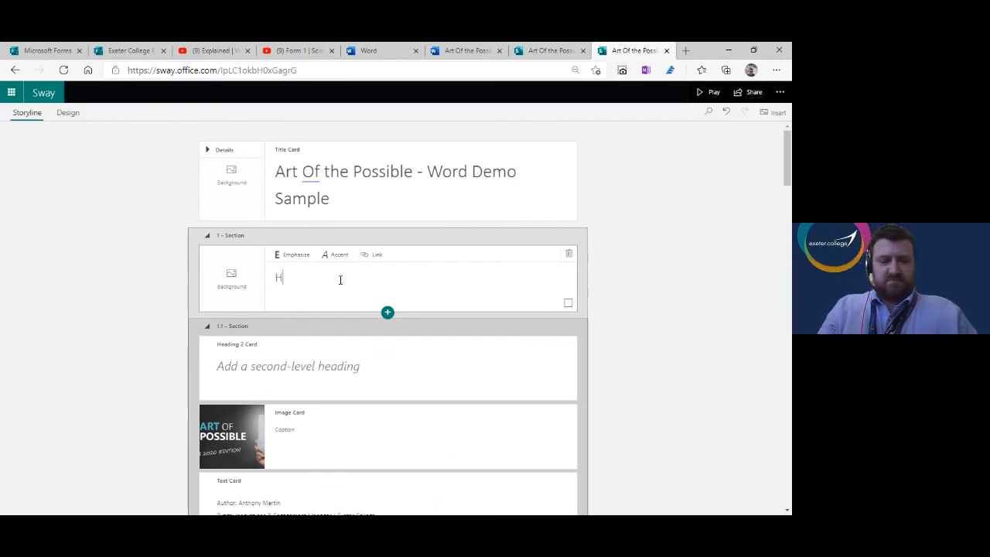
type("eading 1")
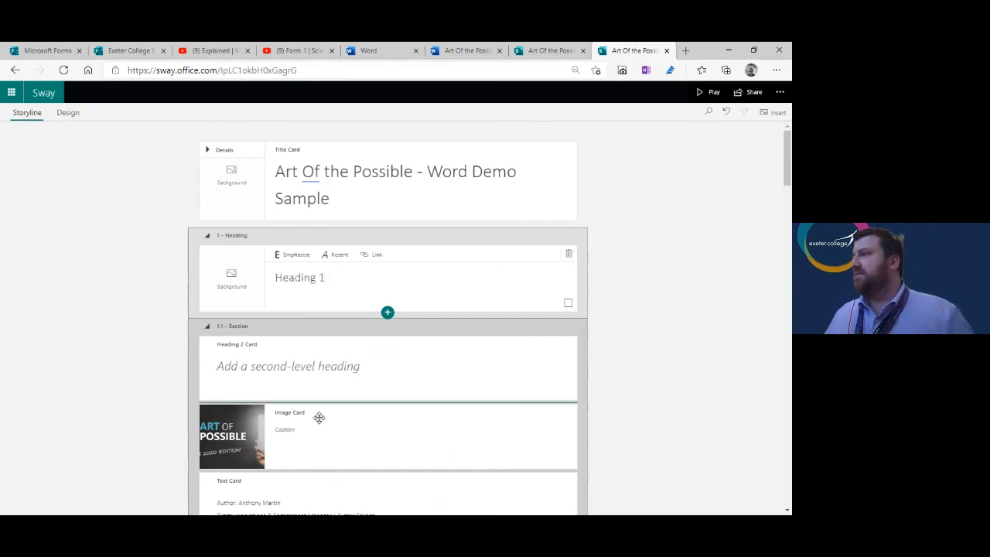
left_click(317, 375)
type("Headin 2")
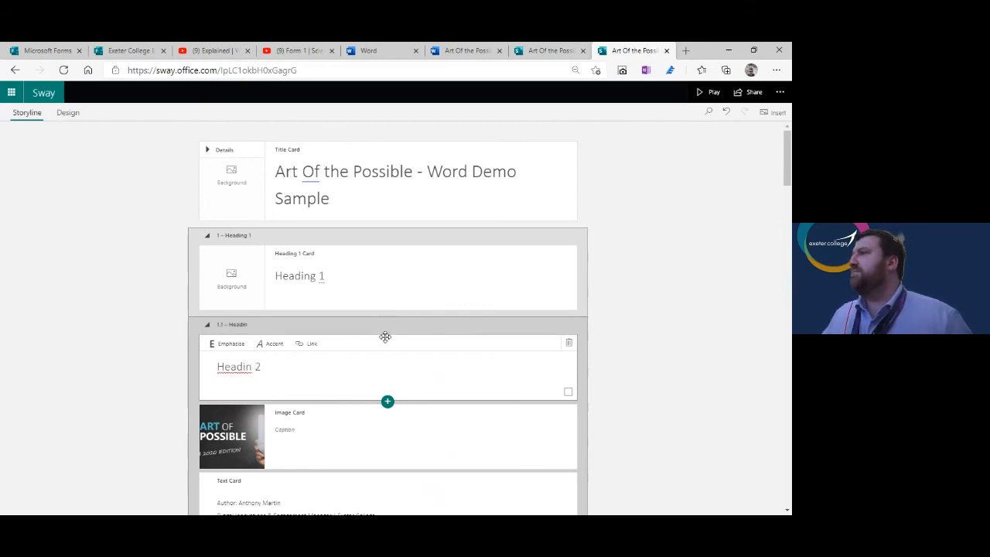
right_click(251, 366)
left_click(232, 389)
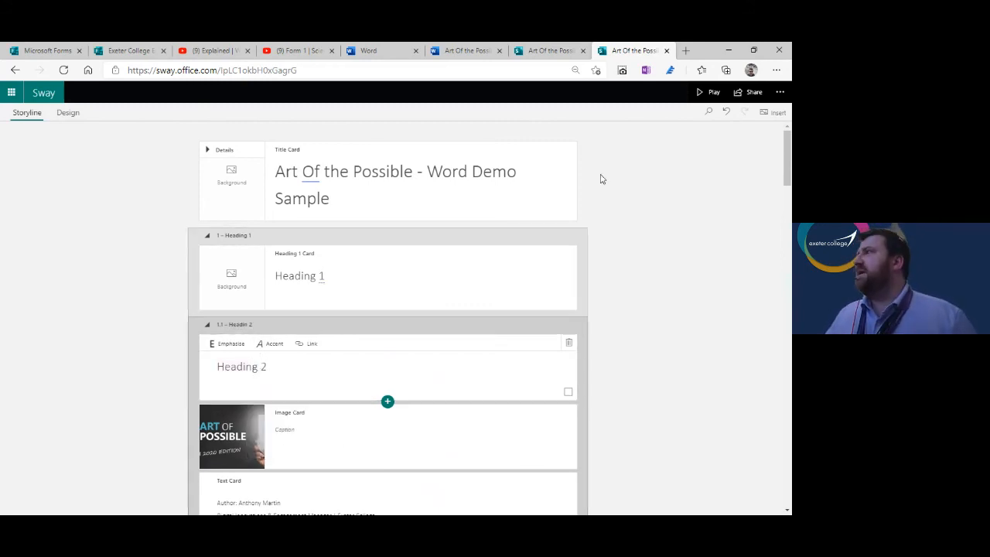
Play the Sway and examine how the new first-level and second-level headings are displayed
left_click(705, 96)
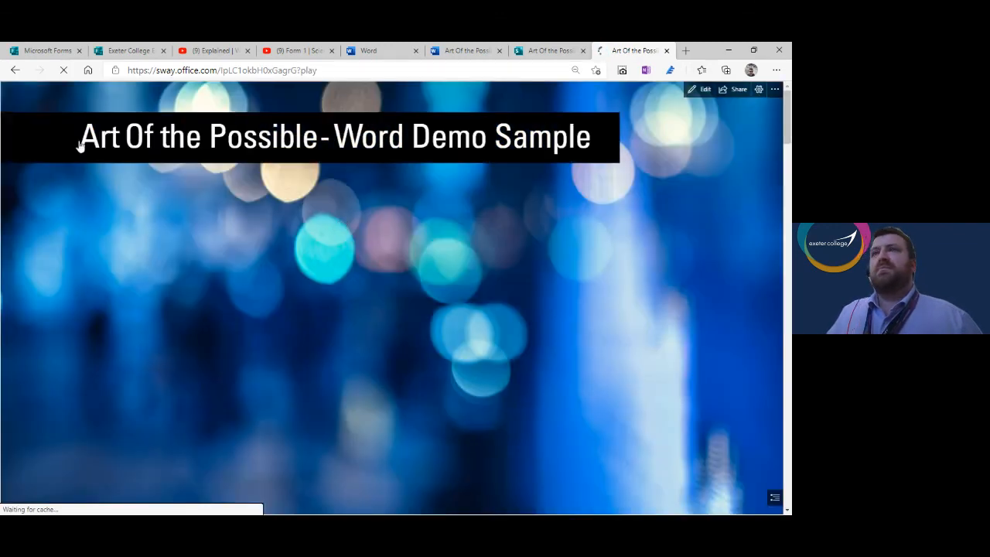
scroll(524, 173, "down", 2)
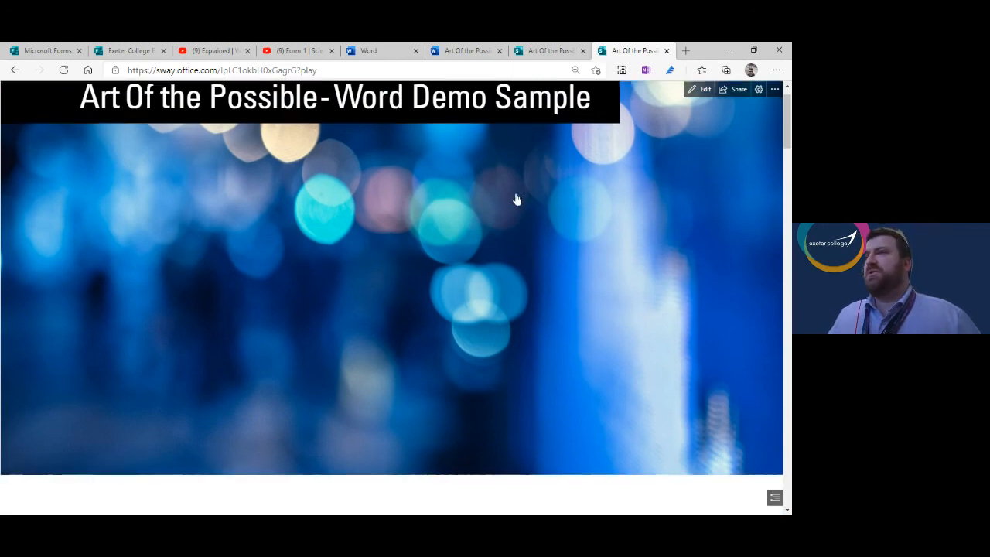
scroll(513, 232, "down", 1)
scroll(161, 348, "down", 3)
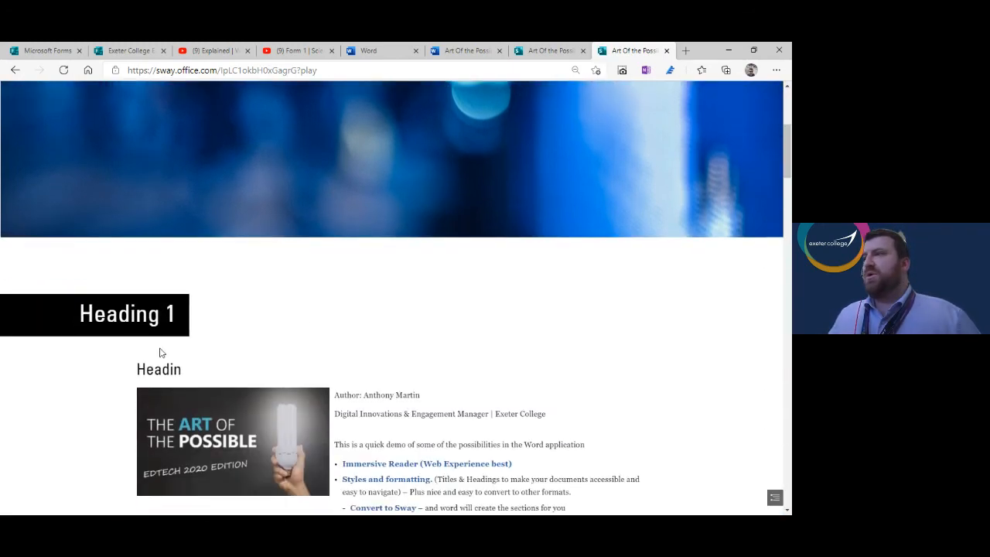
mouse_move(150, 210)
left_mouse_down()
mouse_move(197, 219)
mouse_move(139, 212)
left_mouse_up()
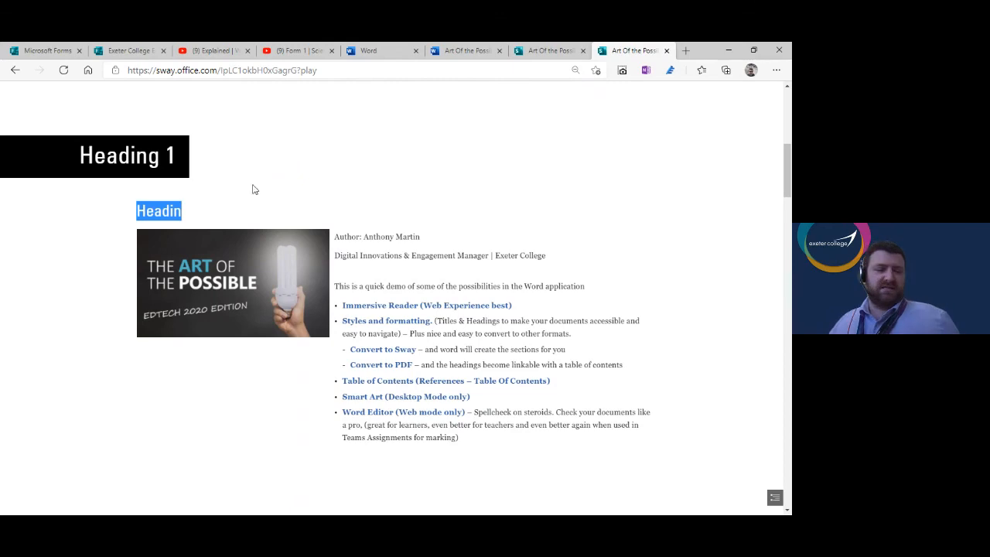
Magnify the played Sway to examine how its headings and content adapt, and reset the browser zoom to default
scroll(237, 201, "up", 1)
scroll(237, 200, "up", 4)
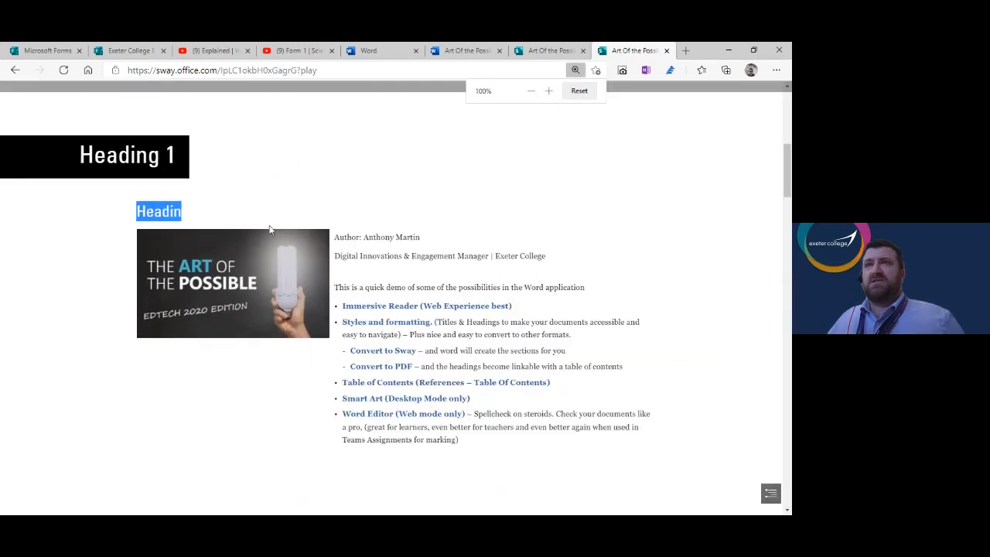
scroll(270, 229, "up", 2)
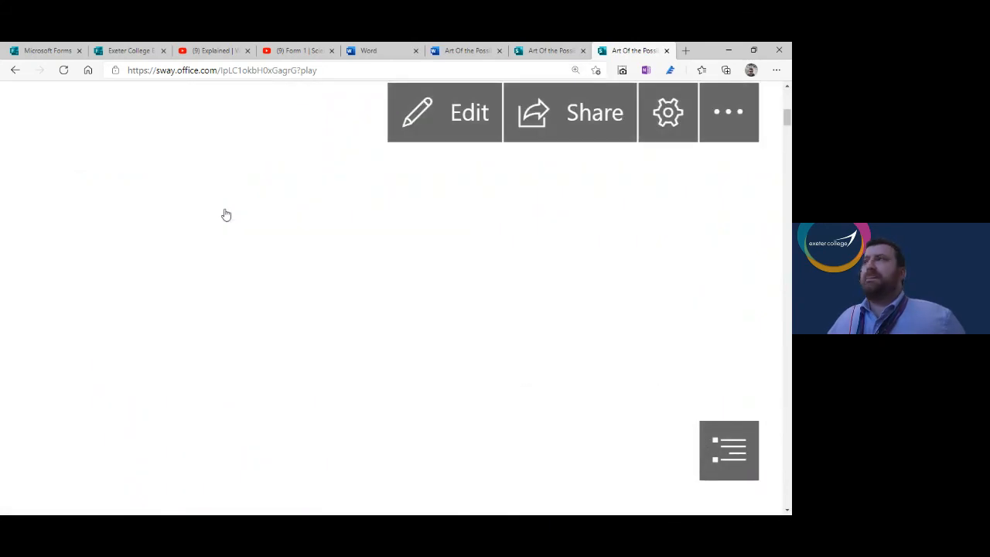
scroll(229, 213, "down", 3)
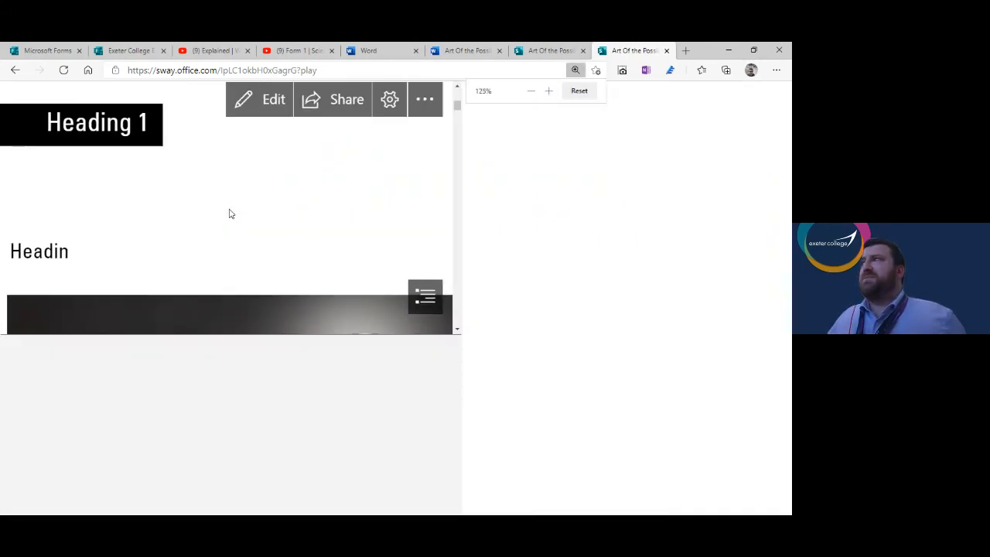
left_click(581, 92)
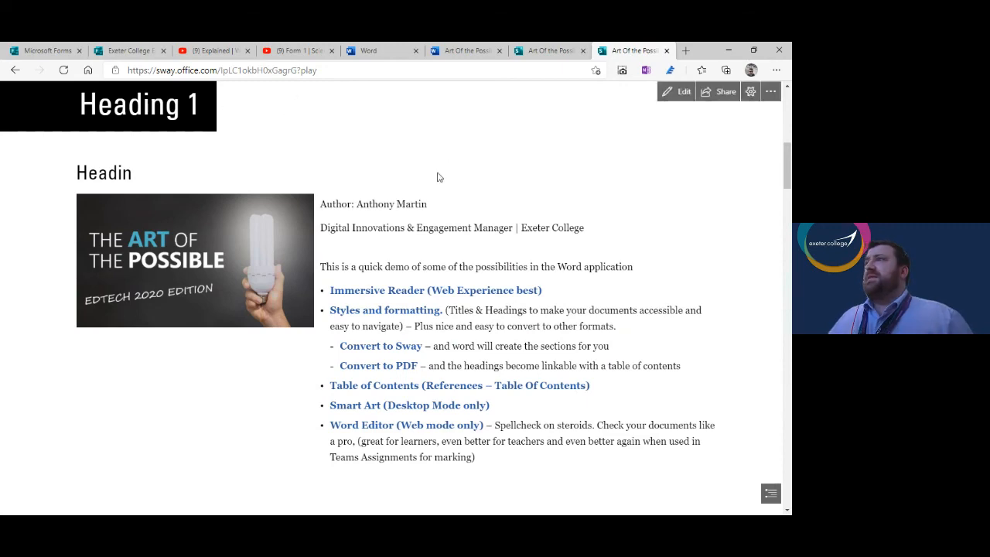
scroll(438, 182, "up", 3)
scroll(436, 199, "up", 1)
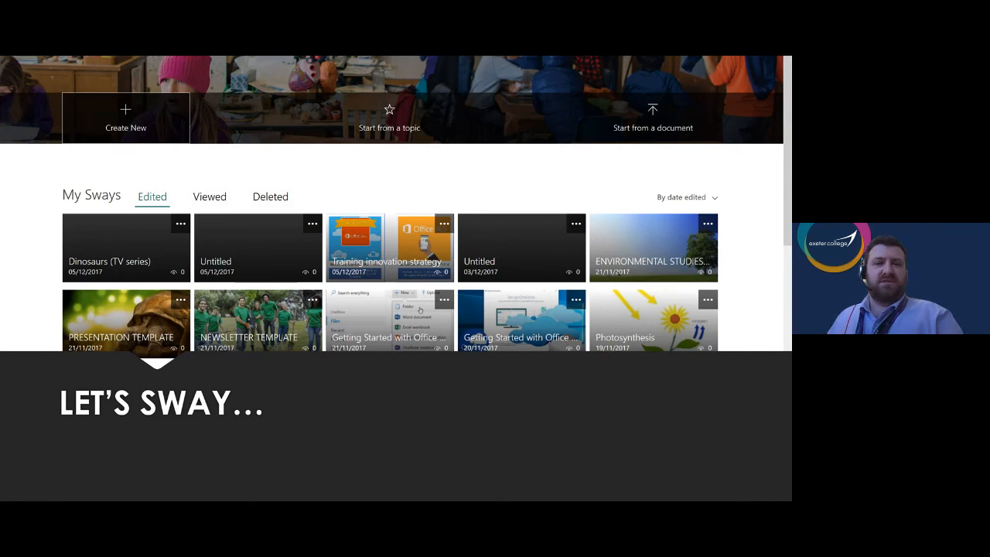
left_click(573, 431)
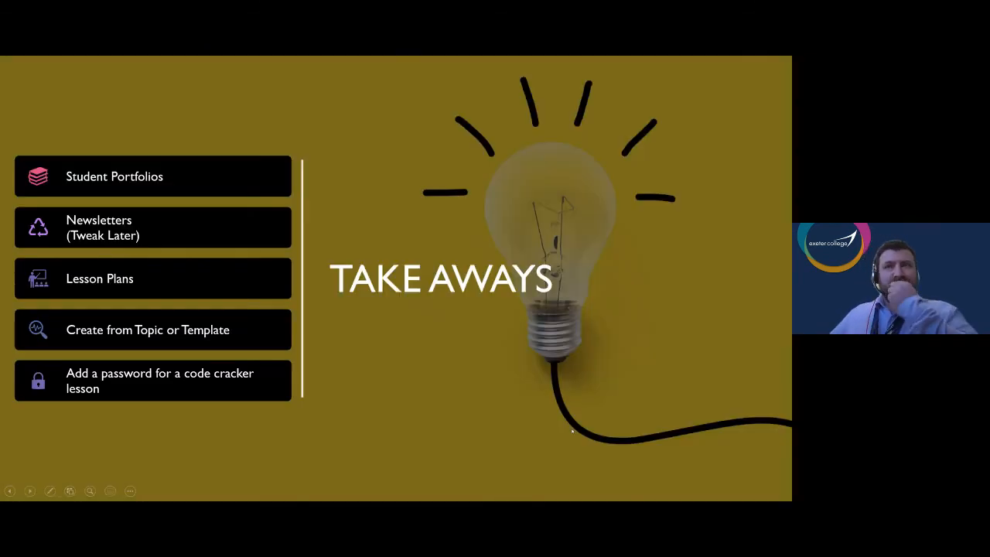